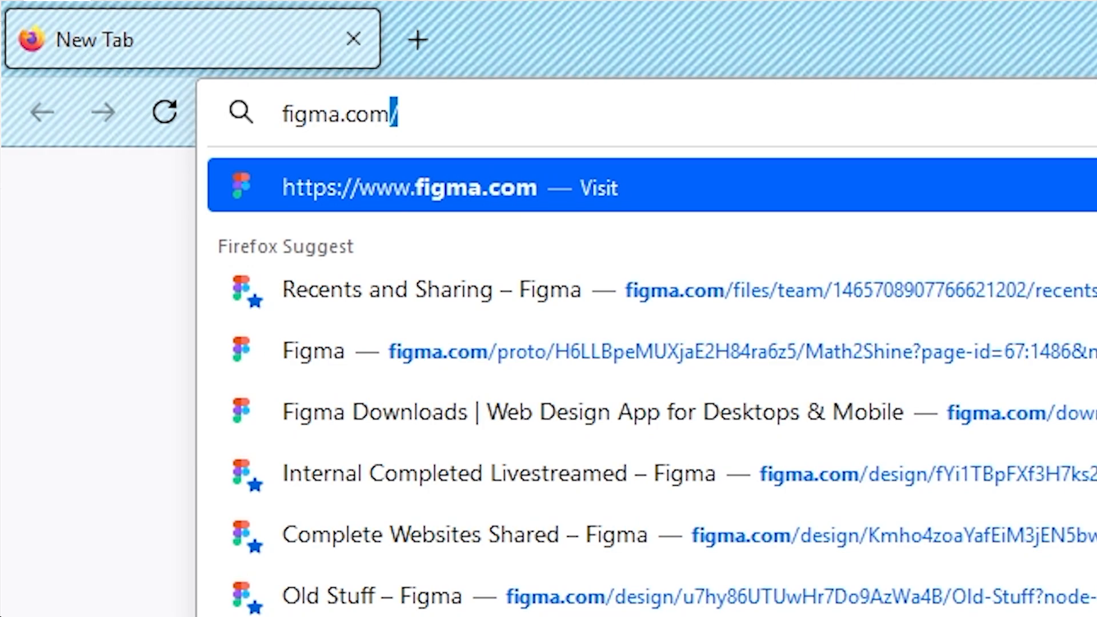
- Go to figma.com in the browser and look over the Figma downloads page
key("Return")
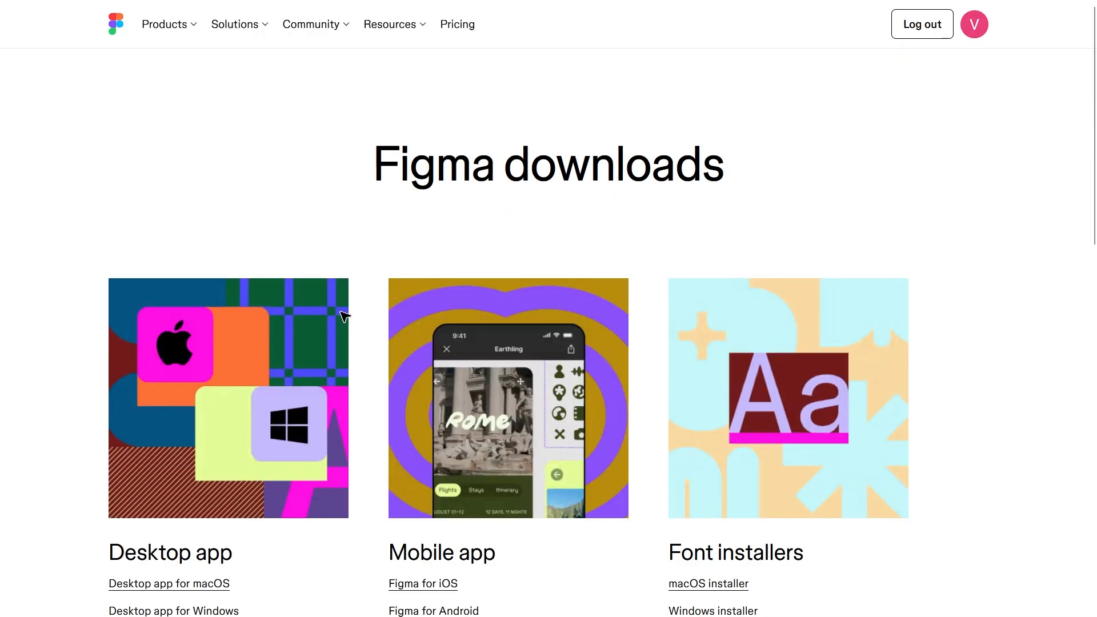
scroll(345, 316, "down", 2)
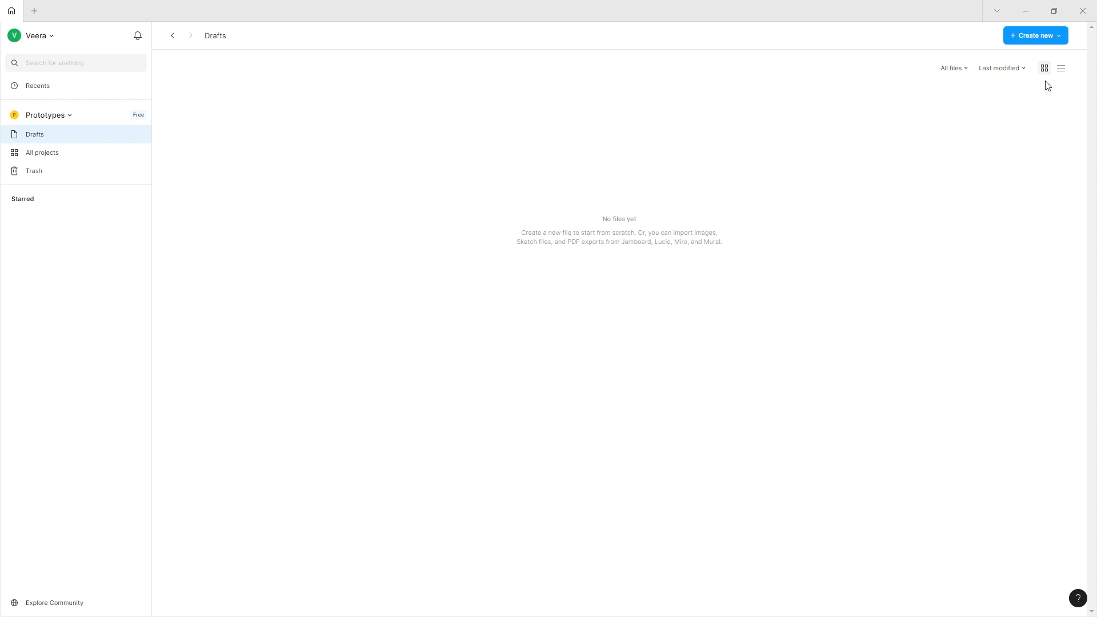
- In the Figma desktop app, create a new blank design file and minimize its interface
left_click(1022, 44)
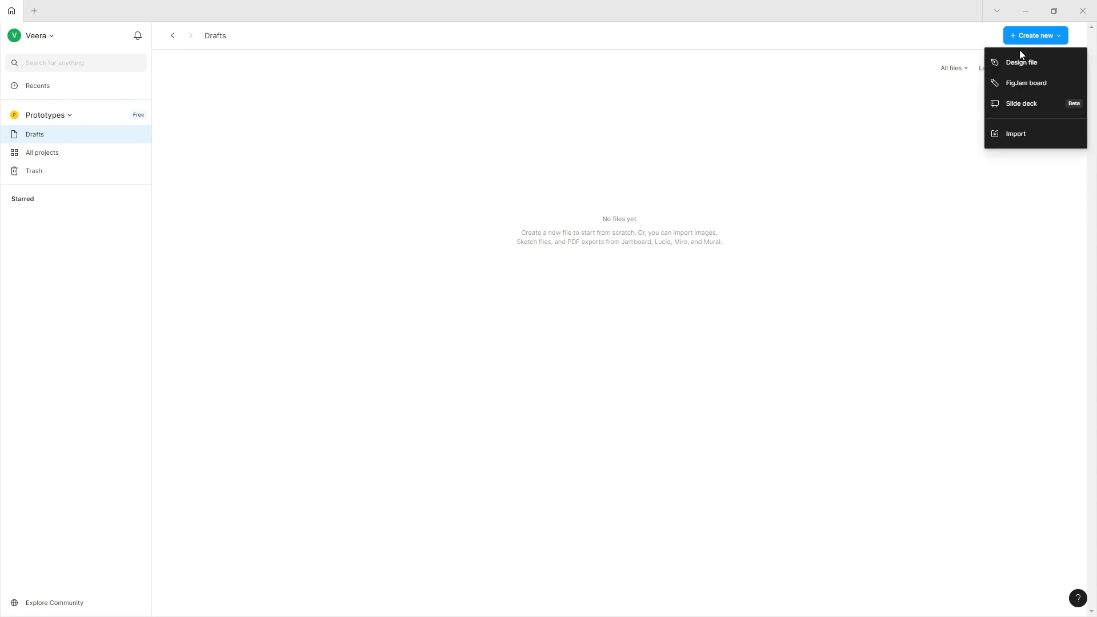
left_click(1016, 61)
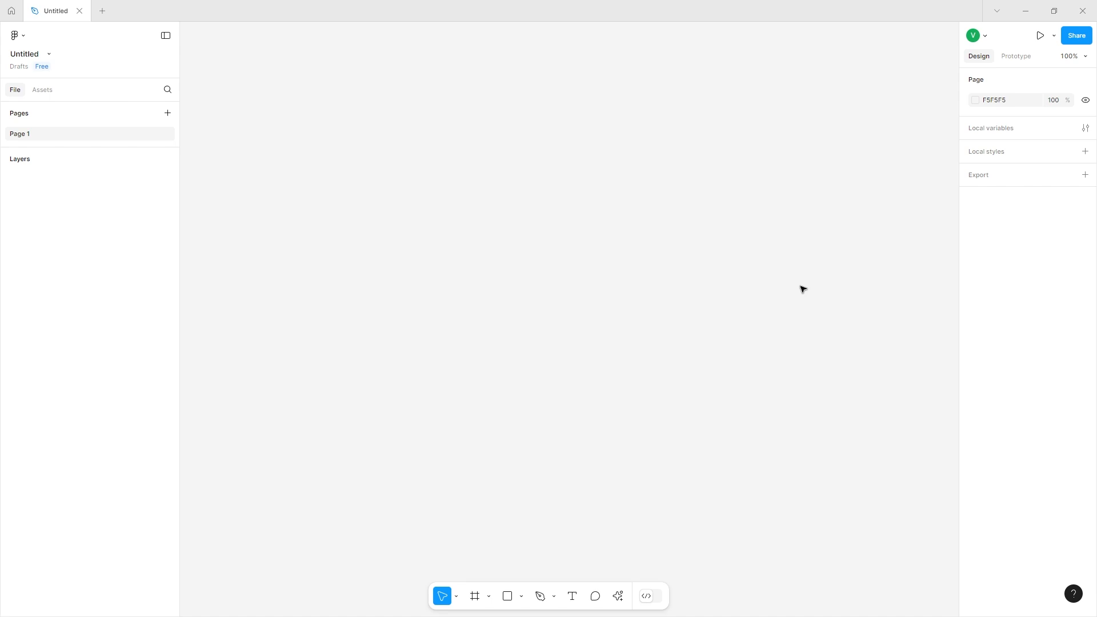
left_click(165, 35)
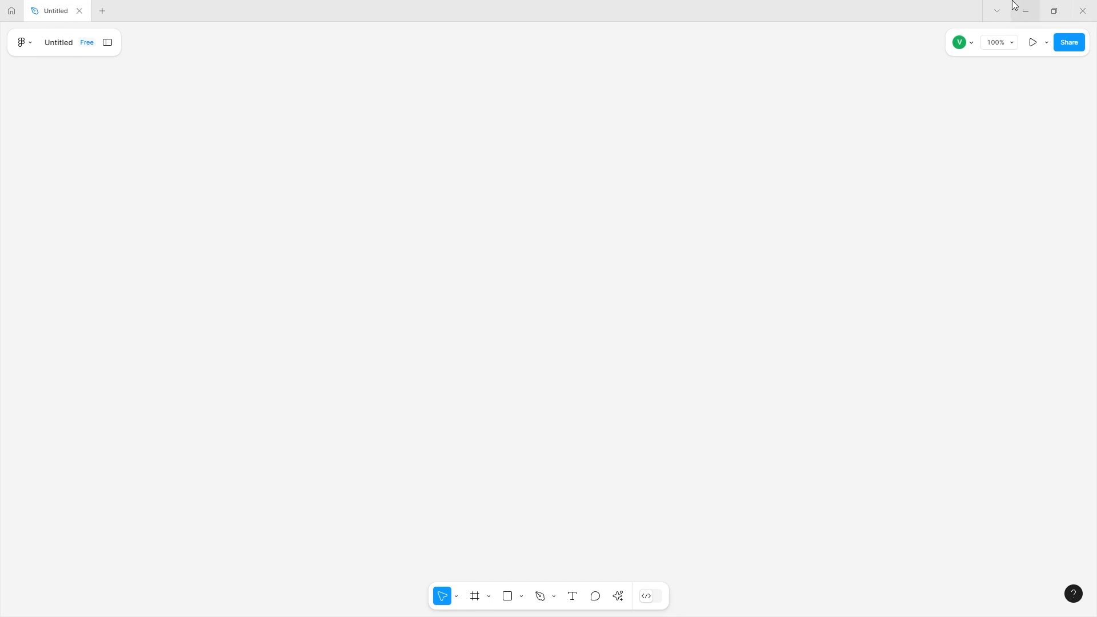
- Check the new file among the drafts on the home page and return to the Untitled file
left_click(10, 10)
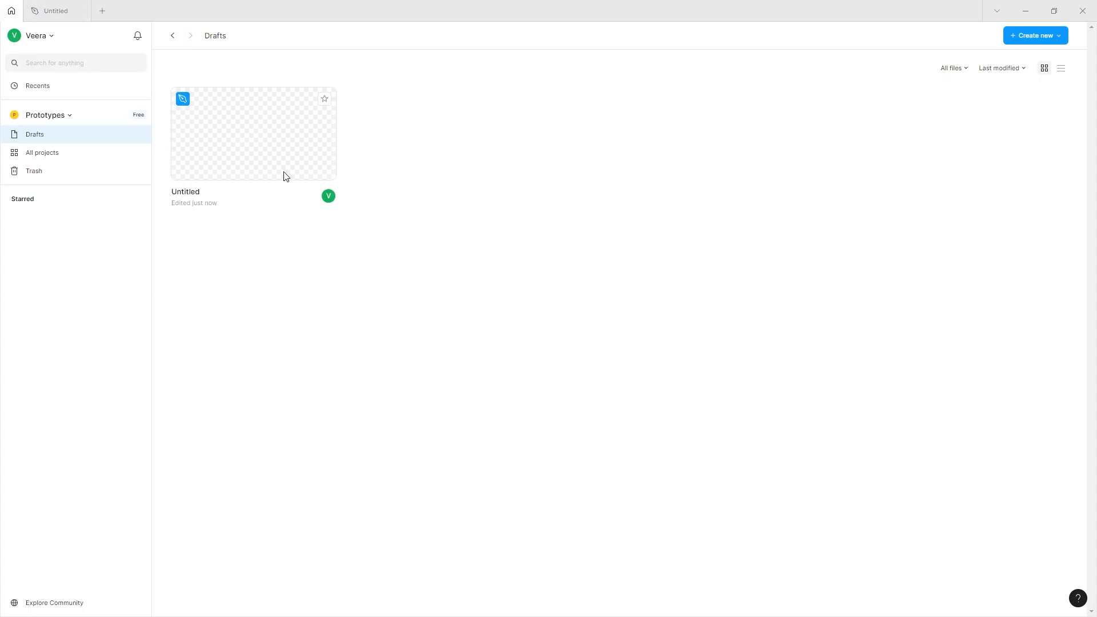
left_click(52, 10)
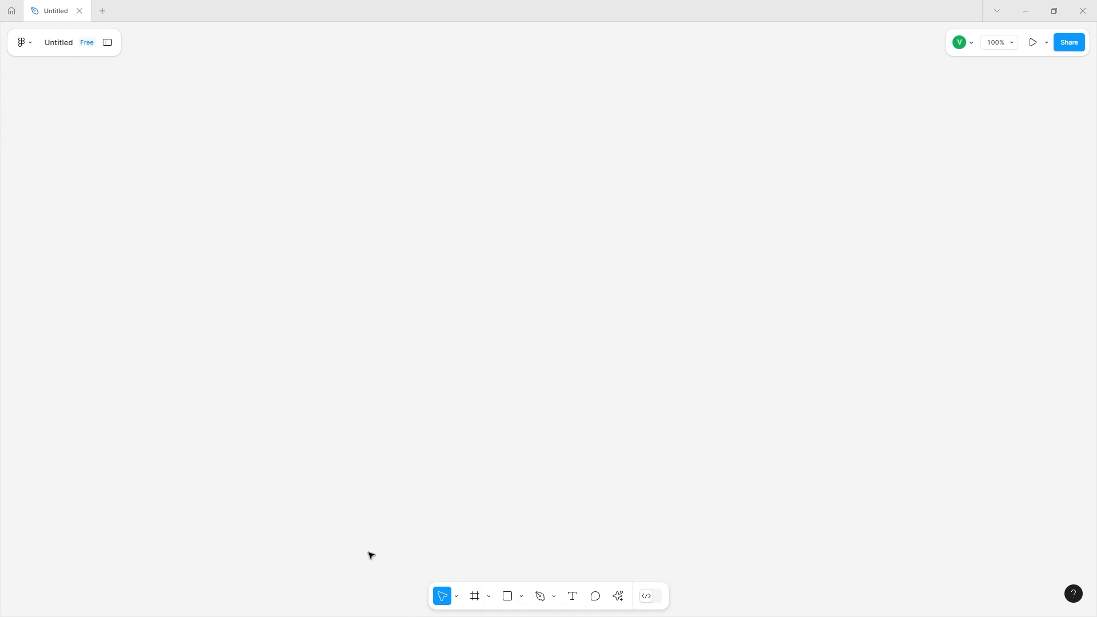
- Try the Hand and Scale tools on the empty canvas and return to the Move tool
left_click(456, 597)
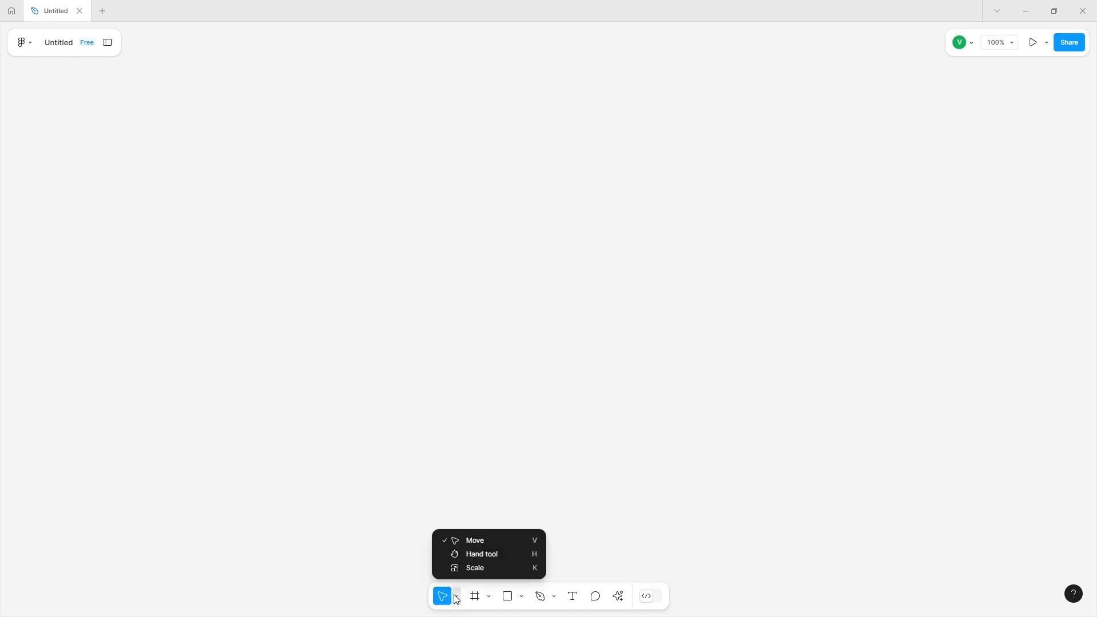
left_click(466, 553)
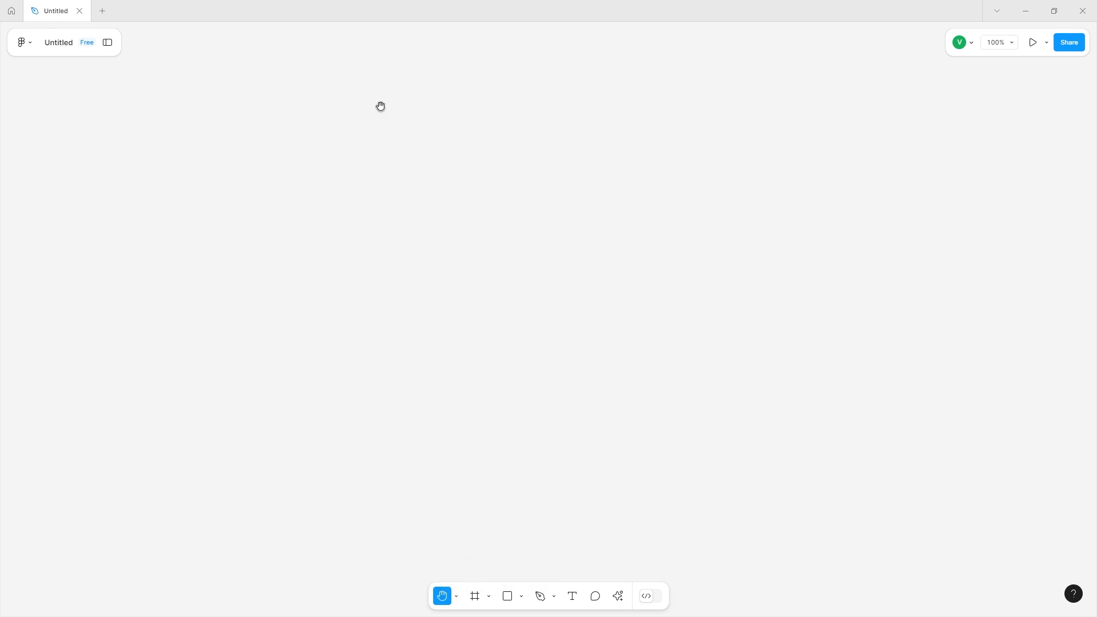
left_click(457, 597)
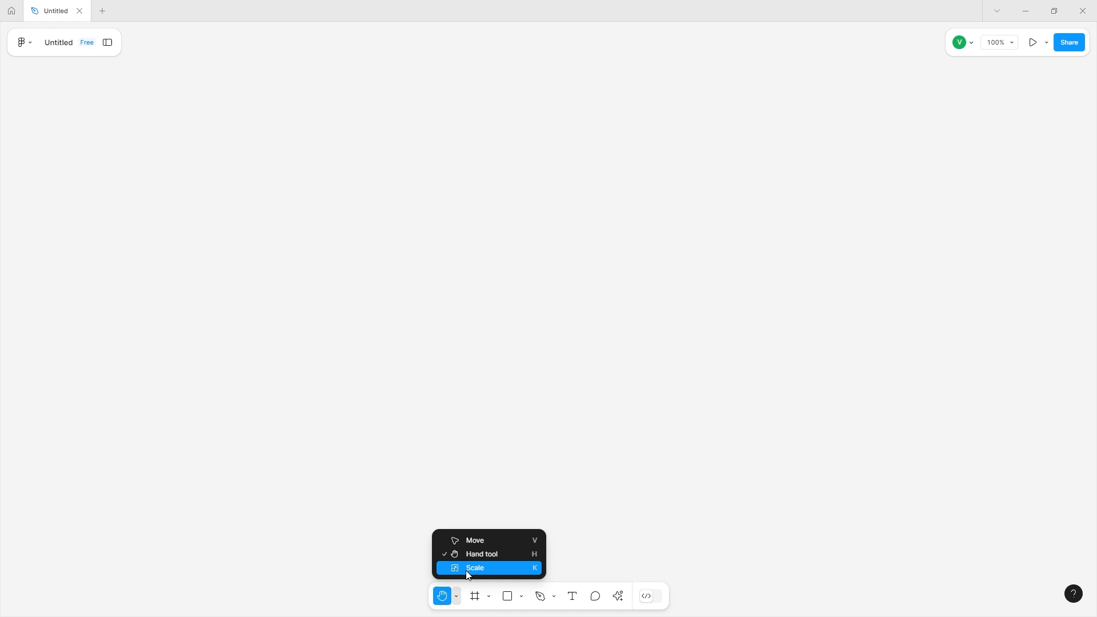
left_click(466, 567)
left_click_drag(371, 91, 274, 244)
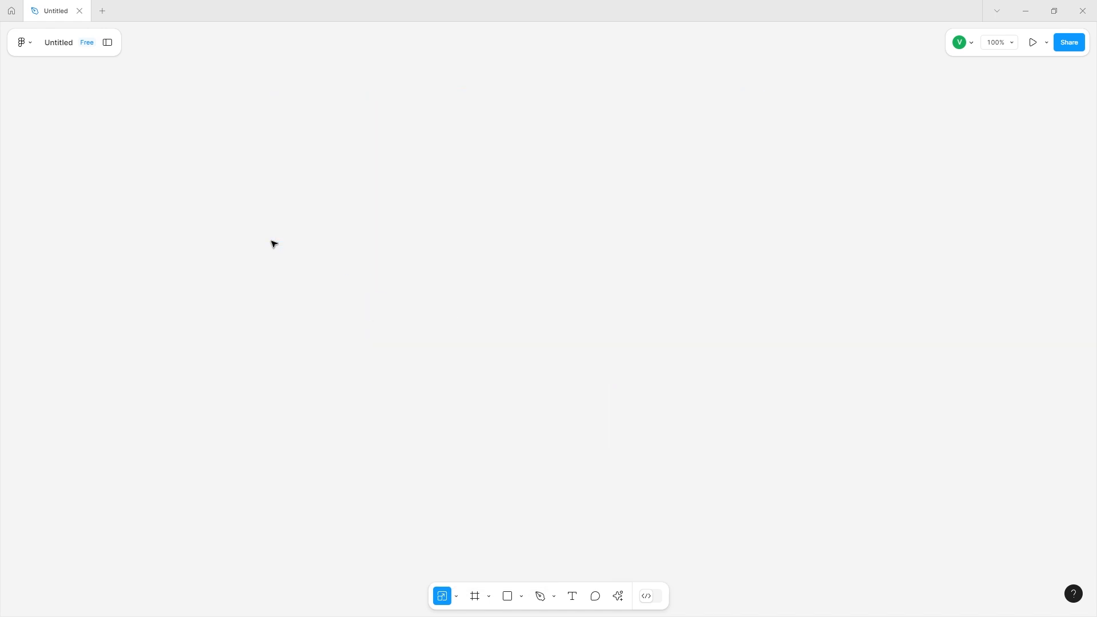
left_click_drag(289, 152, 628, 518)
left_click(456, 597)
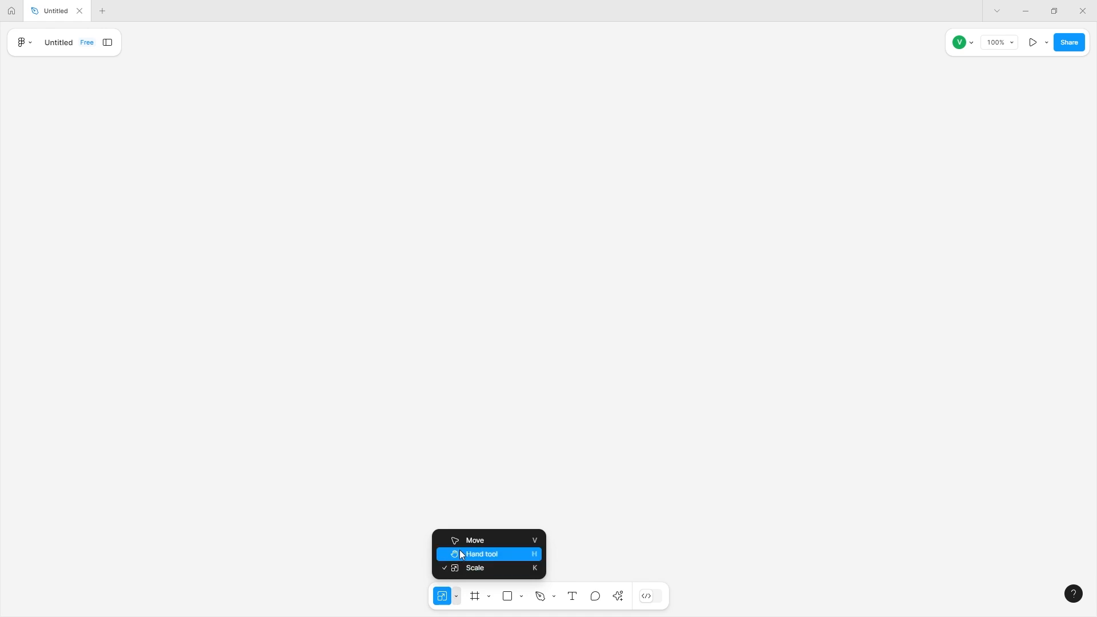
left_click(466, 540)
left_click(456, 597)
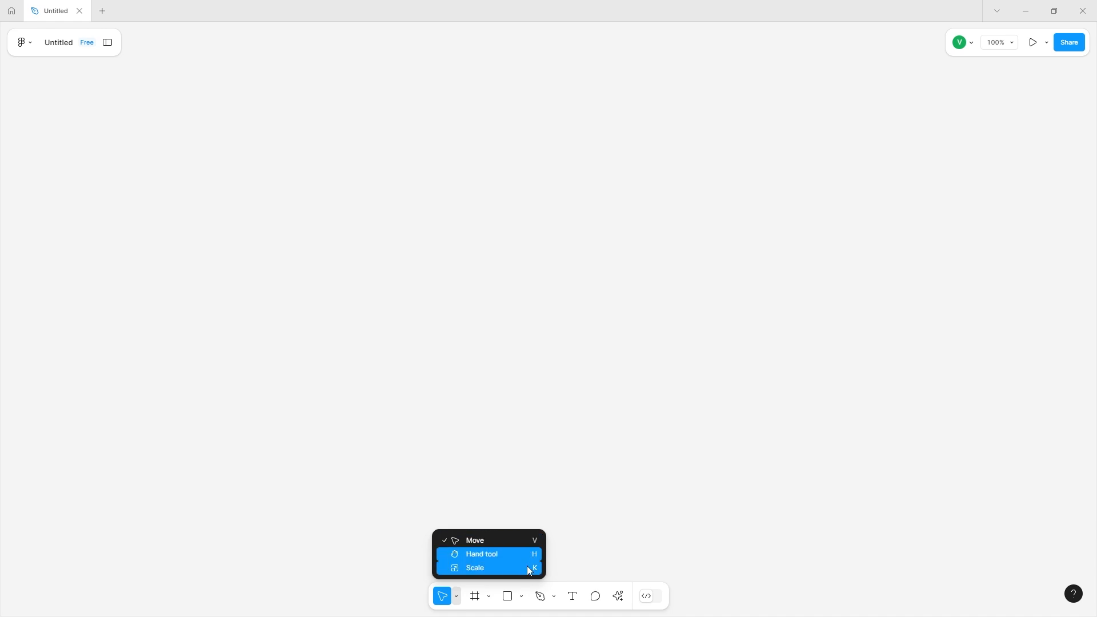
left_click(494, 542)
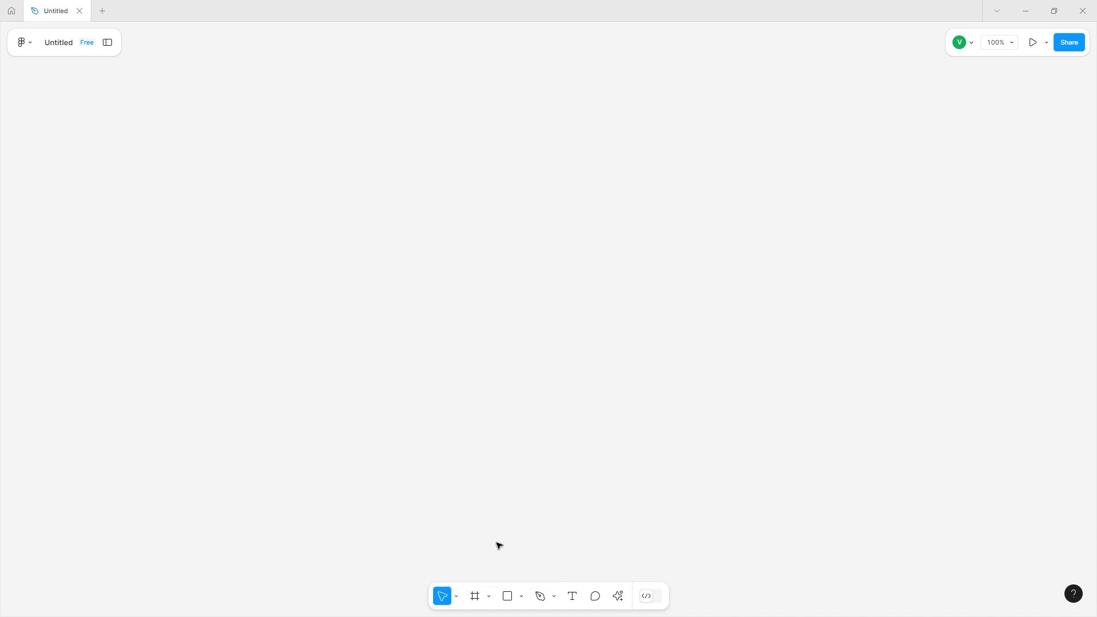
- Place a default 100 × 100 frame on the canvas and delete it
left_click(489, 600)
left_click(488, 601)
left_click(477, 600)
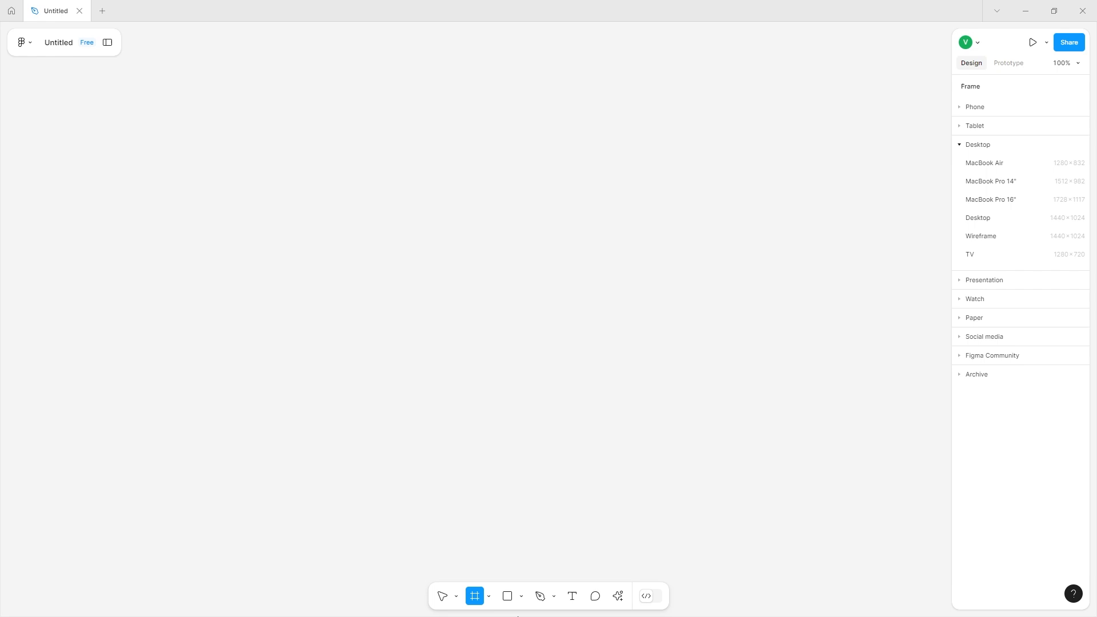
left_click(544, 265)
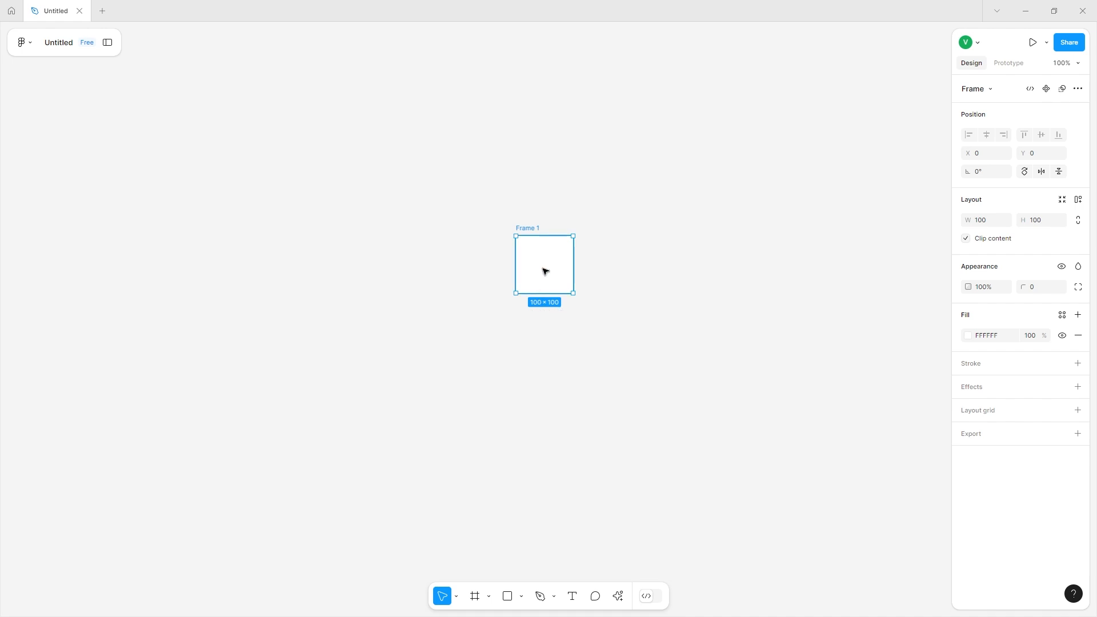
right_click(543, 267)
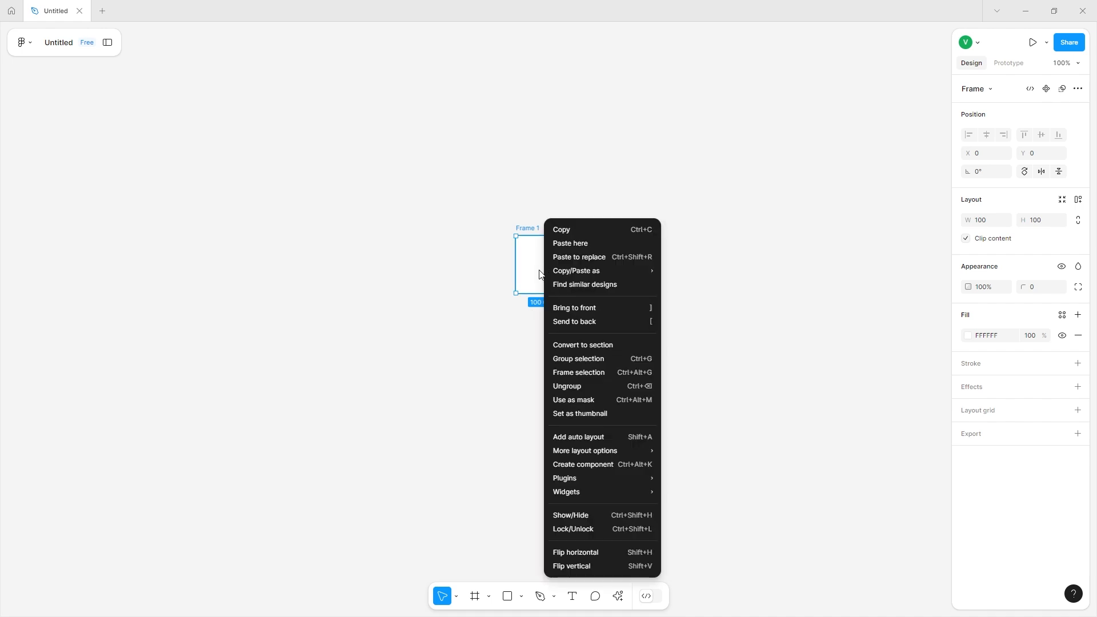
left_click(540, 273)
key("Delete")
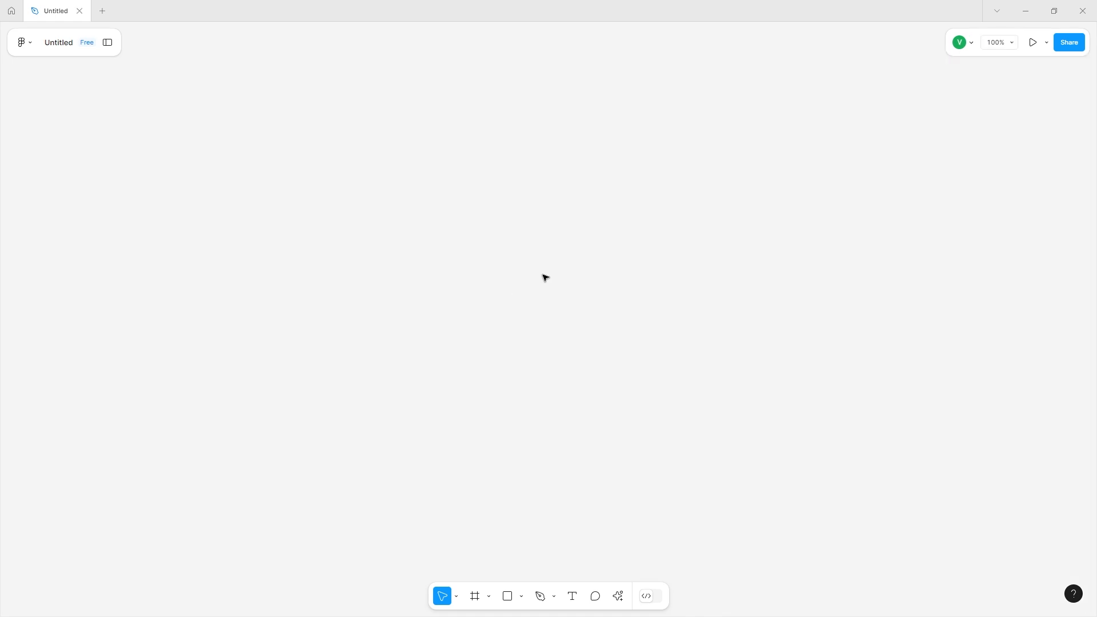
- Add a frame using the MacBook Pro 14" preset, 1512 × 982, and fit it in view
left_click(479, 604)
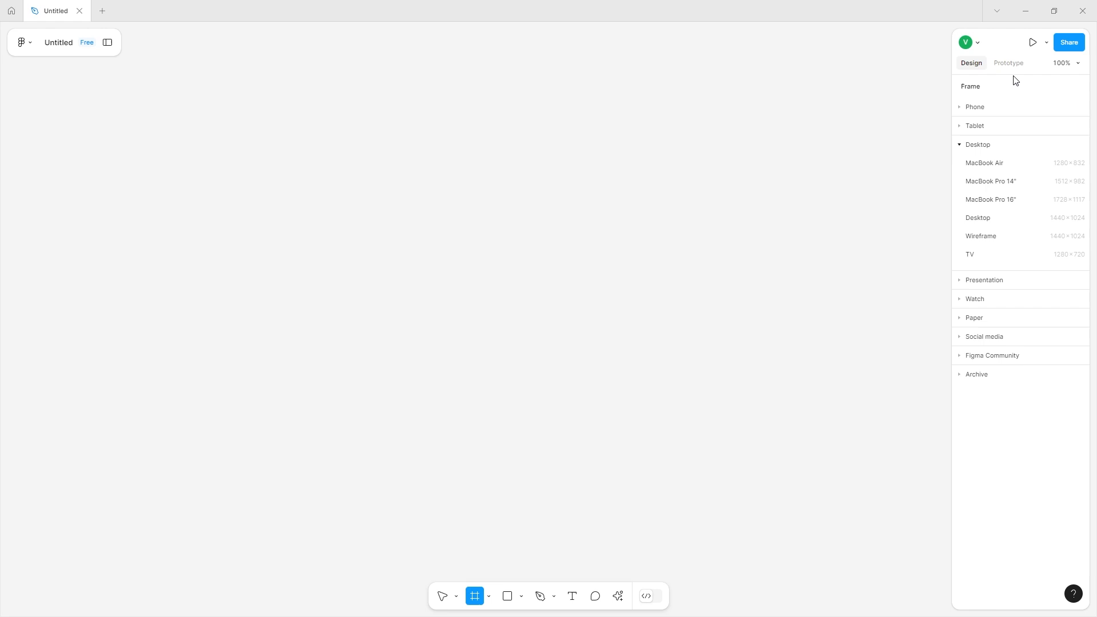
left_click(991, 183)
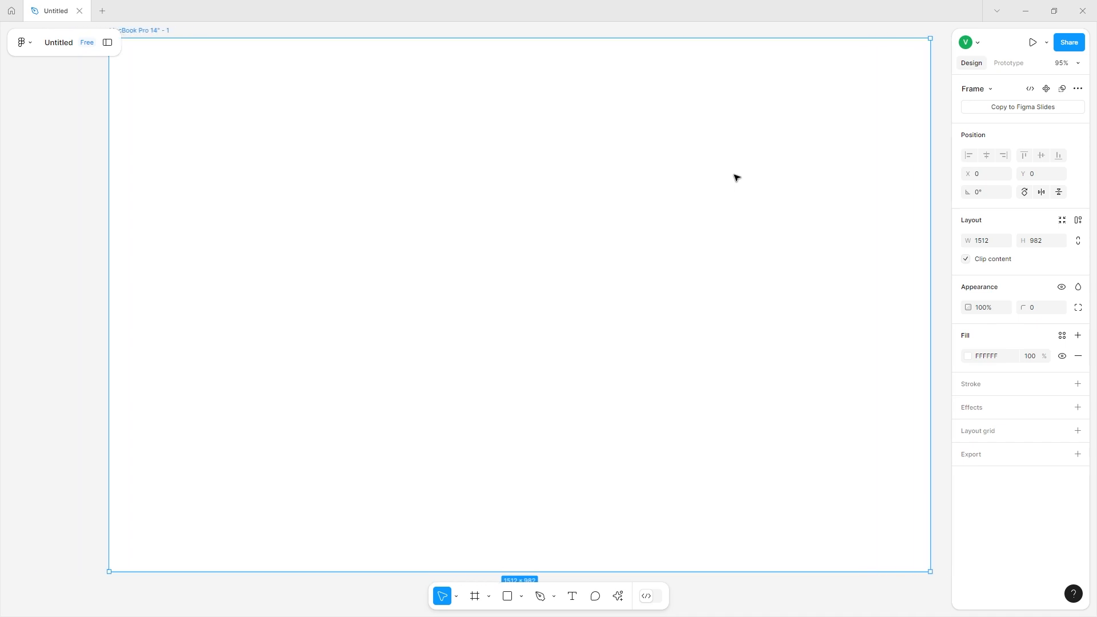
scroll(737, 178, "down", 2)
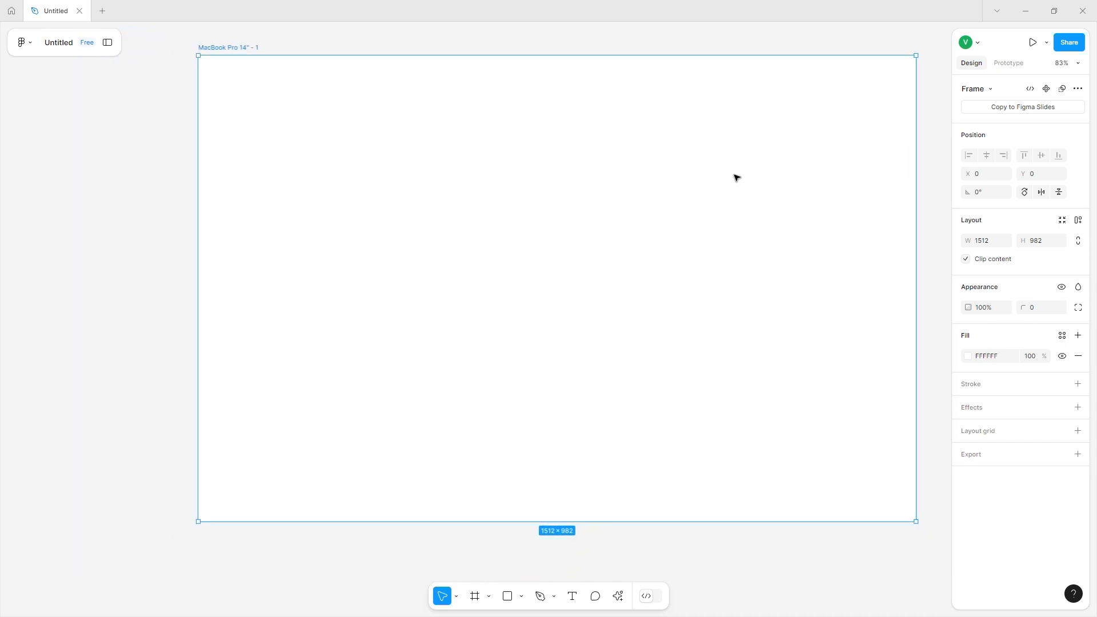
scroll(737, 177, "up", 1)
scroll(737, 177, "right", 1)
scroll(737, 177, "down", 1)
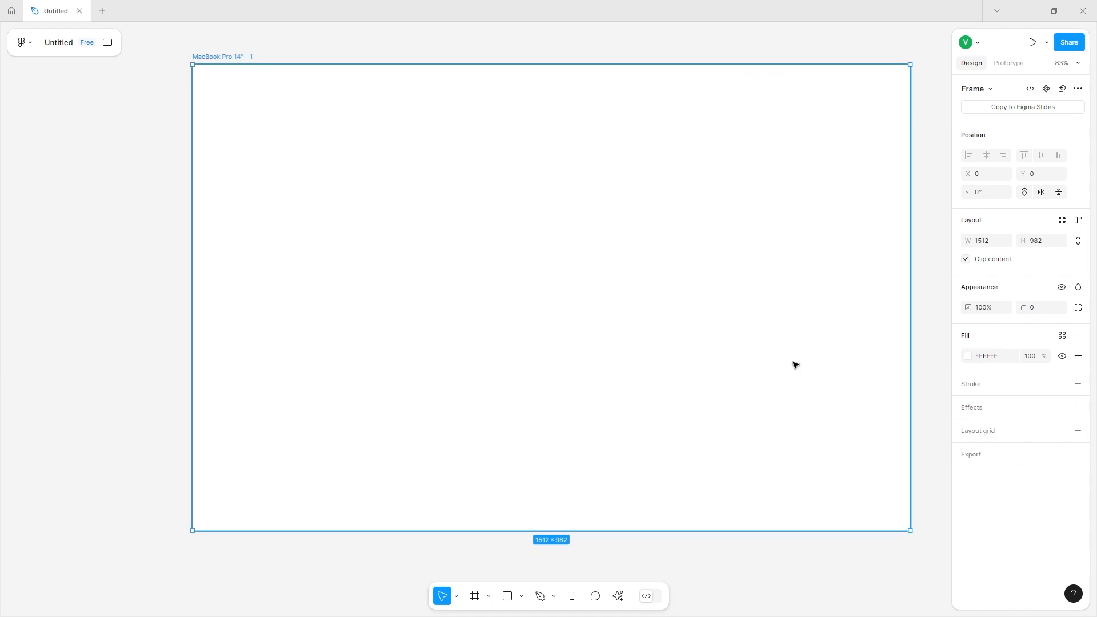
left_click(473, 597)
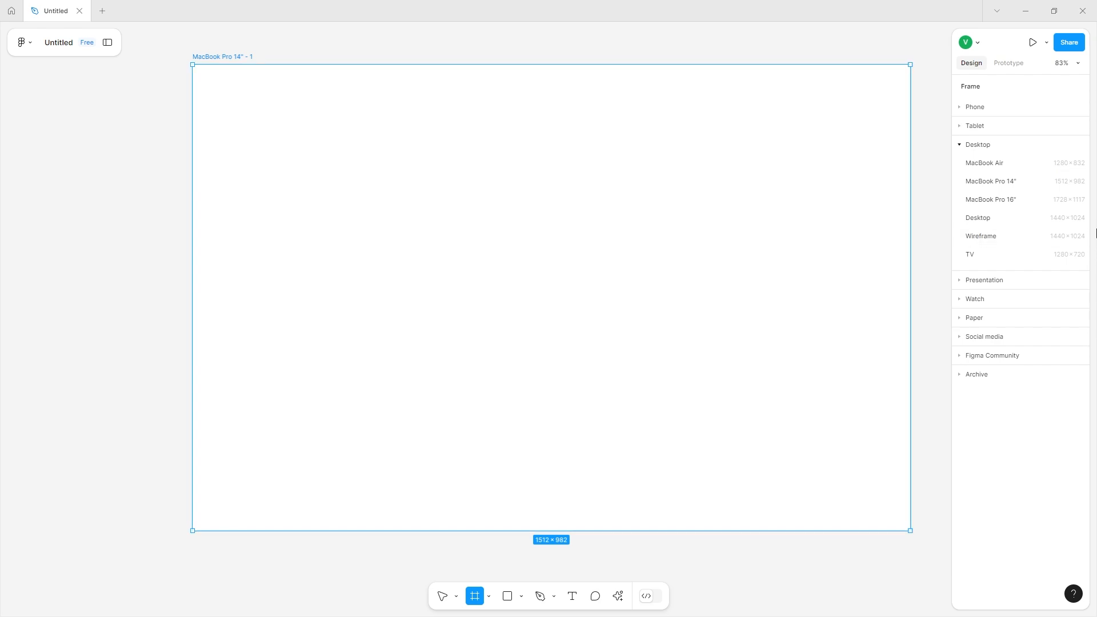
left_click(487, 600)
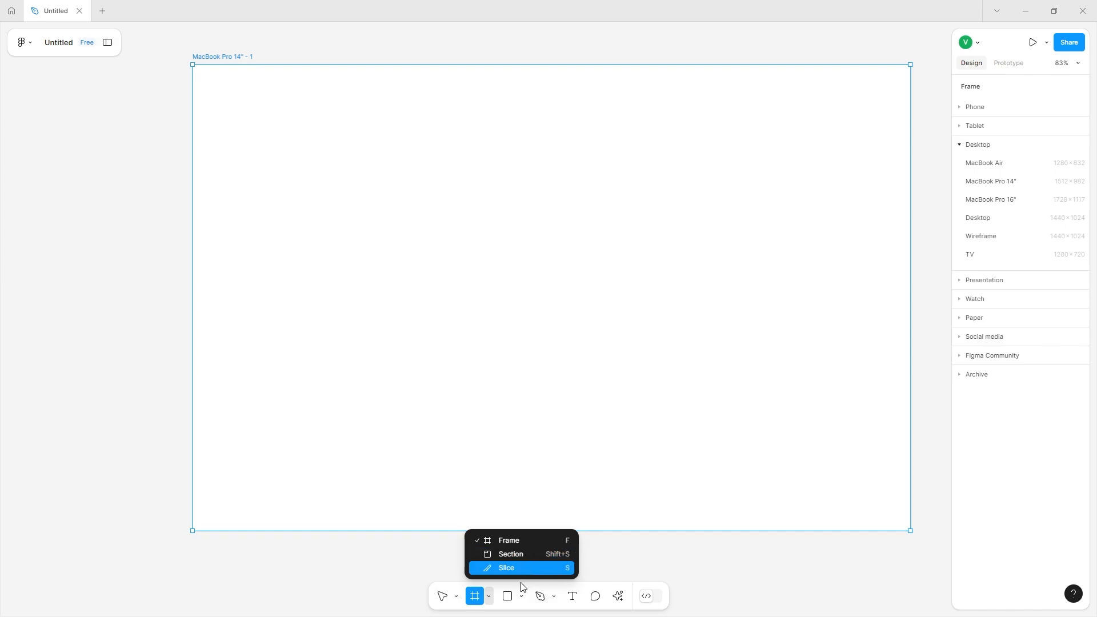
left_click(523, 606)
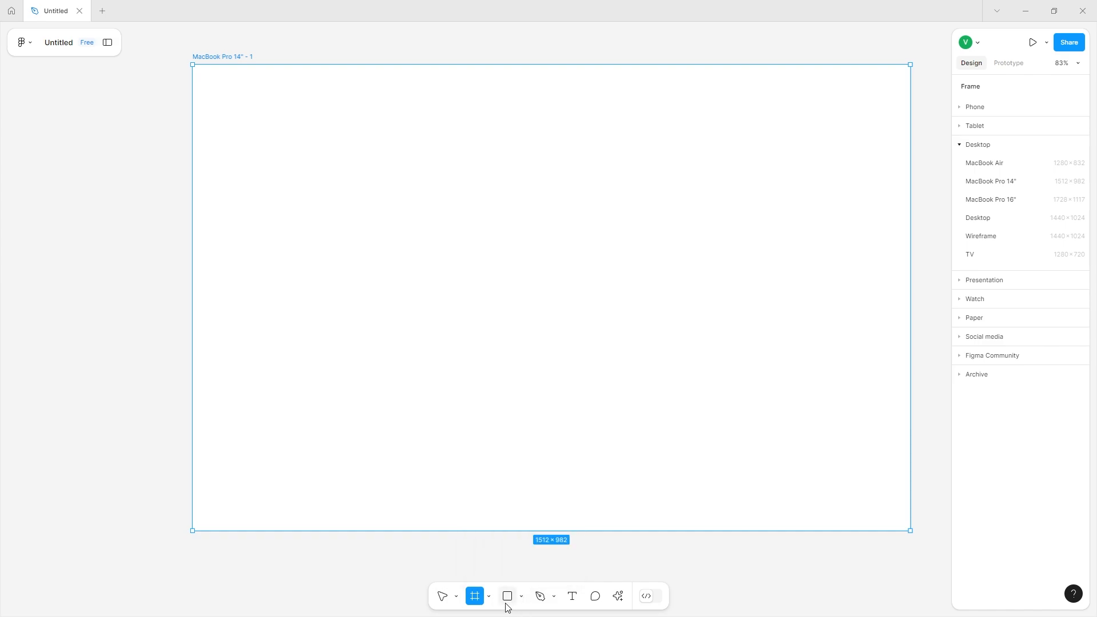
- Draw a wide rectangle of about 1479 × 91 across the upper edge of the MacBook Pro frame
left_click(509, 600)
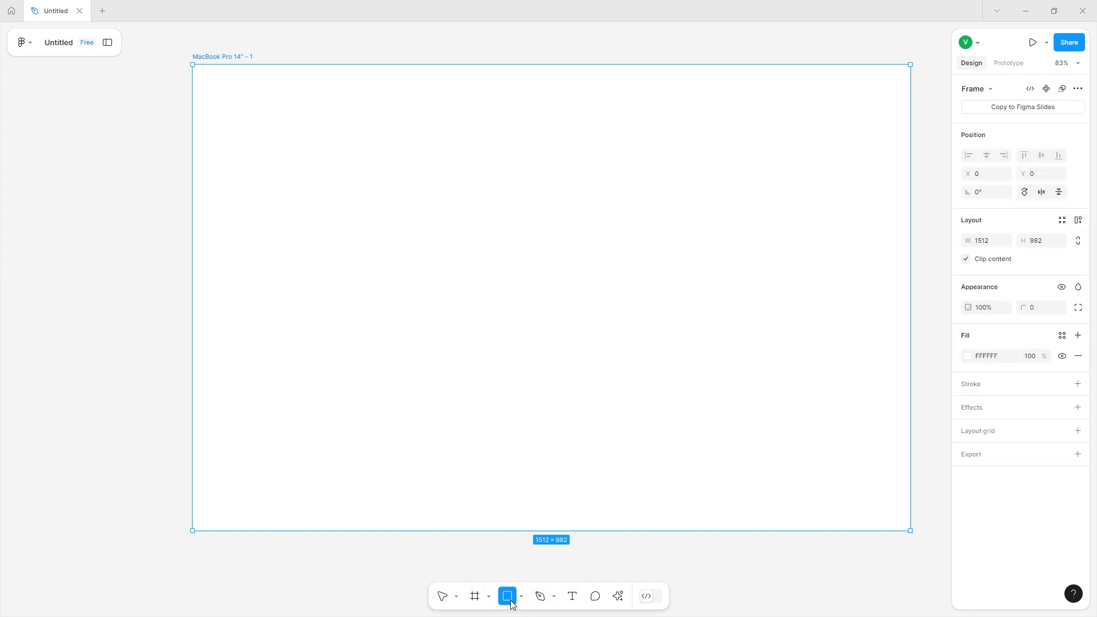
left_click(517, 600)
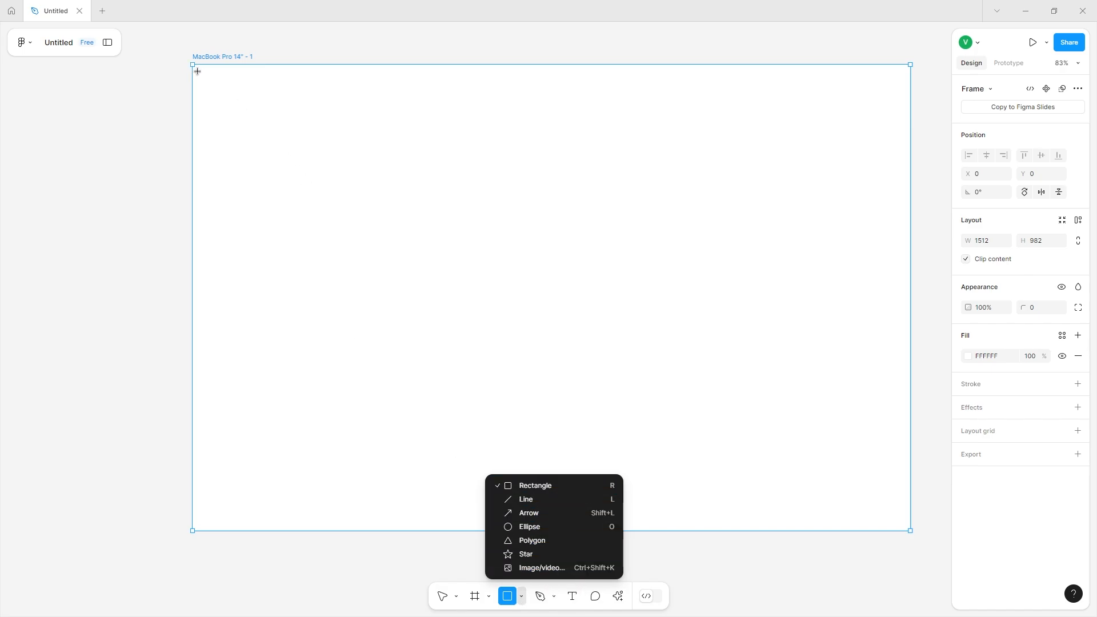
left_click(200, 72)
left_click_drag(201, 73, 851, 98)
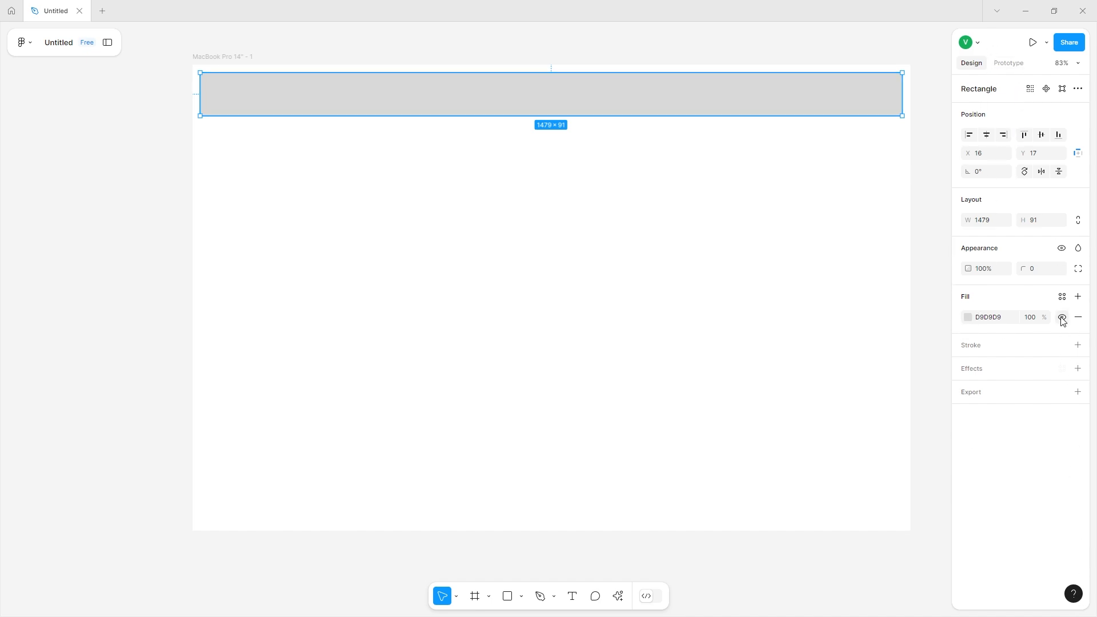
- Resize the grey header rectangle to 1488 × 96 and position it at X 12, Y 10
mouse_move(964, 154)
left_mouse_down()
mouse_move(950, 152)
mouse_move(973, 155)
left_mouse_up()
left_click_drag(742, 83, 742, 80)
left_click(966, 153)
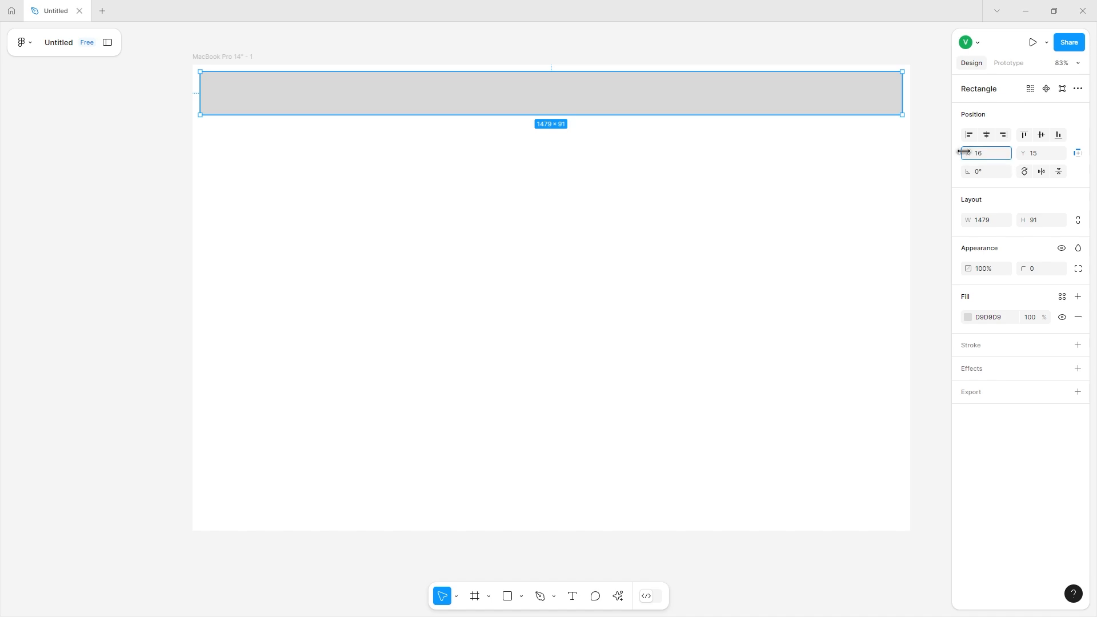
mouse_move(964, 153)
left_mouse_down()
mouse_move(940, 147)
mouse_move(962, 149)
mouse_move(950, 149)
left_mouse_up()
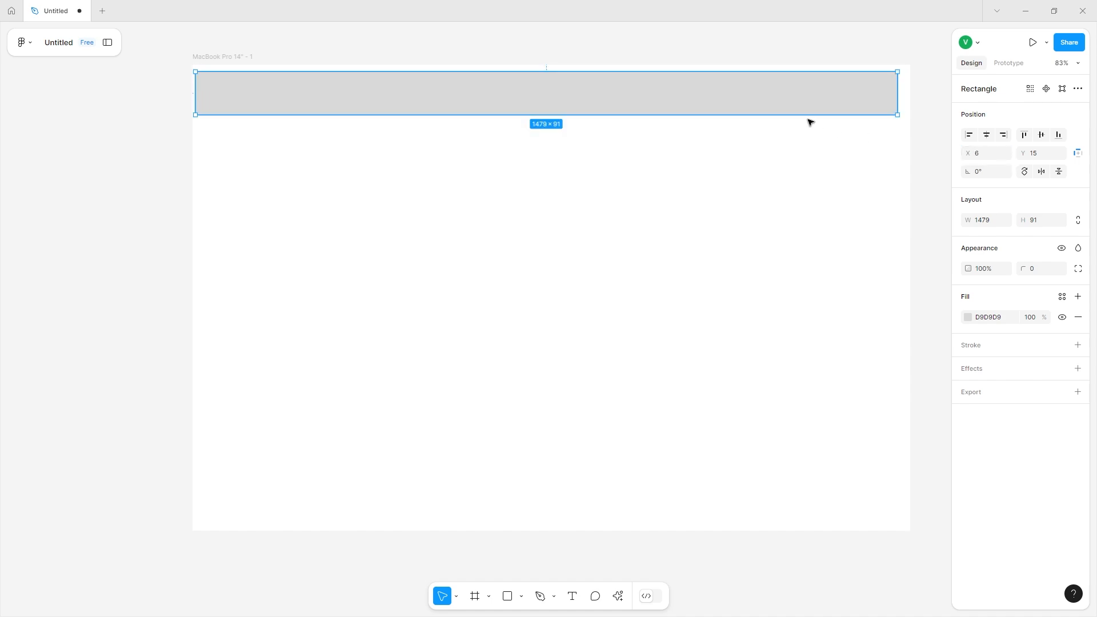
left_click_drag(802, 110, 807, 112)
mouse_move(969, 173)
left_mouse_down()
mouse_move(955, 172)
mouse_move(972, 174)
left_mouse_up()
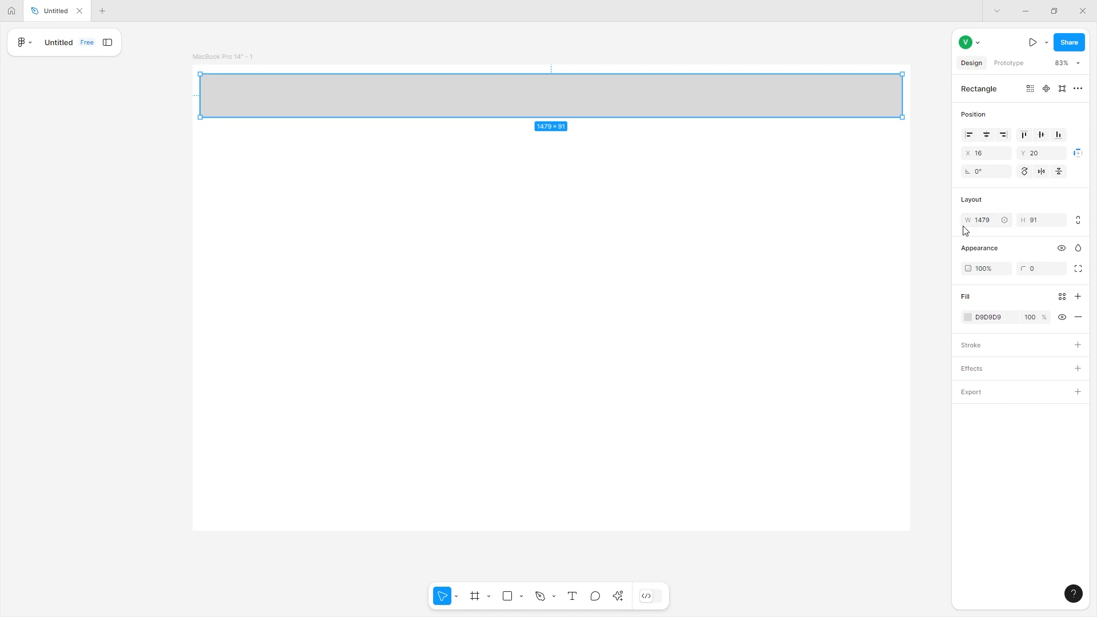
left_click_drag(977, 222, 1028, 225)
left_click_drag(818, 108, 816, 104)
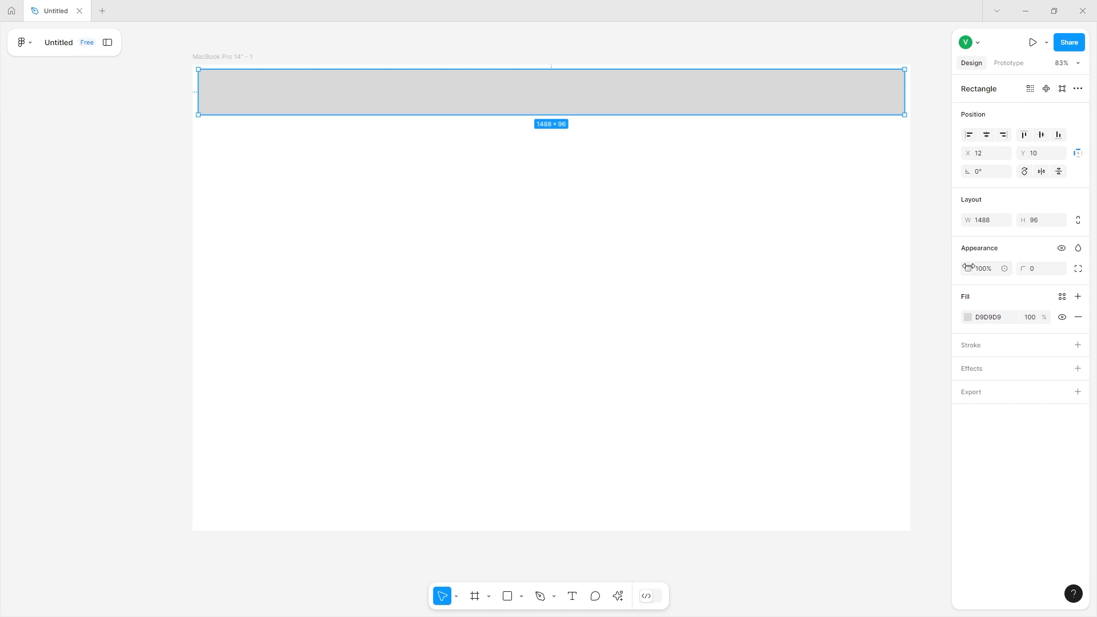
- Round the header rectangle's corners to a radius of 14 and move it to Y 14, keeping opacity at 100%
left_click_drag(968, 267, 912, 265)
left_click_drag(1090, 248, 1093, 248)
left_click_drag(1026, 271, 85, 262)
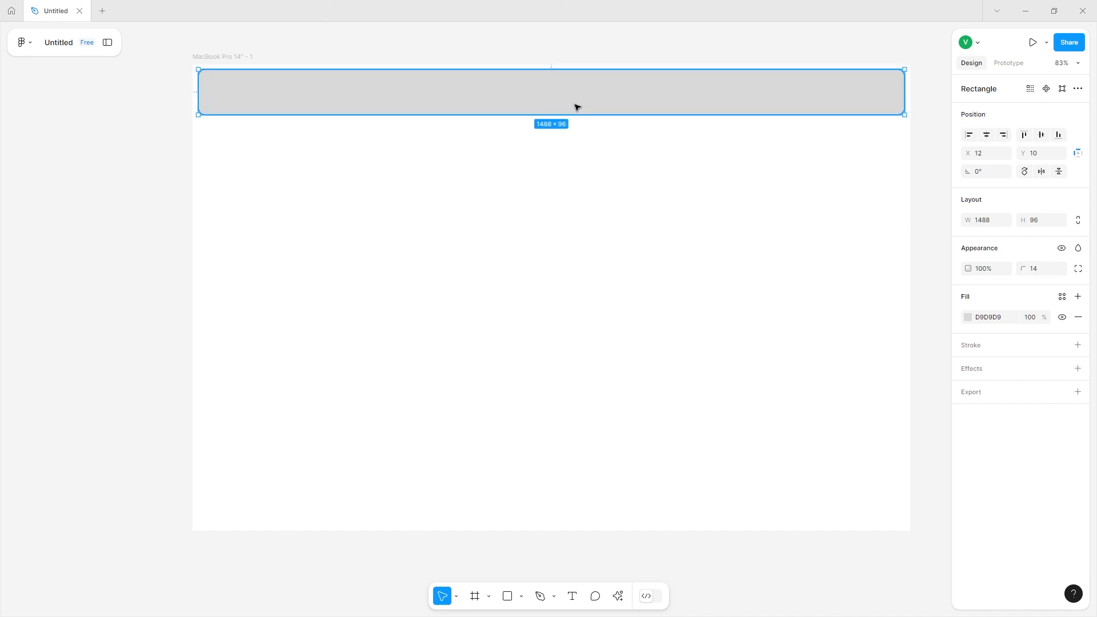
left_click_drag(578, 108, 575, 108)
left_click_drag(1021, 265, 1002, 286)
- Change the header rectangle's fill to the light blue colour CCF4FF
left_click(968, 318)
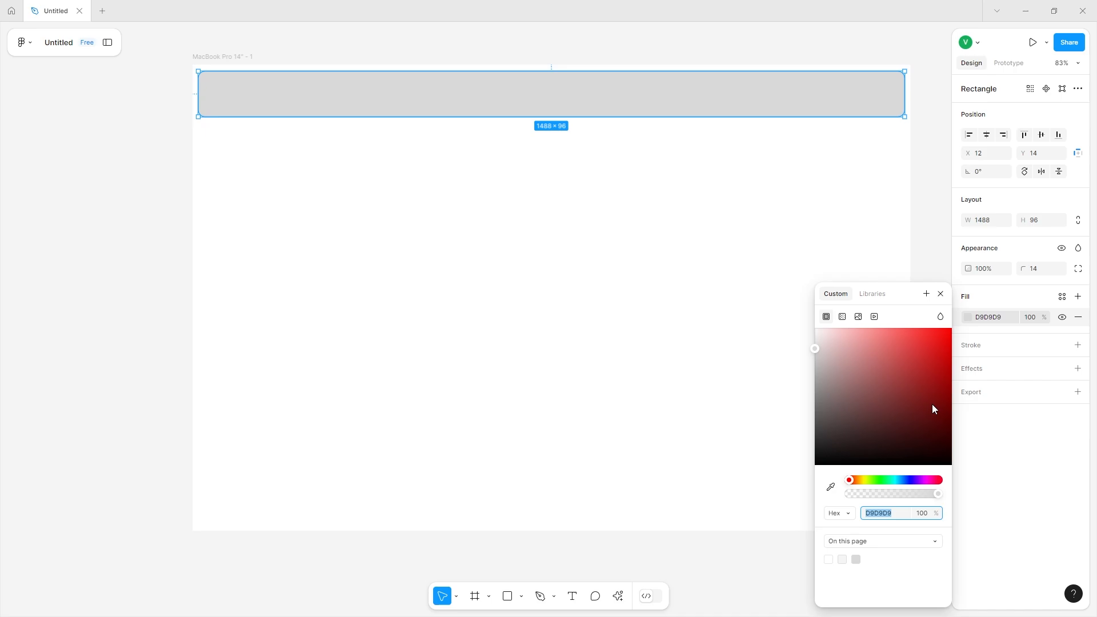
left_click_drag(881, 485, 896, 484)
left_click_drag(906, 419, 843, 262)
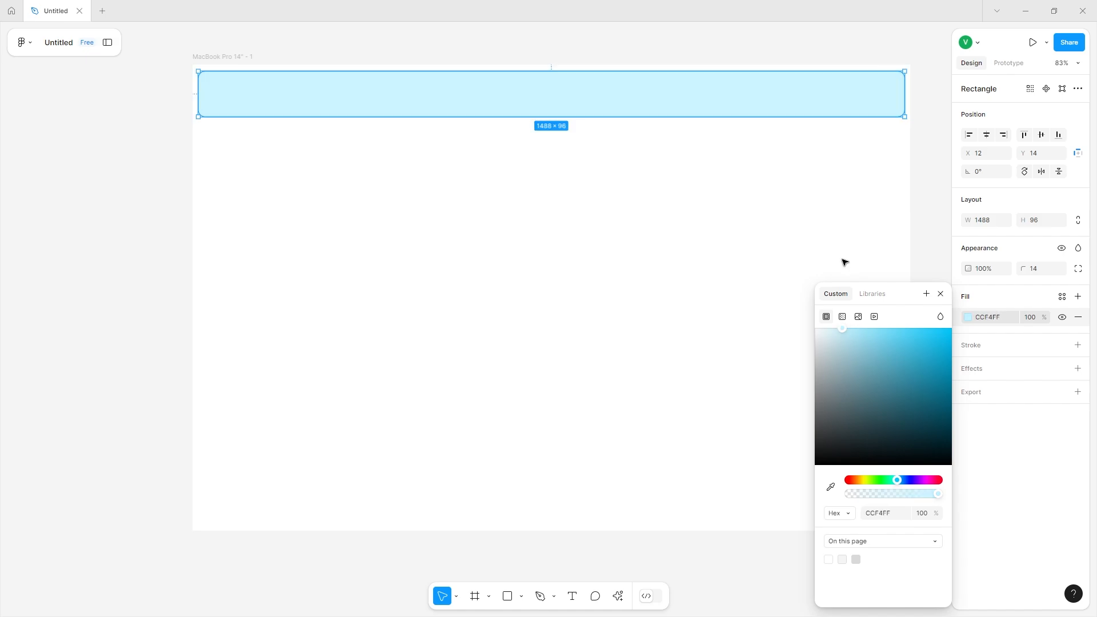
- Adjust the header rectangle's solid fill to the pale blue CFF5FF at 100% opacity
left_click_drag(844, 329, 835, 328)
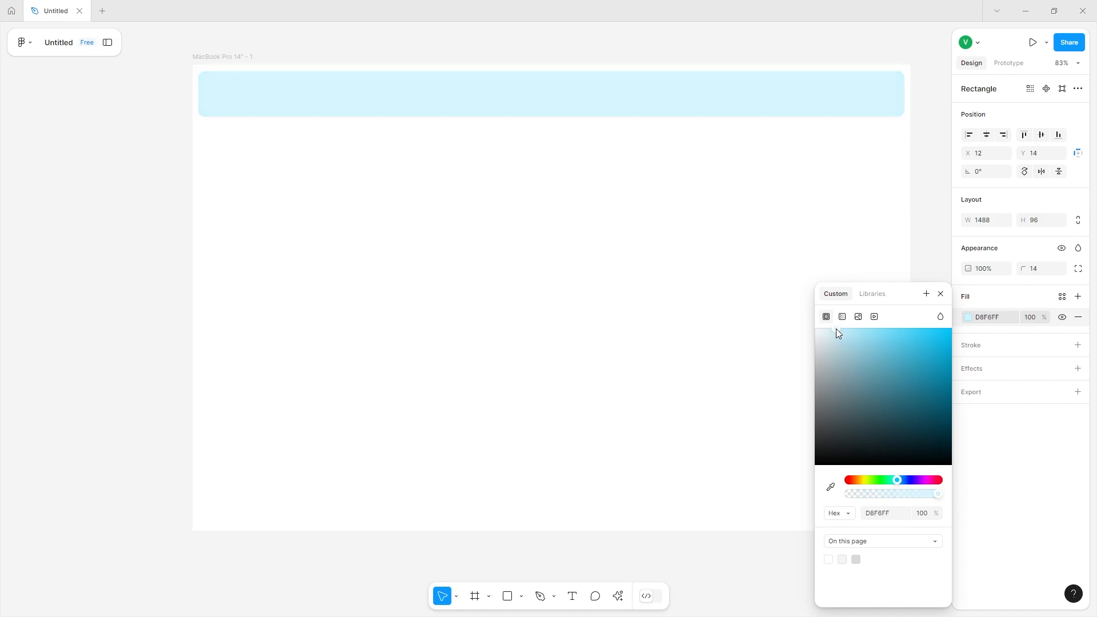
left_click_drag(884, 495, 938, 493)
left_click(950, 329)
left_click(880, 370)
left_click(843, 324)
left_click_drag(843, 324, 841, 323)
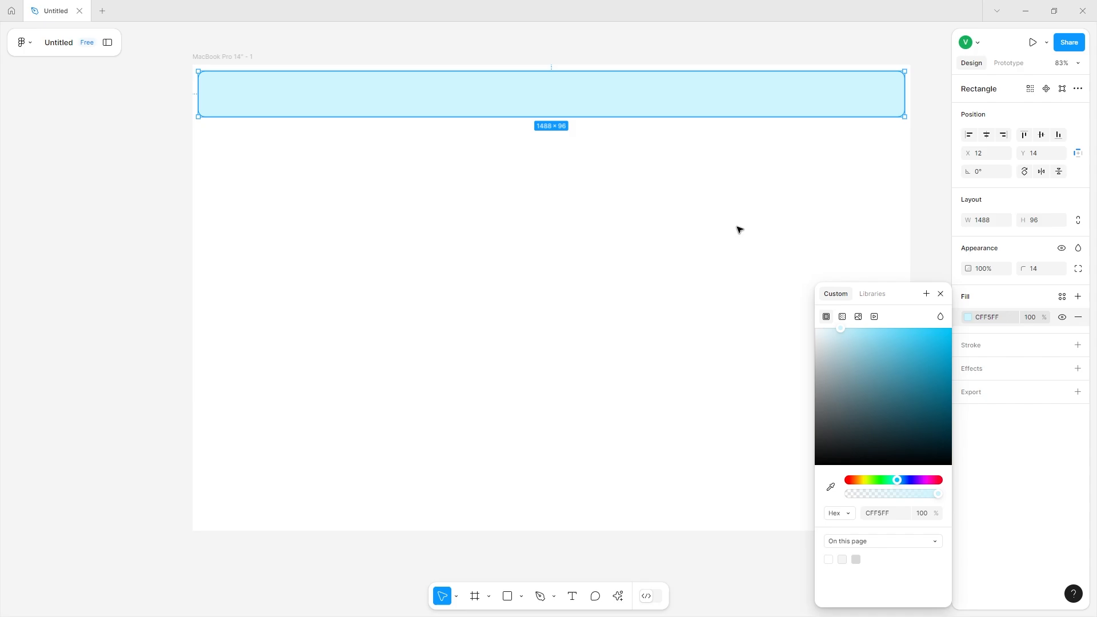
- Give the header rectangle a linear gradient fill from 00C8FF at the 0% stop to purple B700FF at the 100% stop
left_click(843, 317)
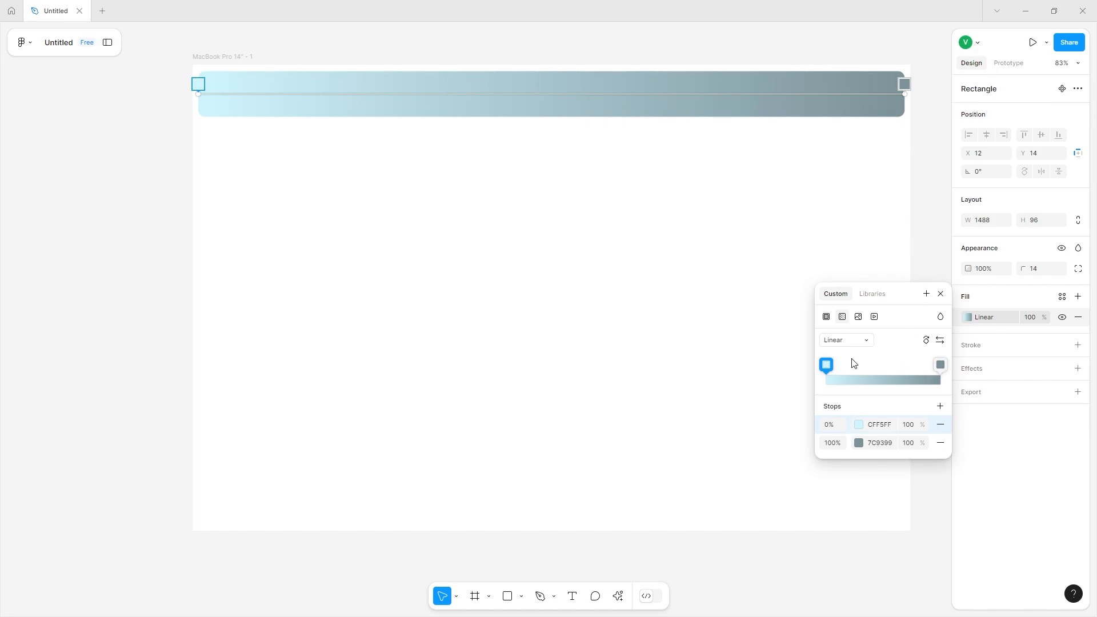
left_click(940, 371)
left_click_drag(776, 482, 837, 351)
left_click(781, 481)
left_click(784, 455)
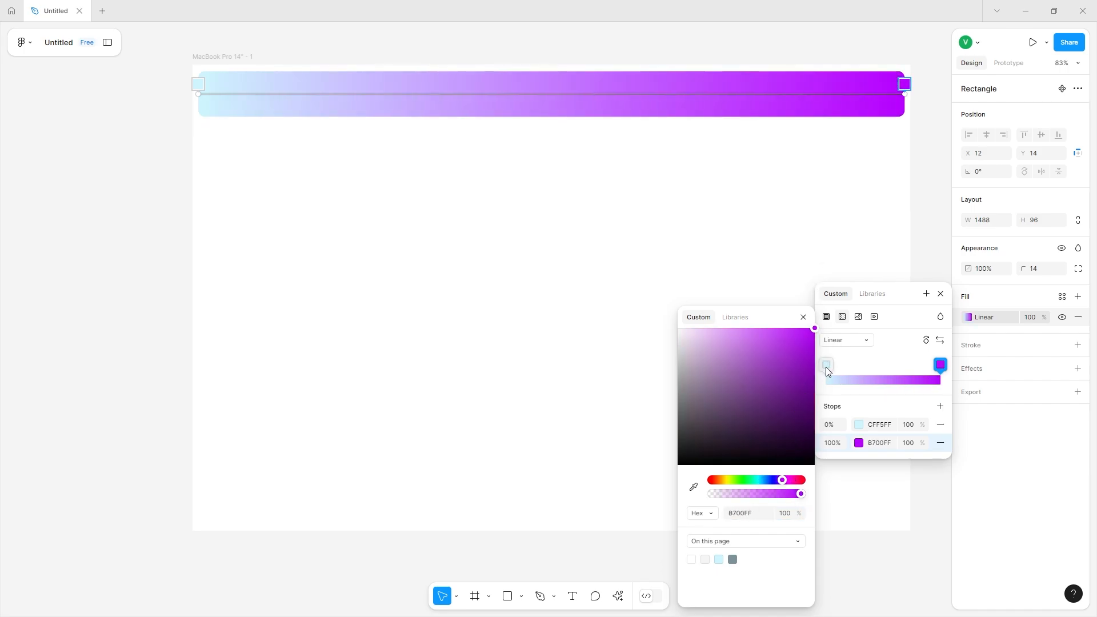
left_click(826, 367)
left_click_drag(743, 403, 874, 231)
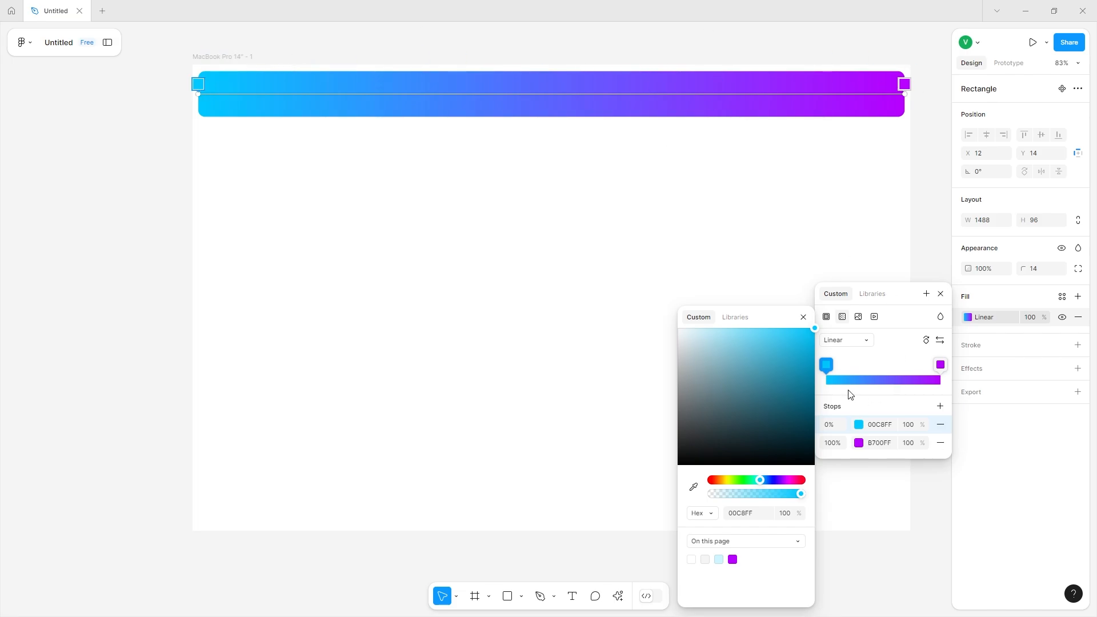
- Try a radial gradient on the header, stretch its vertical extent, and return the gradient to linear
left_click(867, 341)
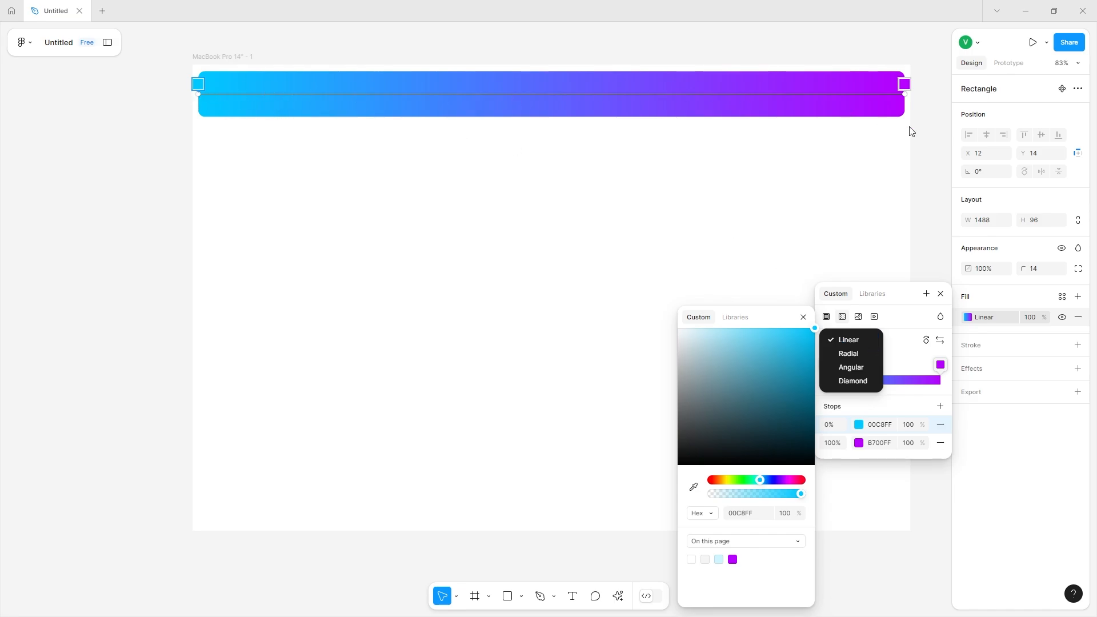
left_click(865, 350)
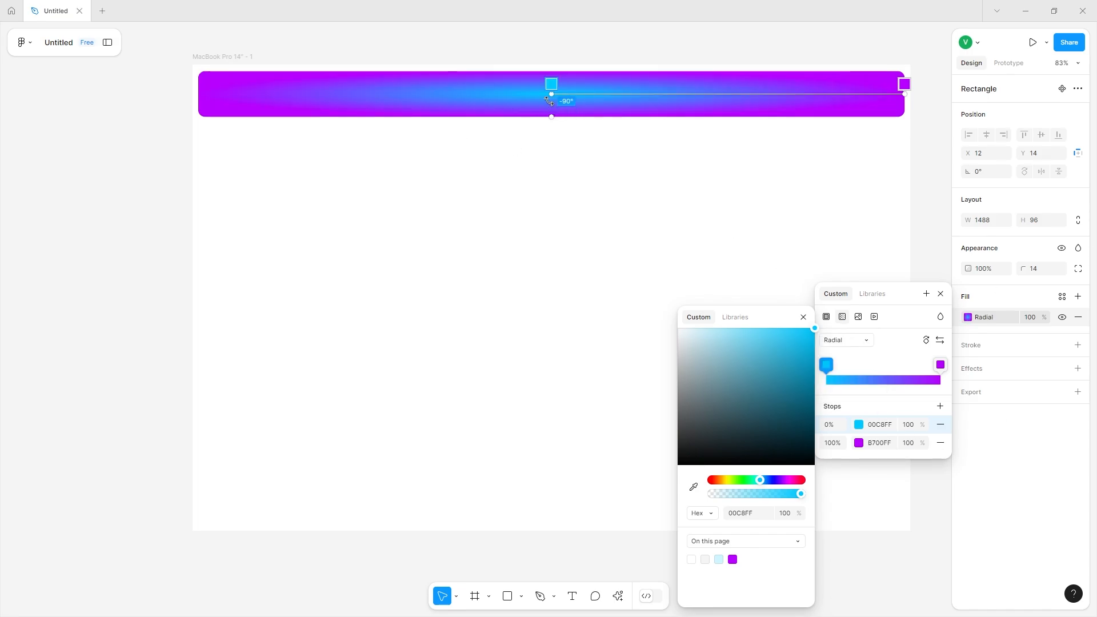
mouse_move(551, 116)
left_mouse_down()
mouse_move(548, 396)
mouse_move(550, 94)
mouse_move(550, 139)
mouse_move(548, 130)
left_mouse_up()
left_click(845, 339)
left_click(834, 324)
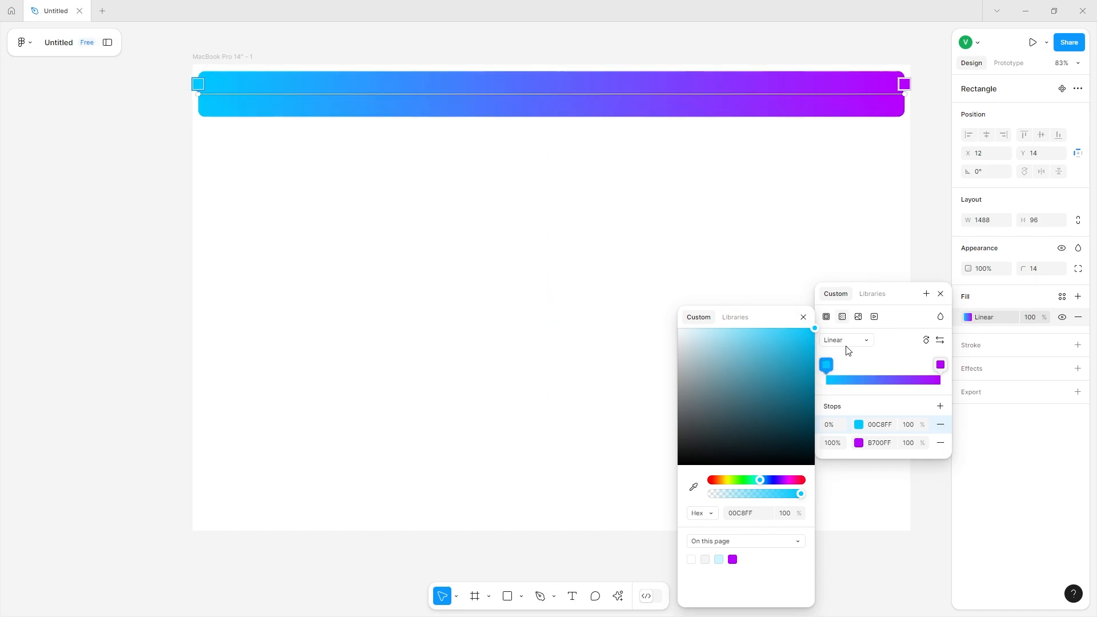
- Change the header's gradient to angular and turn its direction downward, close to the rectangle's centre
left_click(848, 343)
left_click(849, 367)
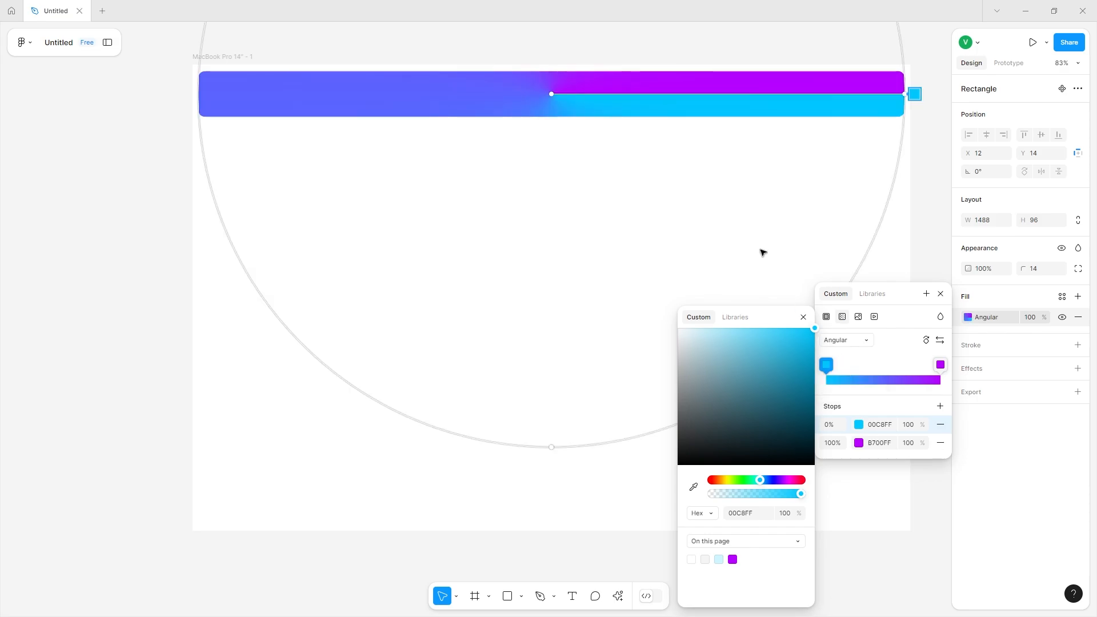
left_click_drag(902, 97, 551, 110)
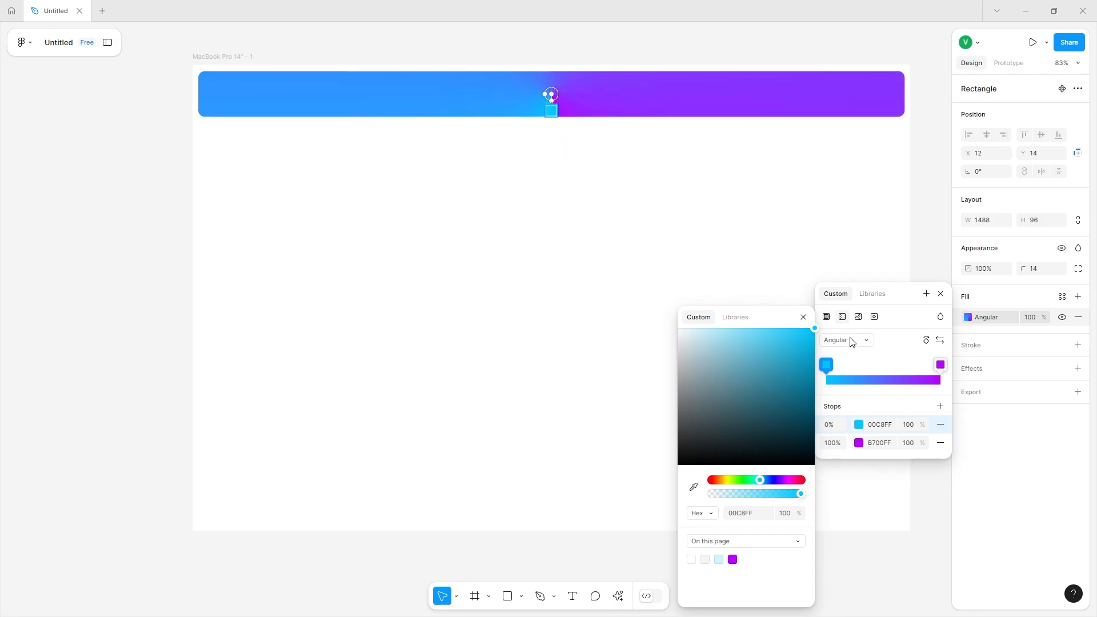
- Change the header's gradient to diamond and extend it sideways and to just below the rectangle
left_click(851, 342)
left_click(855, 360)
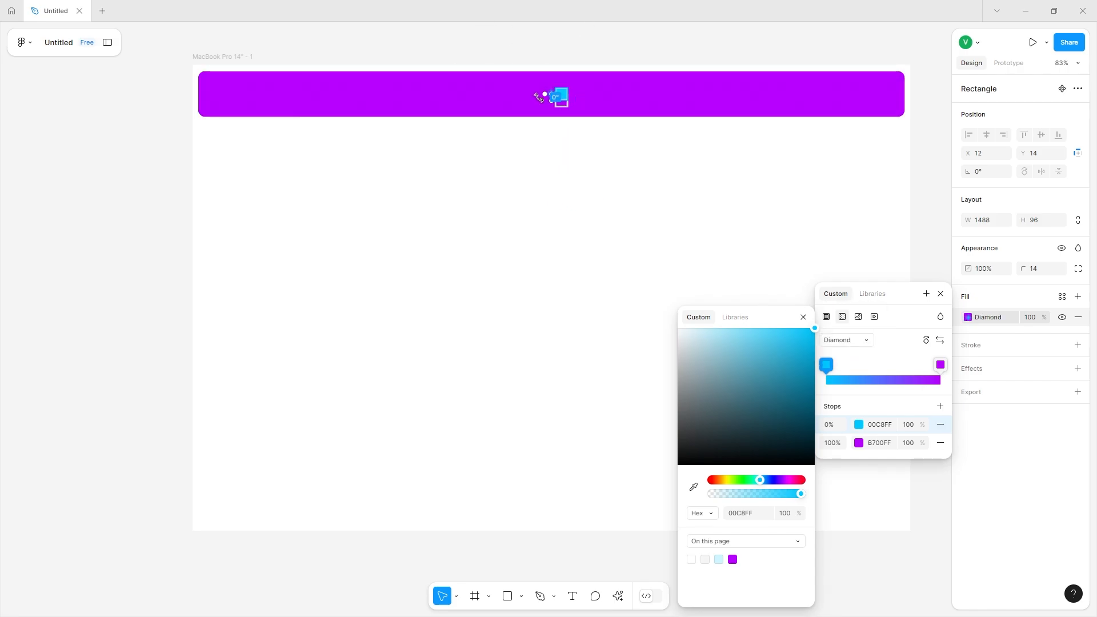
left_click_drag(544, 94, 455, 93)
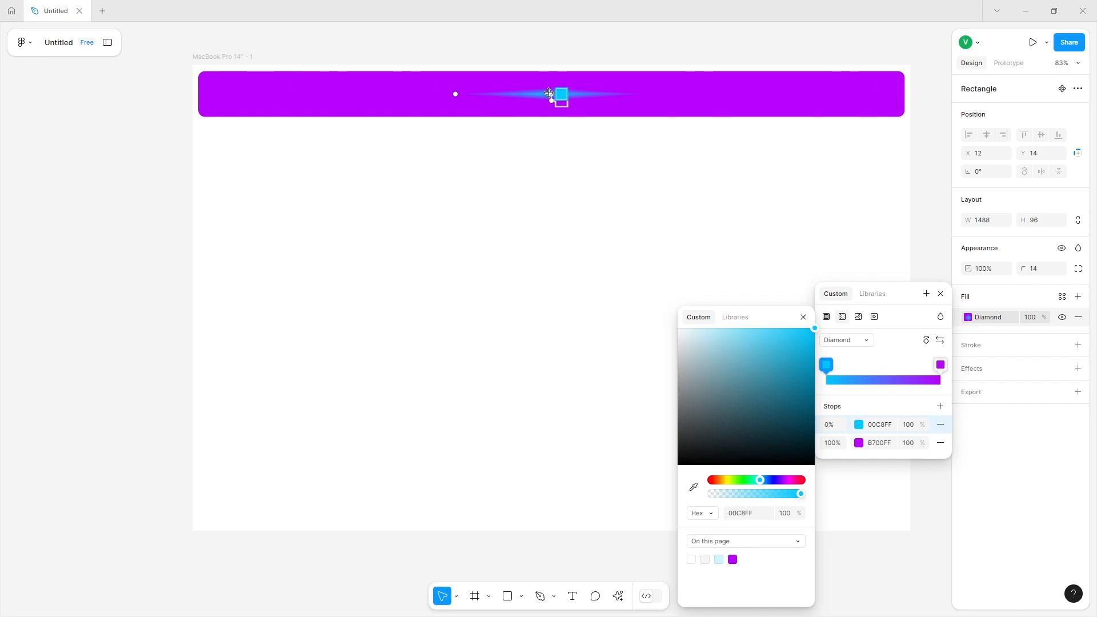
left_click_drag(551, 100, 545, 135)
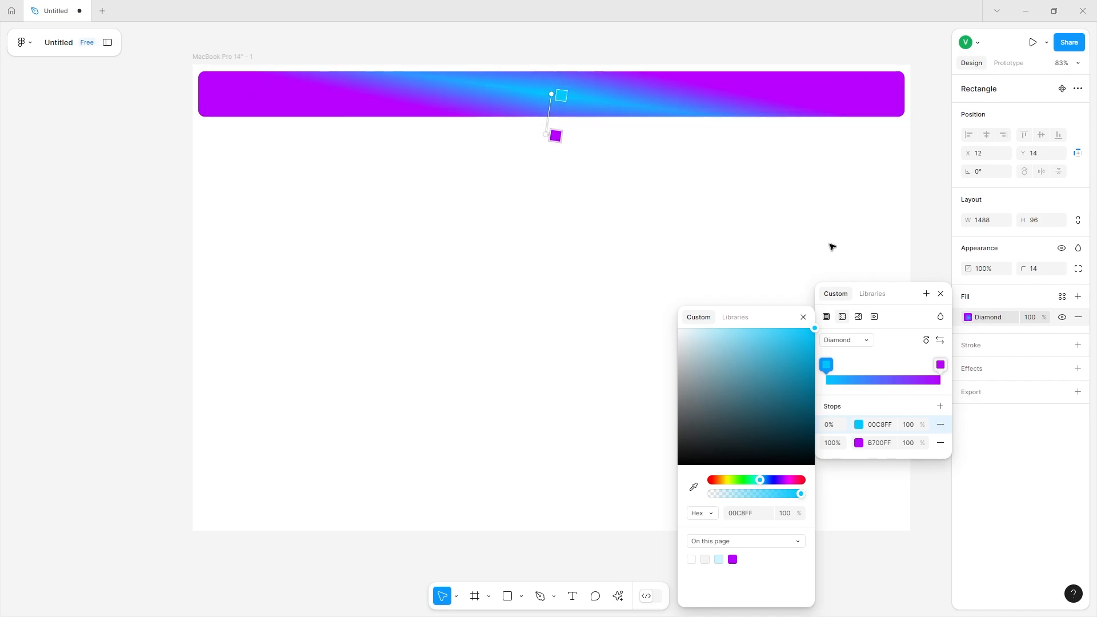
- Switch the header's gradient type to radial and back to linear
left_click(843, 344)
left_click(852, 313)
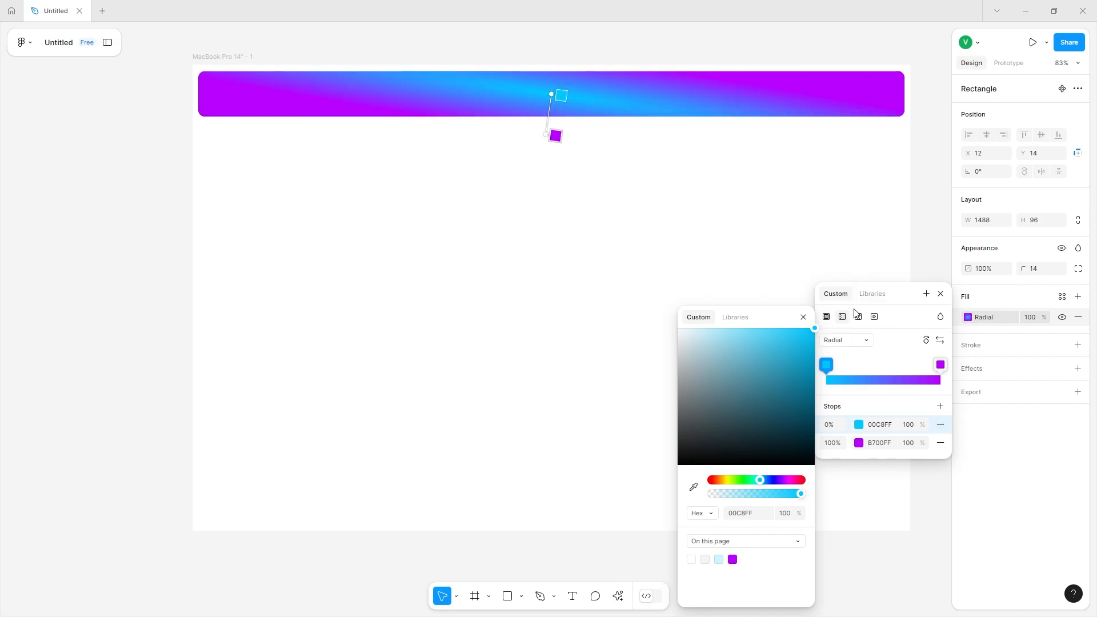
left_click(853, 338)
left_click(853, 323)
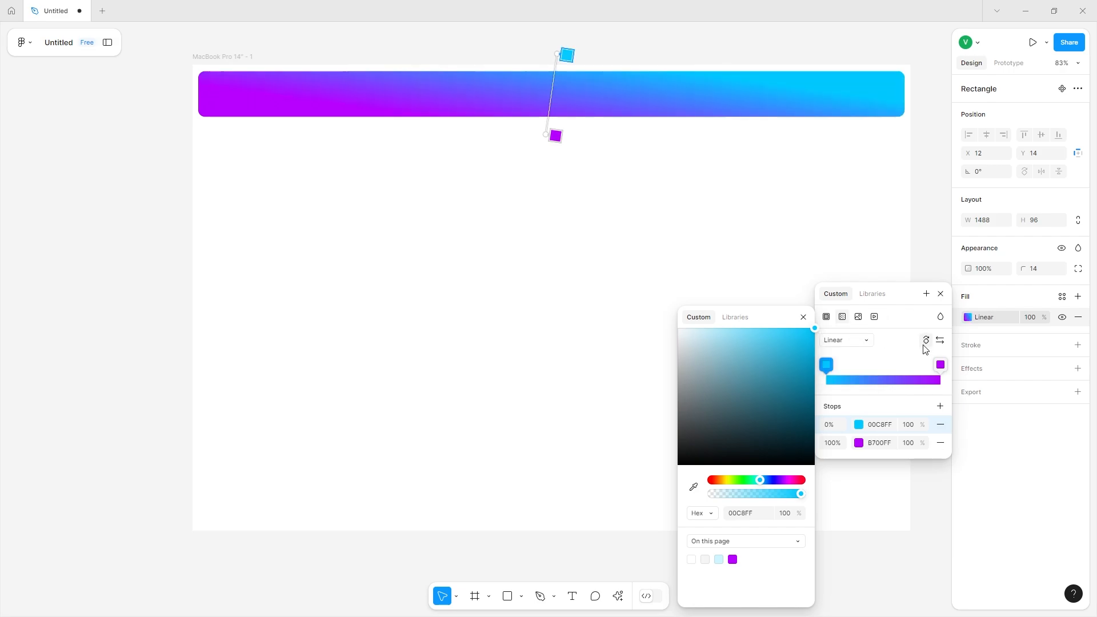
- Rotate the header's linear gradient twice, and flip its colour direction and back again
left_click(924, 344)
left_click(924, 344)
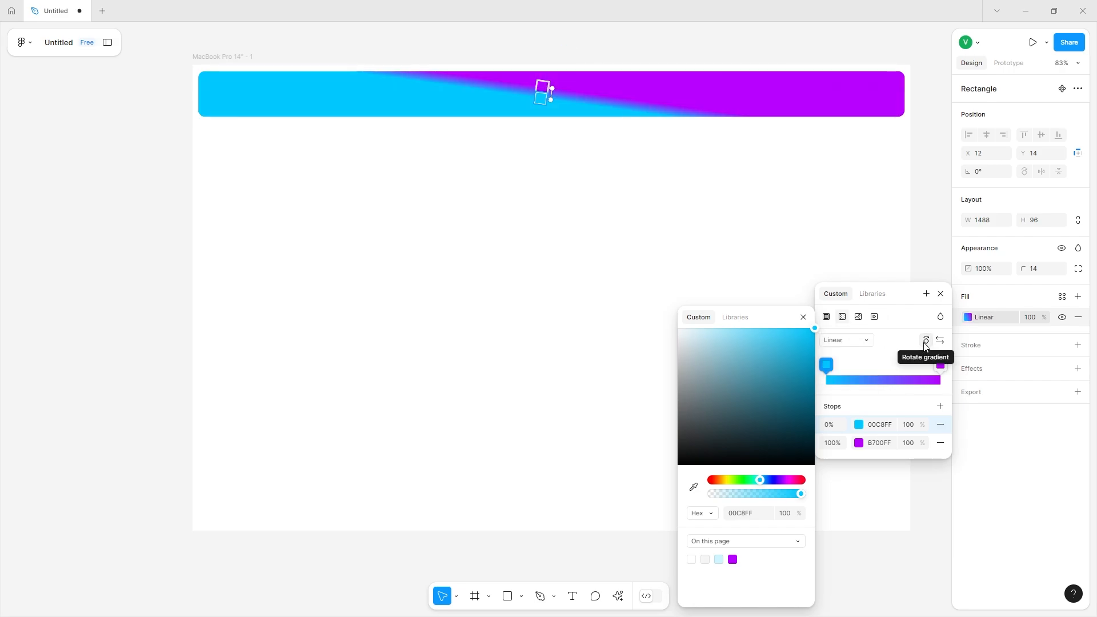
left_click(939, 341)
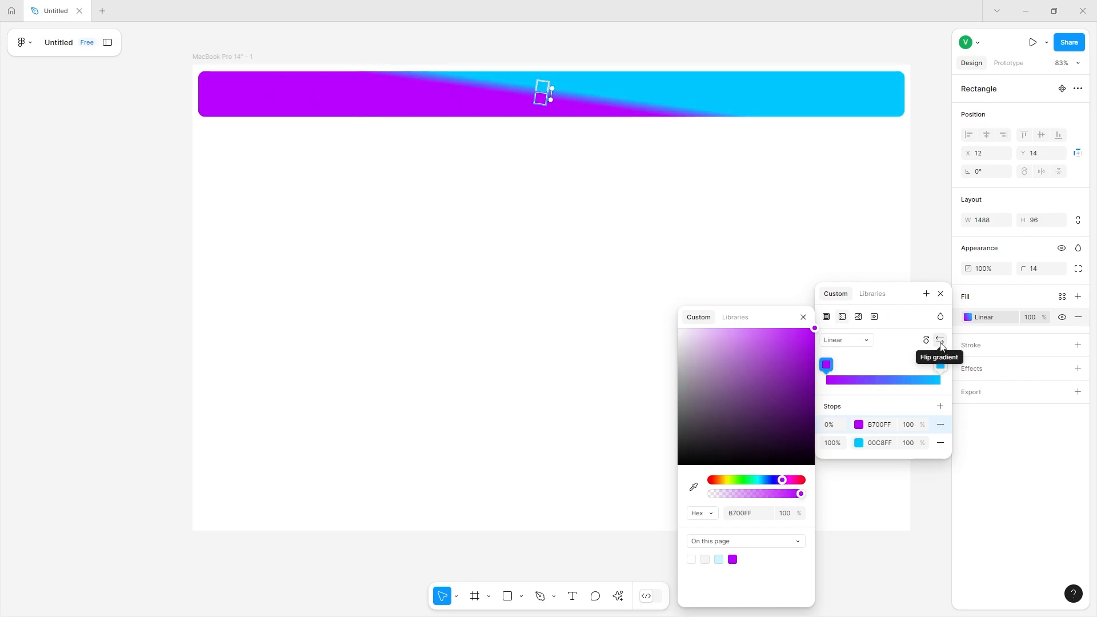
left_click(940, 341)
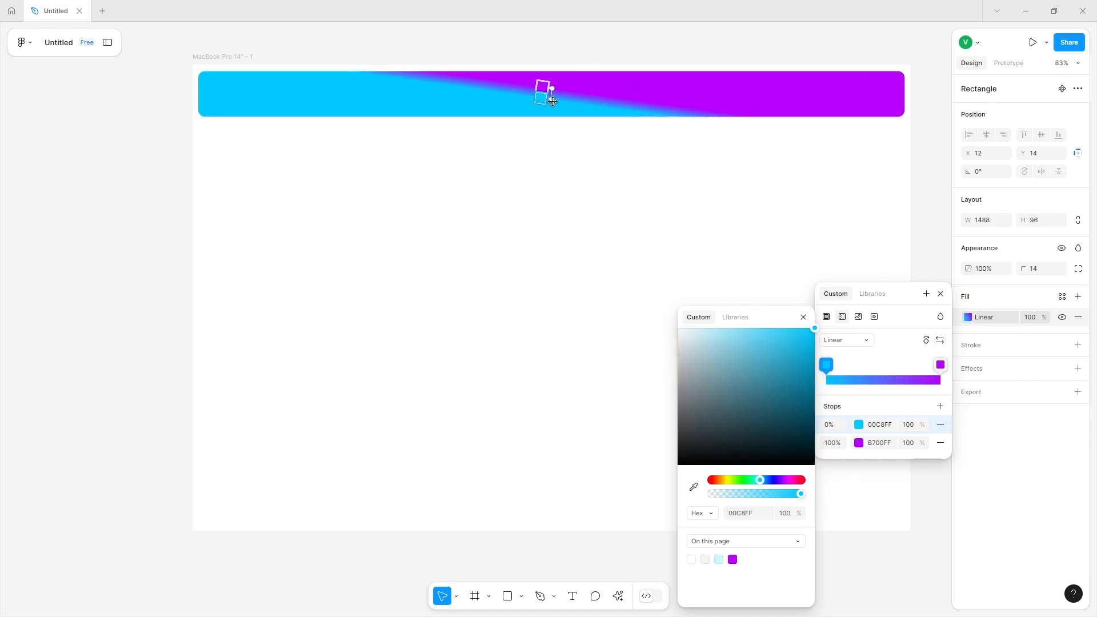
- Stretch the linear gradient horizontally, with blue starting at the header's left edge and purple ending at its right edge
left_click_drag(550, 100, 197, 93)
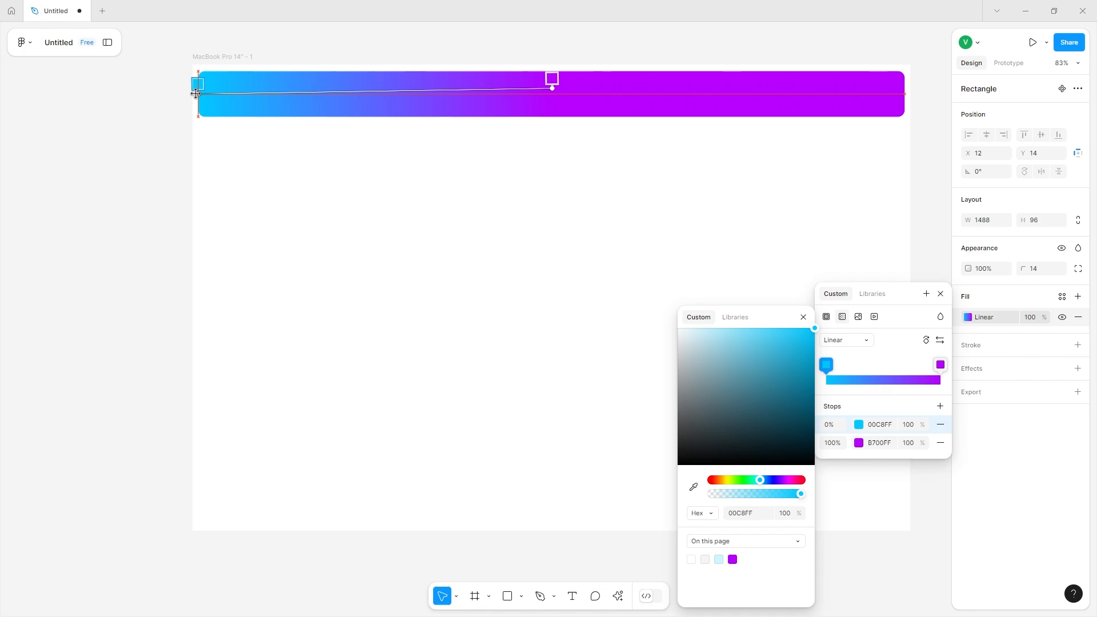
left_click_drag(552, 87, 903, 93)
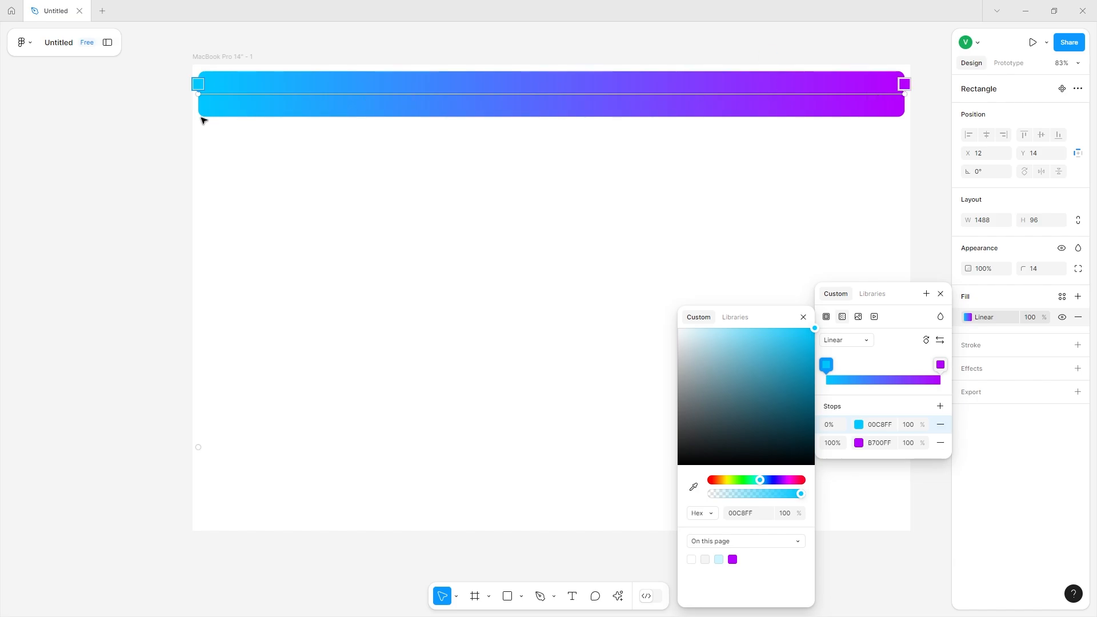
left_click_drag(198, 93, 198, 93)
- Sample purple from the header into the 0% stop with the eyedropper, and recolour that stop to light blue 18DCFF
left_click(693, 489)
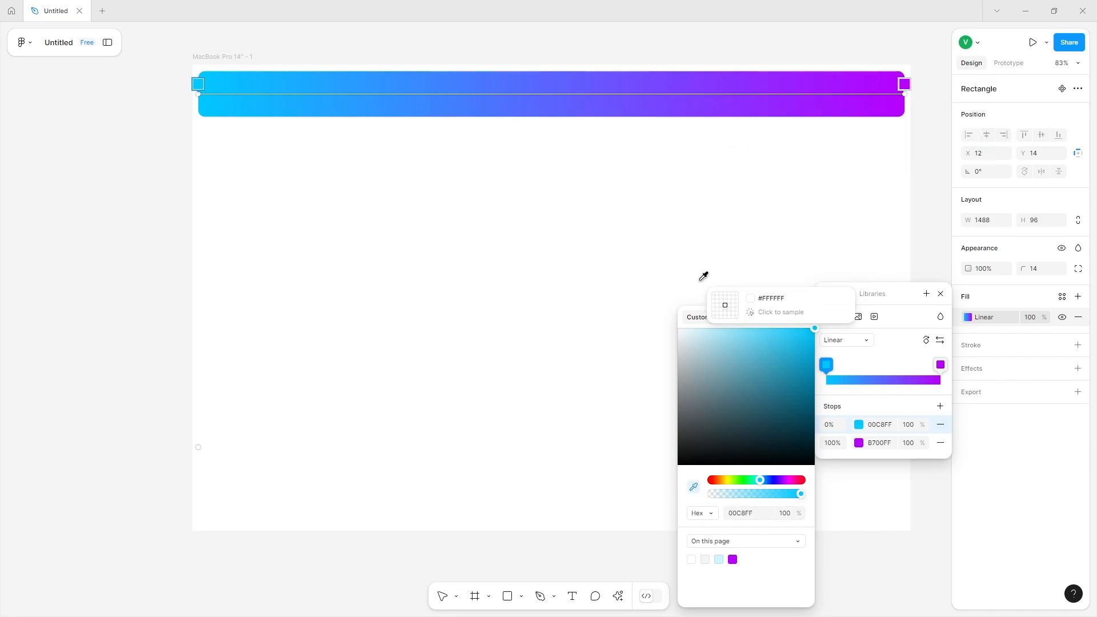
left_click(821, 83)
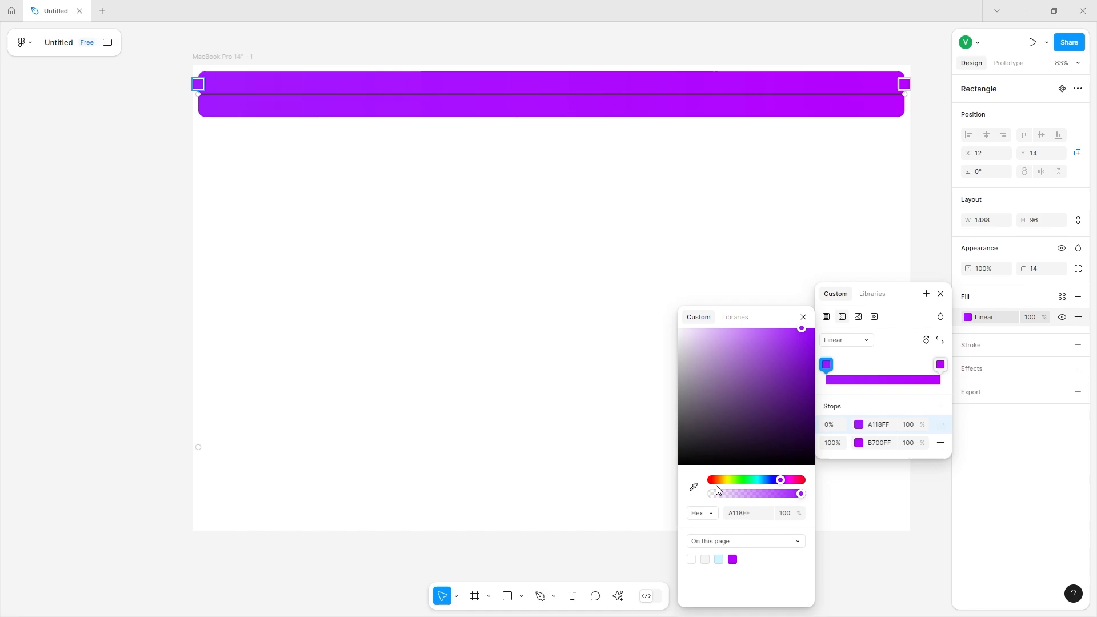
left_click(760, 480)
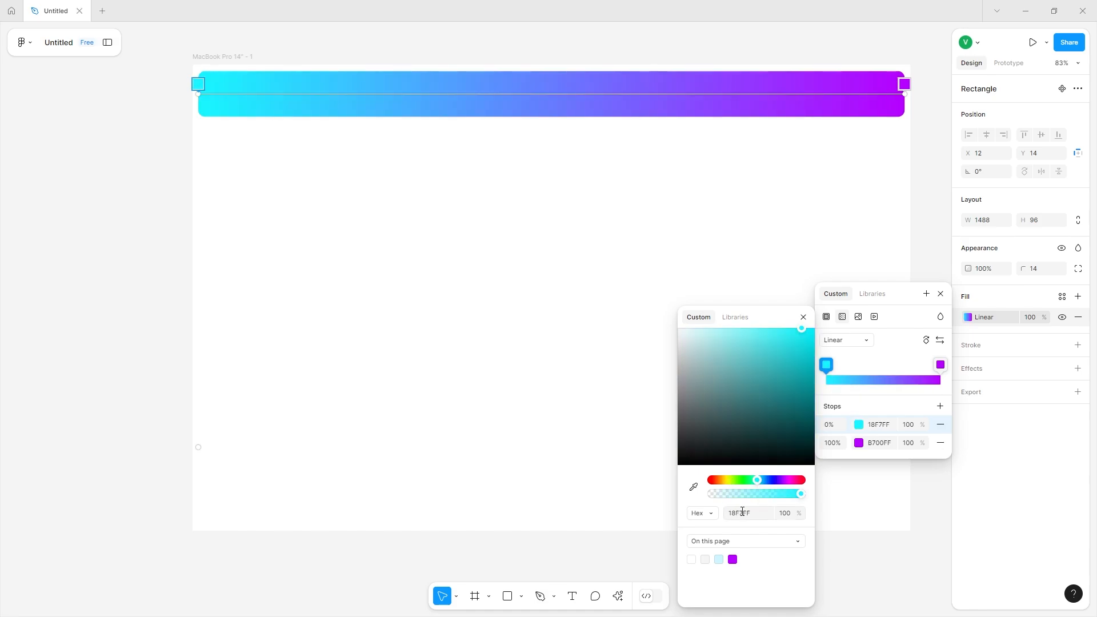
left_click(740, 512)
left_click(760, 480)
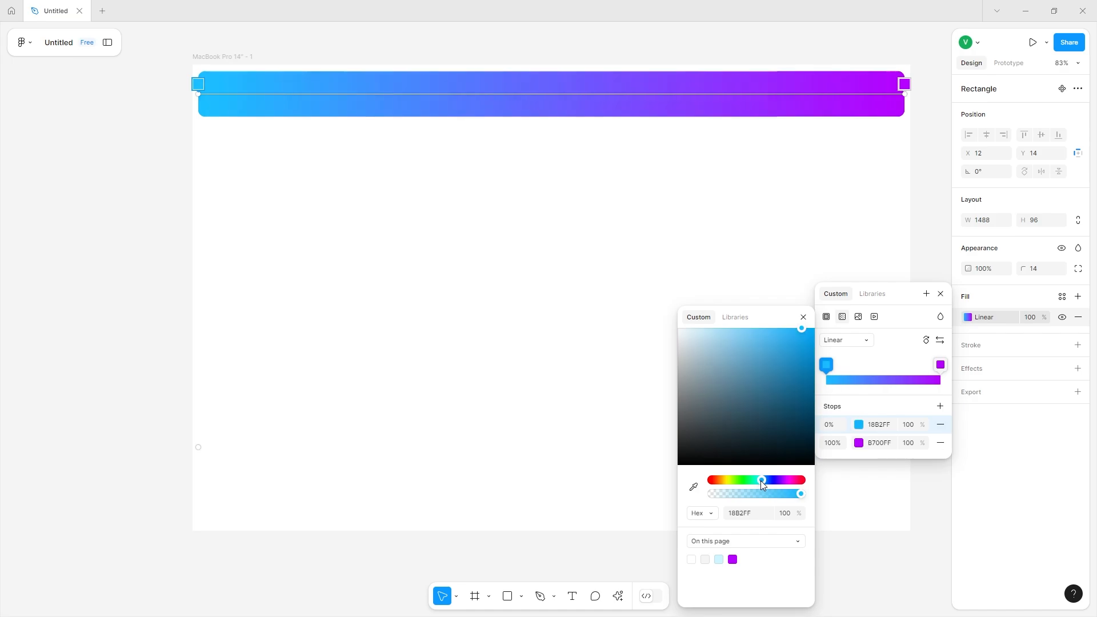
left_click(759, 480)
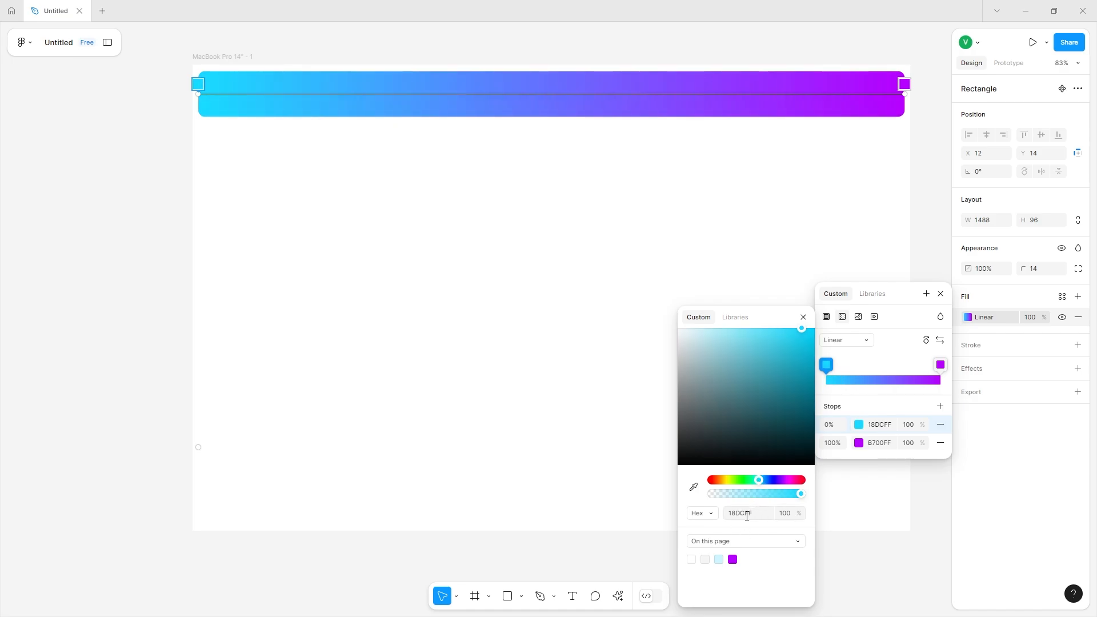
left_click(747, 514)
- Examine the available colour formats and swatch libraries for the 0% stop, moving the colour picker clear of the gradient settings
left_click(703, 513)
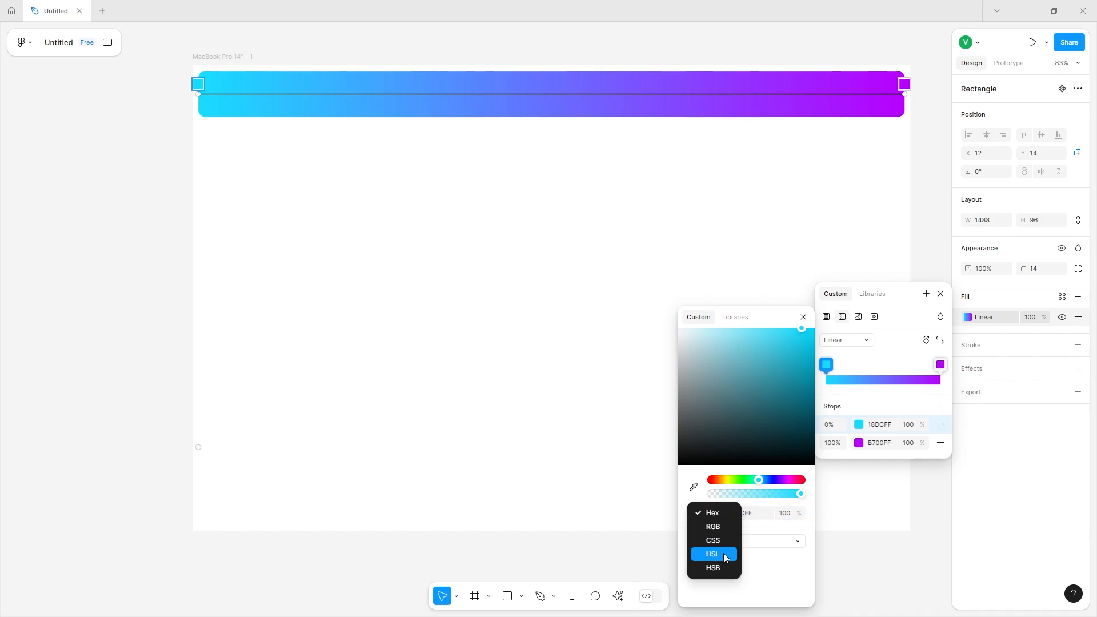
left_click(780, 562)
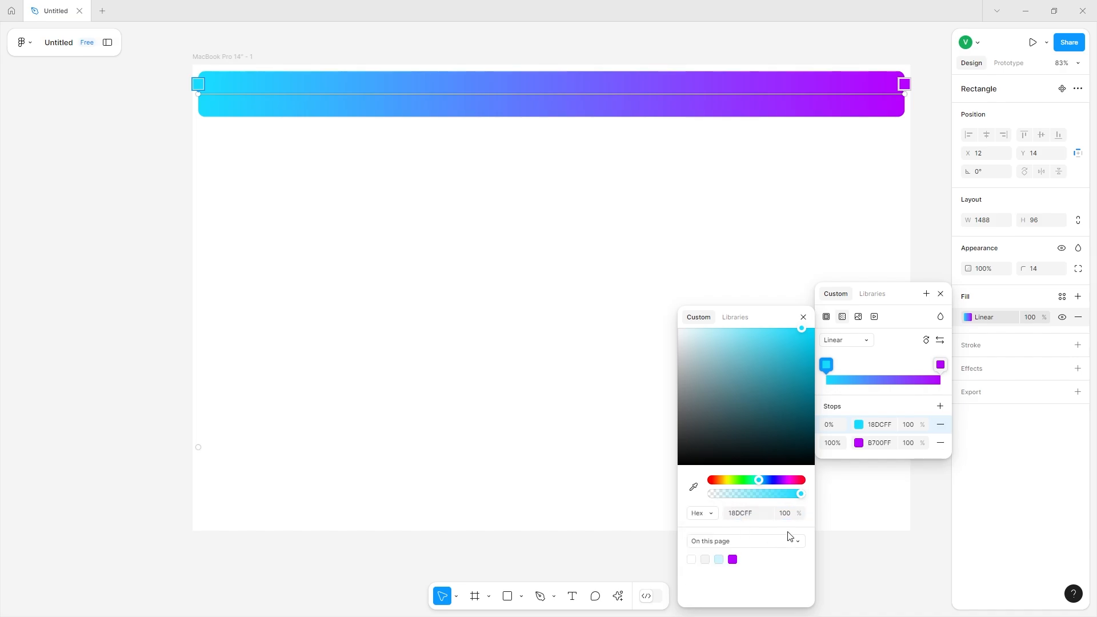
left_click(793, 513)
mouse_move(805, 511)
left_mouse_down()
mouse_move(882, 512)
mouse_move(820, 505)
left_mouse_up()
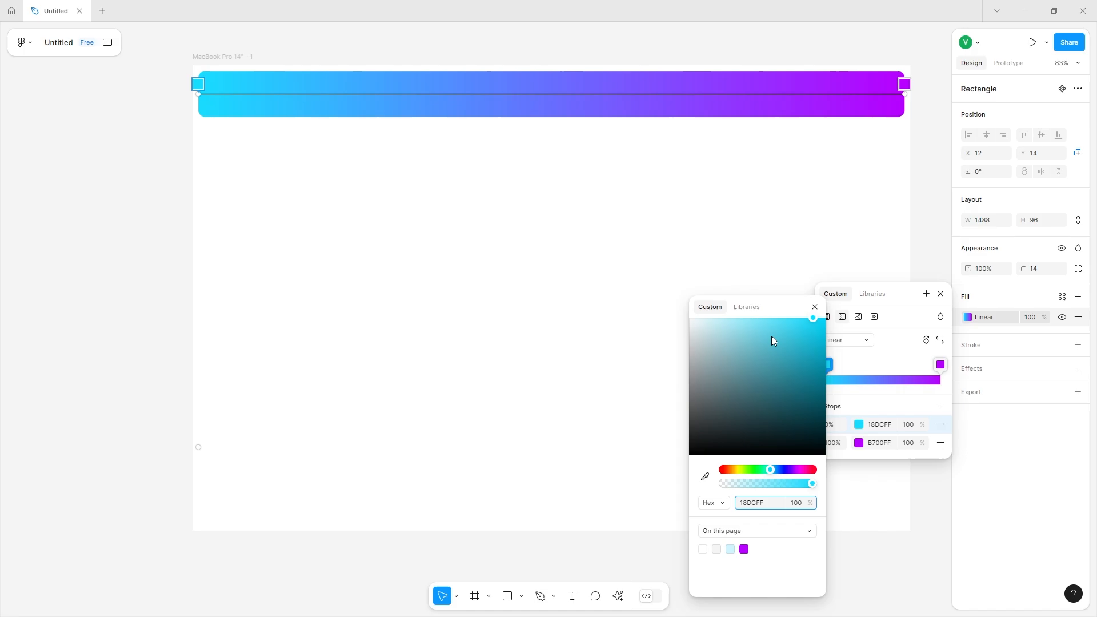
left_click_drag(805, 309, 779, 232)
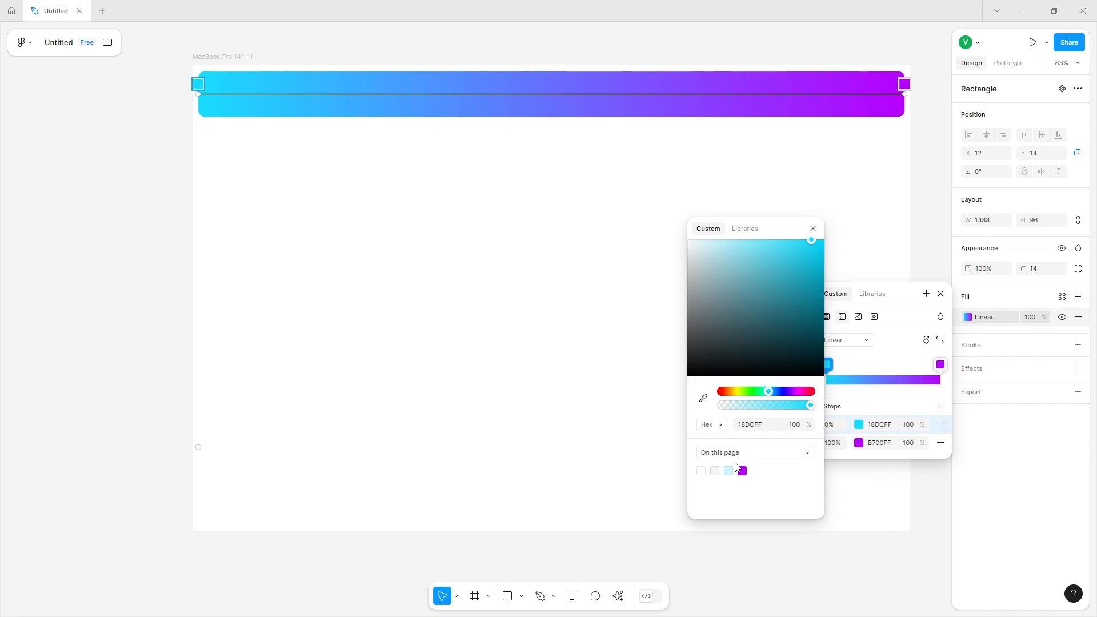
left_click(736, 452)
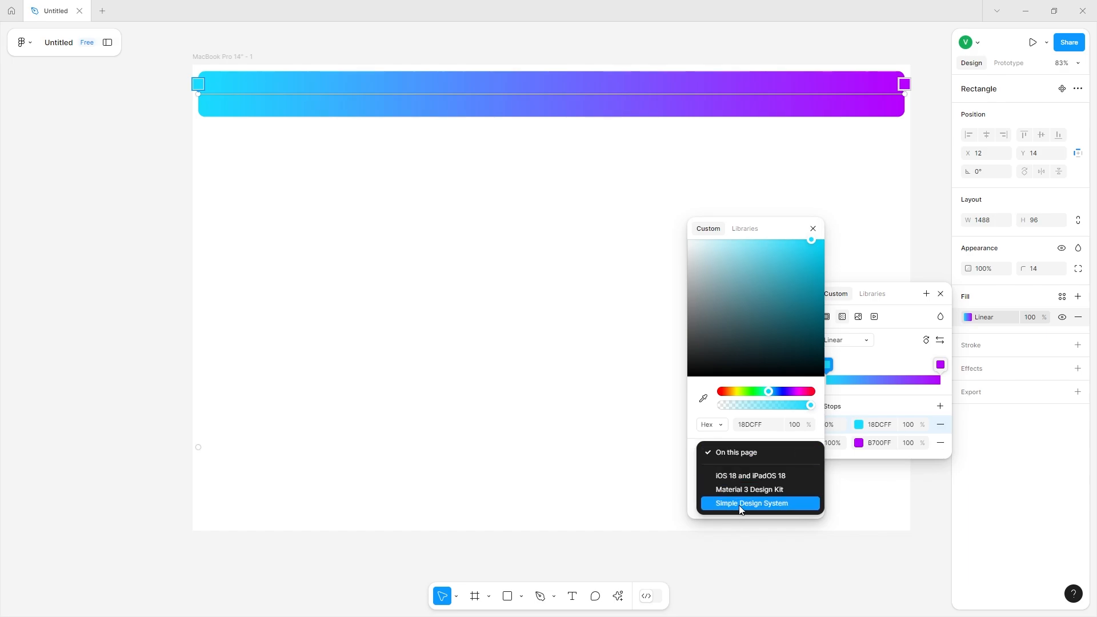
left_click(692, 446)
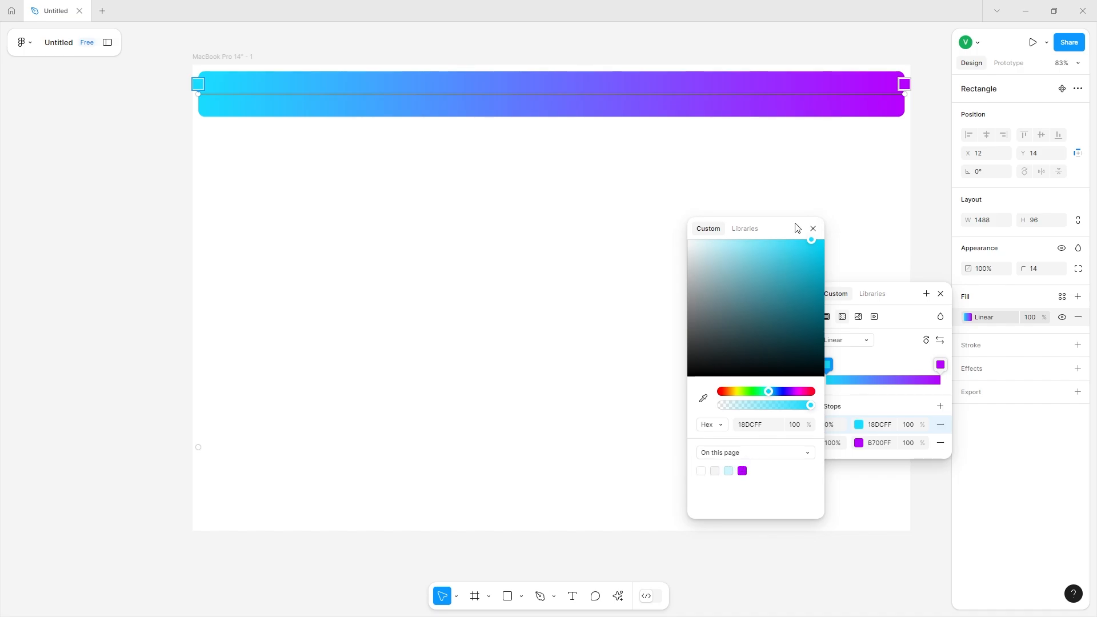
left_click_drag(796, 228, 765, 267)
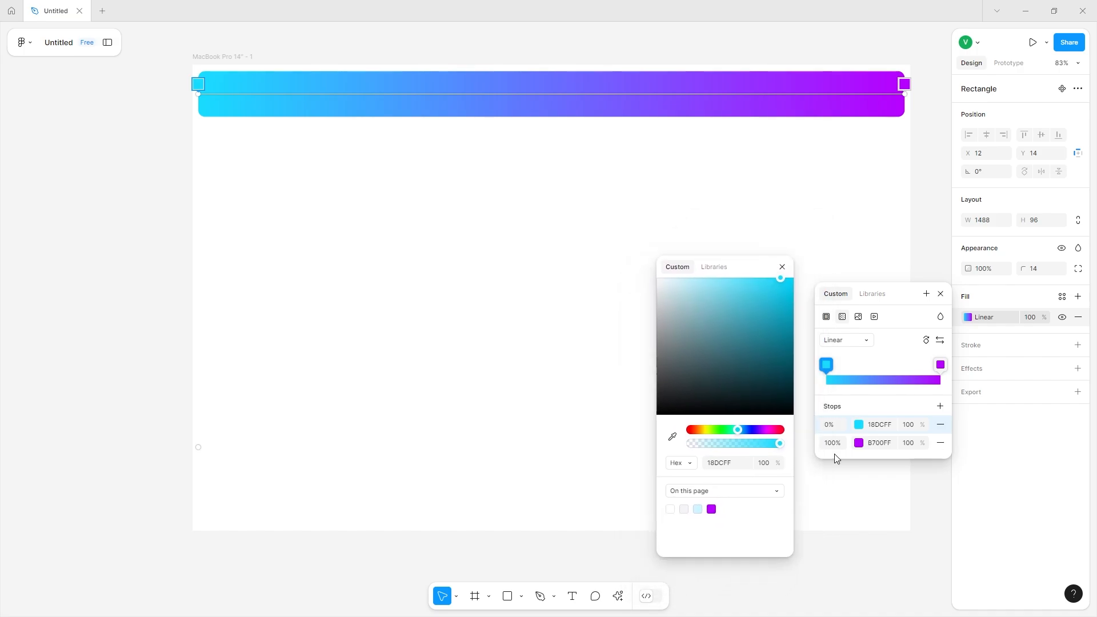
- Give the header an image fill with the uploaded yellow frog picture, trying Fit scaling and returning to Fill
left_click(858, 318)
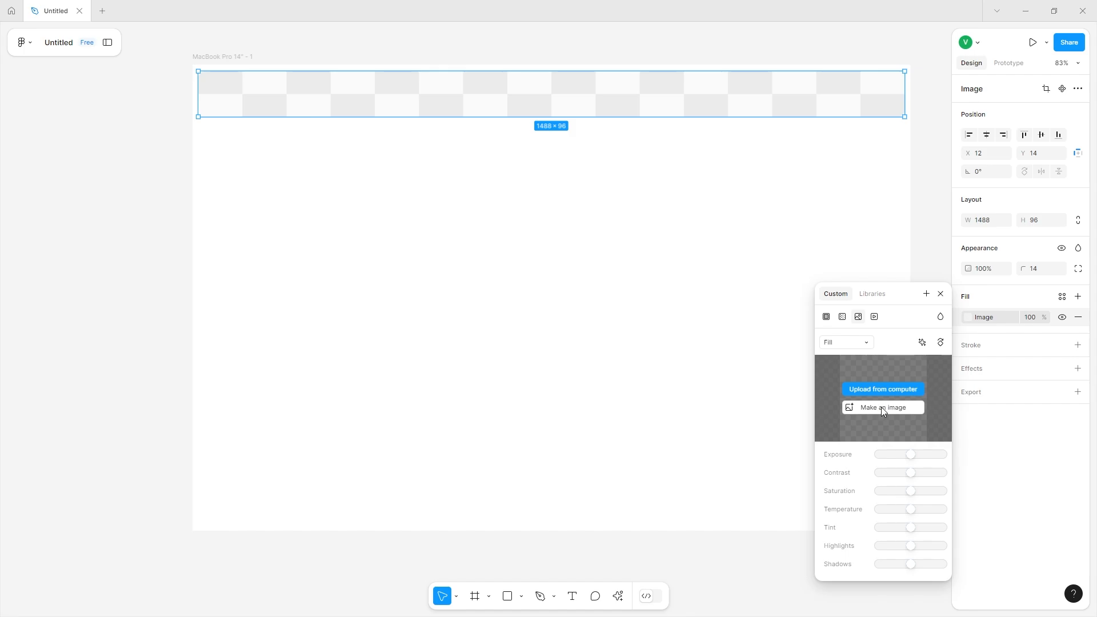
left_click(884, 389)
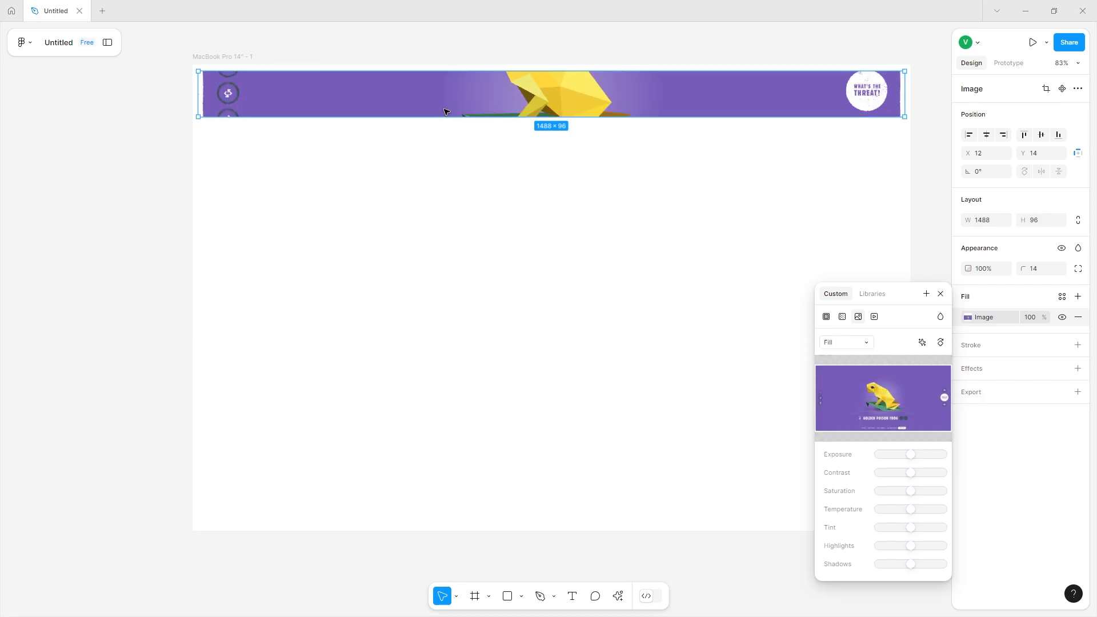
left_click(846, 346)
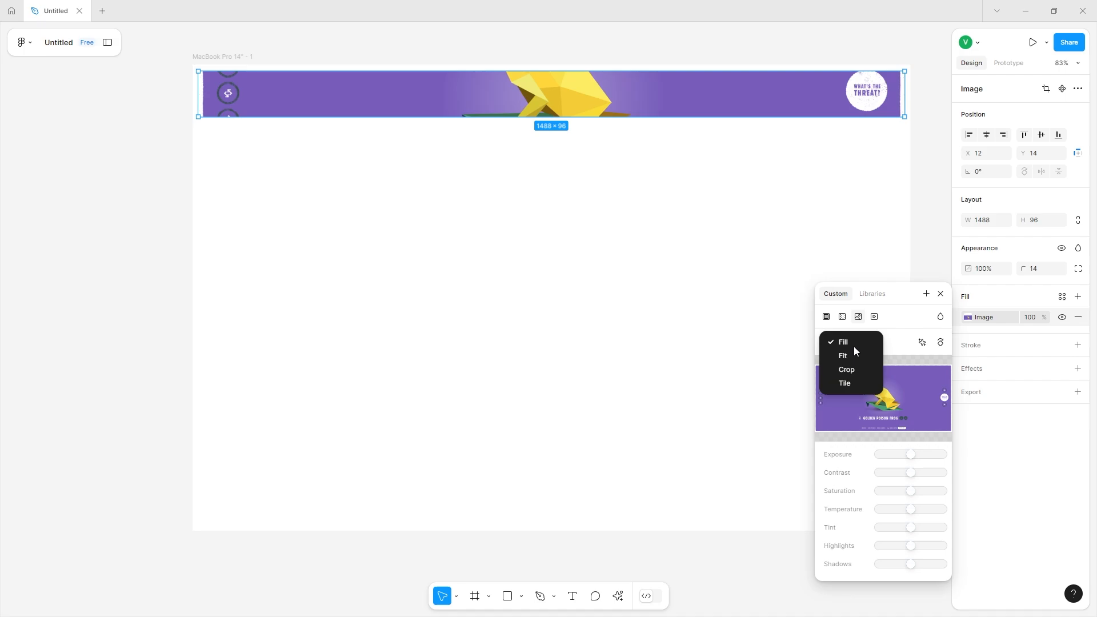
left_click(853, 355)
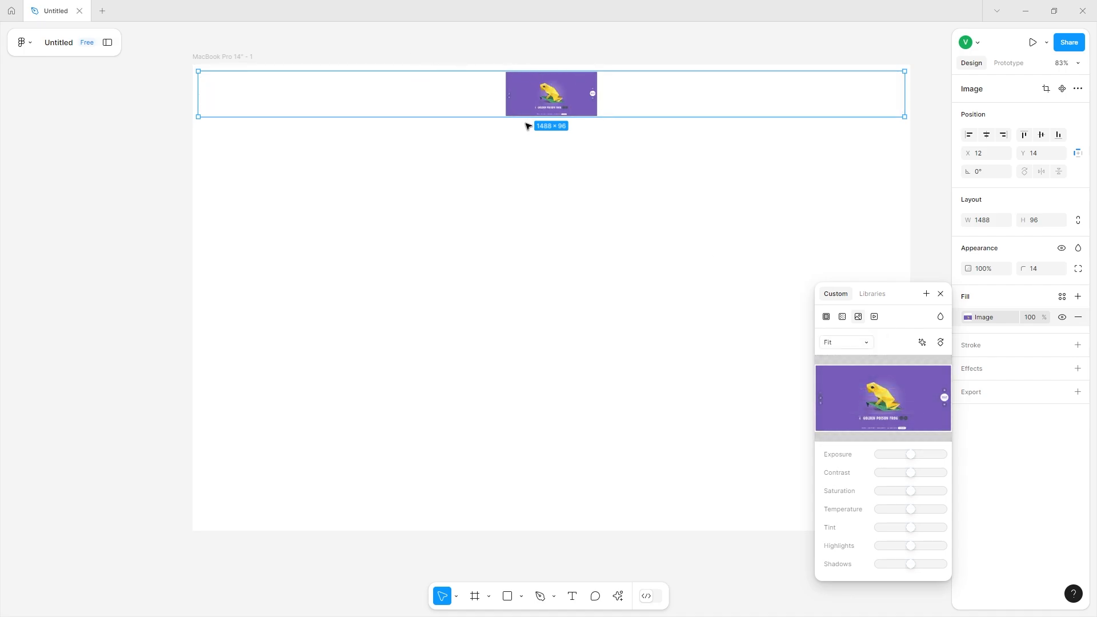
left_click(838, 344)
left_click(844, 334)
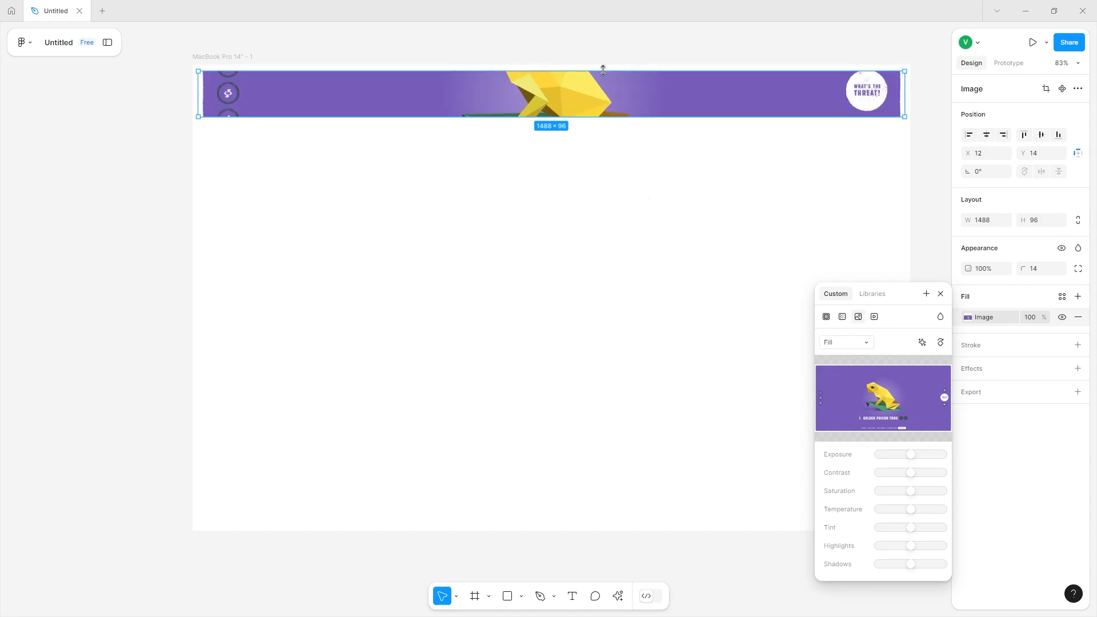
- Set the header's image fill to Crop and resize the frog picture within the bar, widening the header to about 1500
left_click(861, 342)
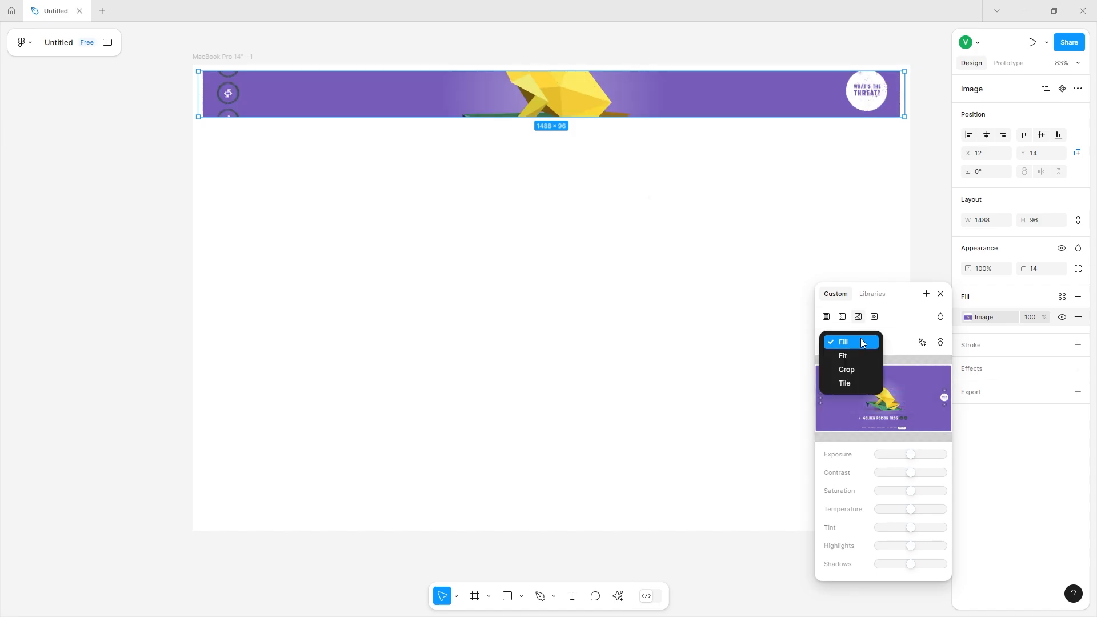
left_click(849, 369)
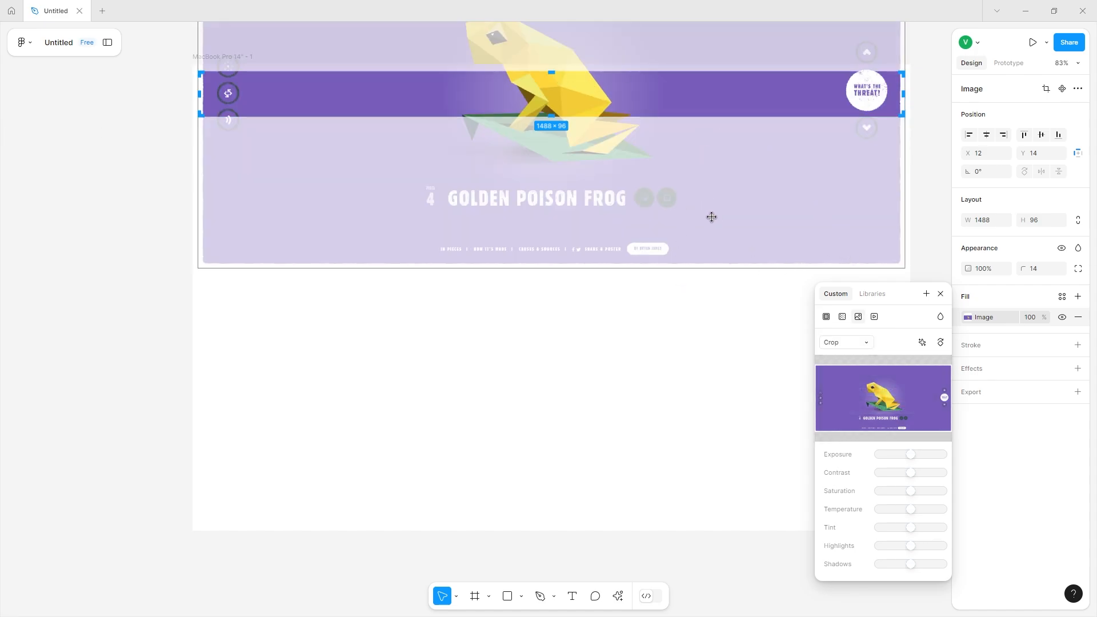
left_click_drag(906, 269, 906, 215)
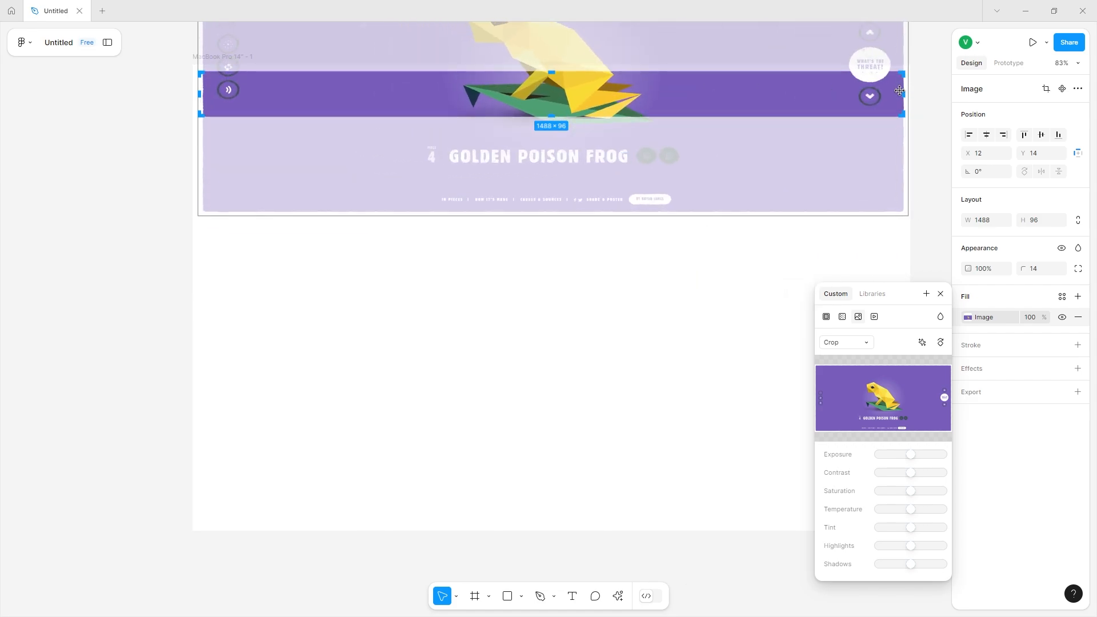
left_click_drag(908, 90, 583, 133)
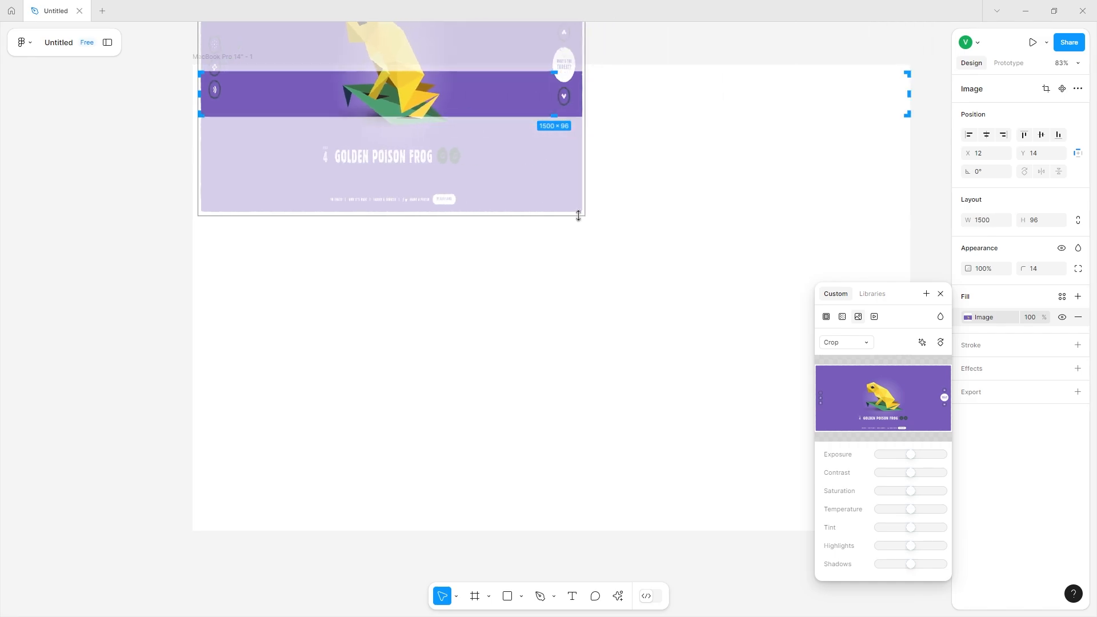
left_click_drag(572, 204, 888, 337)
- Tile the frog image across the header and shrink each tile to about 190 × 94, a 9.9% scale
left_click(862, 341)
left_click(854, 359)
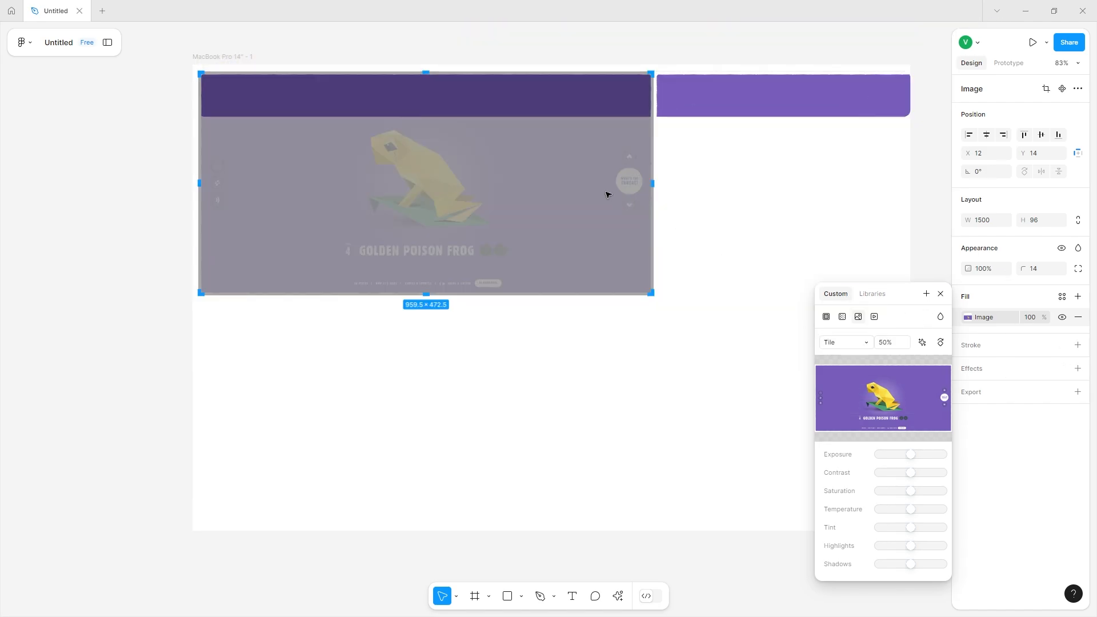
left_click_drag(656, 183, 288, 164)
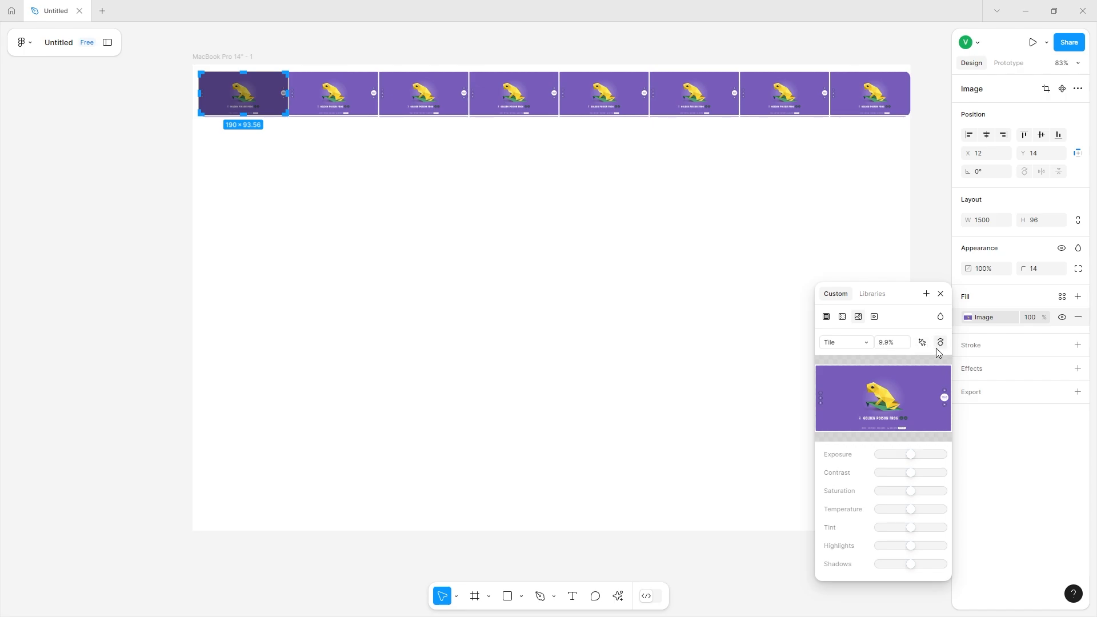
- Adjust the tiled image by raising exposure, tint and shadows and lowering contrast, saturation, temperature and highlights
left_click(856, 346)
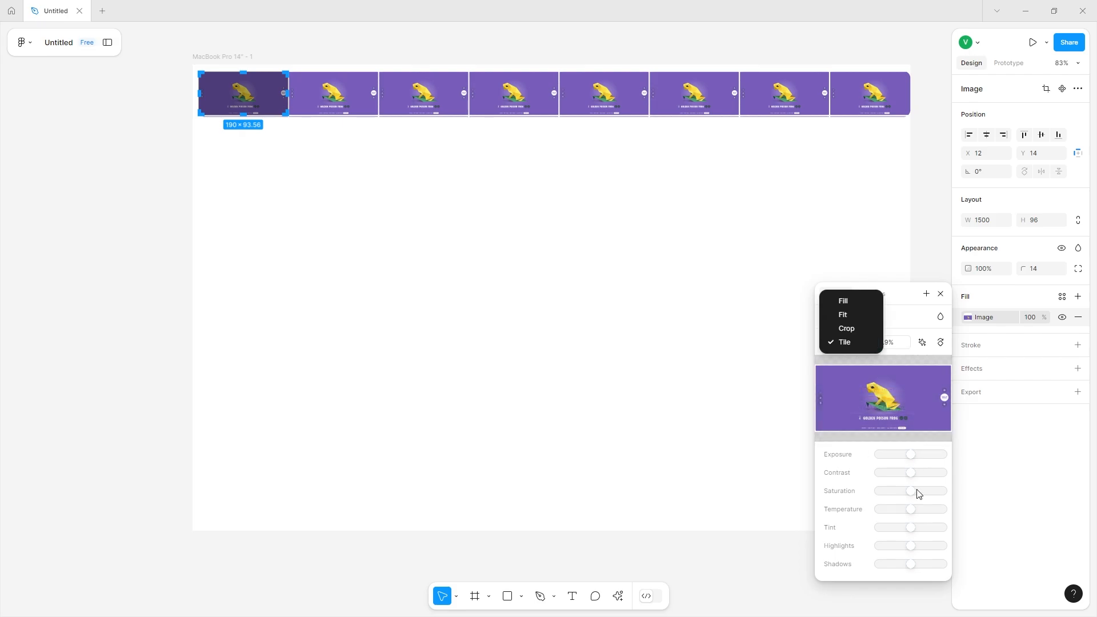
left_click(881, 455)
left_click_drag(911, 455, 956, 561)
left_click_drag(949, 489, 911, 492)
mouse_move(942, 457)
left_mouse_down()
mouse_move(926, 457)
mouse_move(938, 452)
left_mouse_up()
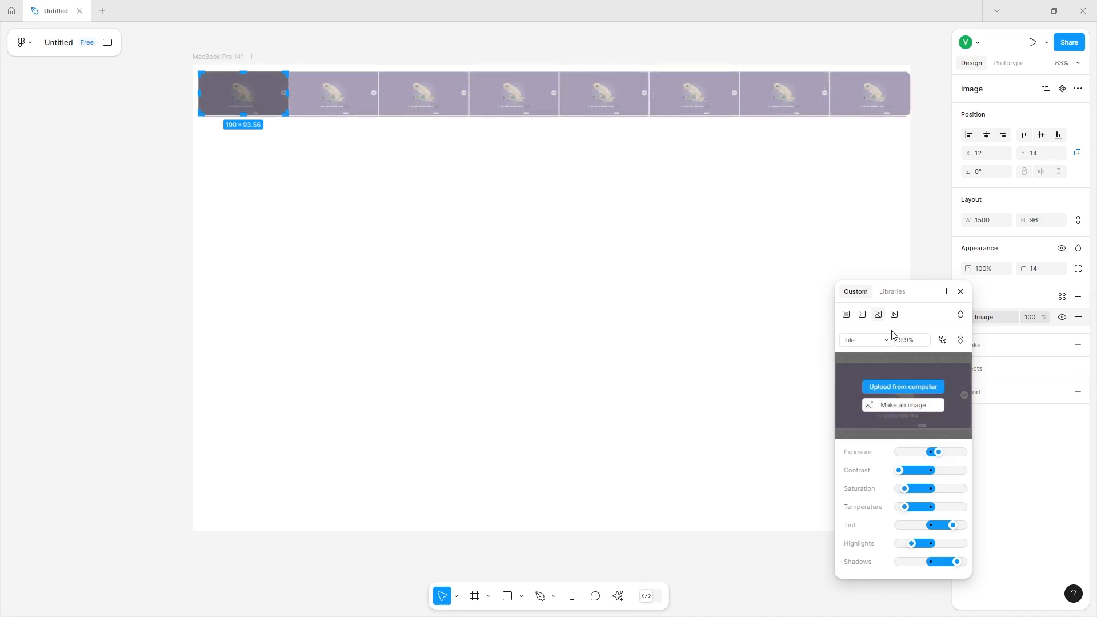
- Try a video fill on the header, shorten the bar to about 1491 wide and return to an image fill
left_click(894, 314)
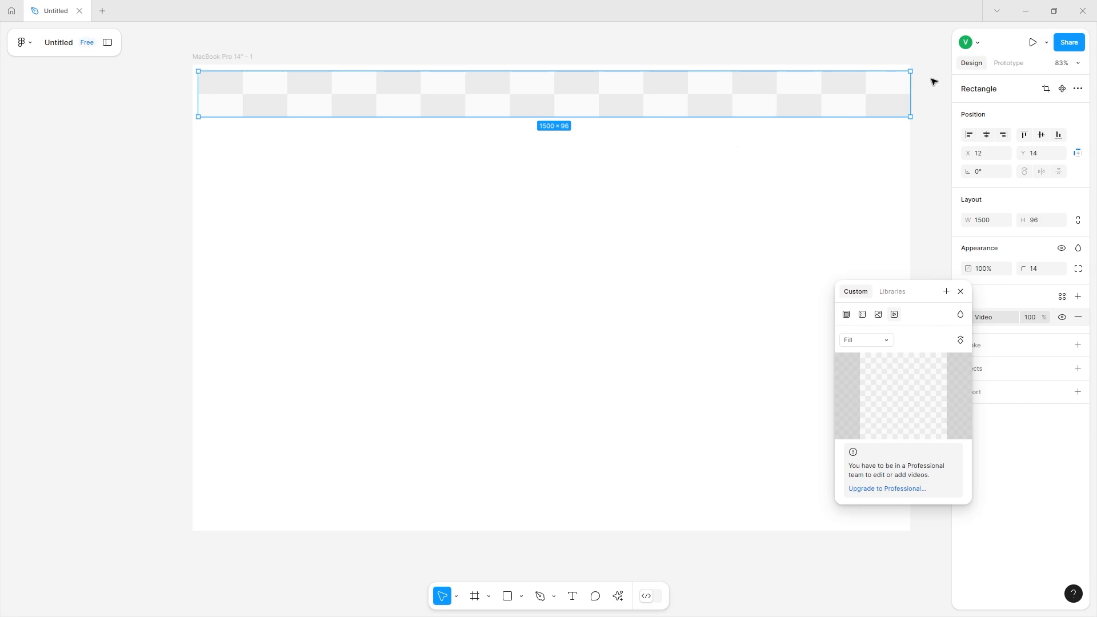
left_click_drag(908, 84, 905, 84)
left_click(878, 315)
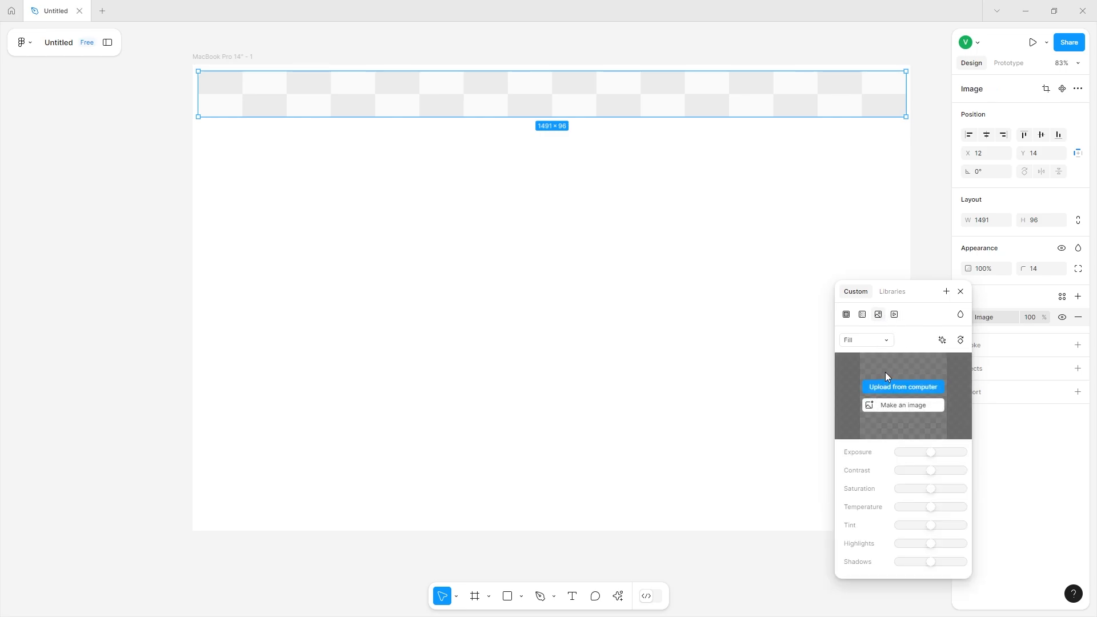
- Change the header to a solid black fill, 000000, and shift the bar slightly to X 10, Y 16
left_click(846, 315)
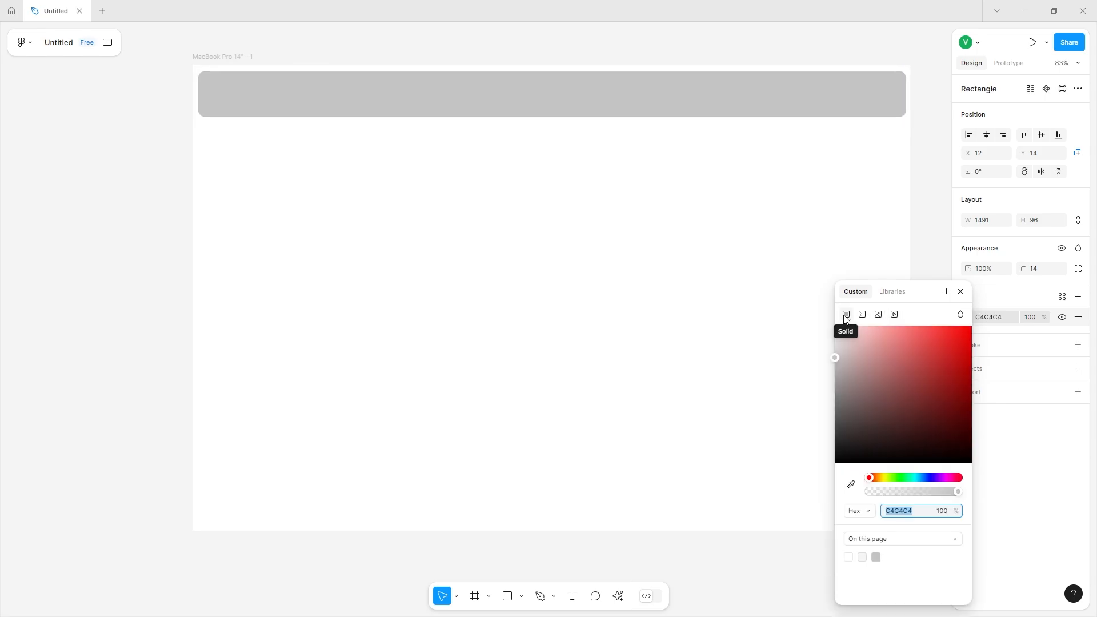
left_click_drag(705, 103, 718, 104)
left_click(882, 377)
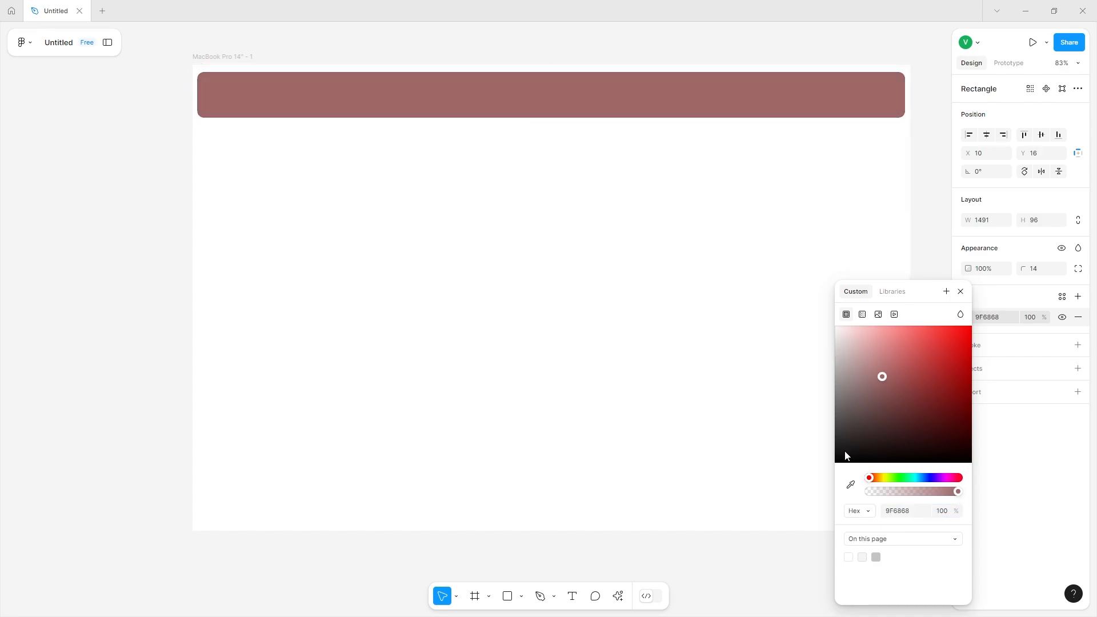
left_click_drag(846, 455, 793, 519)
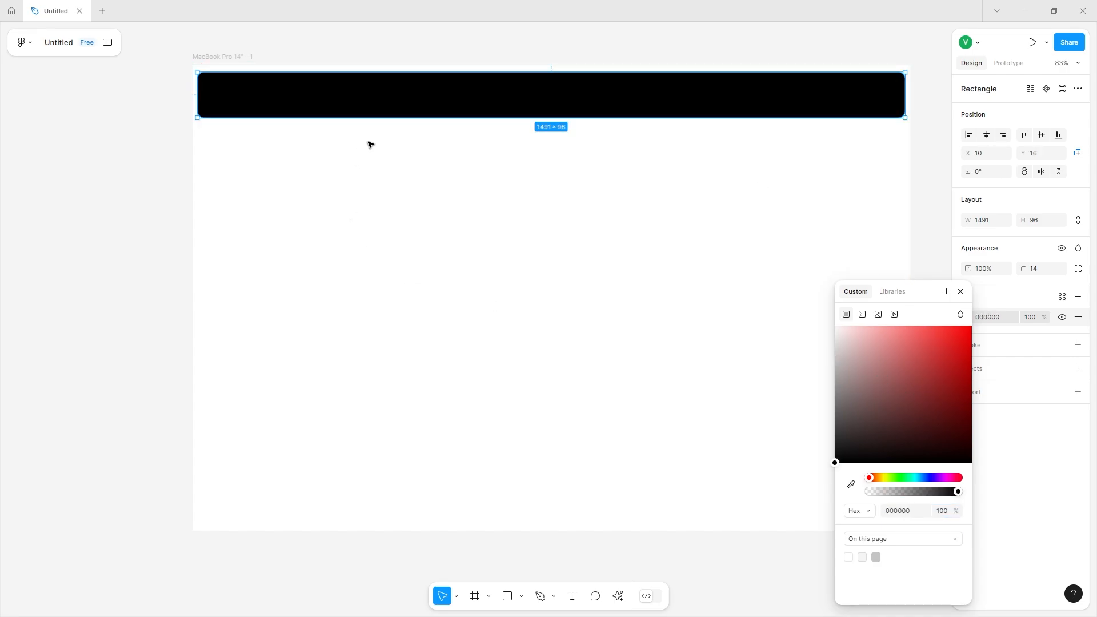
- Resize the header to about 1452 × 95 and centre it horizontally near the frame's top at X 30, Y 24
left_click(565, 326)
left_click(737, 114)
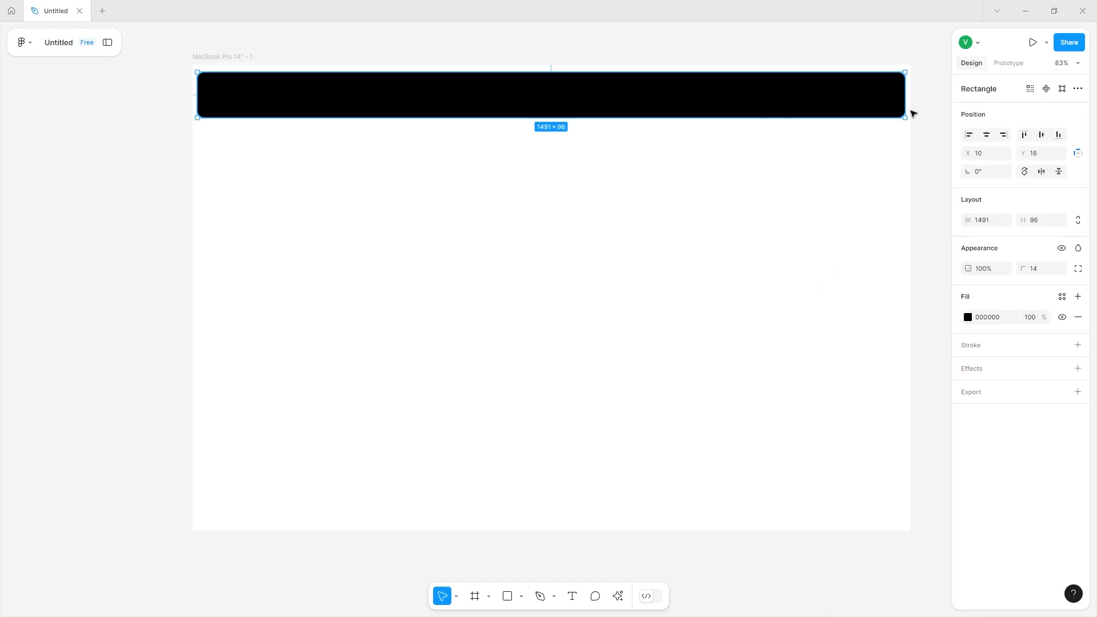
left_click_drag(903, 116, 886, 116)
mouse_move(836, 112)
left_mouse_down()
mouse_move(846, 107)
mouse_move(847, 119)
left_mouse_up()
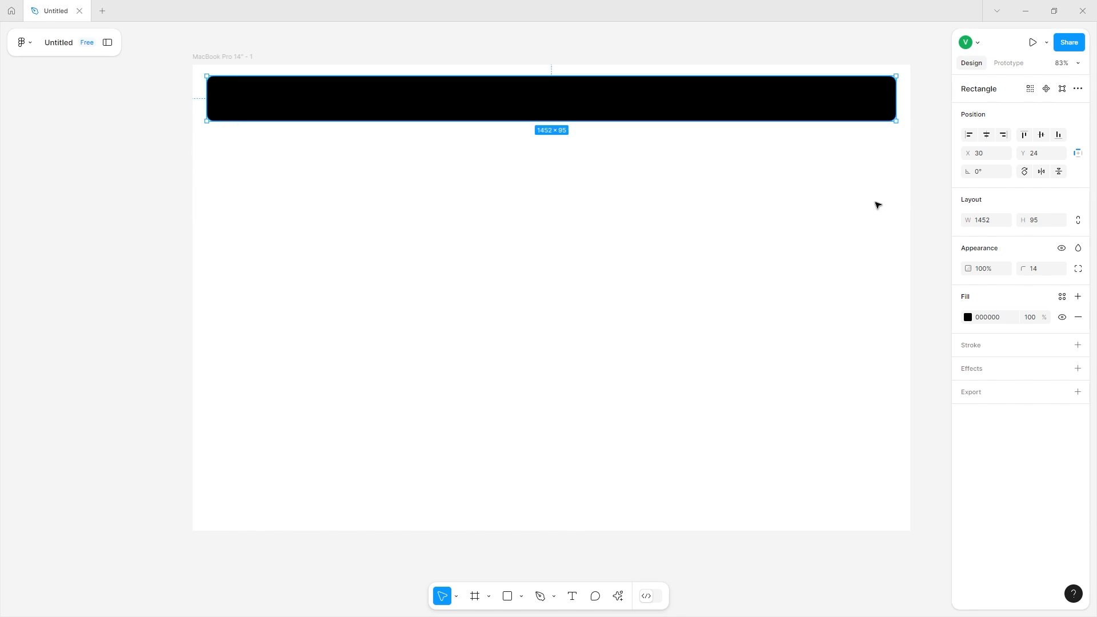
left_click(874, 177)
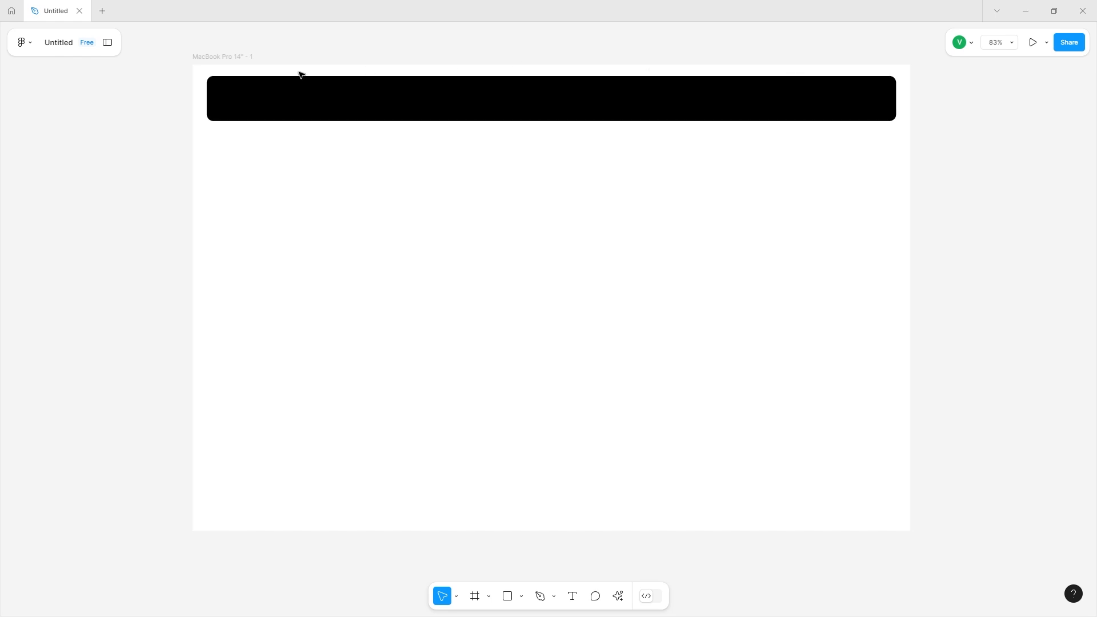
- Draw a thin diagonal line below the header and a diagonal arrow about 587 long to its right
left_click(208, 70)
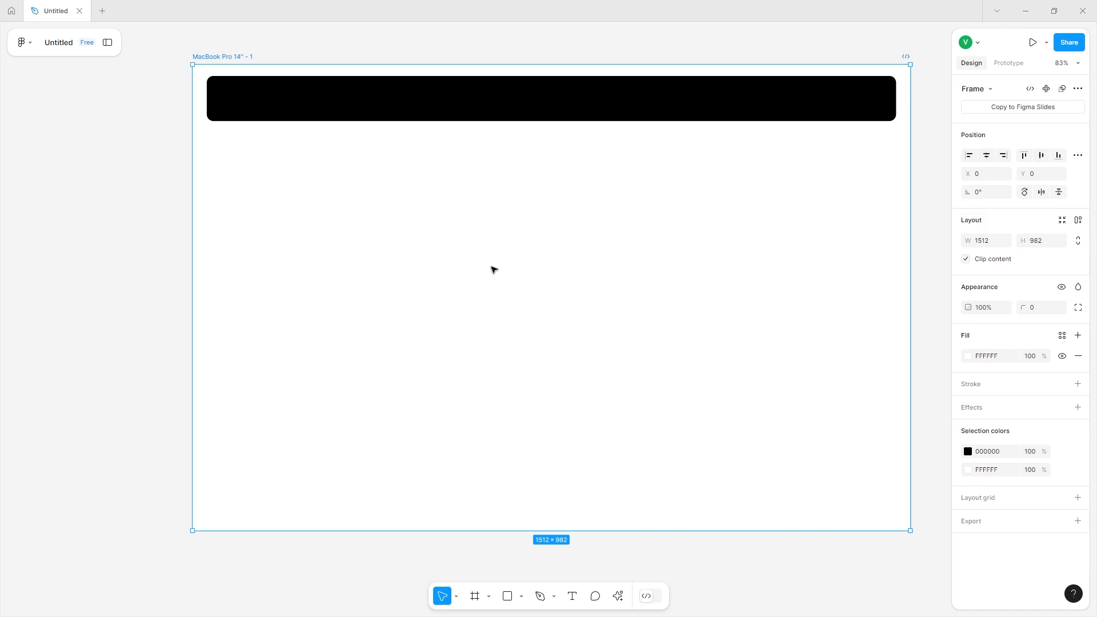
left_click(521, 596)
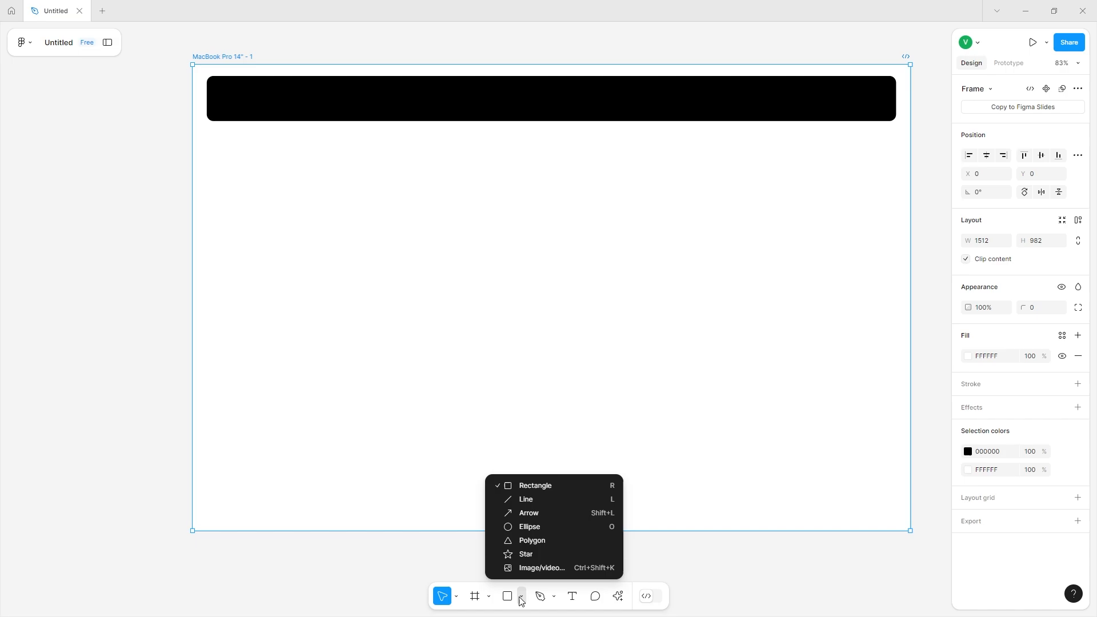
left_click(547, 501)
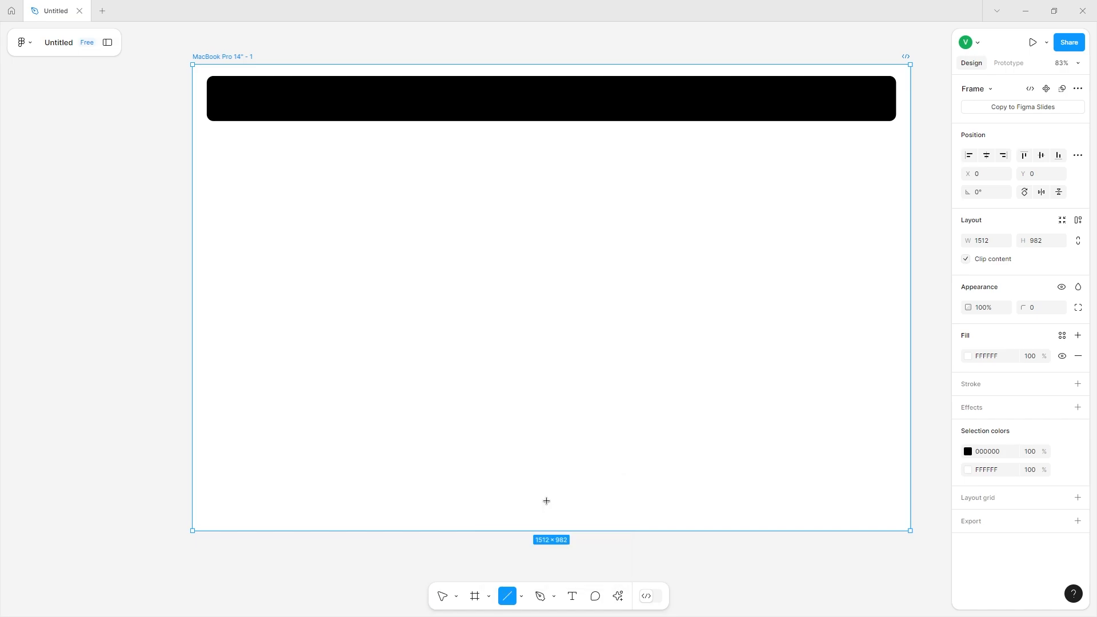
mouse_move(378, 182)
left_mouse_down()
mouse_move(579, 448)
mouse_move(782, 208)
left_mouse_up()
left_click(521, 596)
left_click(538, 513)
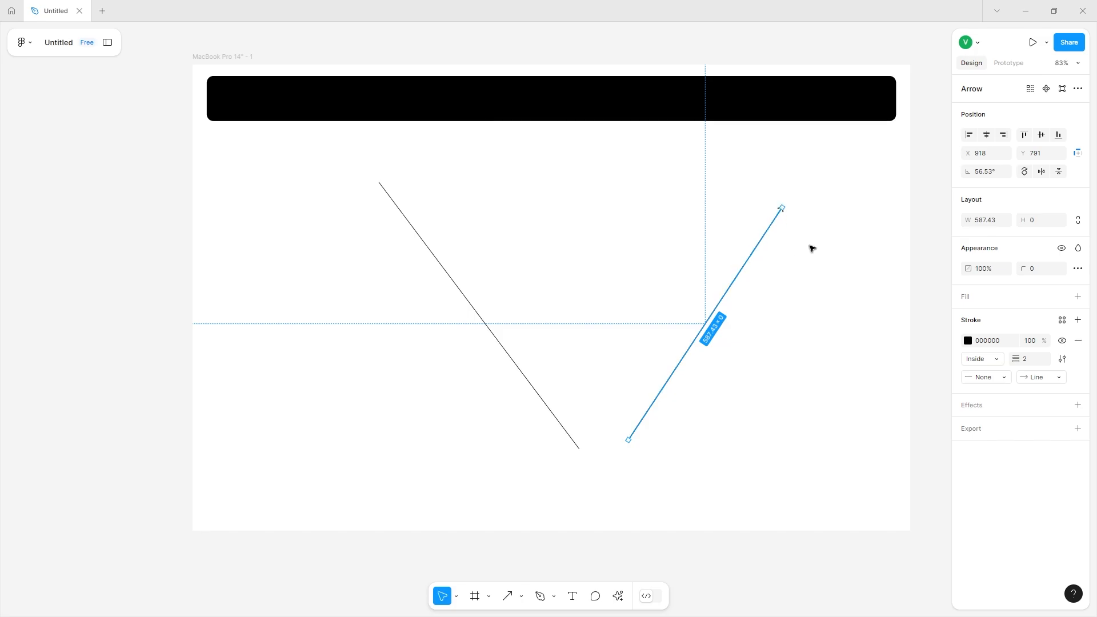
- Add a line arrowhead to the arrow's start point and review the end point style options
left_click(1005, 380)
left_click(1008, 390)
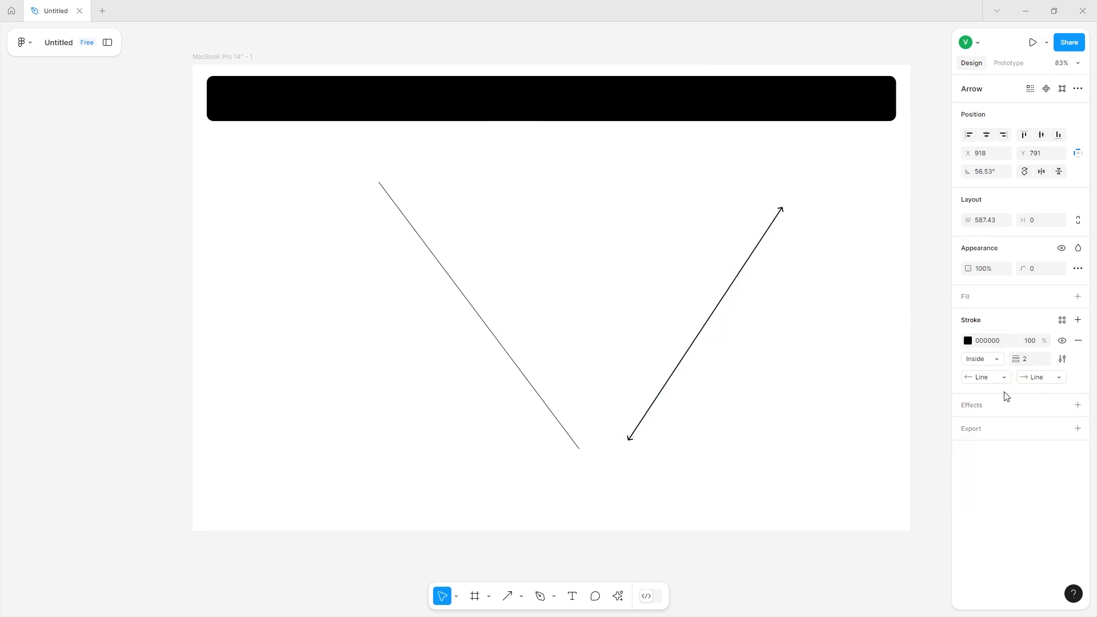
left_click(1060, 380)
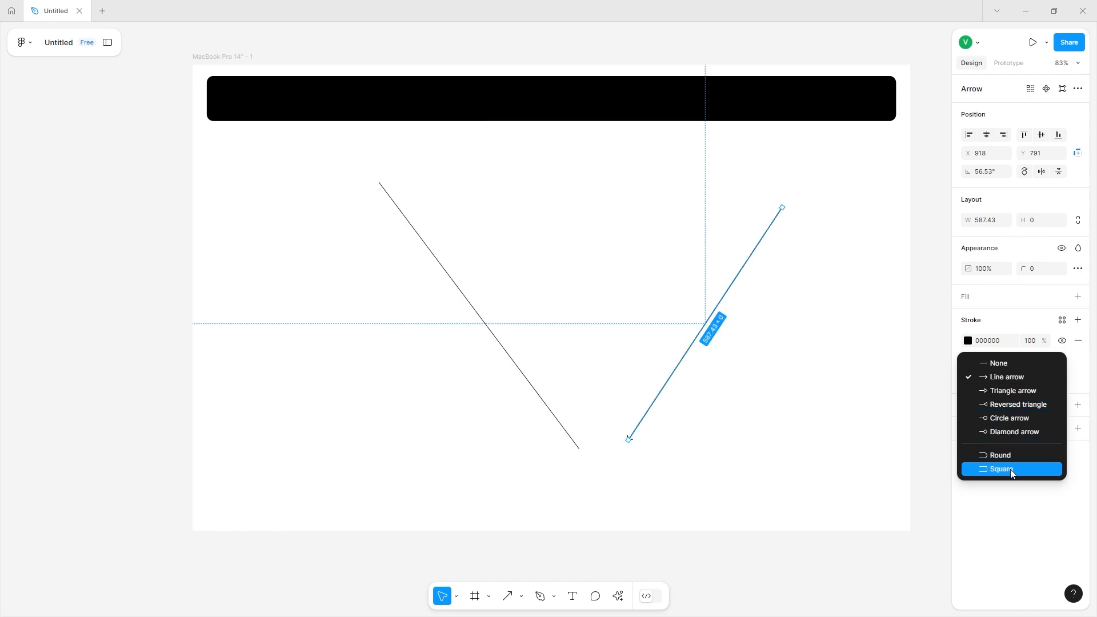
left_click(936, 430)
- Colour the double-headed arrow's stroke red FF0909 and thicken it to 34, keeping the Inside stroke position
left_click(967, 341)
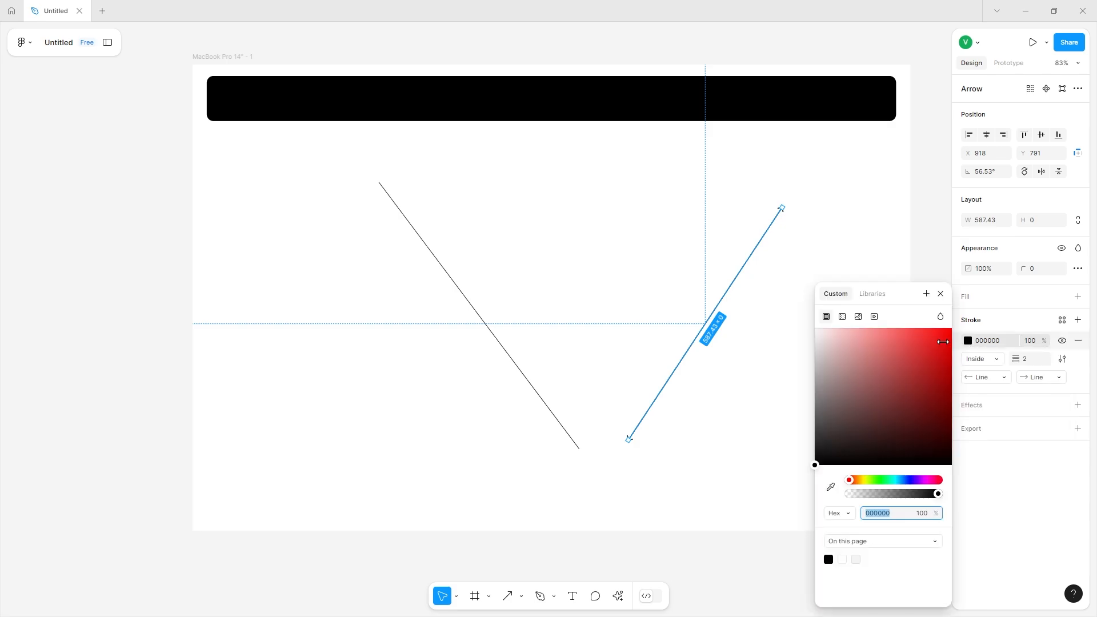
type("FF0909")
key("Return")
left_click(981, 359)
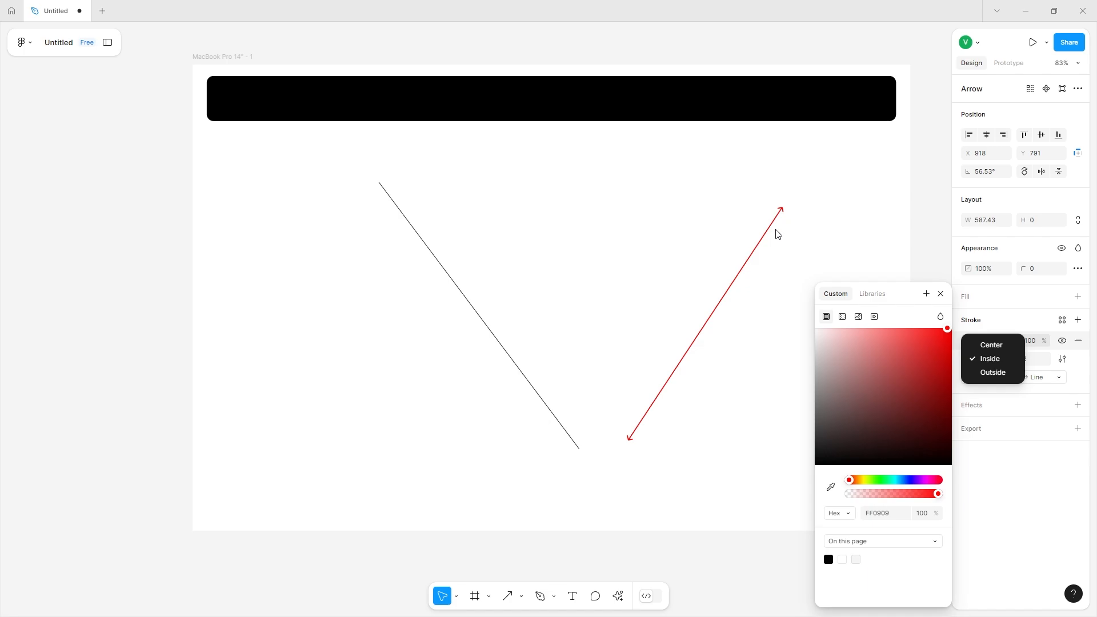
left_click(682, 332)
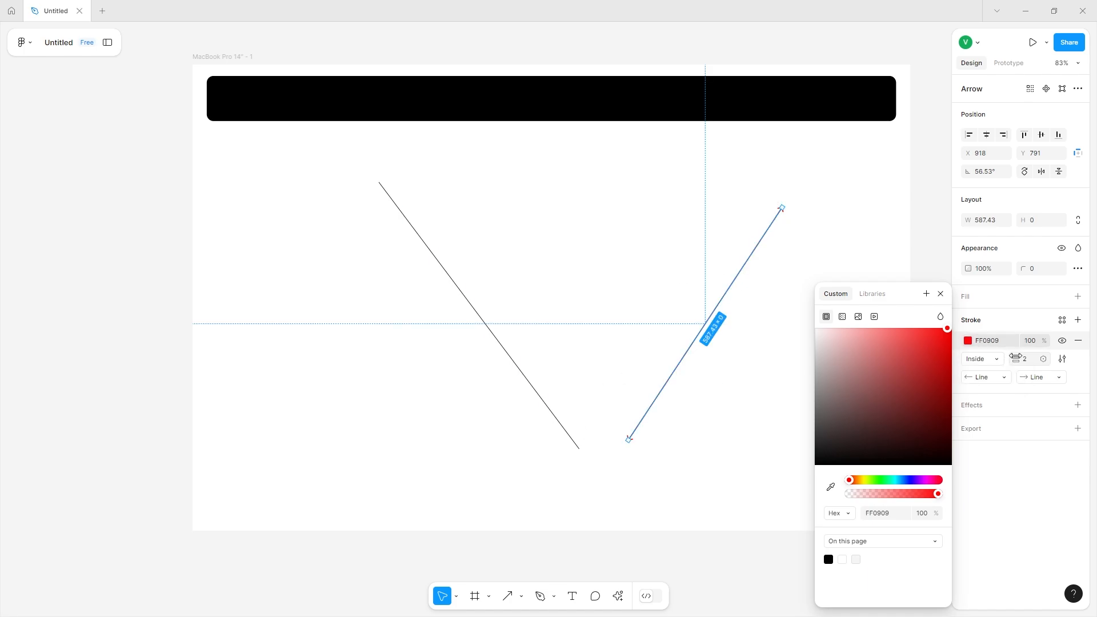
left_click_drag(1016, 357, 1058, 353)
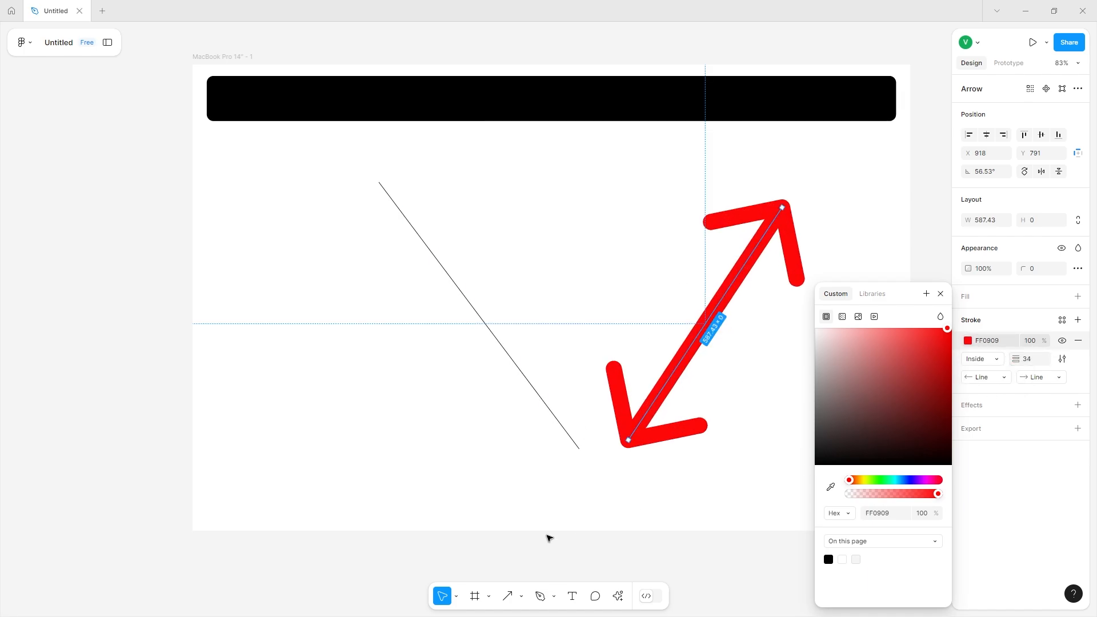
left_click(547, 554)
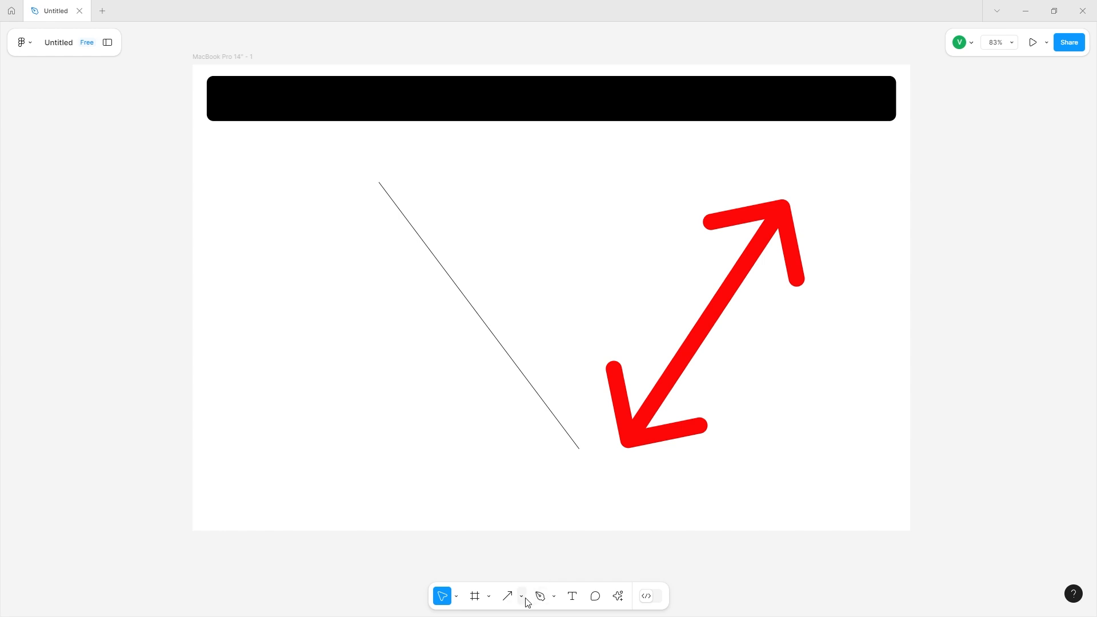
- Draw a circle about 337 × 337 in the frame's lower-left area and shrink it proportionally to about 287 × 287
left_click(521, 598)
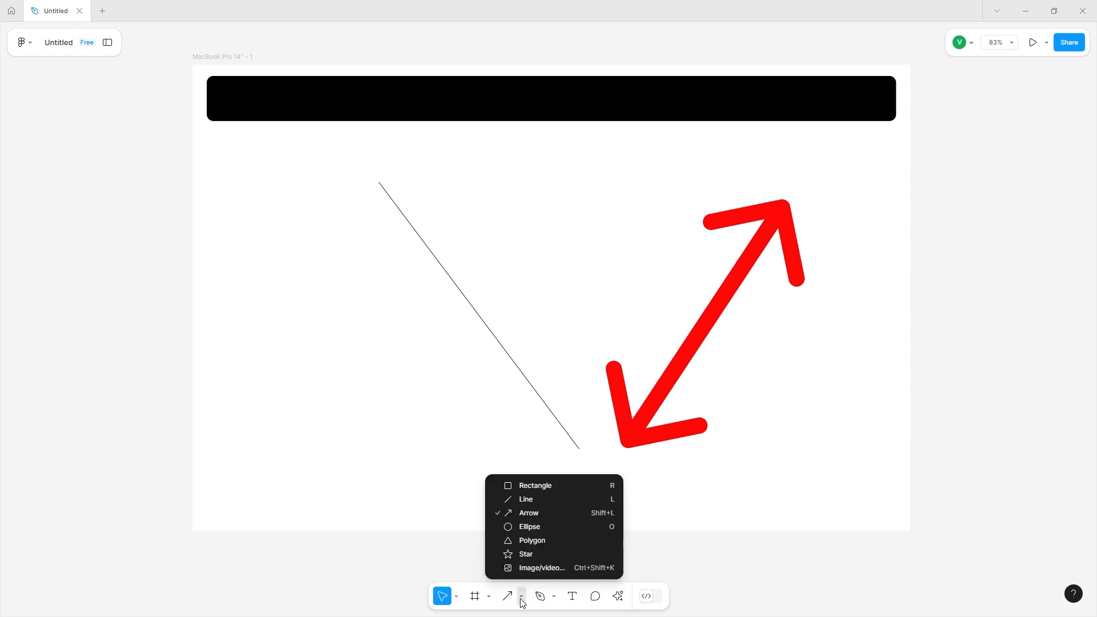
left_click(525, 527)
left_click_drag(260, 328, 419, 484)
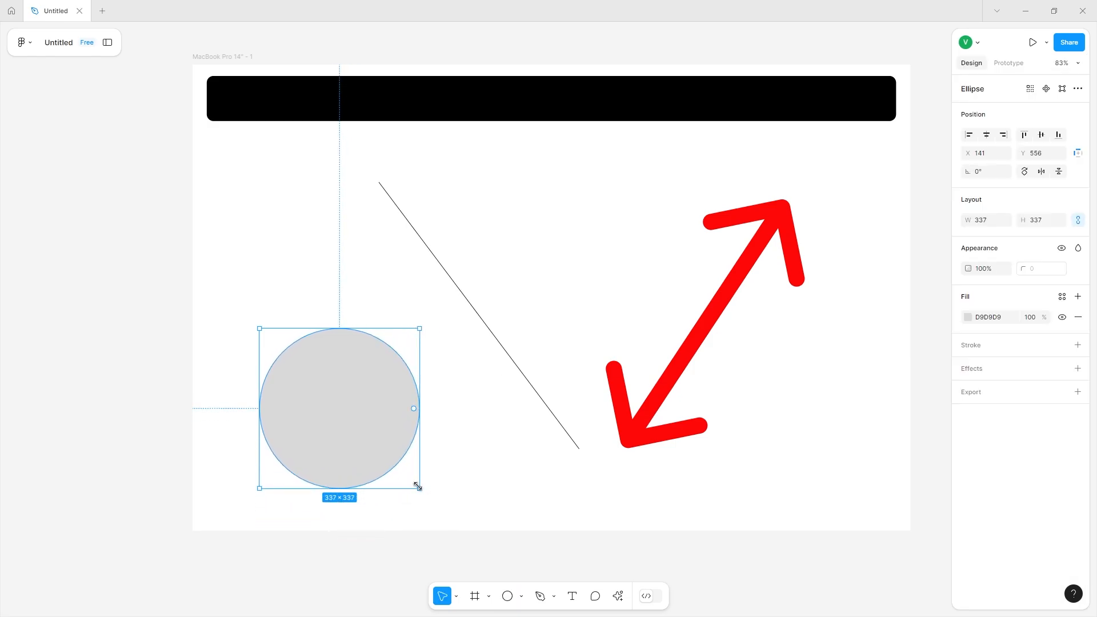
left_click_drag(417, 486, 395, 463)
- Place a default 100 × 100 circle between the upper ends of the diagonal line and the red arrow
left_click(507, 596)
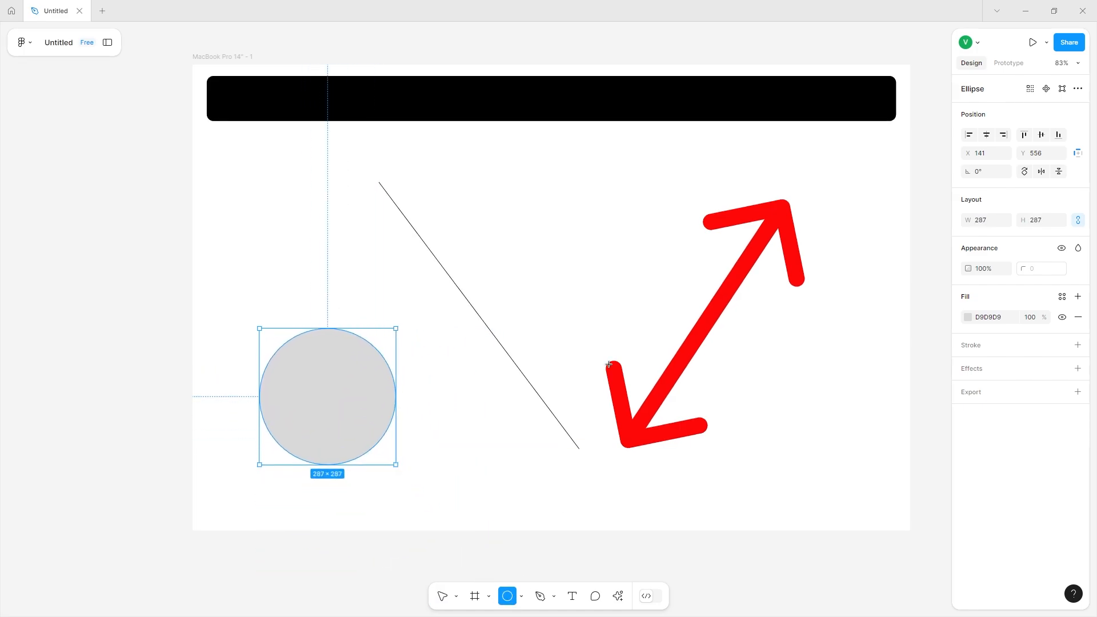
left_click(565, 208)
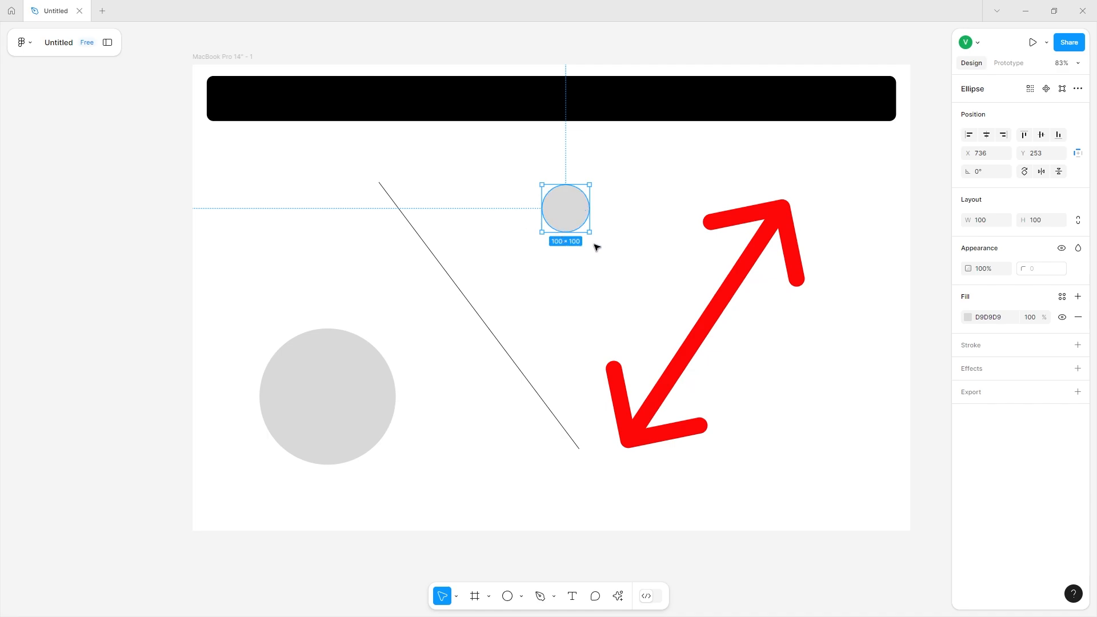
- Draw a polygon about 319 × 266 in the frame's lower-right area, with corner radius 14 and 11 sides
left_click(521, 596)
left_click(526, 544)
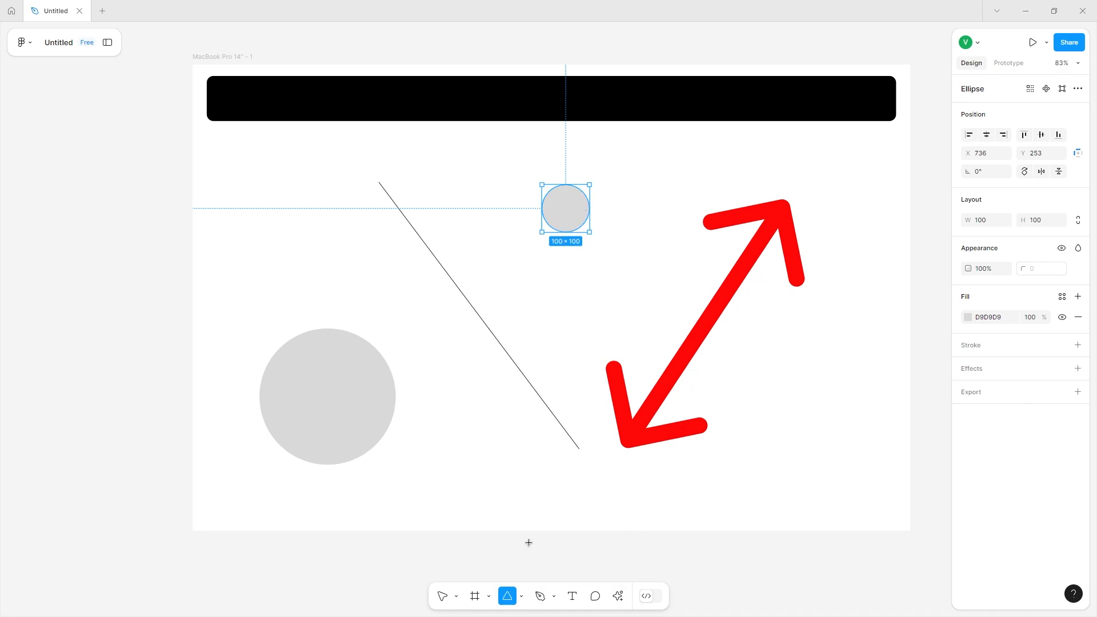
left_click_drag(741, 383, 891, 509)
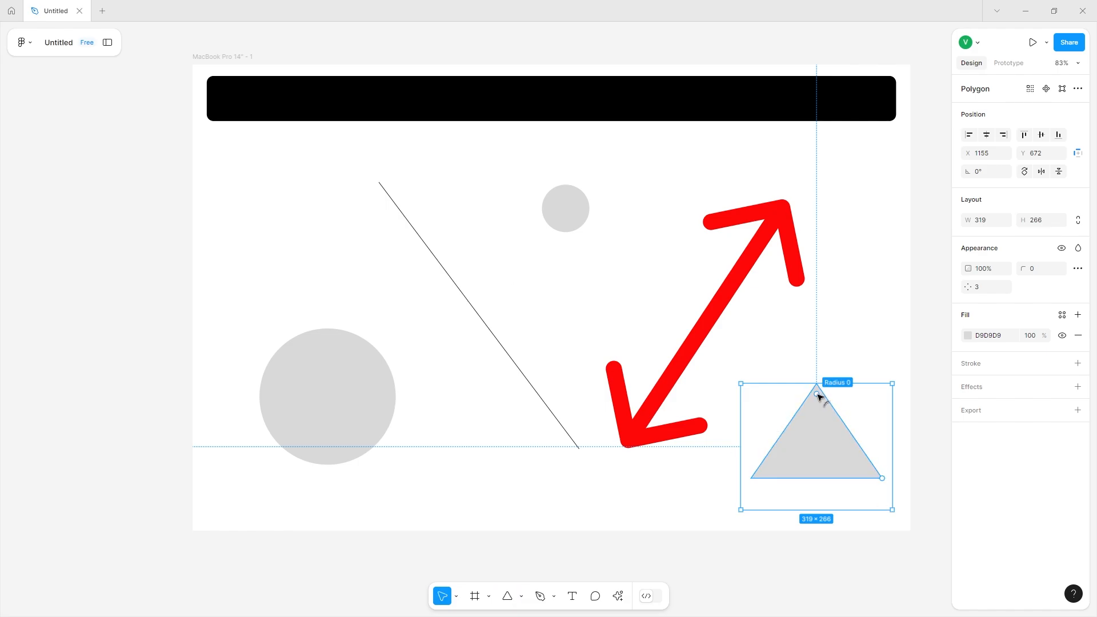
mouse_move(817, 394)
left_mouse_down()
mouse_move(820, 412)
mouse_move(817, 397)
left_mouse_up()
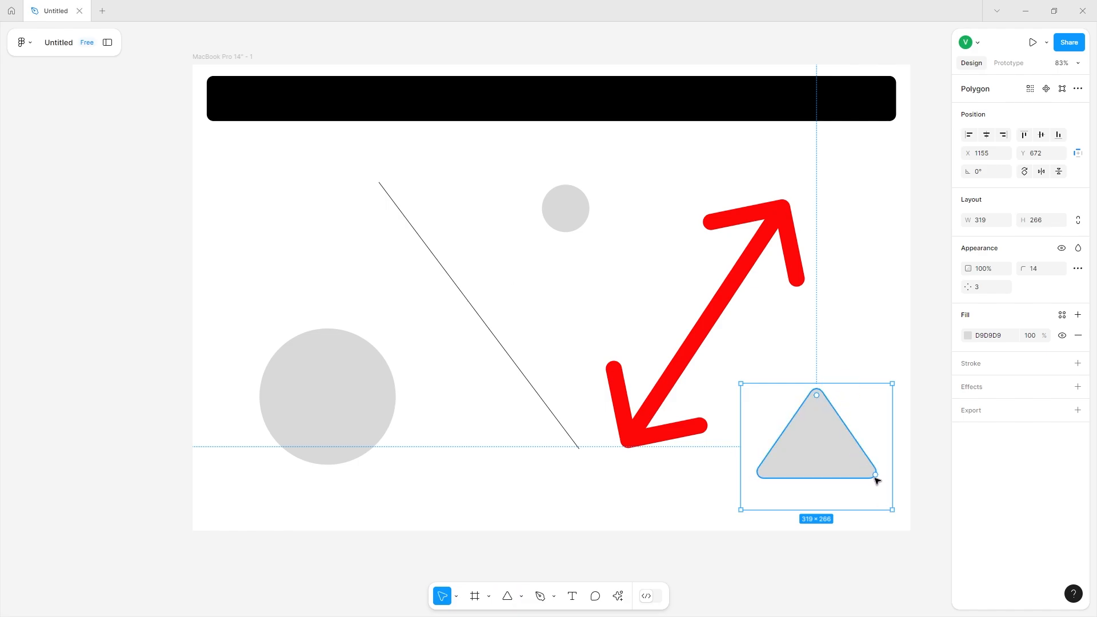
left_click_drag(877, 480, 864, 397)
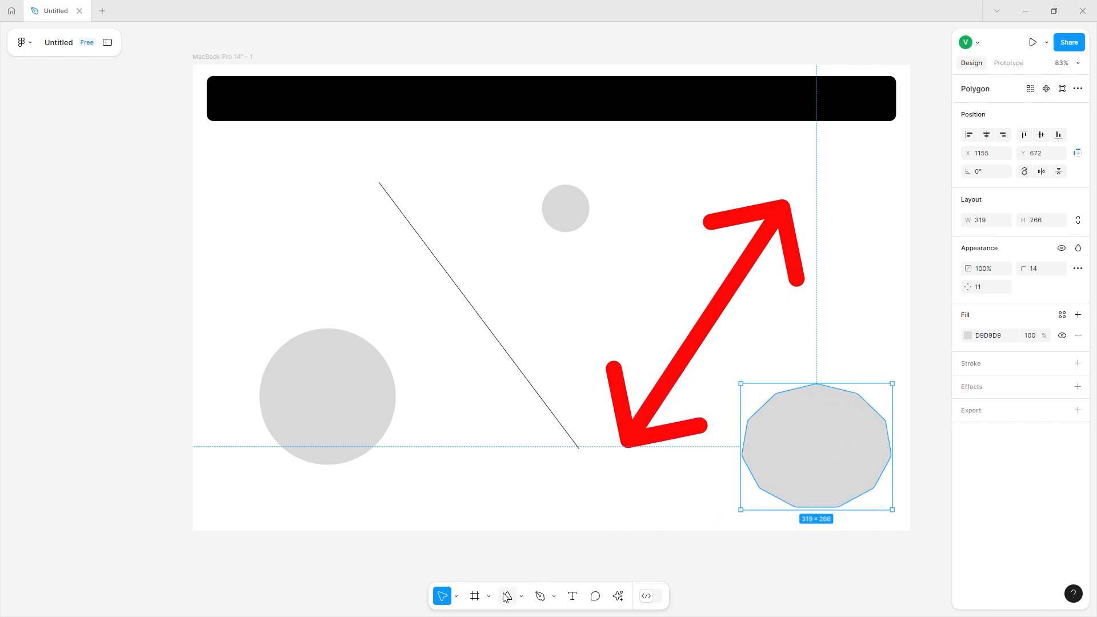
- Insert the golden poison frog image into the frame and select only the image
left_click(521, 596)
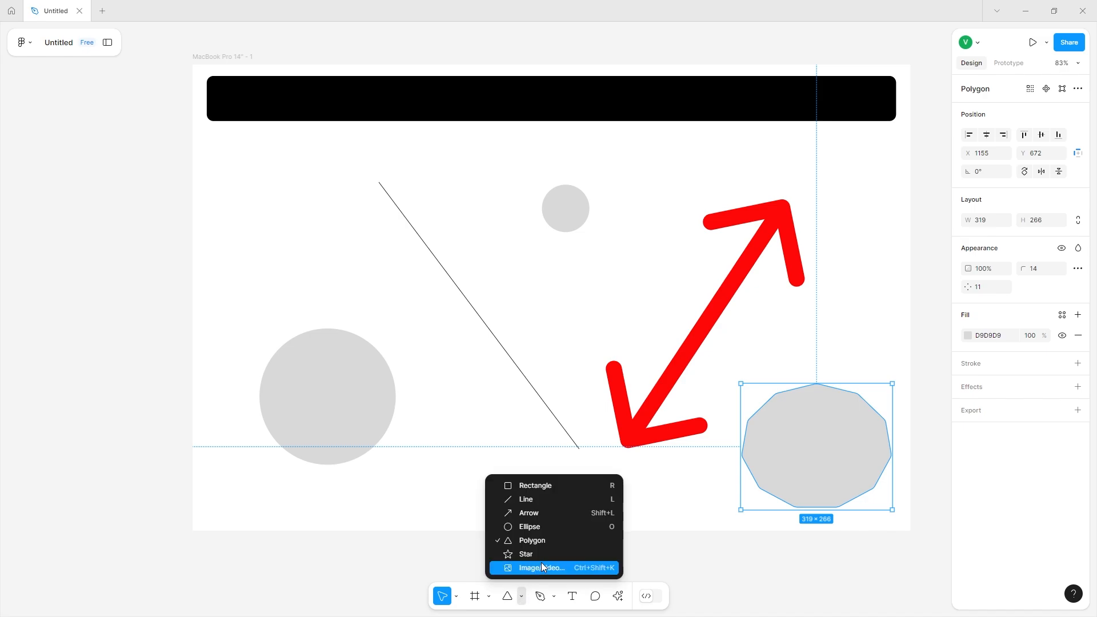
left_click(598, 568)
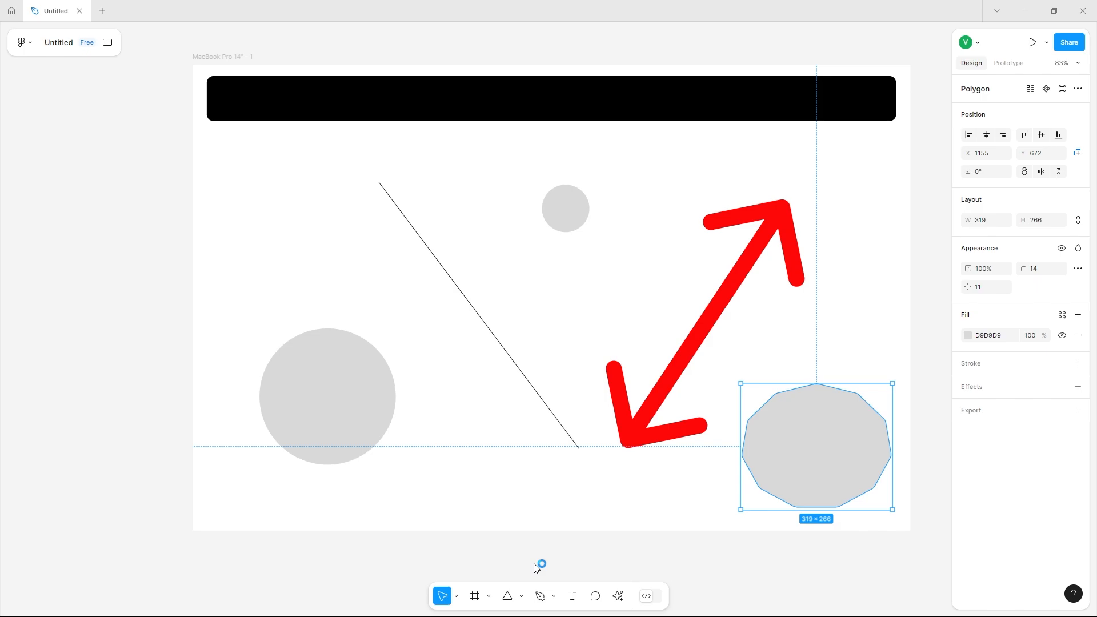
left_click(253, 209)
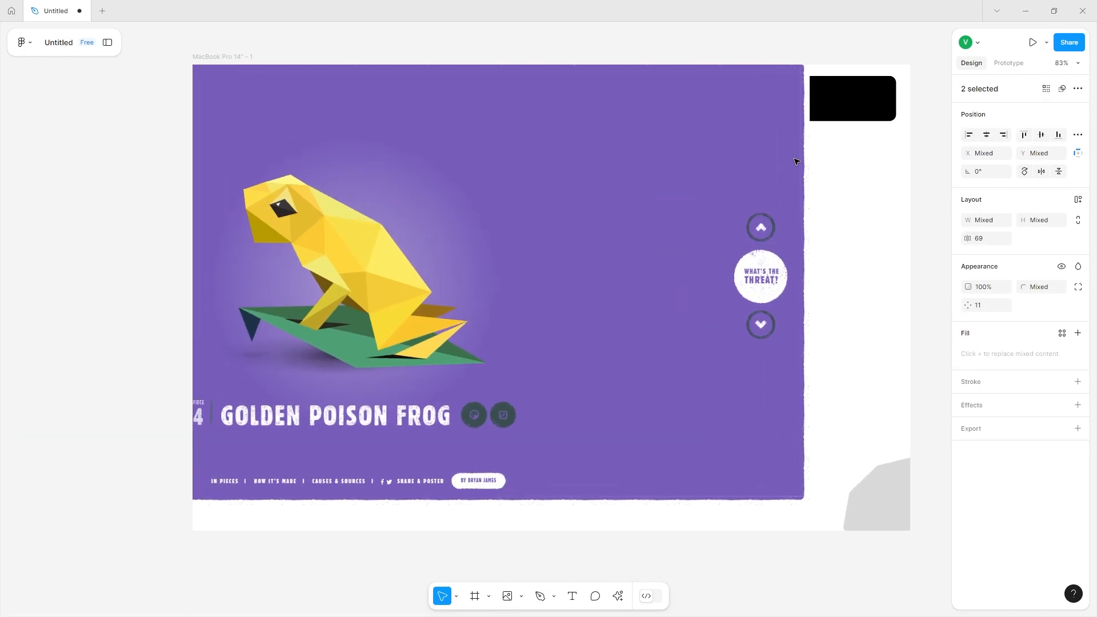
left_click(796, 152)
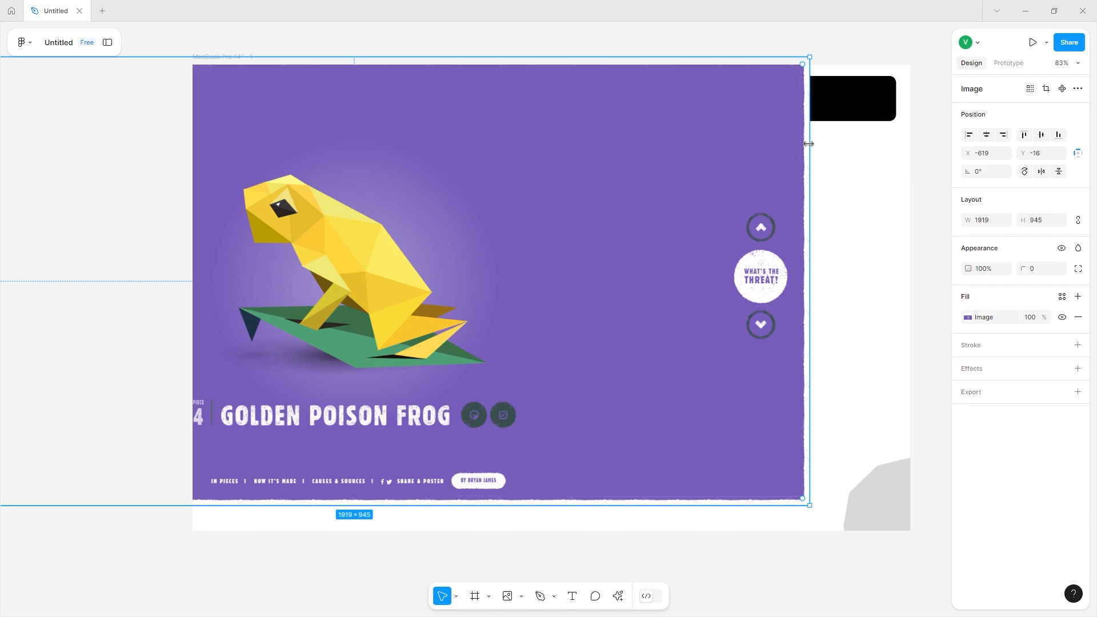
- Shrink the frog image to about 388 × 191 above the large circle and move the polygon back into the frame's lower-right corner
left_click_drag(808, 143, 299, 143)
left_click_drag(282, 274, 365, 242)
left_click_drag(874, 490, 790, 425)
left_click_drag(313, 266, 330, 270)
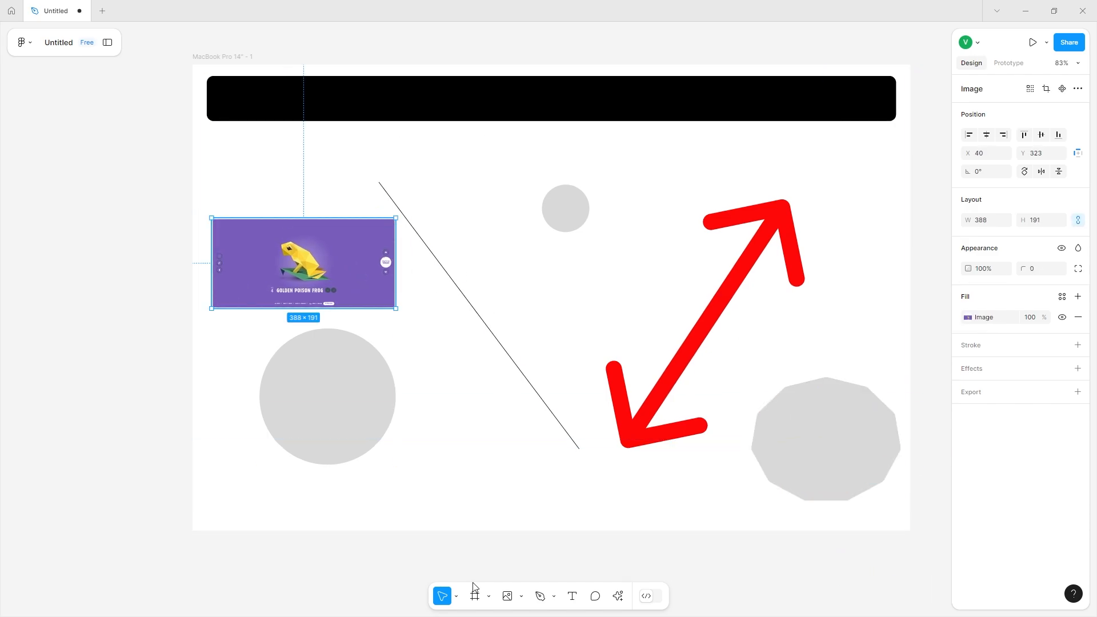
- Delete the image, both circles, the line, the red arrow and the polygon, leaving only the black header
left_click(320, 448)
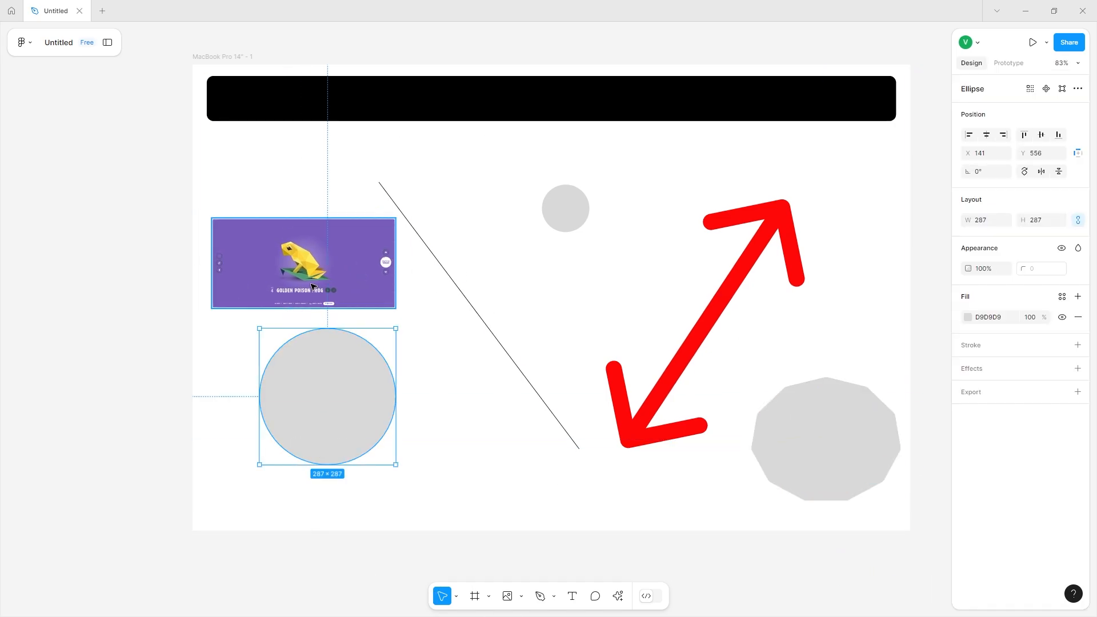
left_click(313, 285, "shift")
left_click(433, 255, "shift")
left_click(562, 225, "shift")
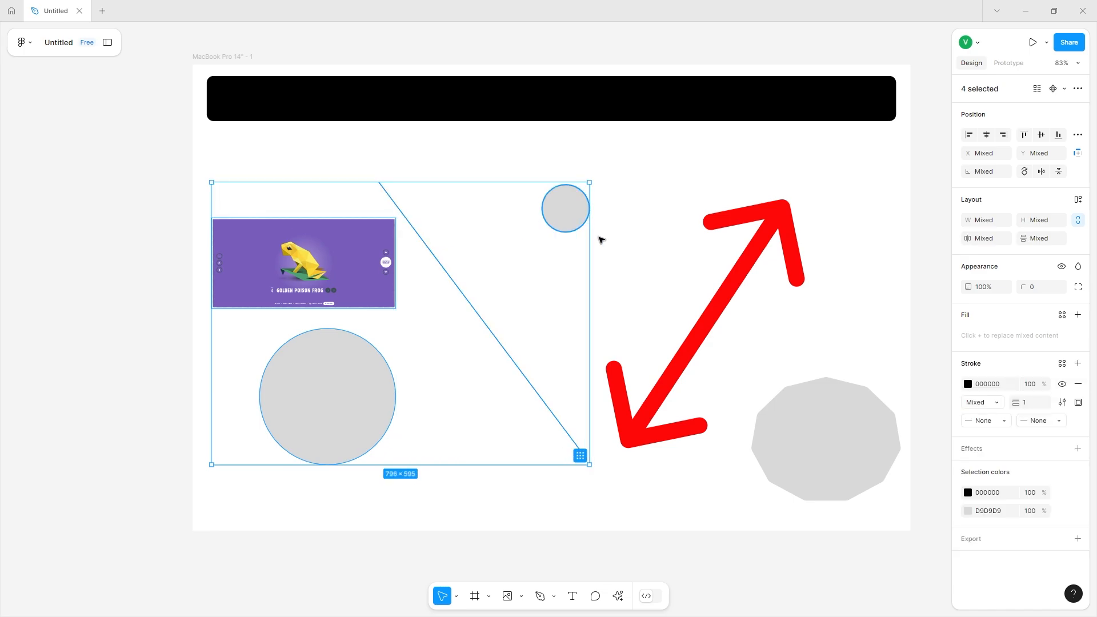
left_click(780, 217, "shift")
left_click(832, 469, "shift")
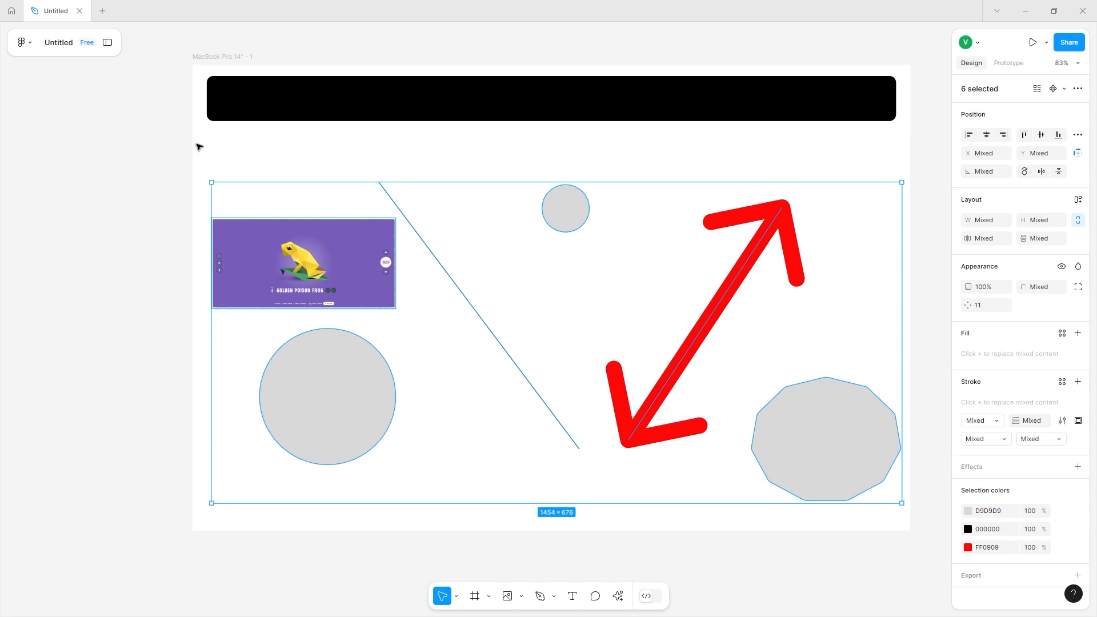
key("Delete")
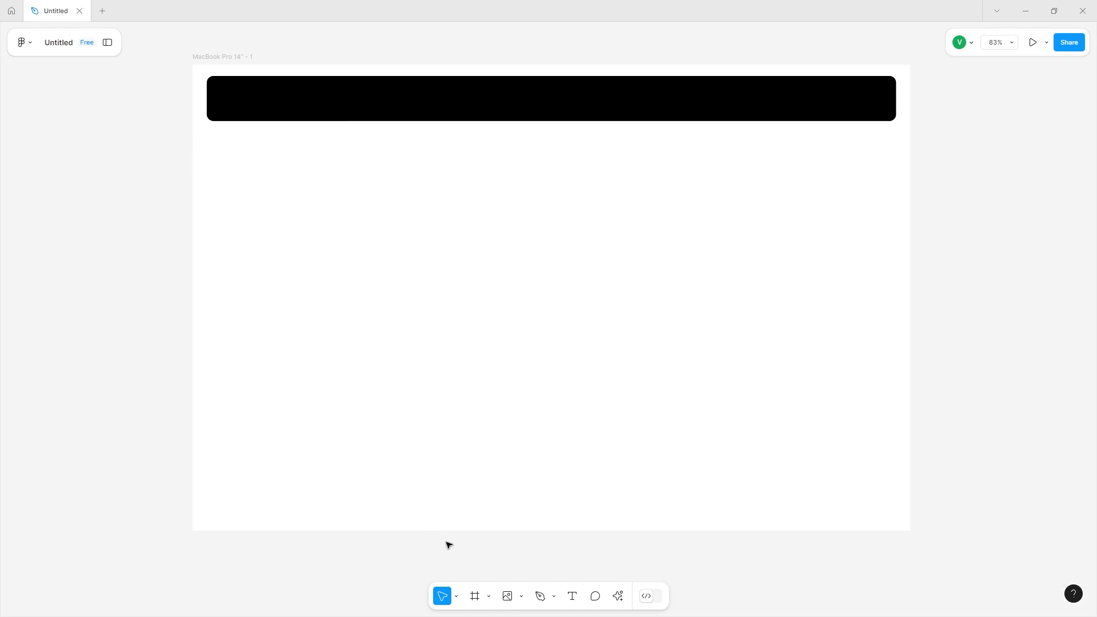
- Draw a large closed curvy shape with six anchor points below the header using the Pen tool
left_click(539, 597)
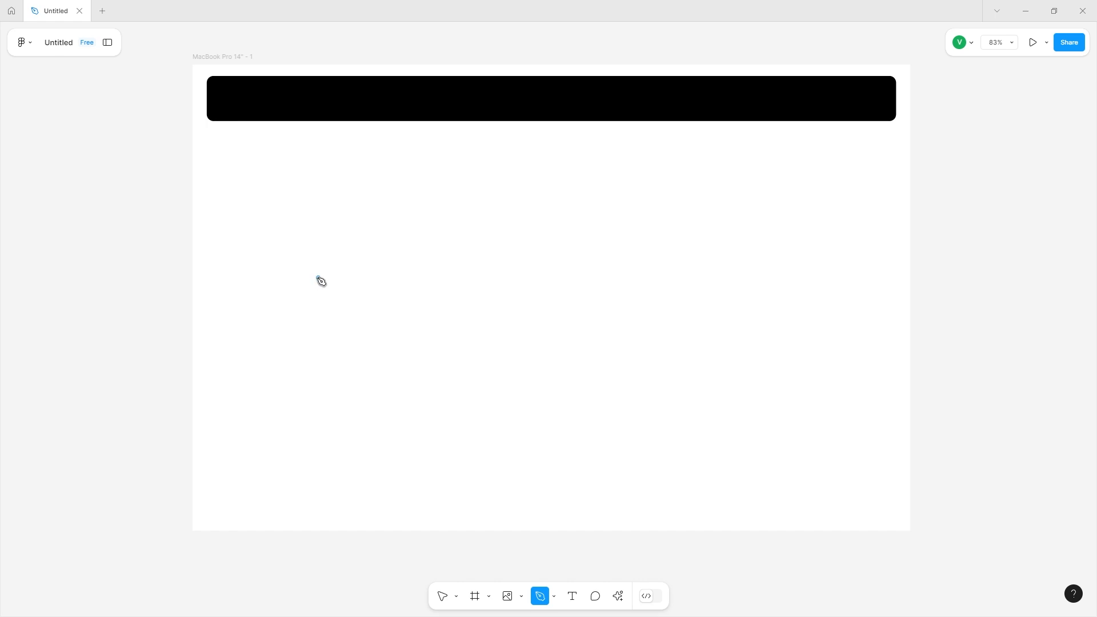
left_click_drag(355, 228, 369, 253)
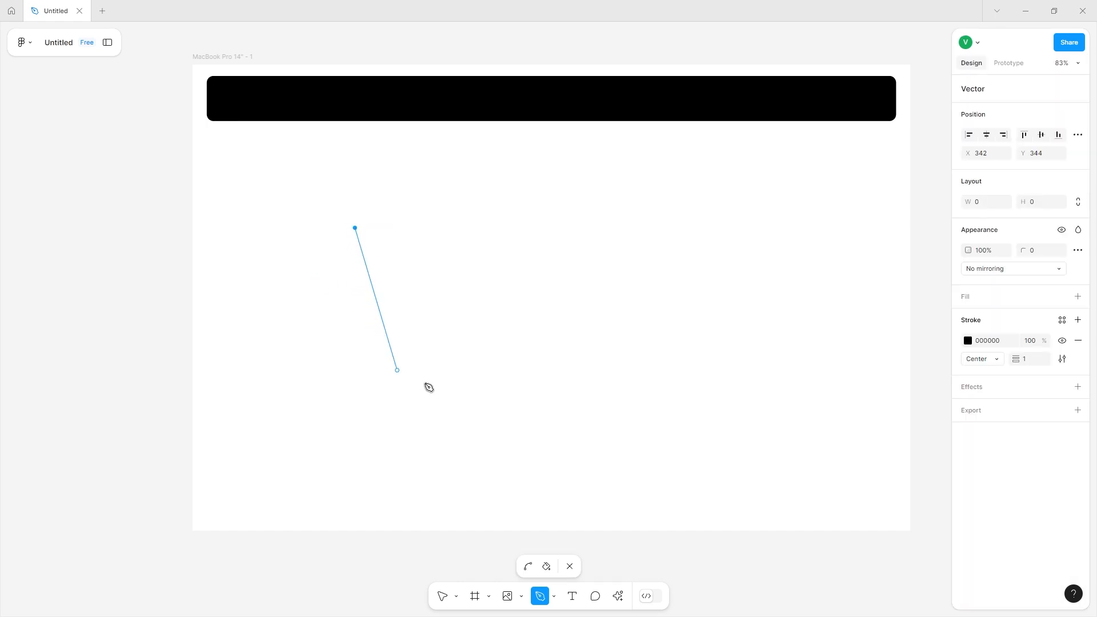
left_click_drag(556, 228, 727, 93)
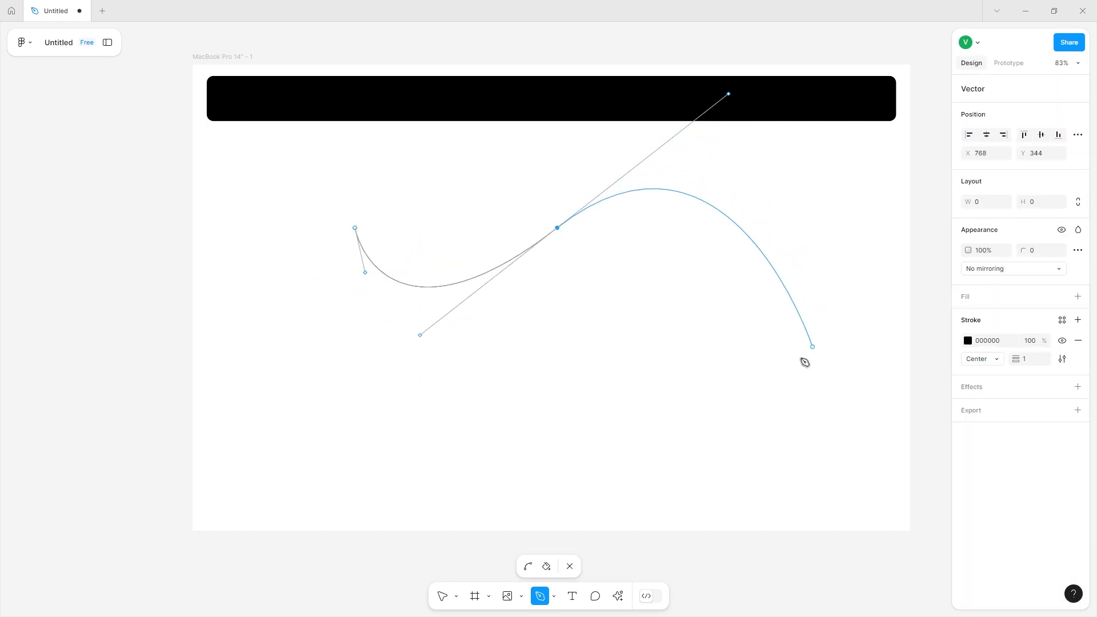
left_click_drag(794, 364, 595, 437)
left_click_drag(515, 468, 625, 490)
left_click_drag(774, 491, 318, 409)
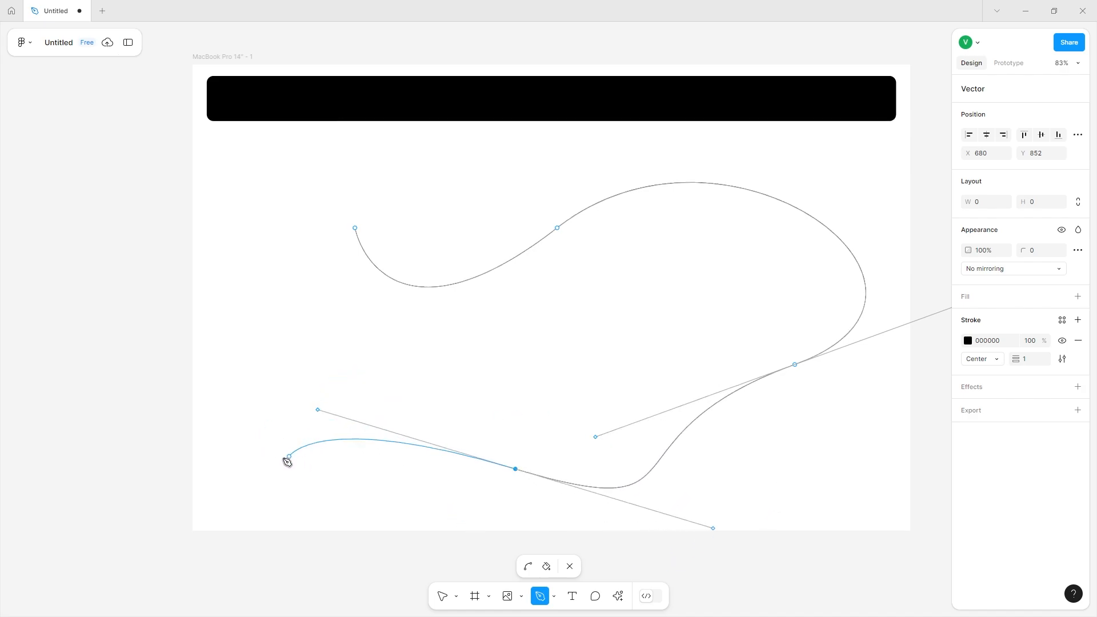
left_click_drag(247, 371, 274, 214)
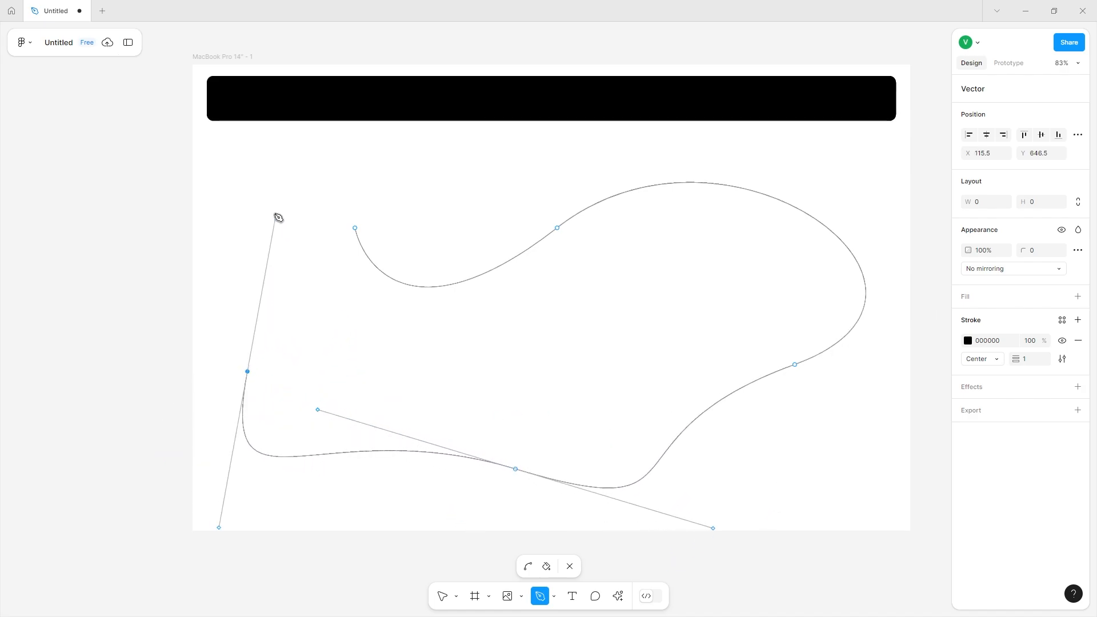
left_click_drag(356, 228, 431, 341)
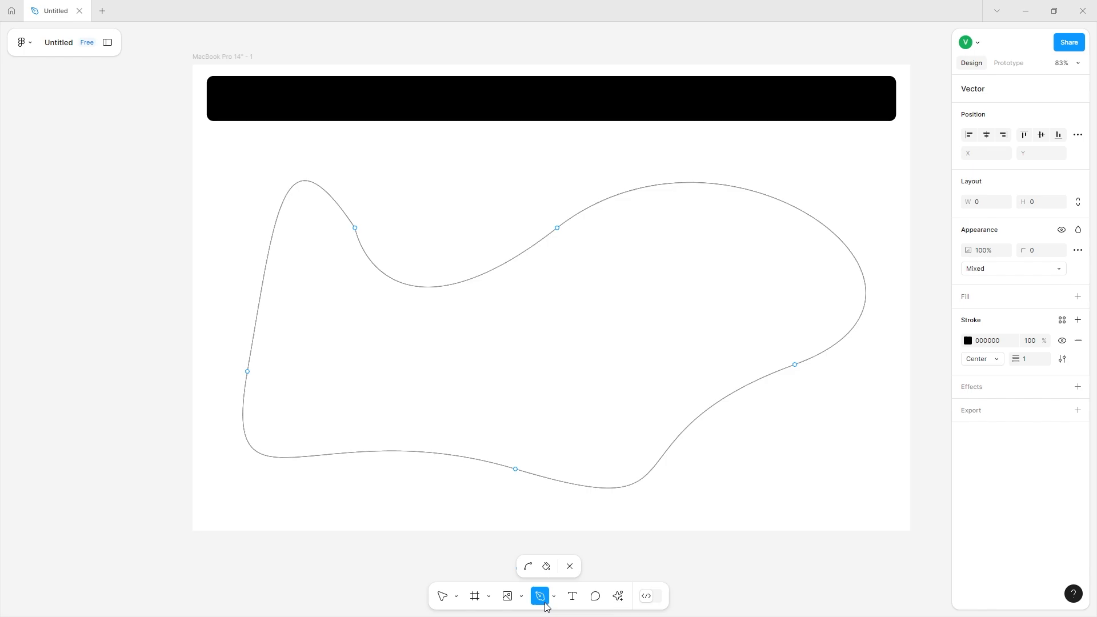
left_click(442, 596)
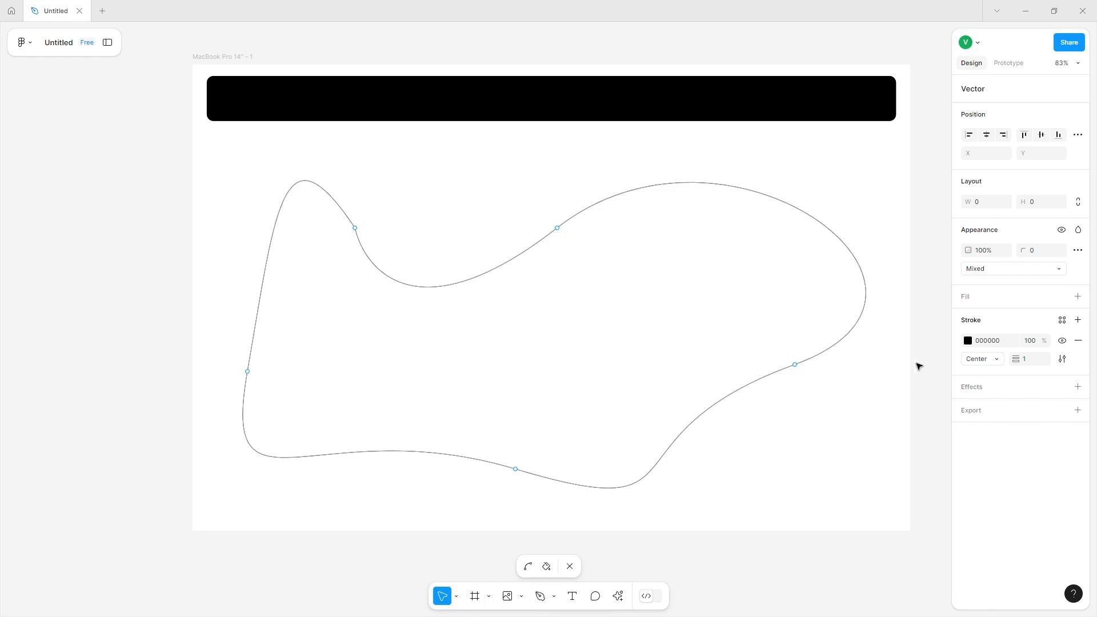
- Fill the curvy shape with D9D9D9 and thicken its black stroke to 27, keeping the Center position
left_click(1077, 297)
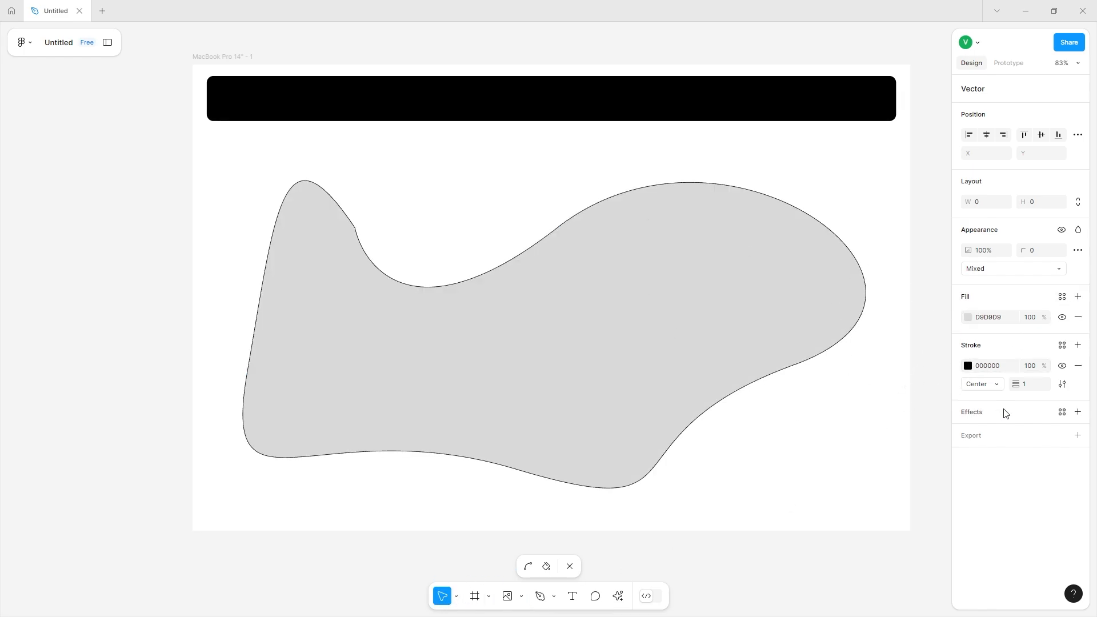
mouse_move(1016, 384)
left_mouse_down()
mouse_move(1068, 384)
mouse_move(1048, 385)
left_mouse_up()
left_click(982, 391)
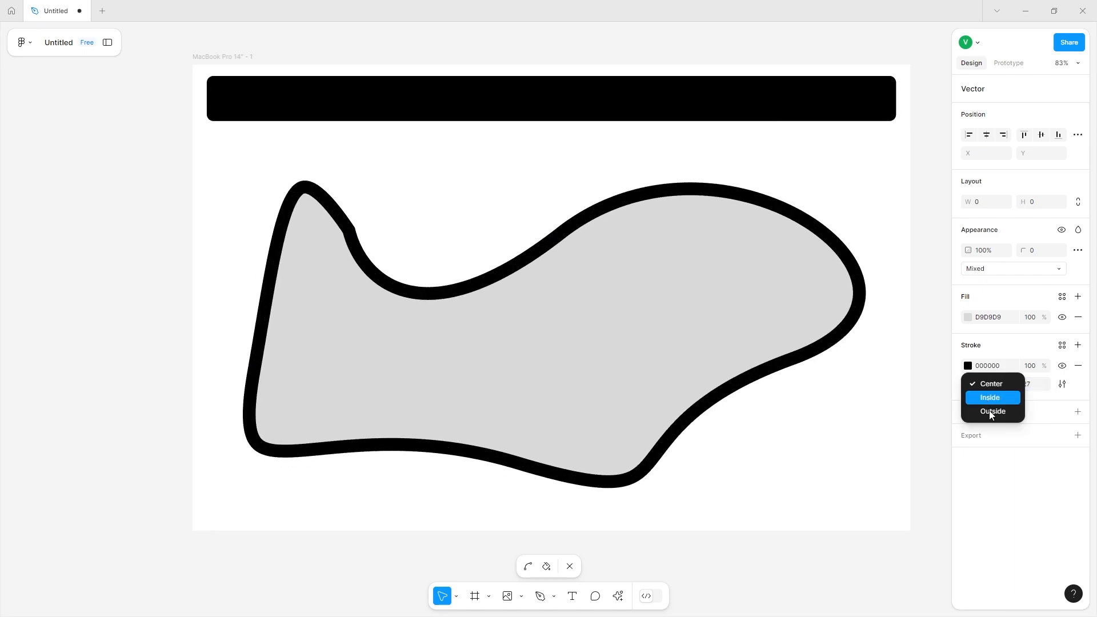
left_click(984, 388)
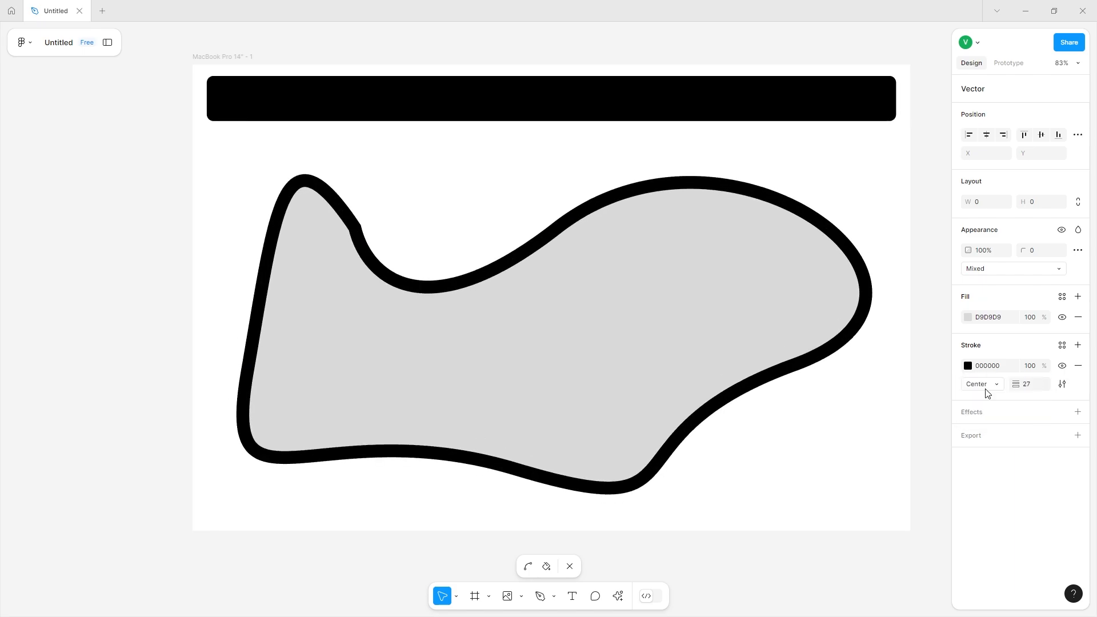
- Set the curvy shape's stroke position to Inside and toggle the stroke's visibility
left_click(1062, 366)
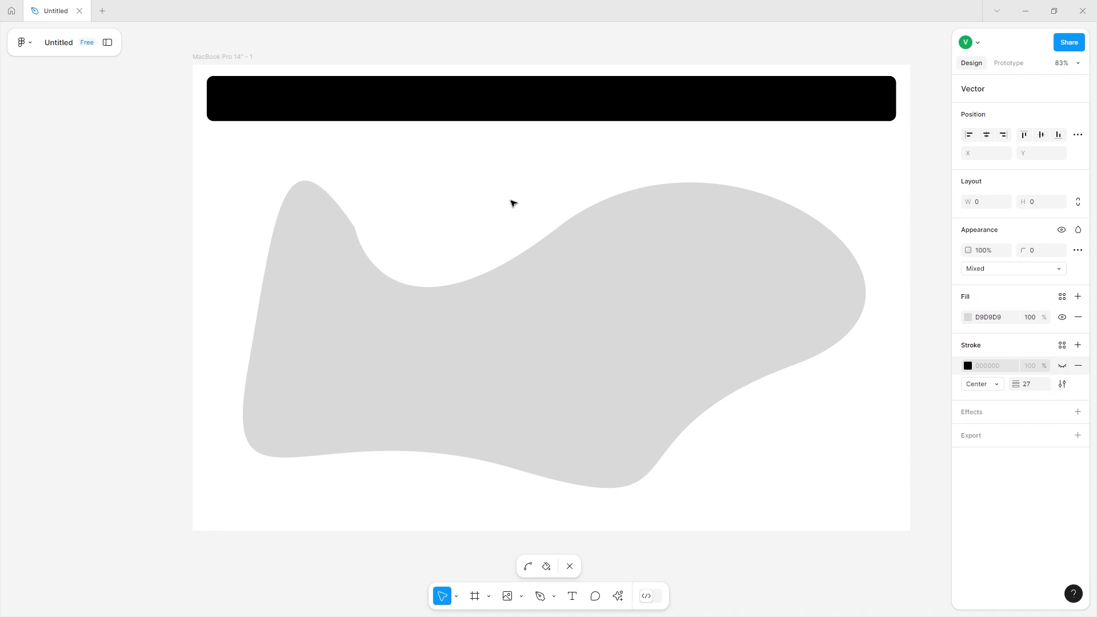
left_click(1002, 384)
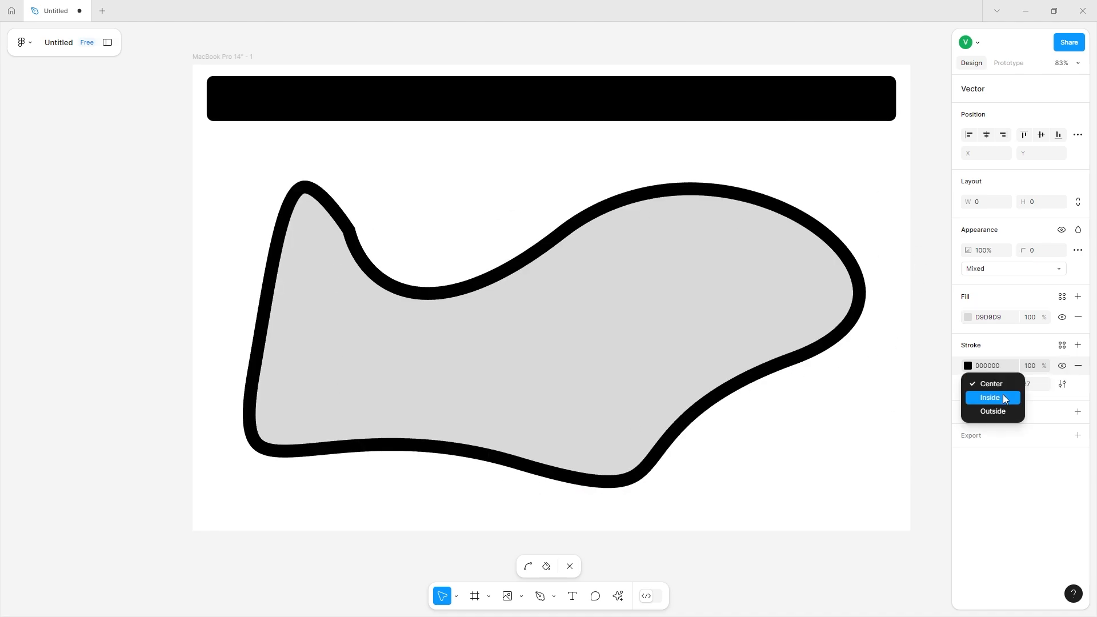
left_click(1002, 394)
left_click(972, 387)
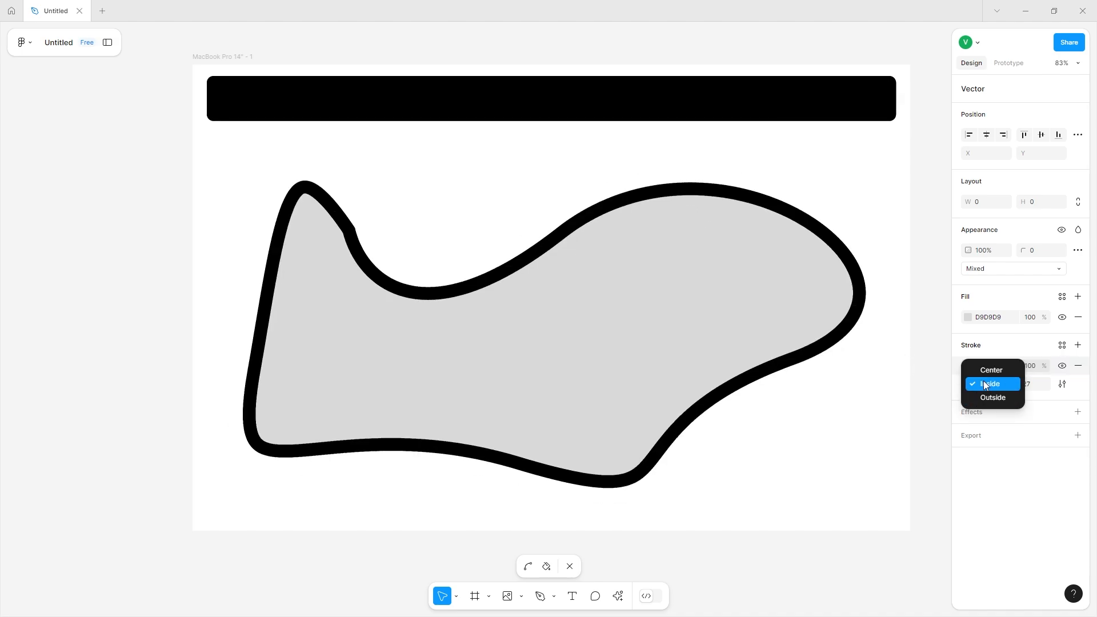
left_click(984, 384)
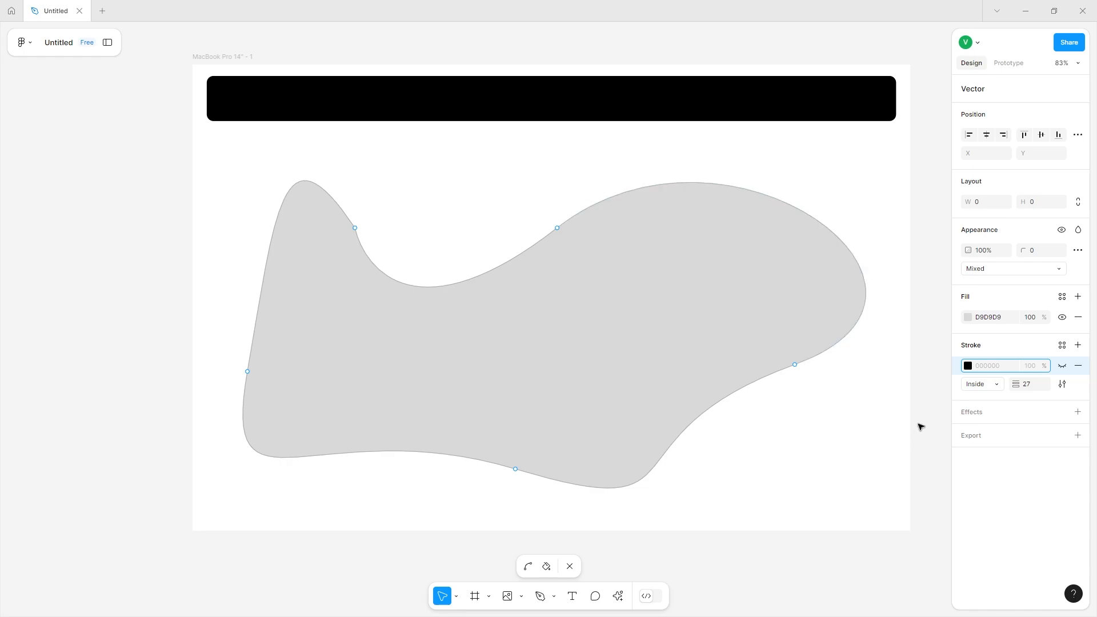
- Set the curvy shape's stroke position to Outside and show its stroke again
left_click(972, 384)
left_click(984, 397)
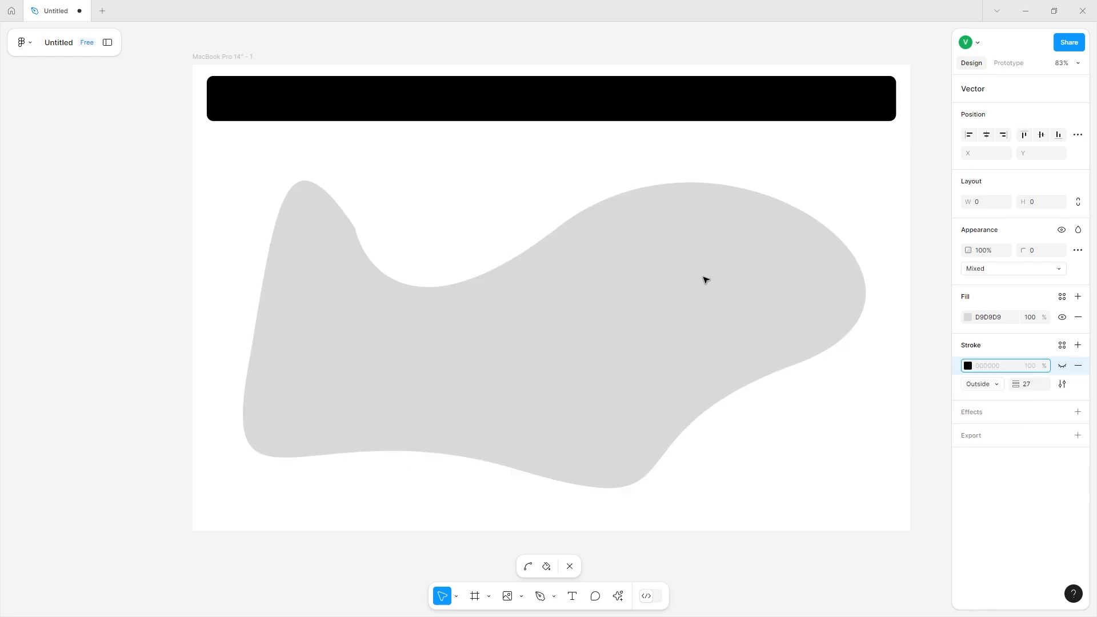
left_click(996, 388)
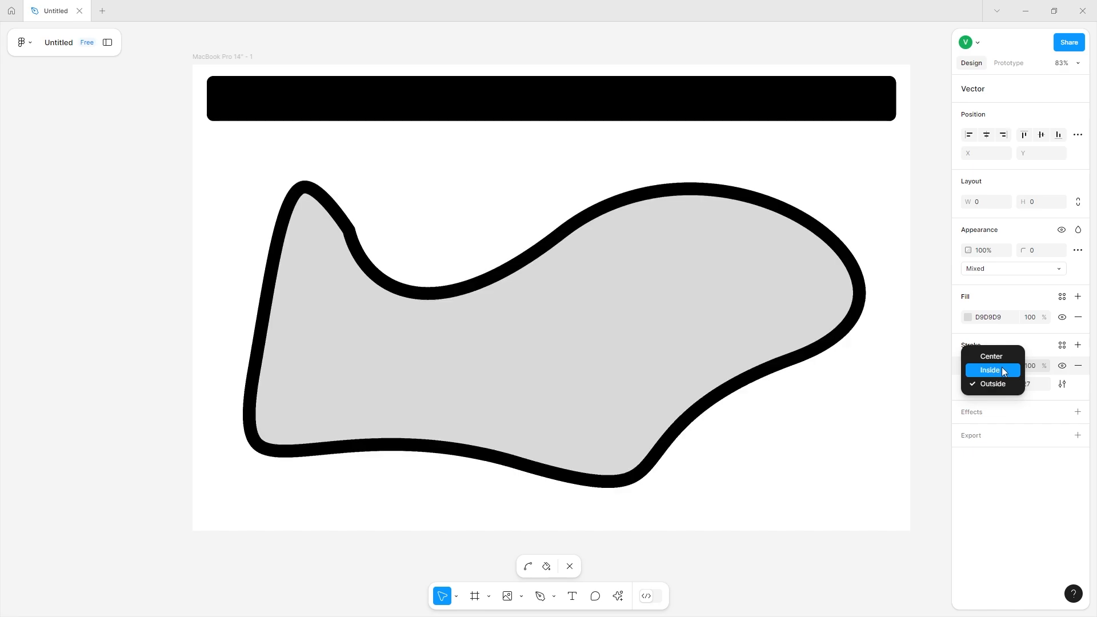
left_click(1067, 367)
left_click(1062, 366)
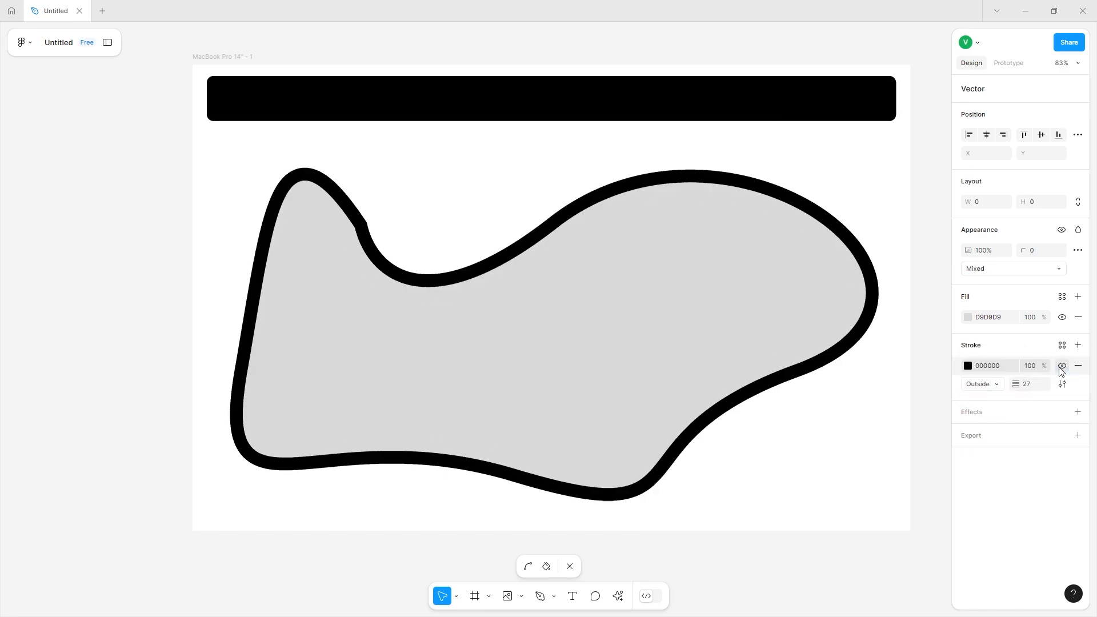
- Leave vector editing with the Outside stroke position and delete the curvy shape
left_click(1001, 384)
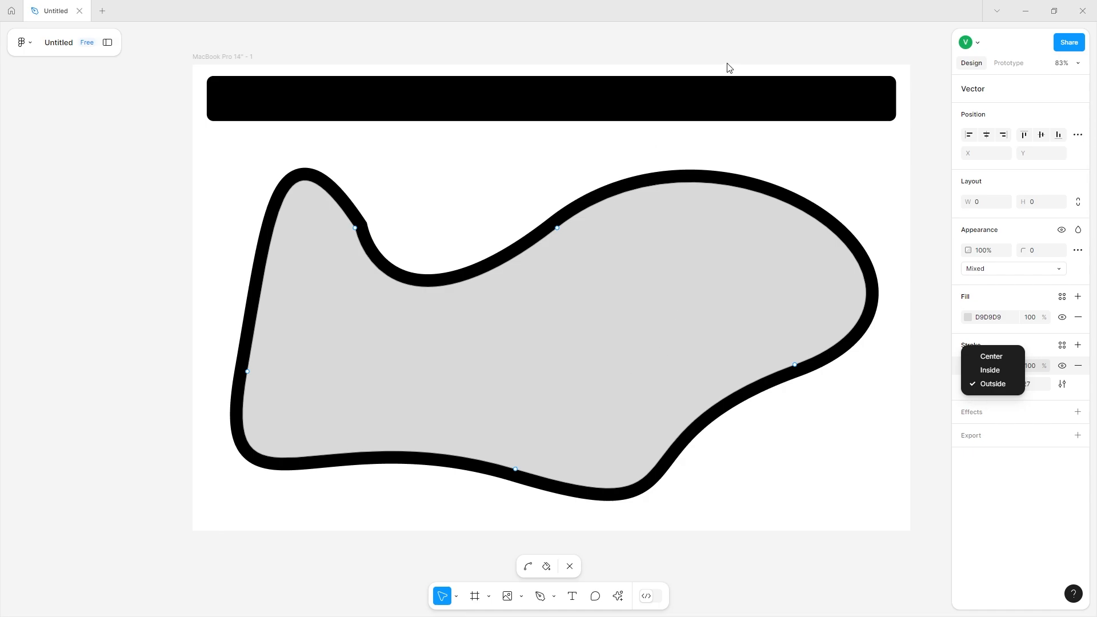
left_click(862, 420)
left_click(862, 420)
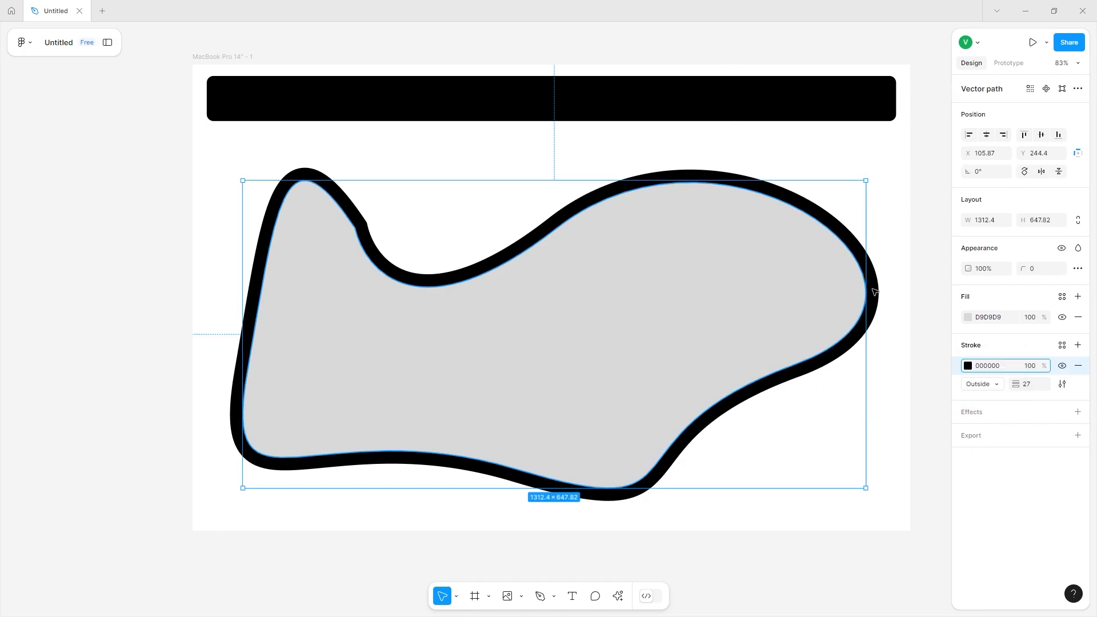
key("Delete")
key("Delete")
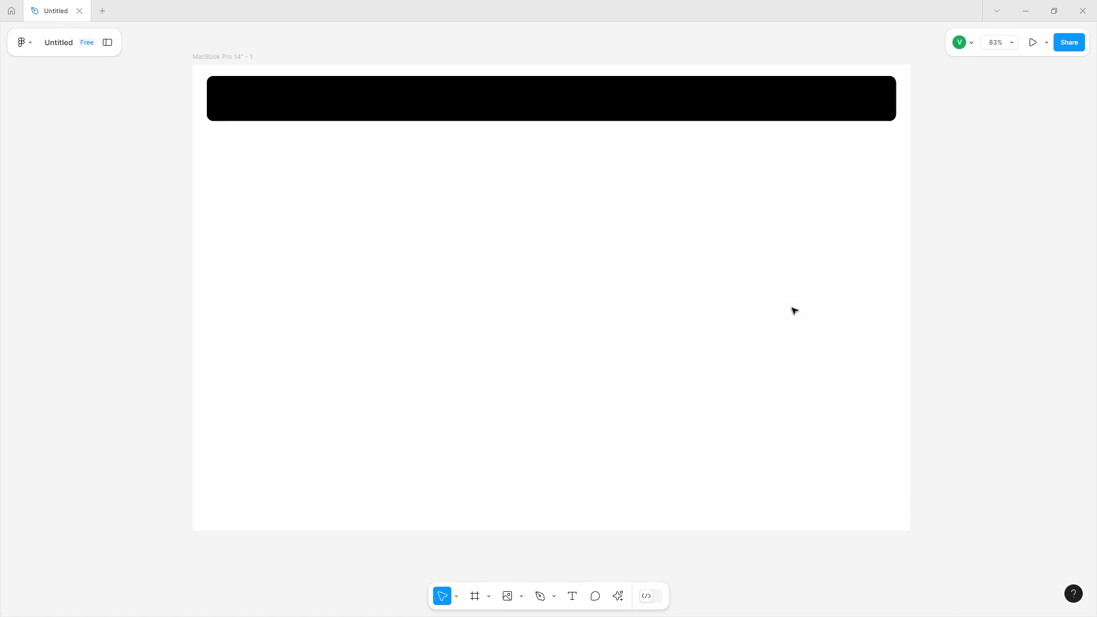
- Draw a large freehand wavy loop about 1438 × 793 below the header with the Pencil tool, select it, and deselect it
left_click(554, 596)
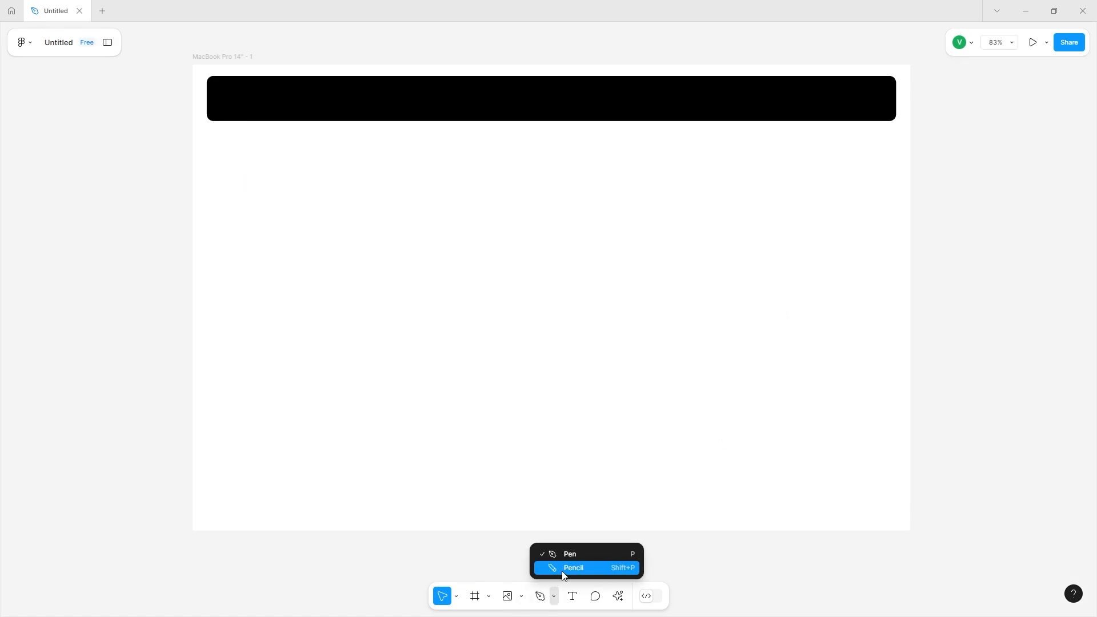
left_click(564, 573)
mouse_move(389, 185)
left_mouse_down()
mouse_move(289, 198)
mouse_move(309, 495)
mouse_move(793, 387)
mouse_move(724, 286)
mouse_move(343, 141)
mouse_move(312, 185)
mouse_move(280, 277)
mouse_move(254, 431)
left_mouse_up()
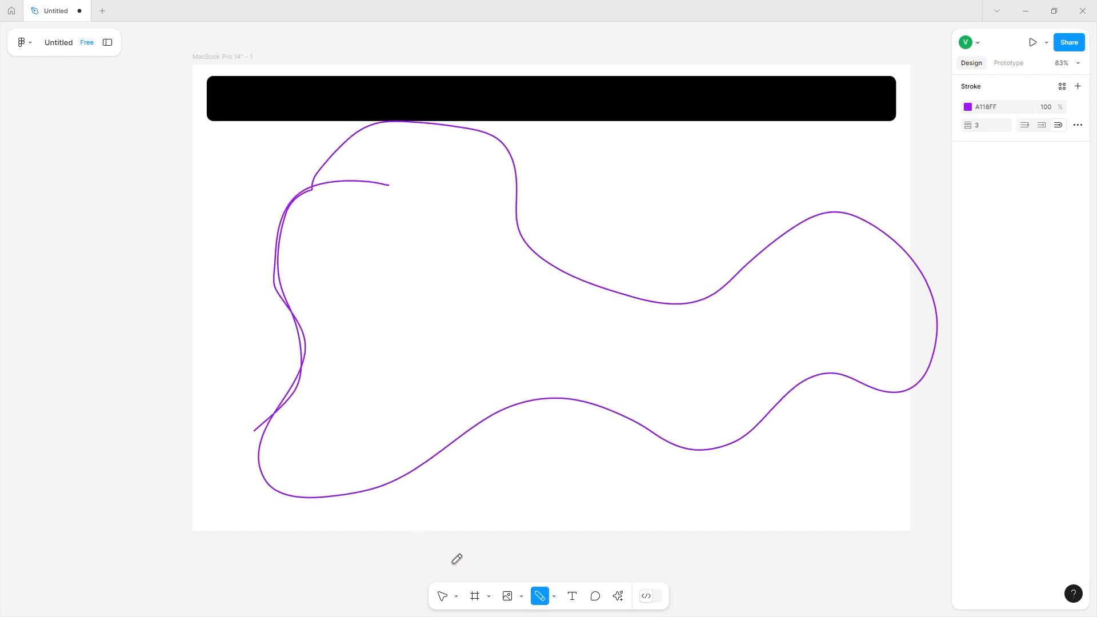
left_click(442, 596)
left_click(423, 472)
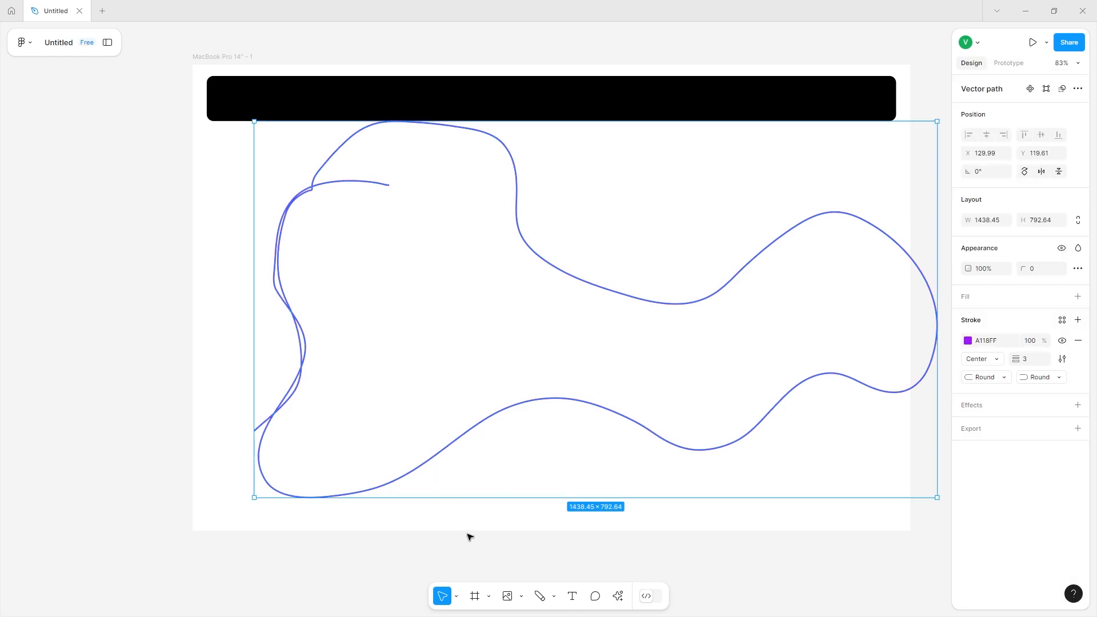
left_click(469, 537)
- Set the Pencil tool's stroke color to 150321 and its weight to 36
left_click(539, 596)
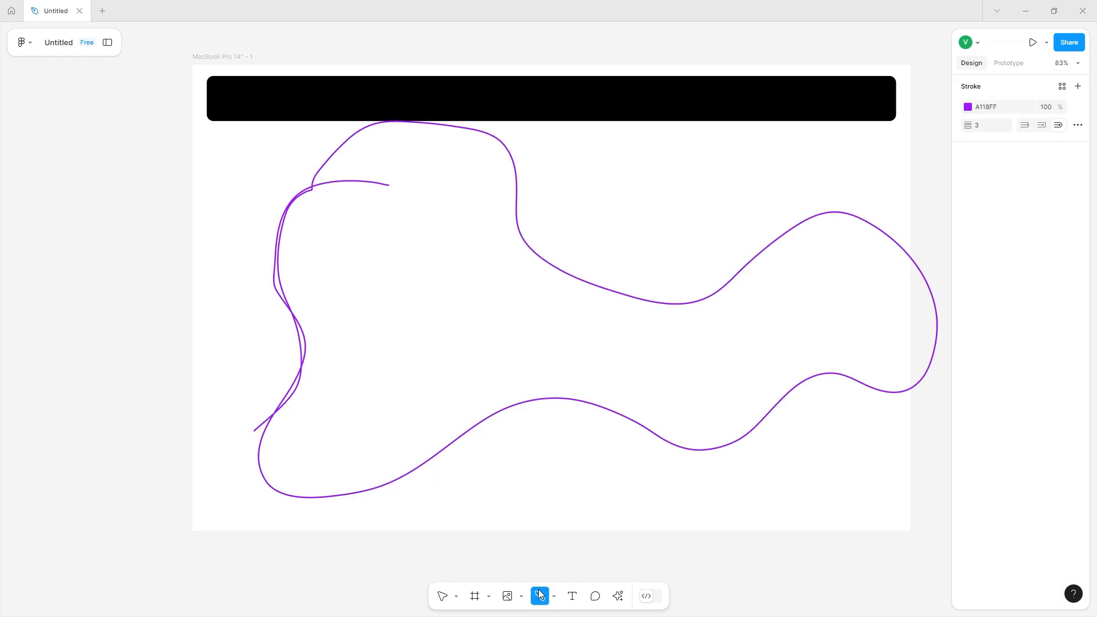
left_click(966, 108)
left_click_drag(923, 156, 938, 266)
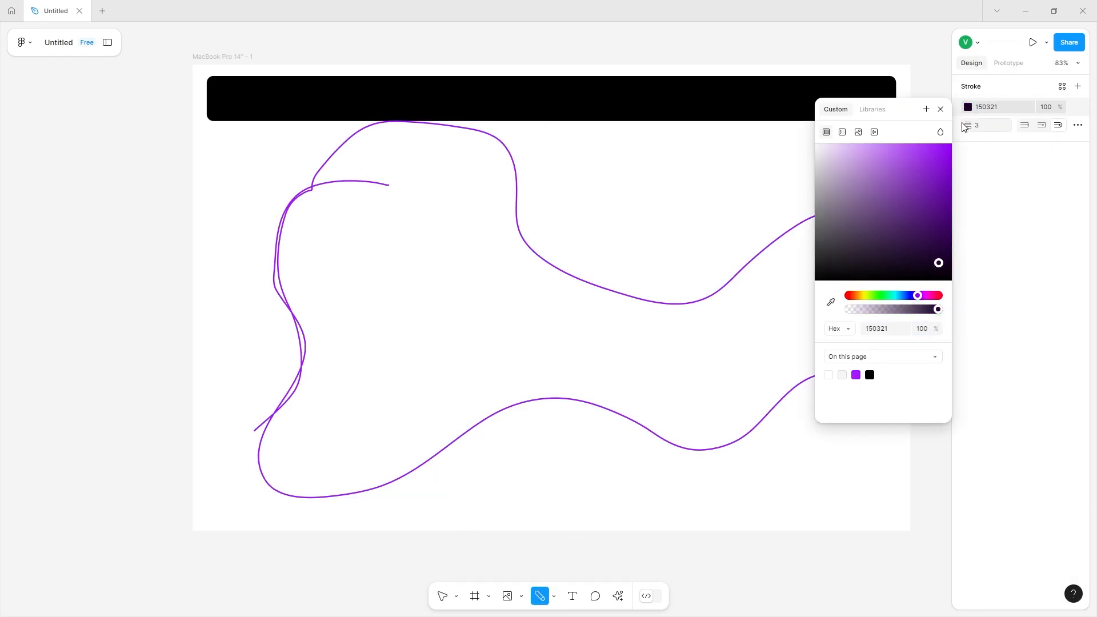
left_click_drag(967, 126, 1002, 126)
left_click(1039, 130)
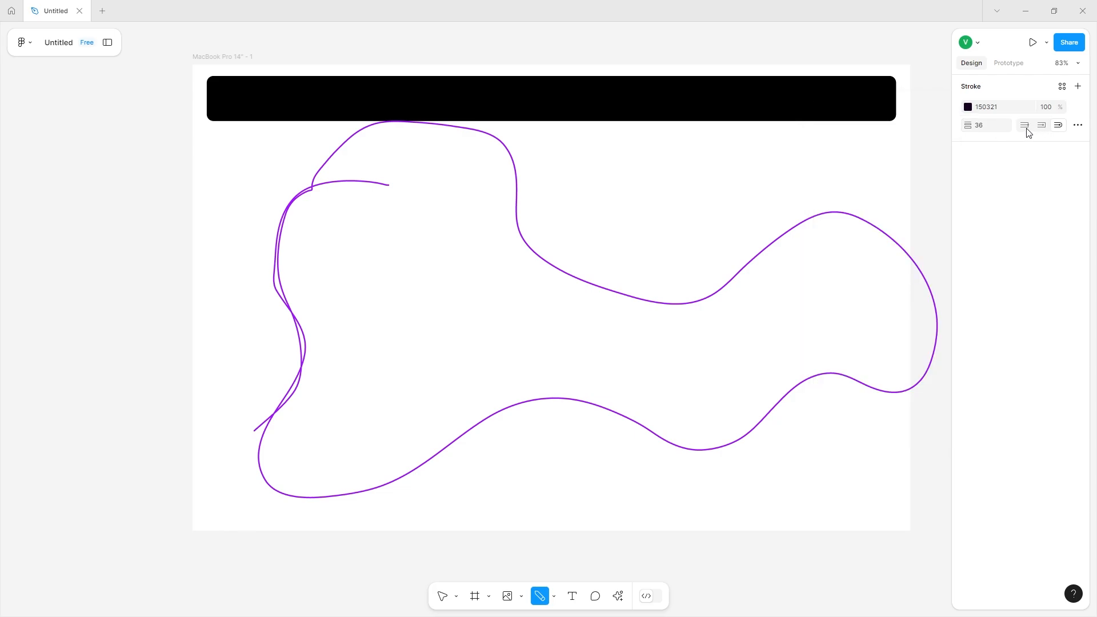
- Draw three thick freehand curves inside the frame, each with a different one of the three stroke end cap styles
left_click(1041, 128)
left_click(1028, 129)
mouse_move(621, 181)
left_mouse_down()
mouse_move(719, 171)
mouse_move(684, 267)
left_mouse_up()
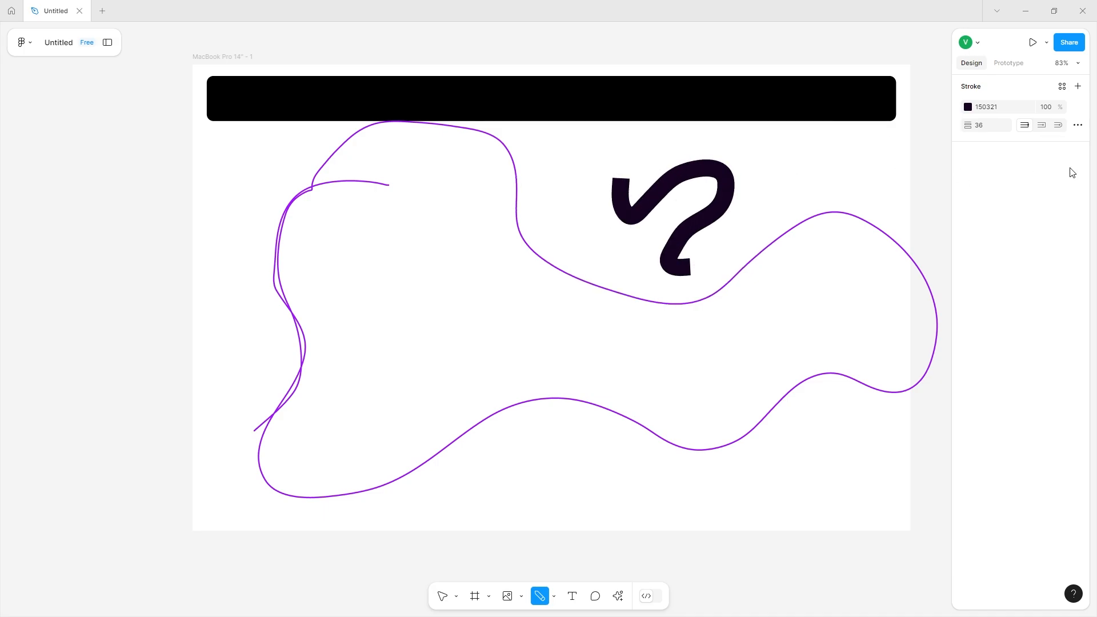
left_click(1040, 126)
mouse_move(485, 194)
left_mouse_down()
mouse_move(346, 330)
mouse_move(463, 390)
left_mouse_up()
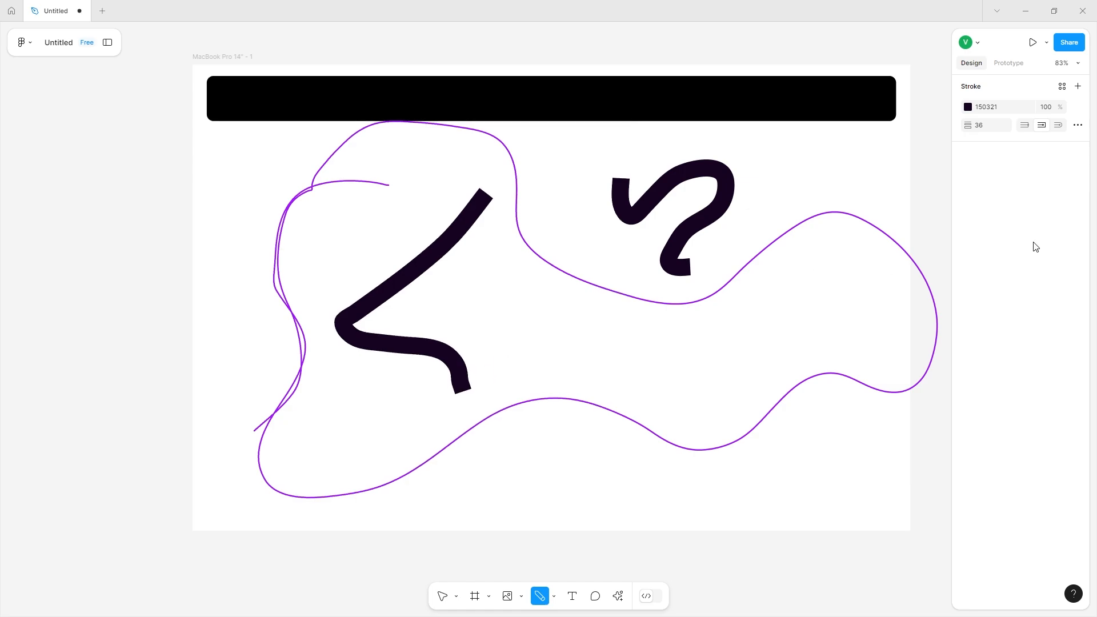
left_click(1059, 130)
mouse_move(510, 336)
left_mouse_down()
mouse_move(557, 454)
mouse_move(765, 441)
left_mouse_up()
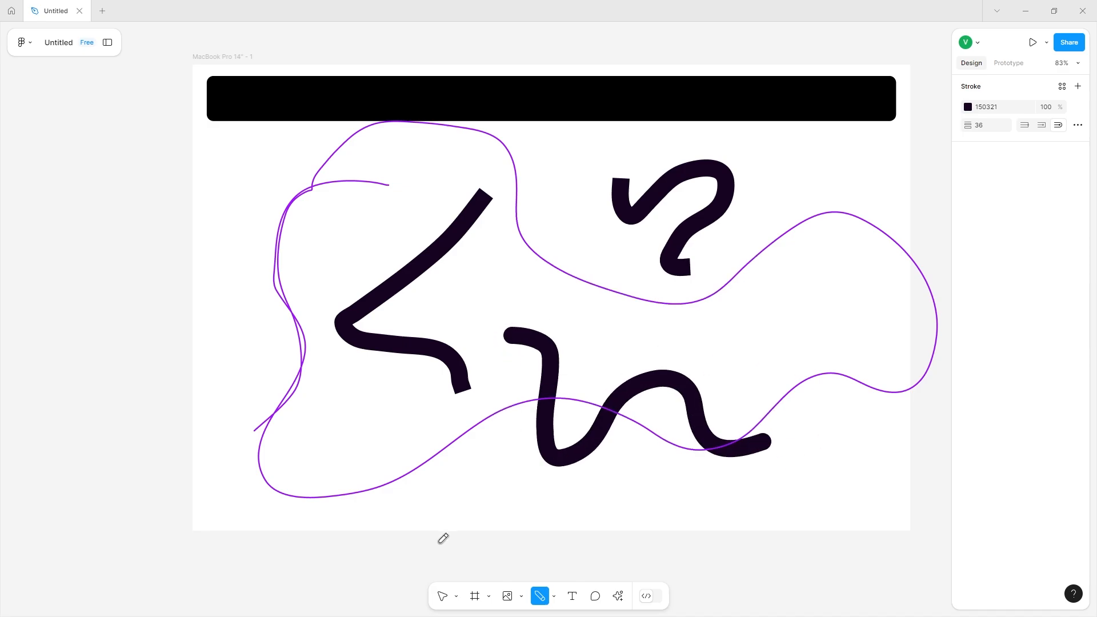
- Select all the pencil strokes in the frame without the header and delete them
left_click(441, 595)
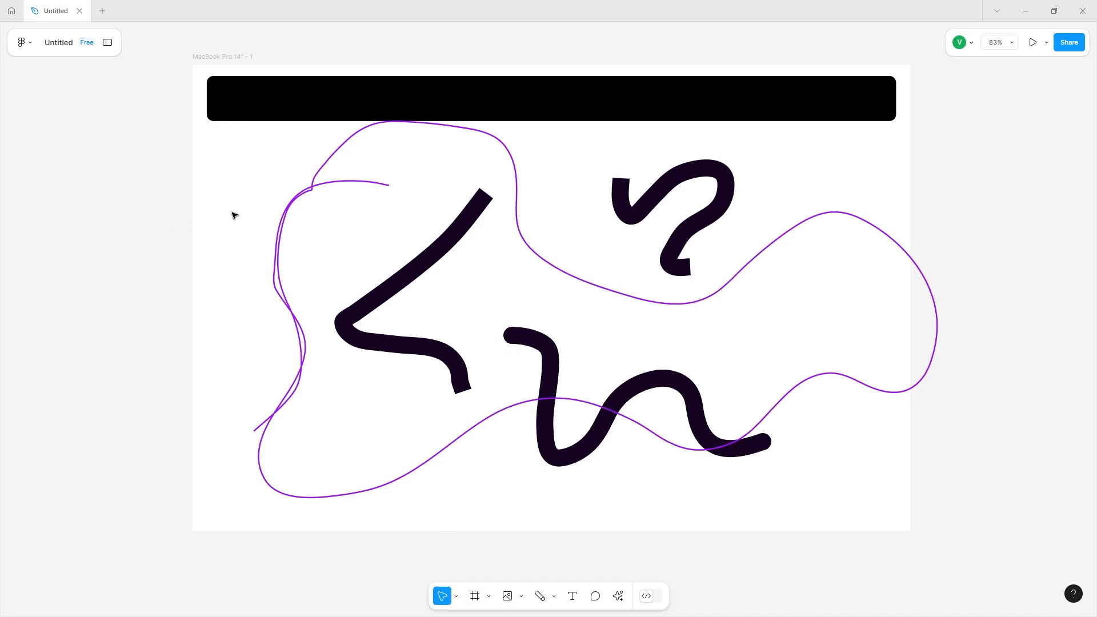
mouse_move(233, 213)
left_mouse_down()
mouse_move(739, 437)
mouse_move(818, 521)
mouse_move(854, 536)
left_mouse_up()
key("Delete")
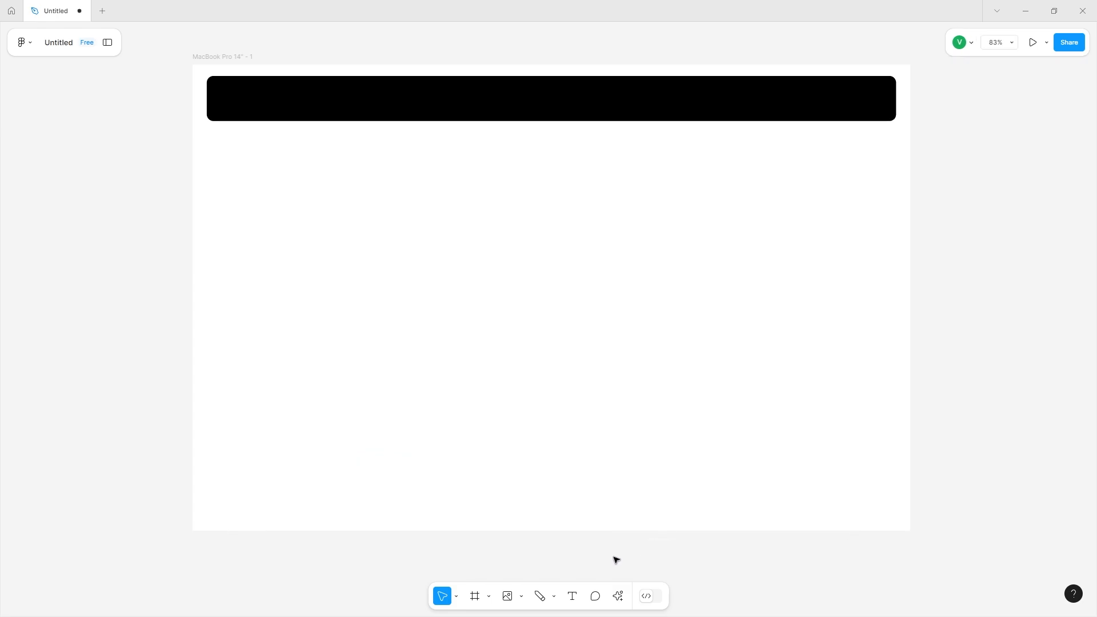
- Add the text "sklgklsjfklsdfsfdfsfsdf" below the header in the upper part of the frame
left_click(570, 596)
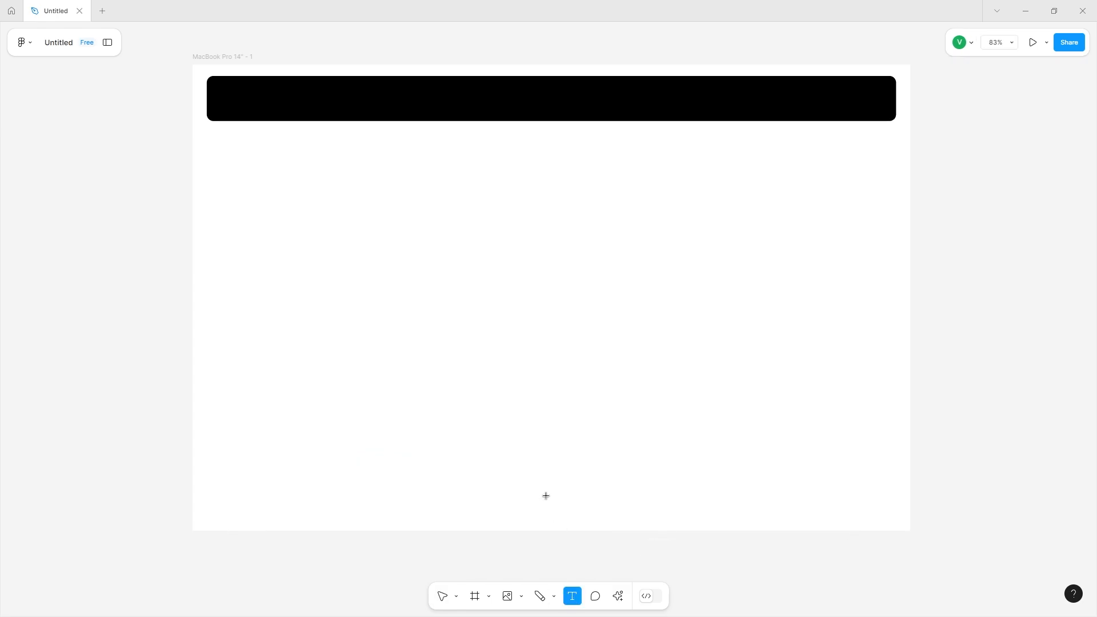
left_click(327, 180)
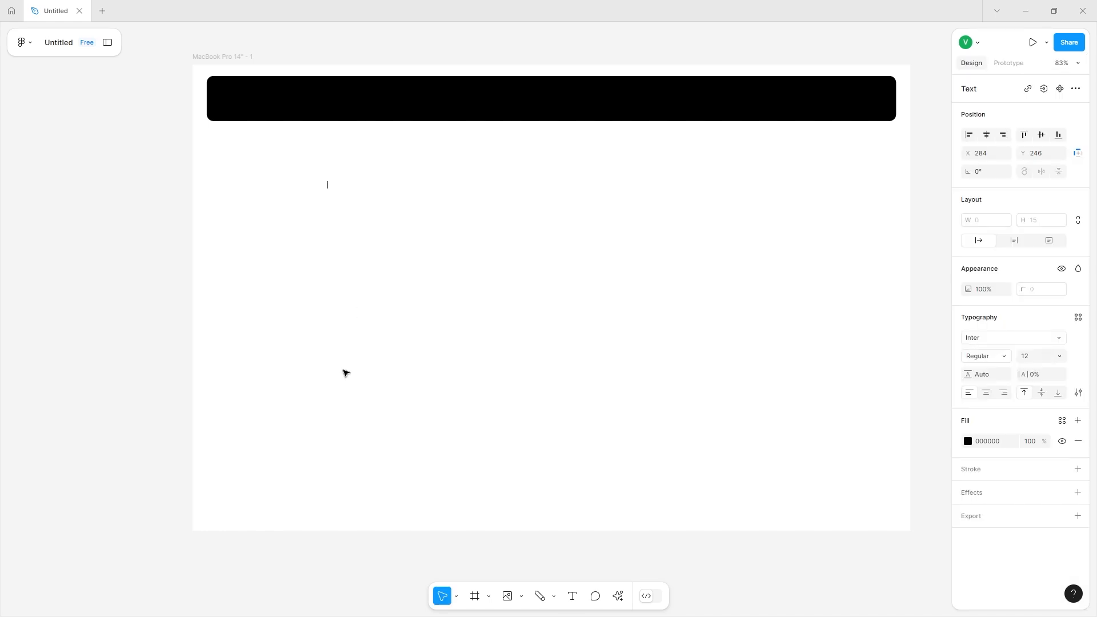
type("sklgklsjfklsdfsfdfsfsdf")
key("Escape")
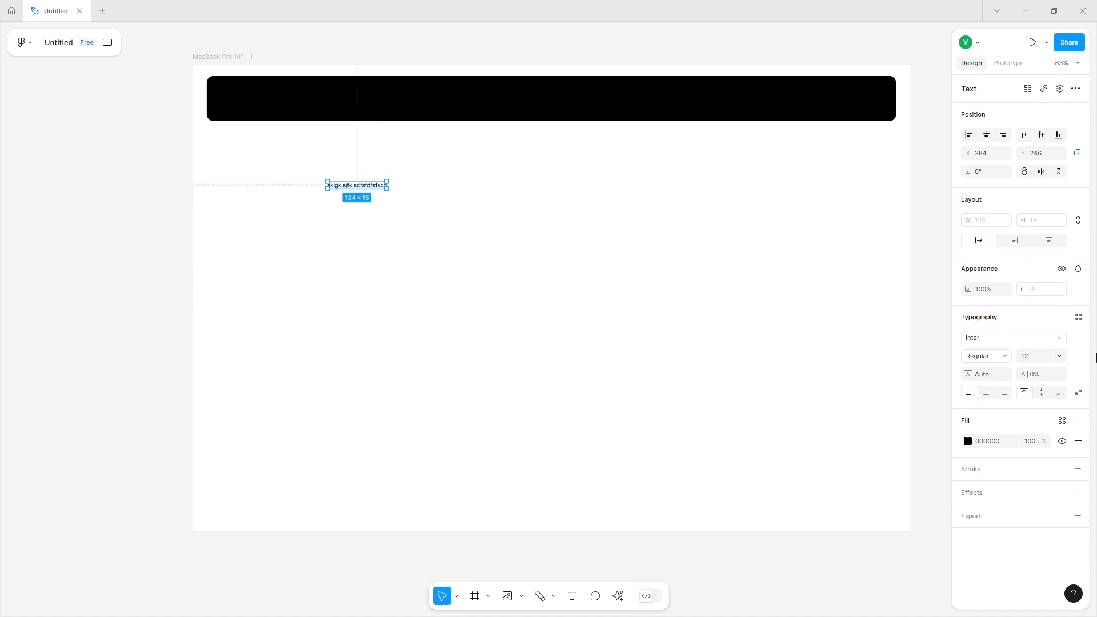
- Set the text's font to Inria Sans and its size to 48
left_click(992, 337)
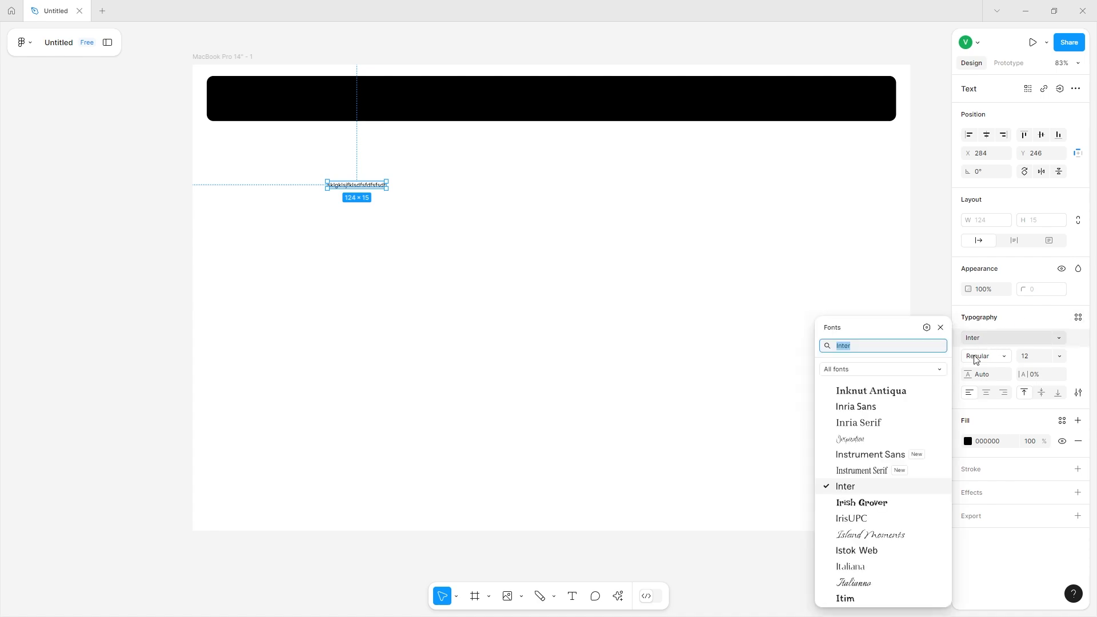
left_click(918, 406)
left_click(1059, 358)
left_click(1043, 410)
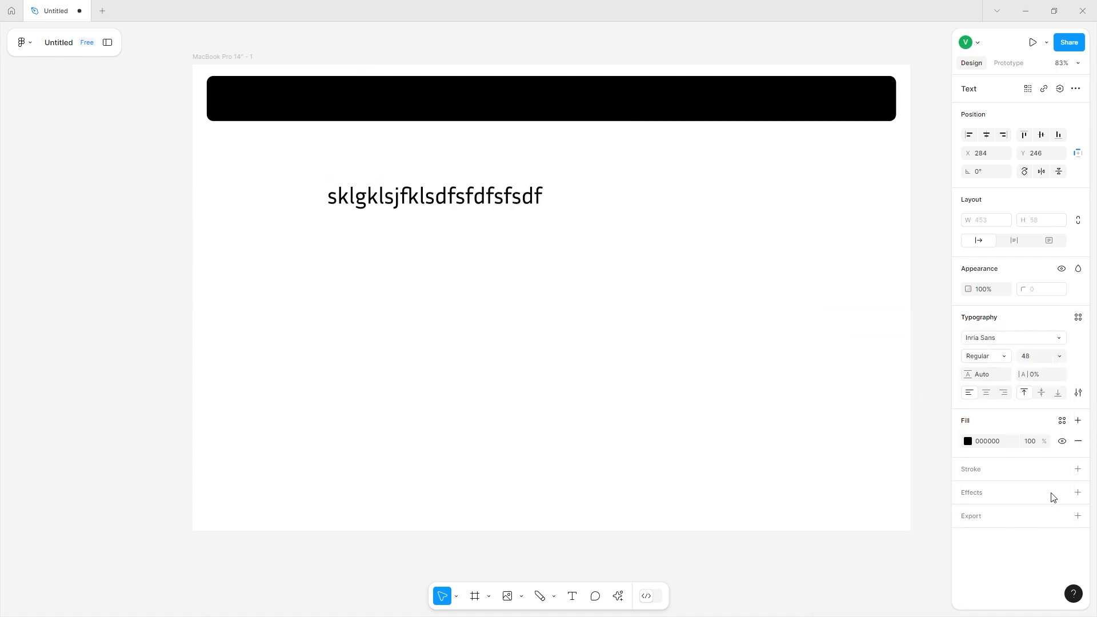
- Apply the Material 3 Design Kit's Display Large Weight variable to the text's font weight and detach it again
left_click(985, 358)
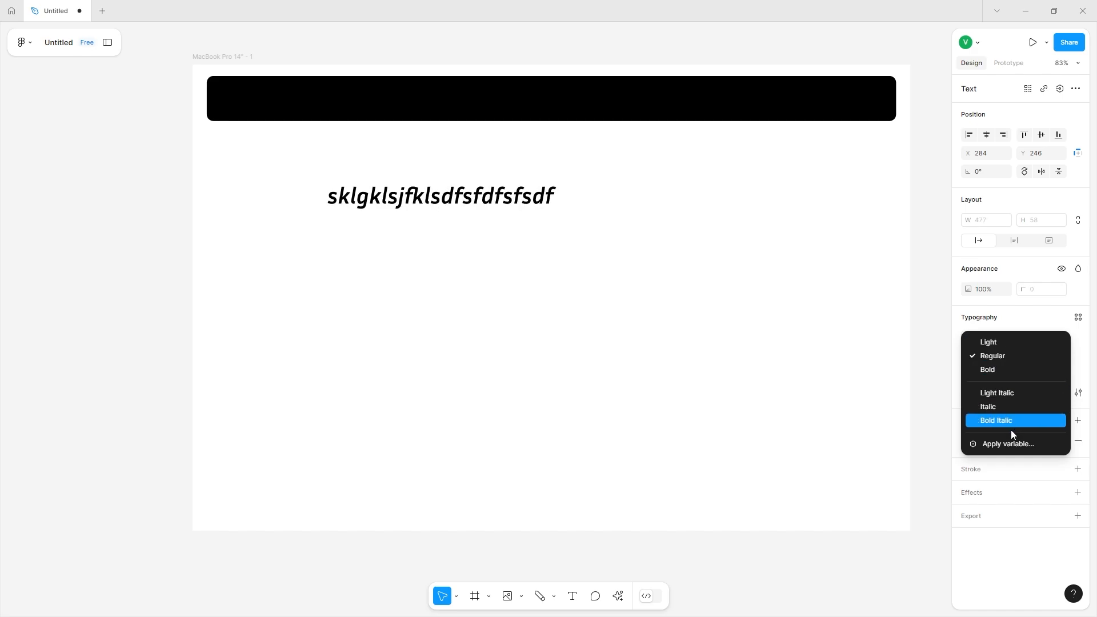
left_click(1000, 444)
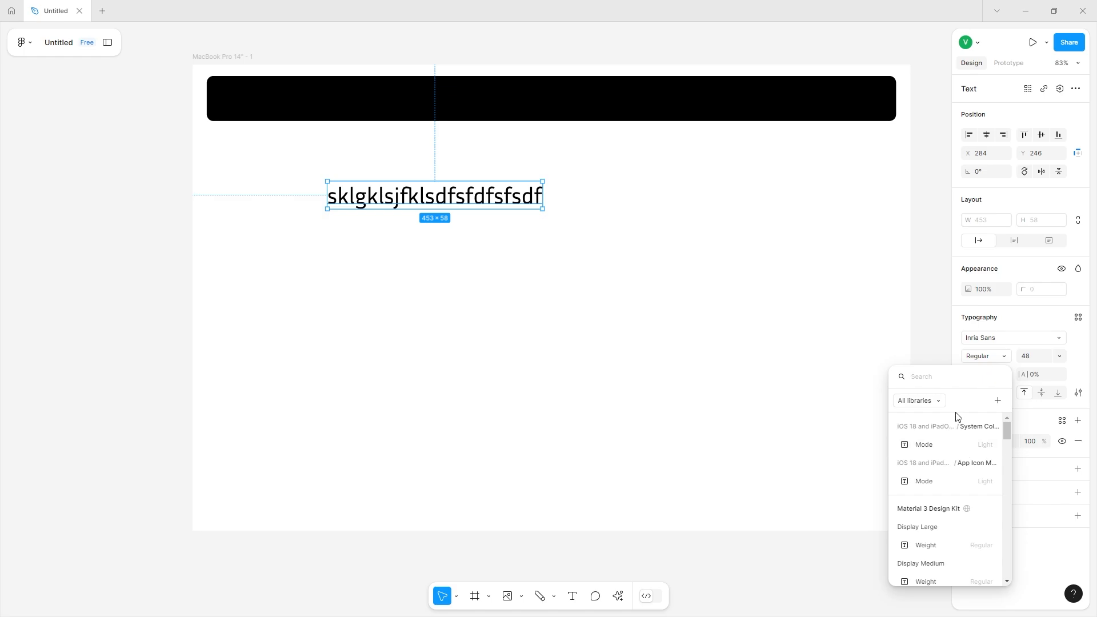
scroll(959, 454, "down", 2)
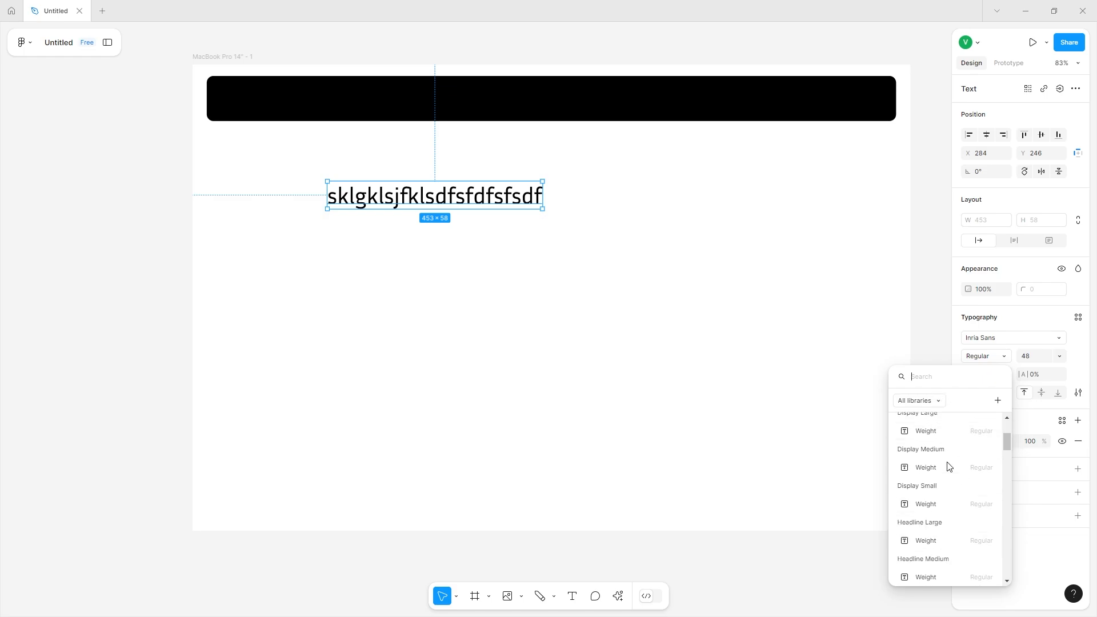
scroll(957, 523, "up", 2)
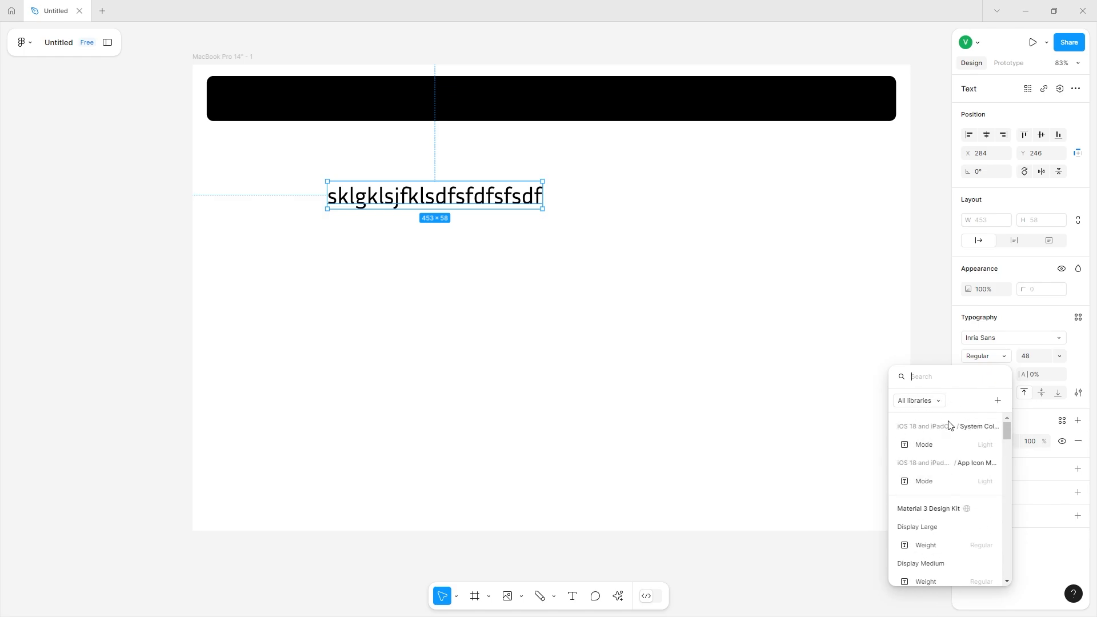
scroll(958, 436, "down", 1)
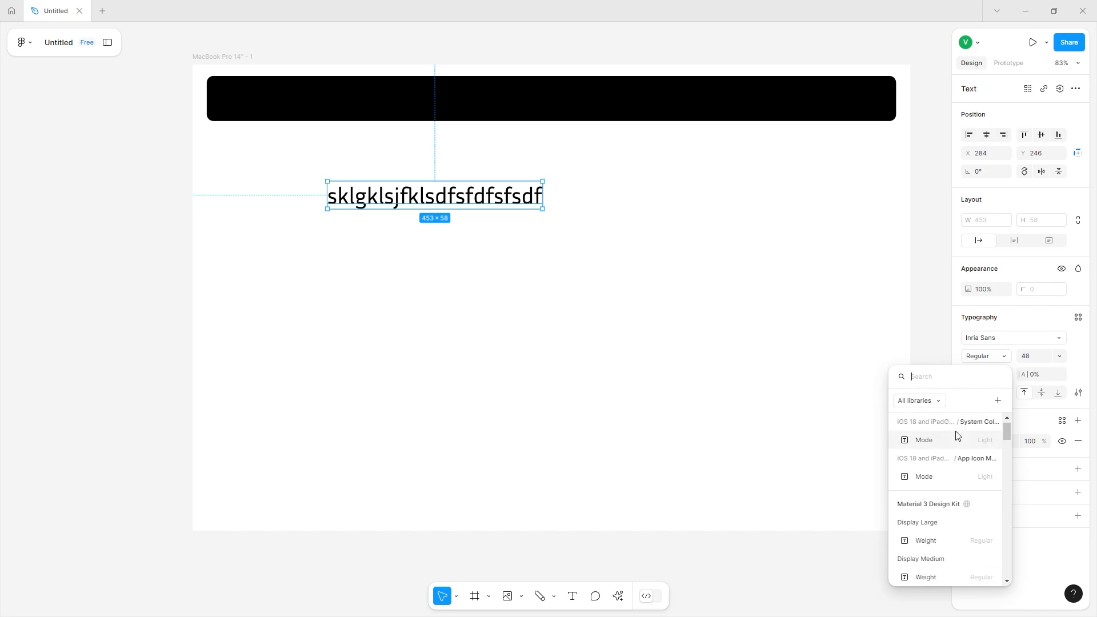
left_click(945, 541)
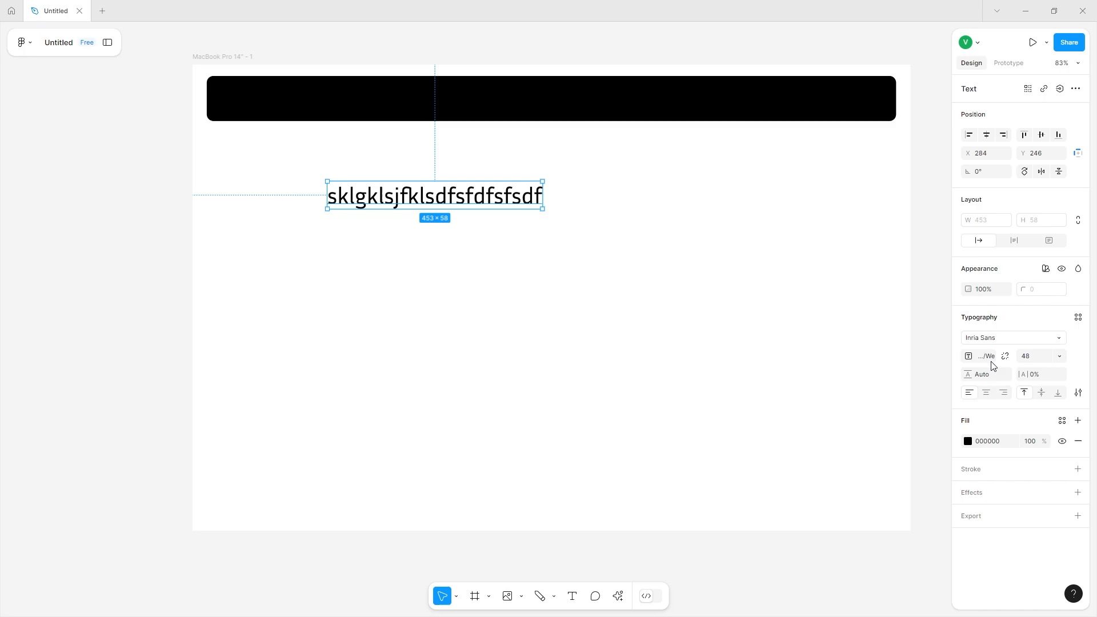
left_click(1006, 357)
- Make the text Bold, and change its font to Ingrid Darling
left_click(993, 358)
left_click(993, 368)
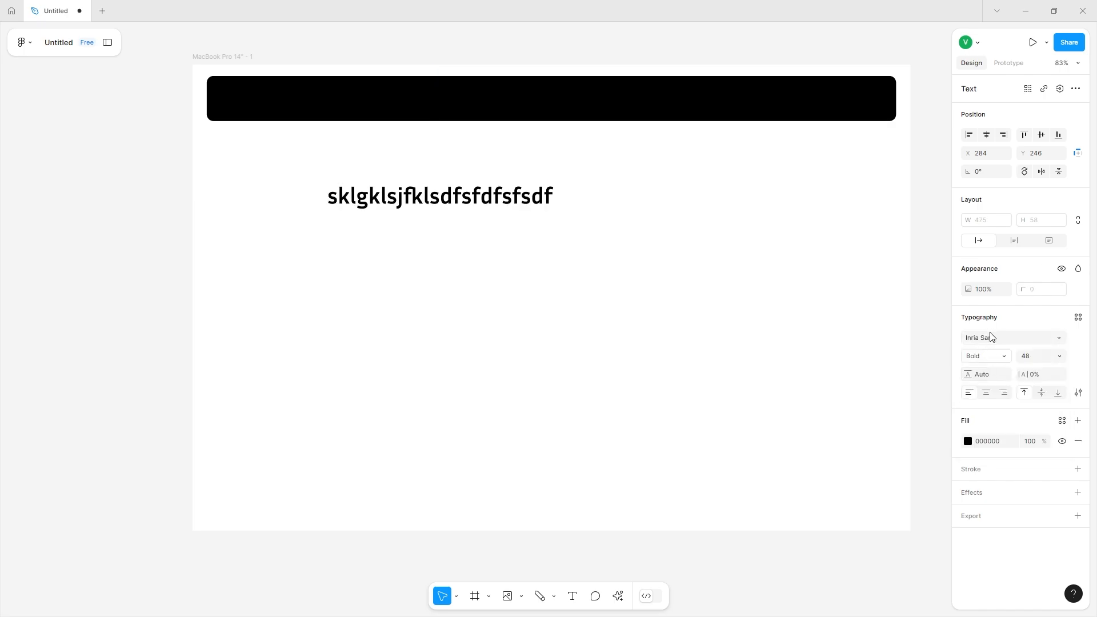
left_click(980, 338)
left_click(905, 423)
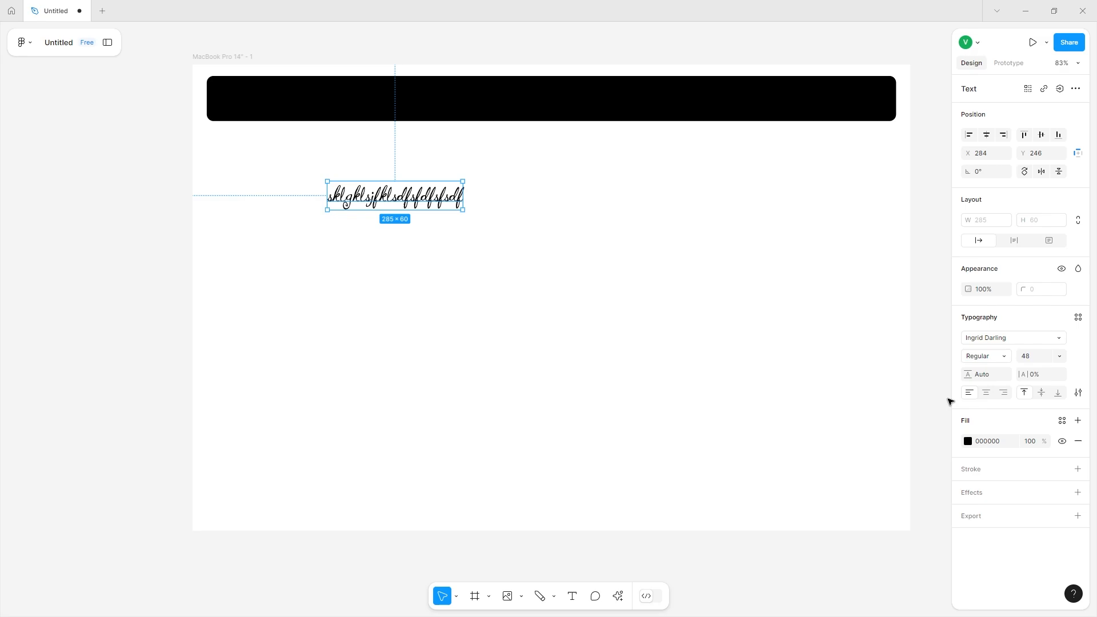
- Enlarge the text box to about 815 × 234, trying the alignments, and align its text to the right and bottom
left_click(984, 398)
left_click(966, 396)
left_click_drag(495, 229, 714, 292)
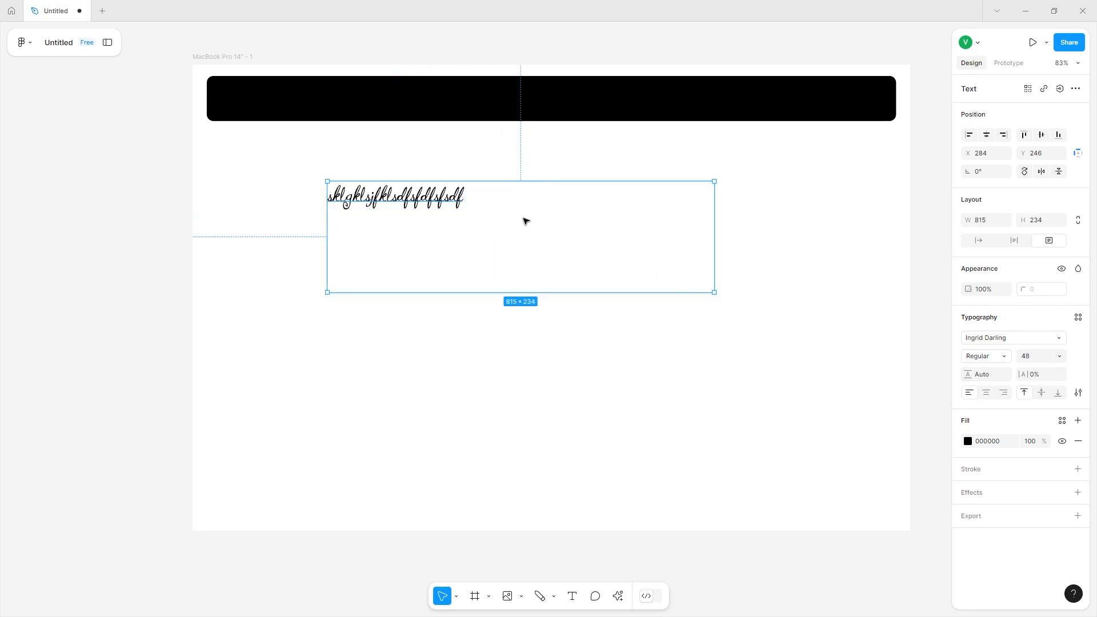
left_click(985, 396)
left_click(1006, 394)
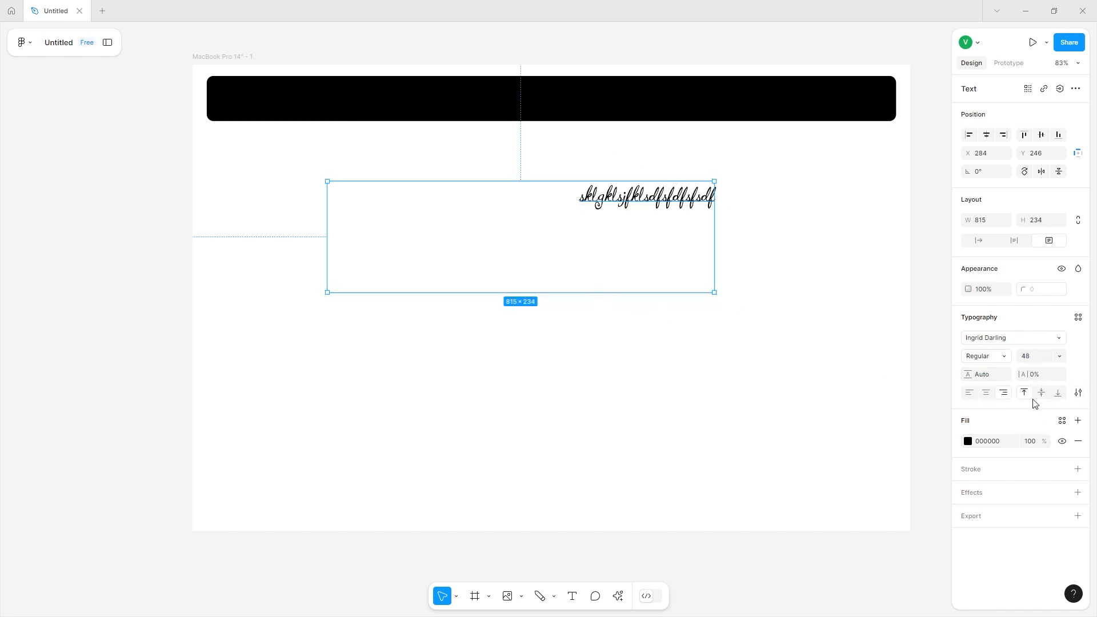
left_click(1041, 395)
left_click(1057, 395)
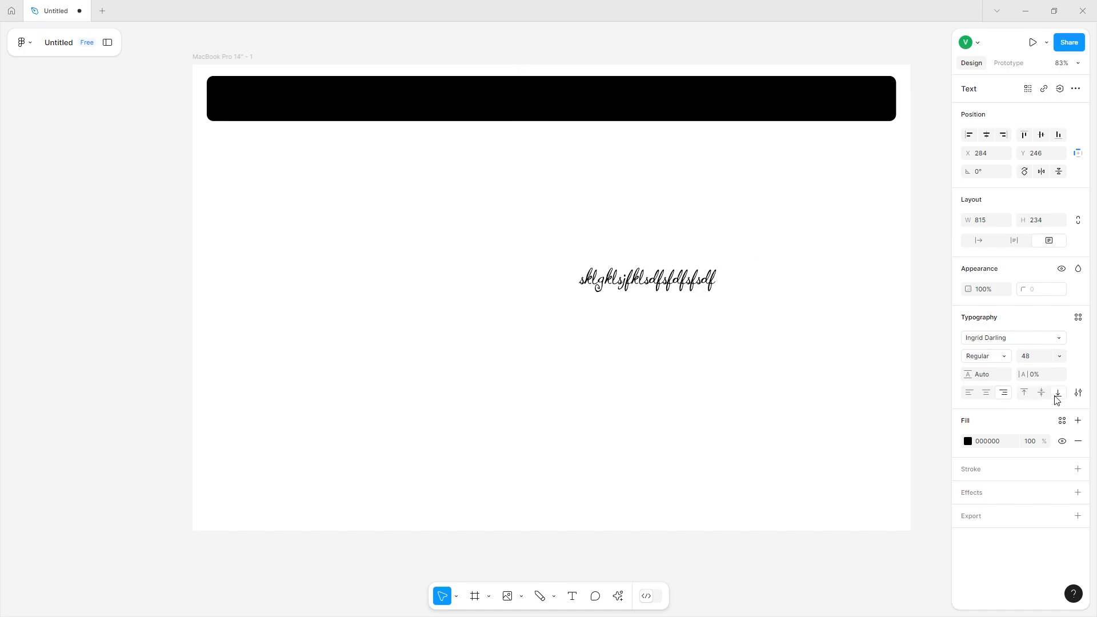
- Change the text's fill color to the blue 2382FF
left_click(971, 441)
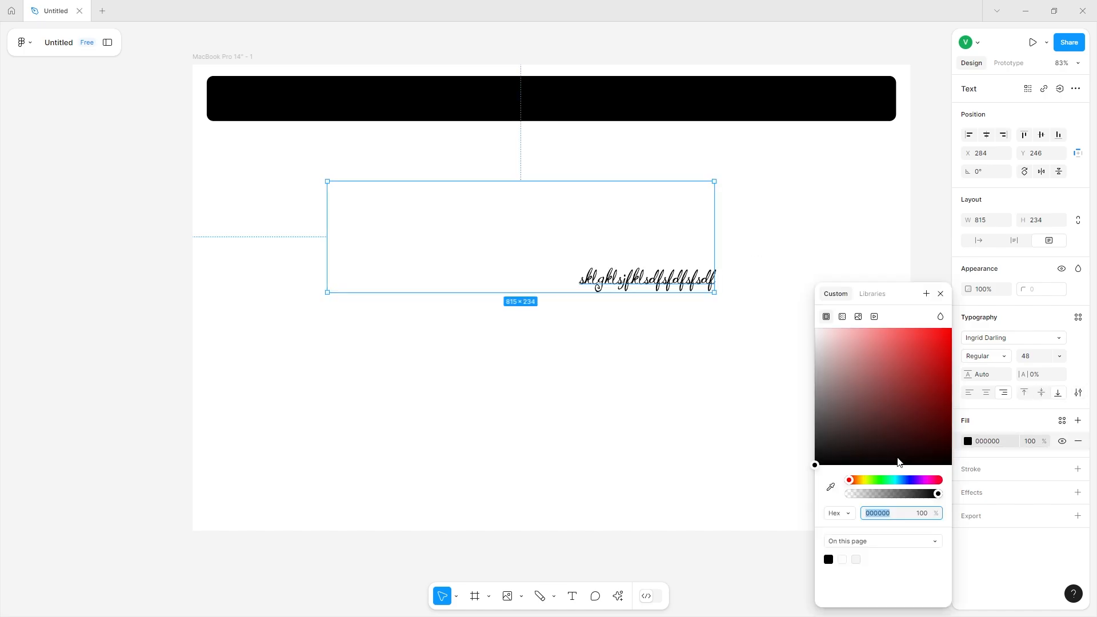
left_click(902, 480)
left_click(908, 433)
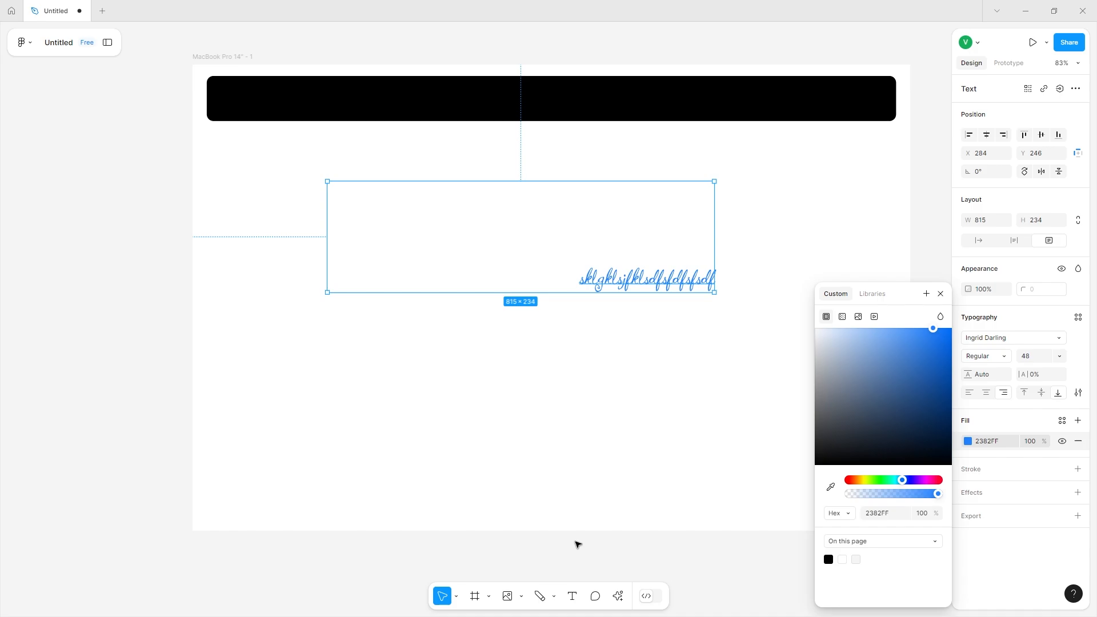
- Select the blue text on the frame and delete it
left_click(557, 503)
left_click_drag(769, 457, 567, 257)
key("Delete")
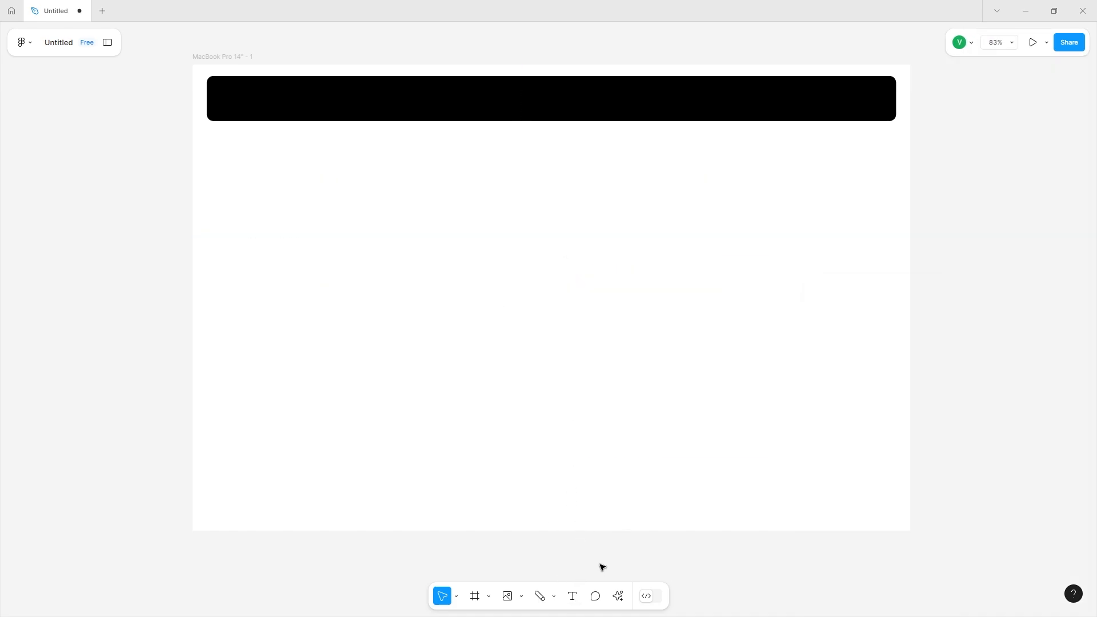
- Add the comment "Start working on the navigation" near the right end of the black header, and dismiss the mobile notification offer
left_click(596, 597)
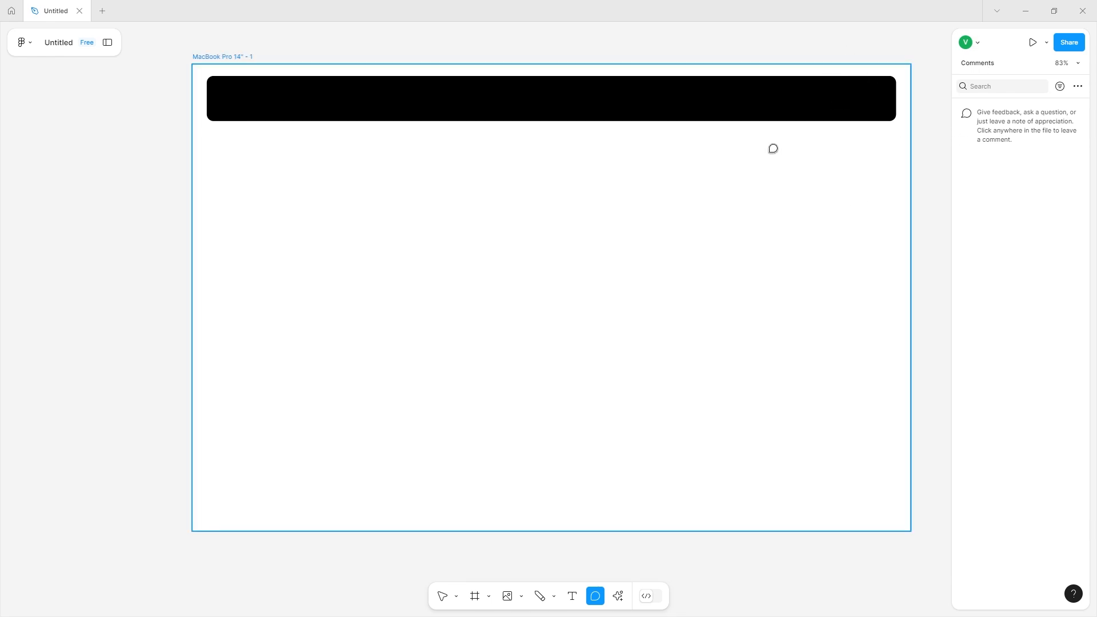
left_click(843, 100)
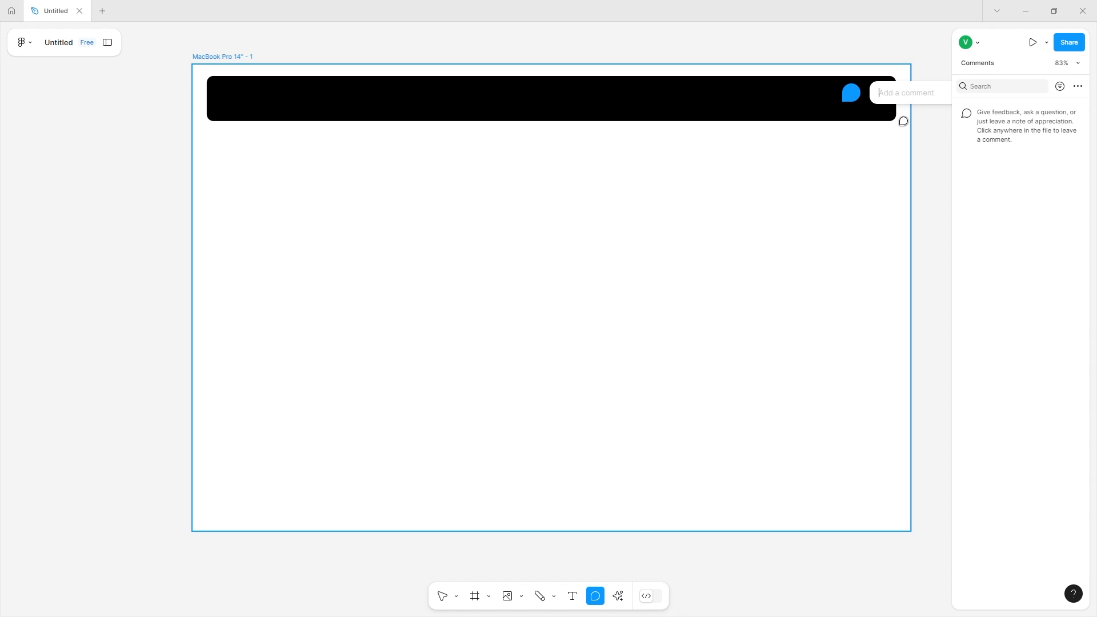
type("Start working on the")
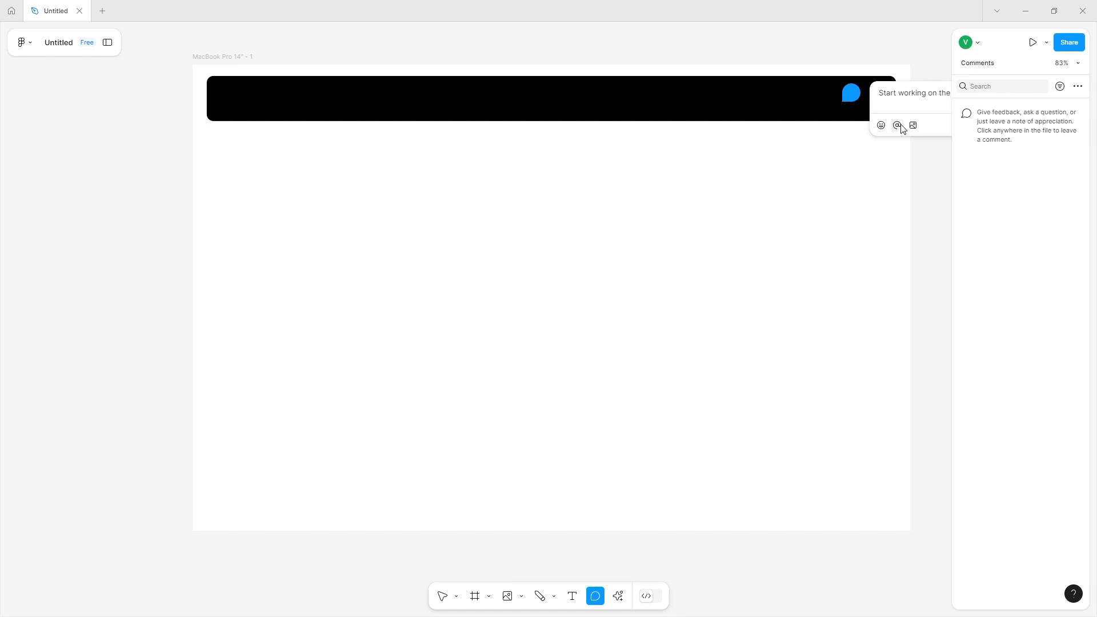
key("ctrl+a")
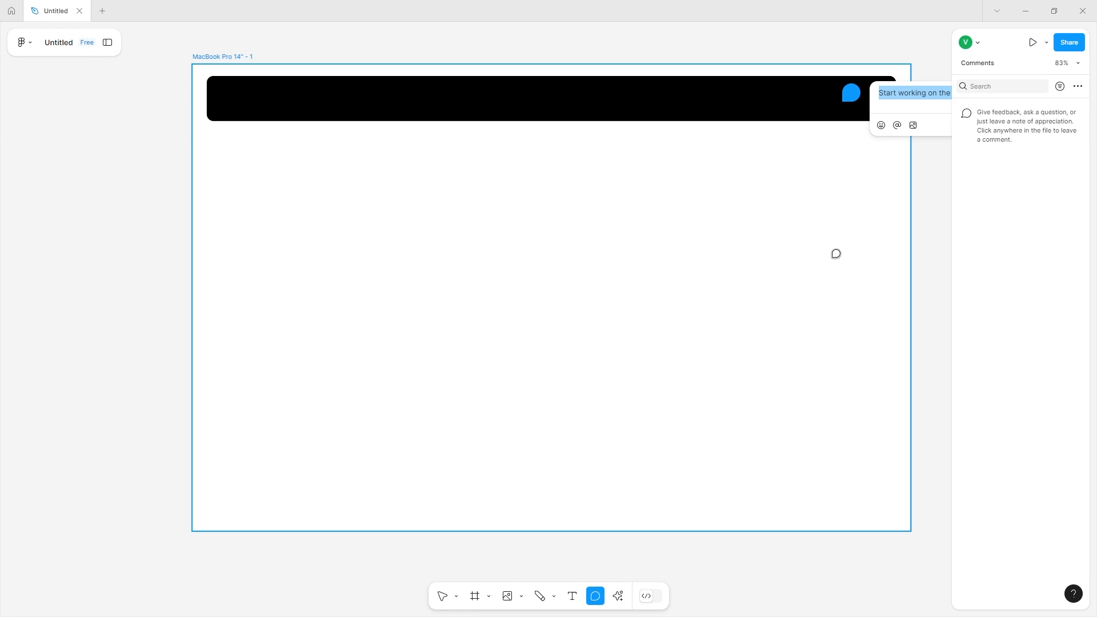
left_click(443, 596)
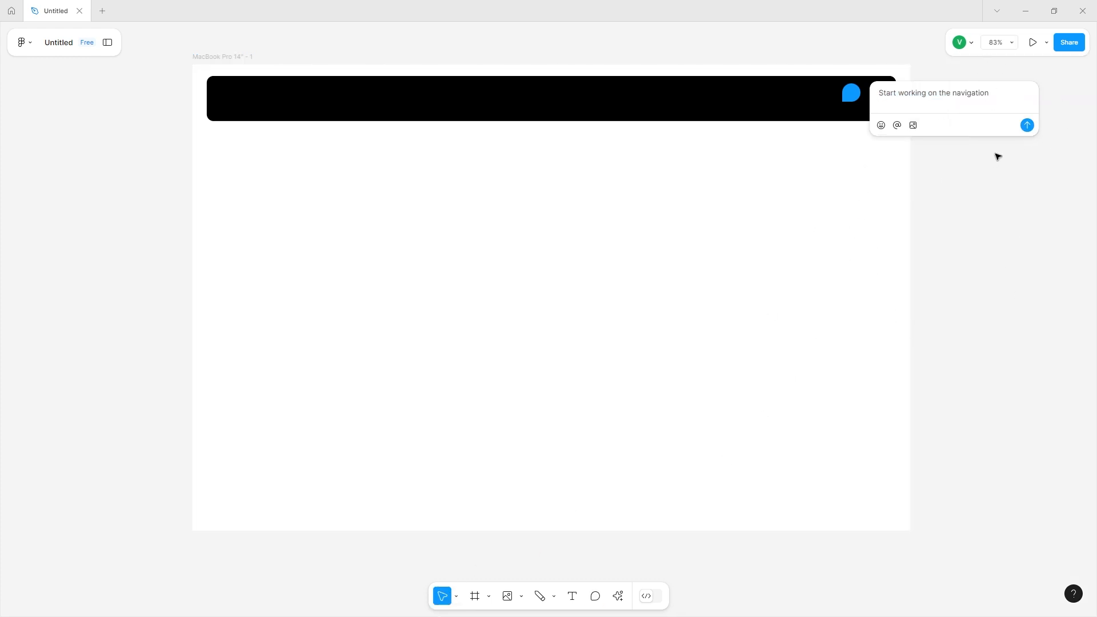
left_click(1027, 125)
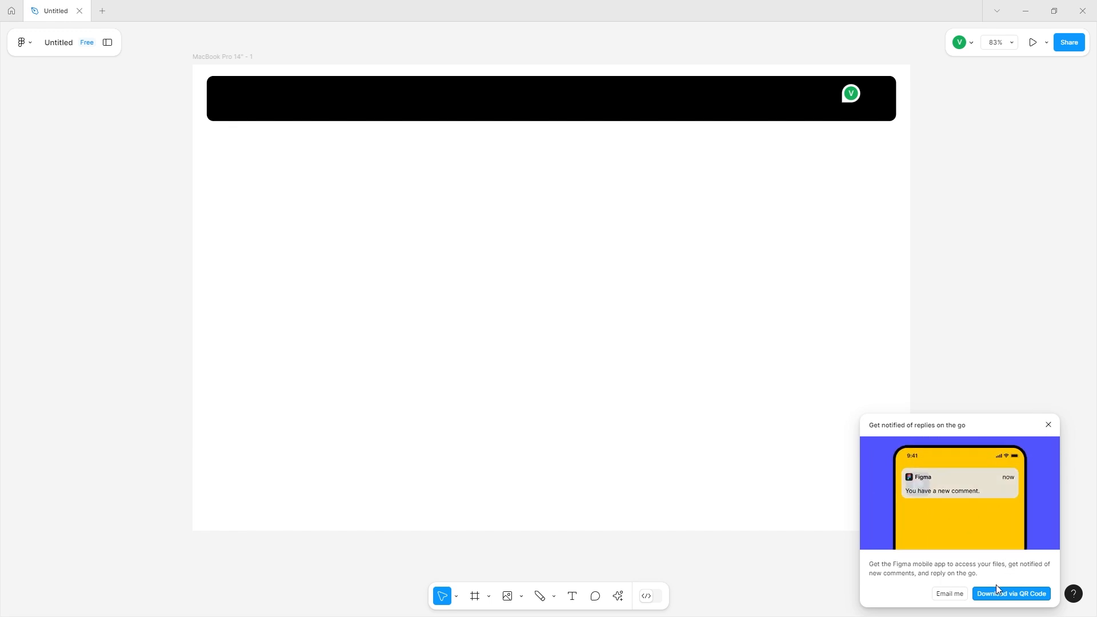
left_click(1048, 426)
- Open the comment on the black header and mark it as resolved
left_click(850, 93)
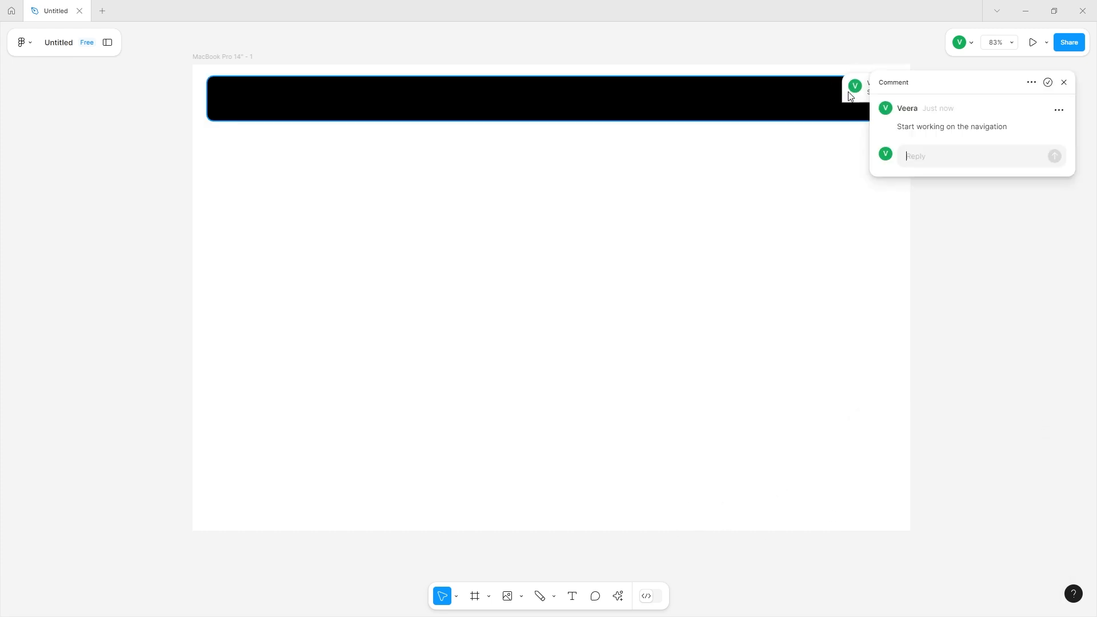
right_click(849, 93)
left_click(1051, 84)
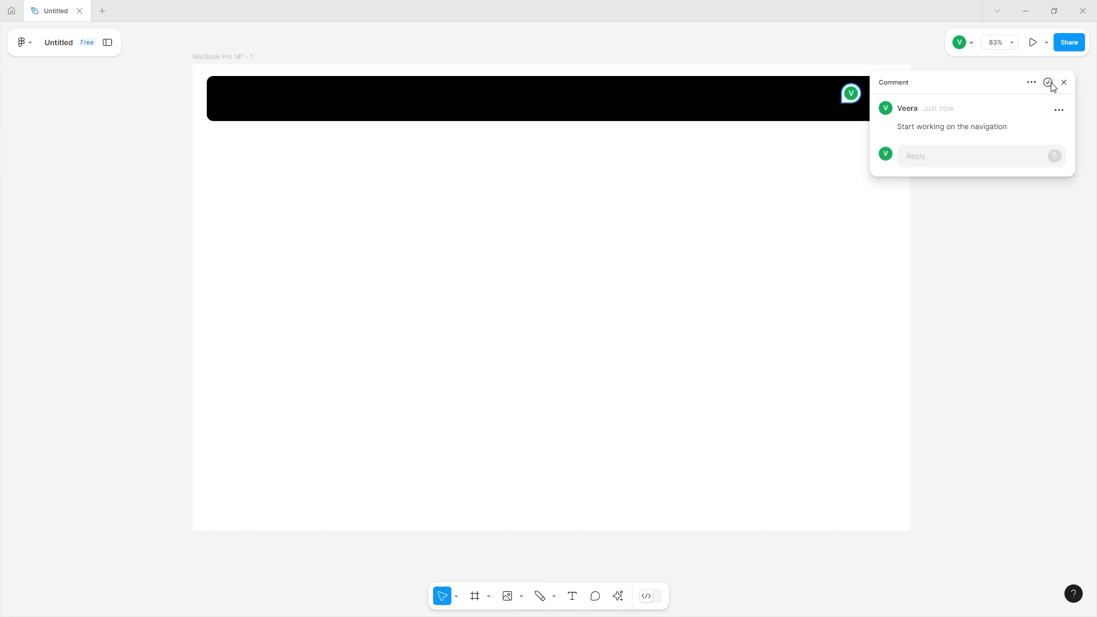
left_click(1047, 84)
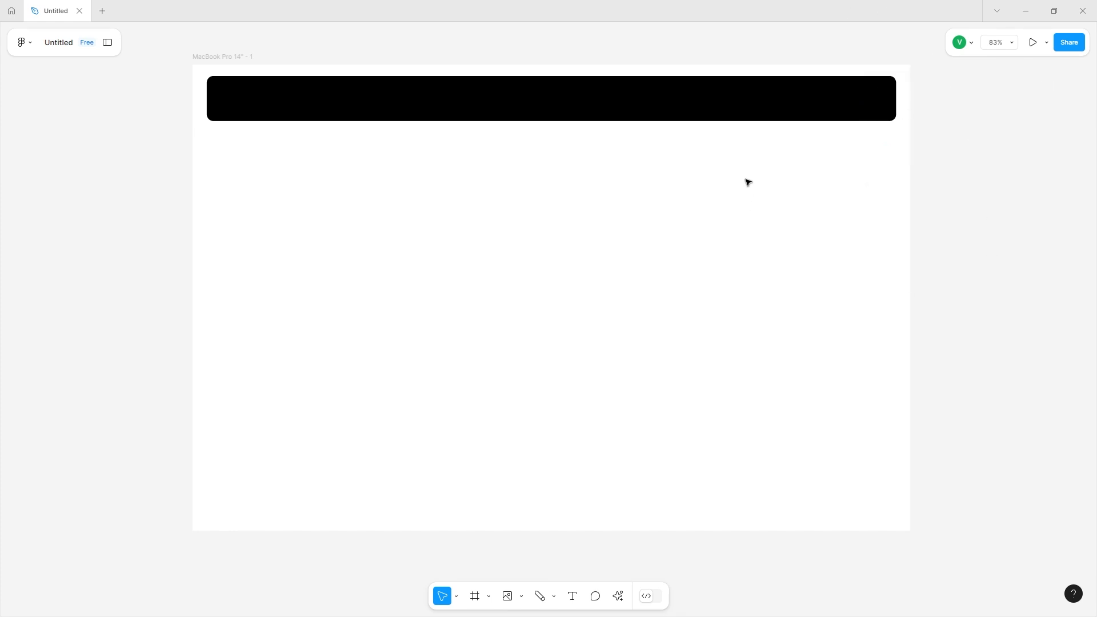
- Look through the Actions list of recent items and AI design tools, and close it
left_click(620, 598)
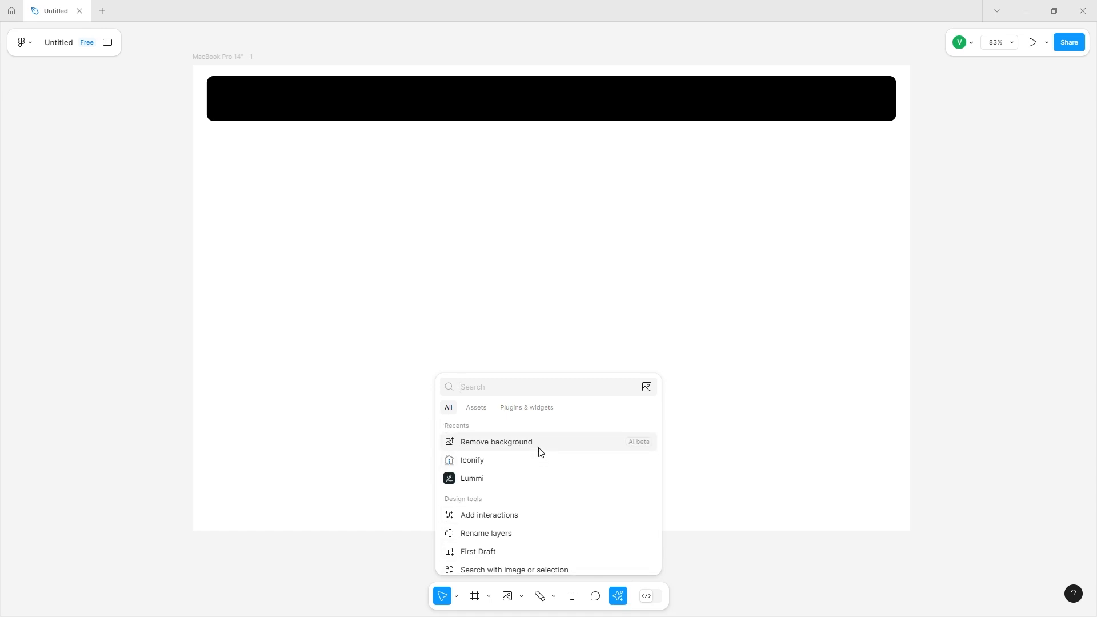
left_click(506, 409)
left_click(473, 409)
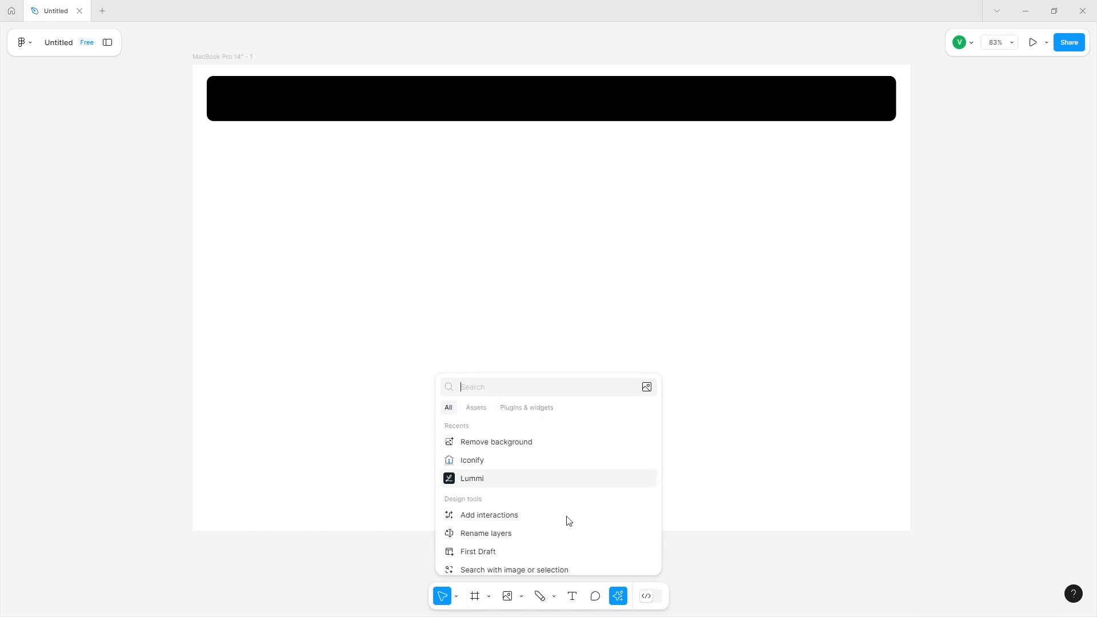
scroll(563, 515, "down", 3)
scroll(513, 454, "up", 3)
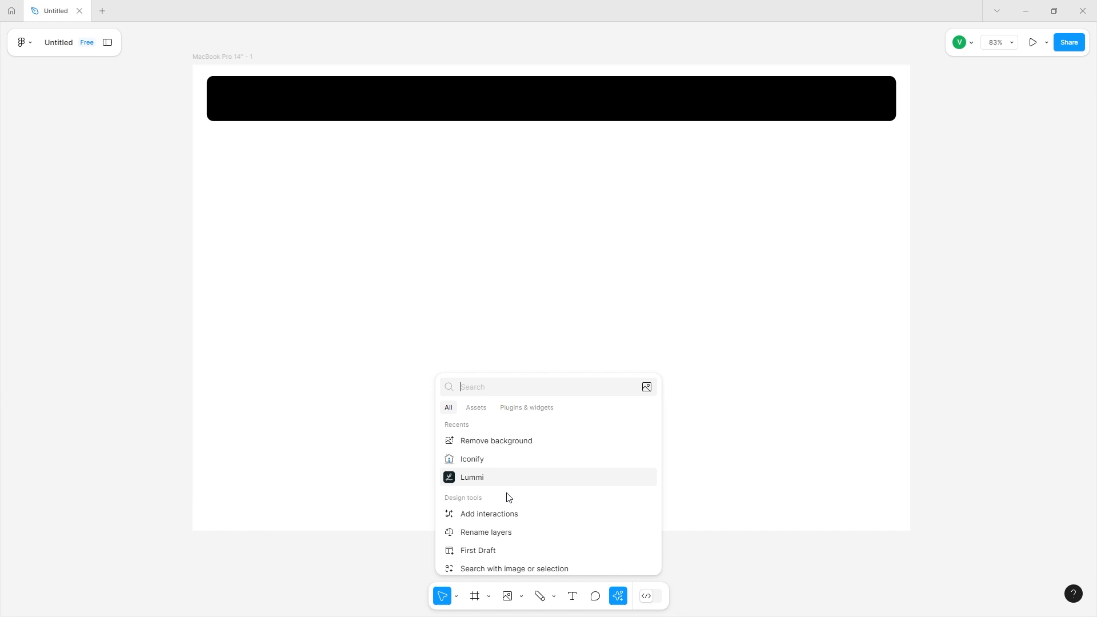
key("Down")
key("Down")
key("Down")
key("Down")
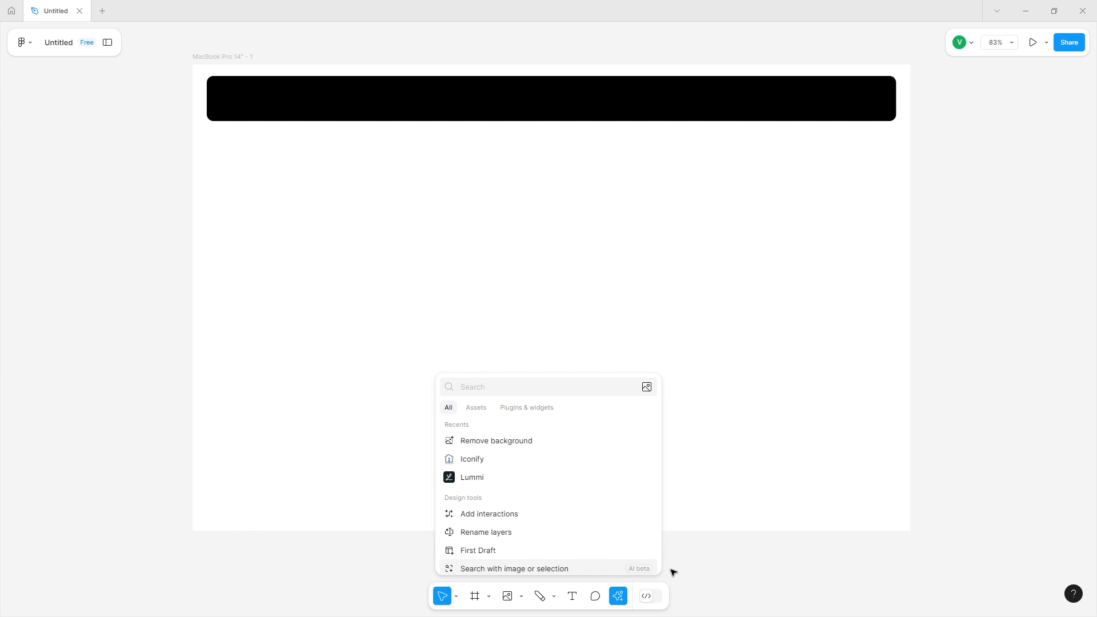
left_click(703, 554)
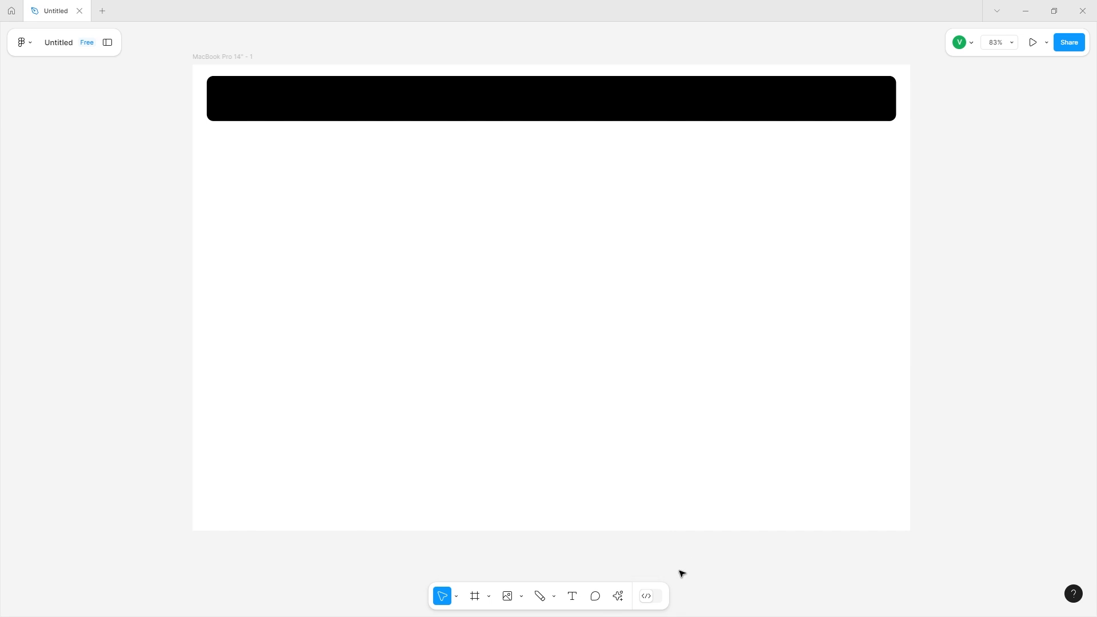
- Examine the Assets search and the Plugins & widgets list among the Actions, and close them
left_click(616, 596)
left_click(484, 412)
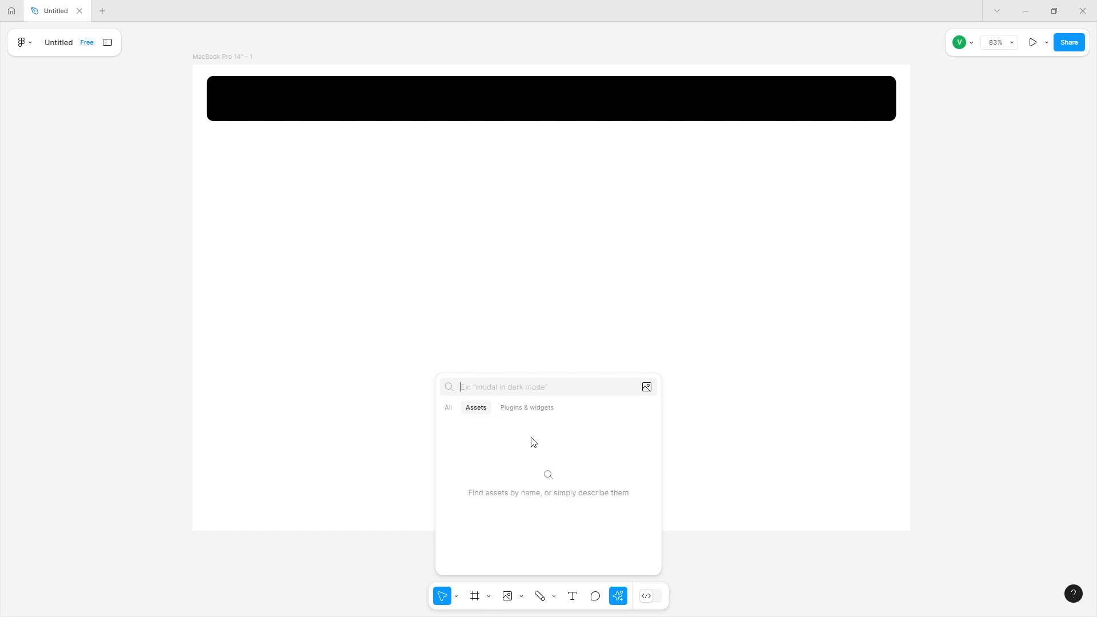
left_click(527, 407)
scroll(531, 536, "down", 2)
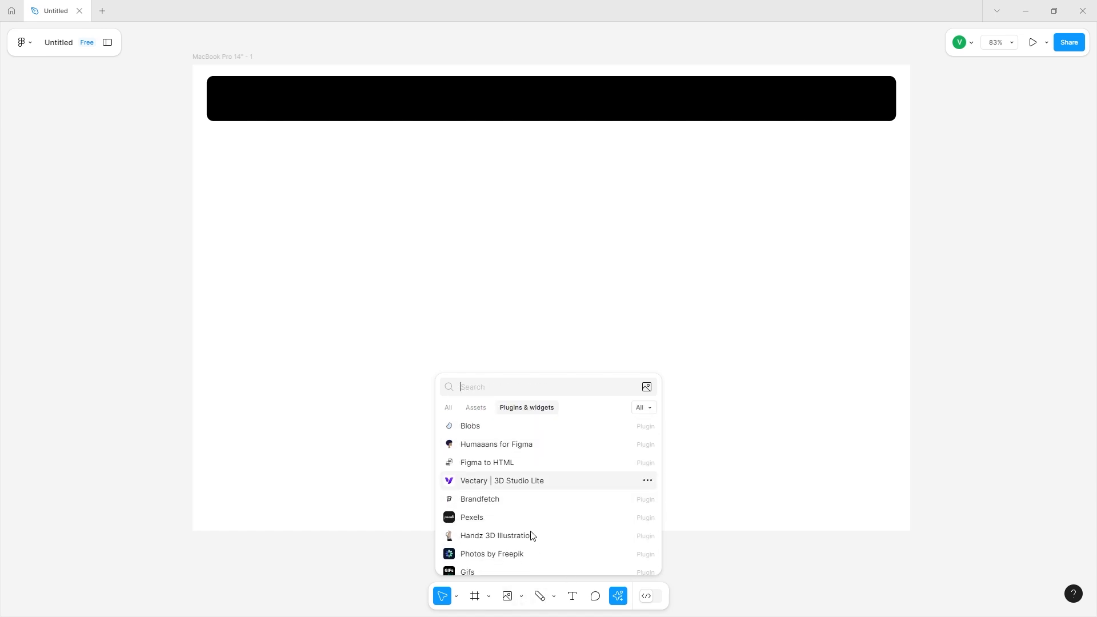
scroll(531, 535, "down", 5)
left_click(695, 575)
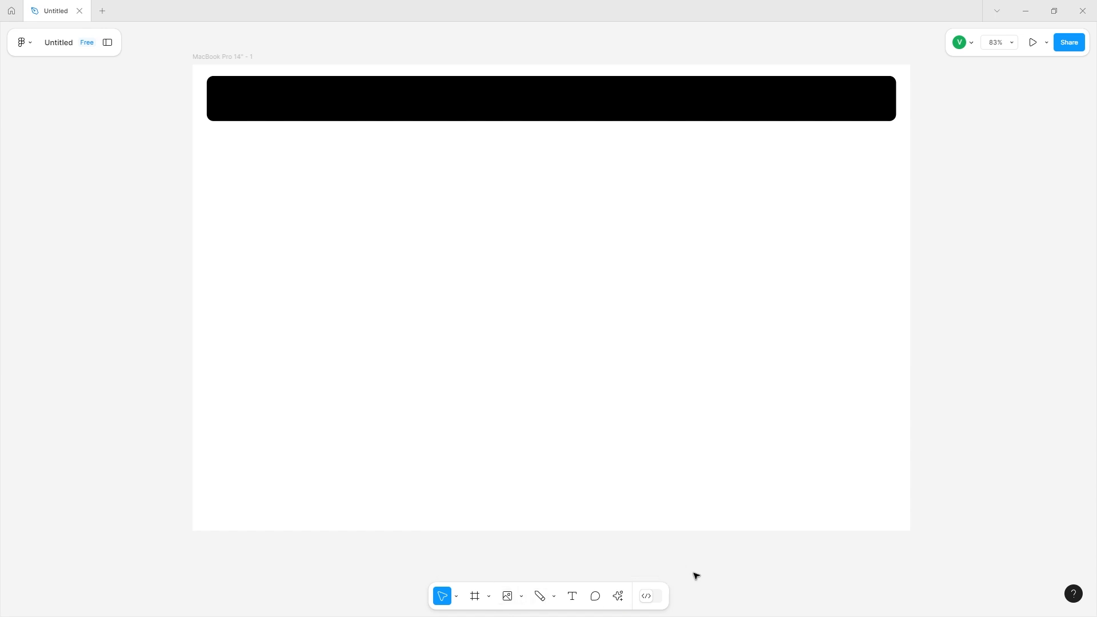
- Switch to Dev Mode to see what it offers, and return to Design Mode
left_click(651, 597)
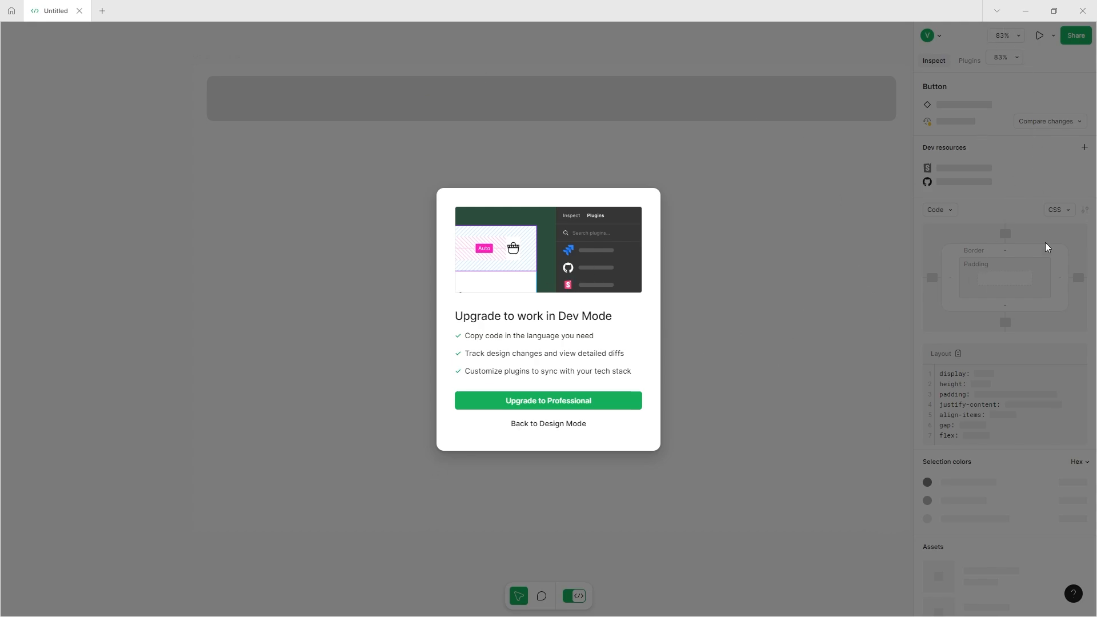
left_click(552, 425)
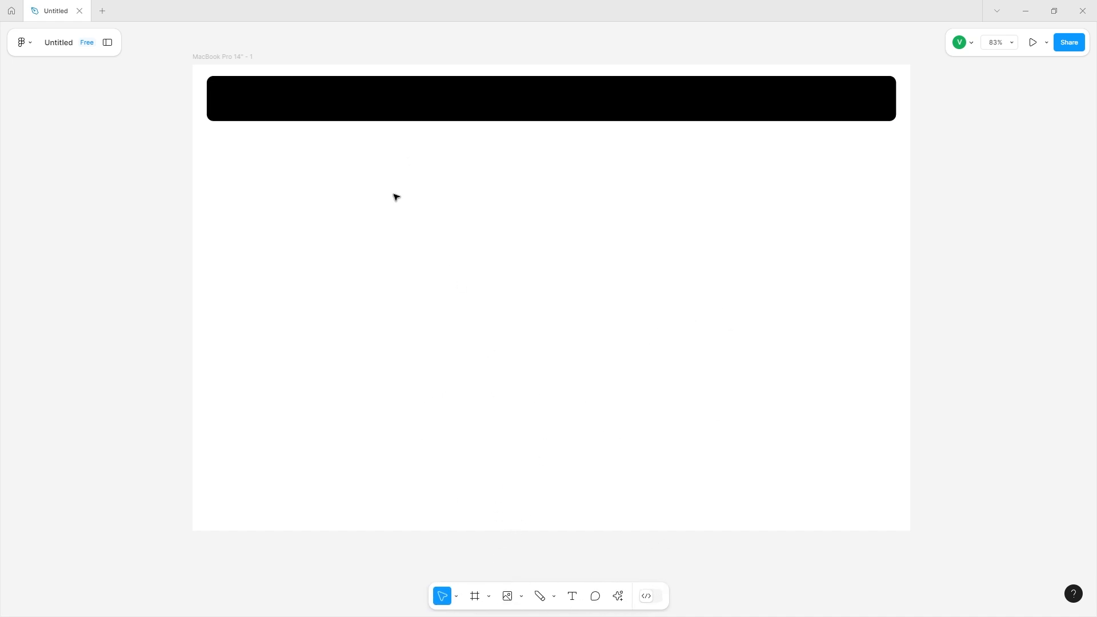
left_click(661, 98)
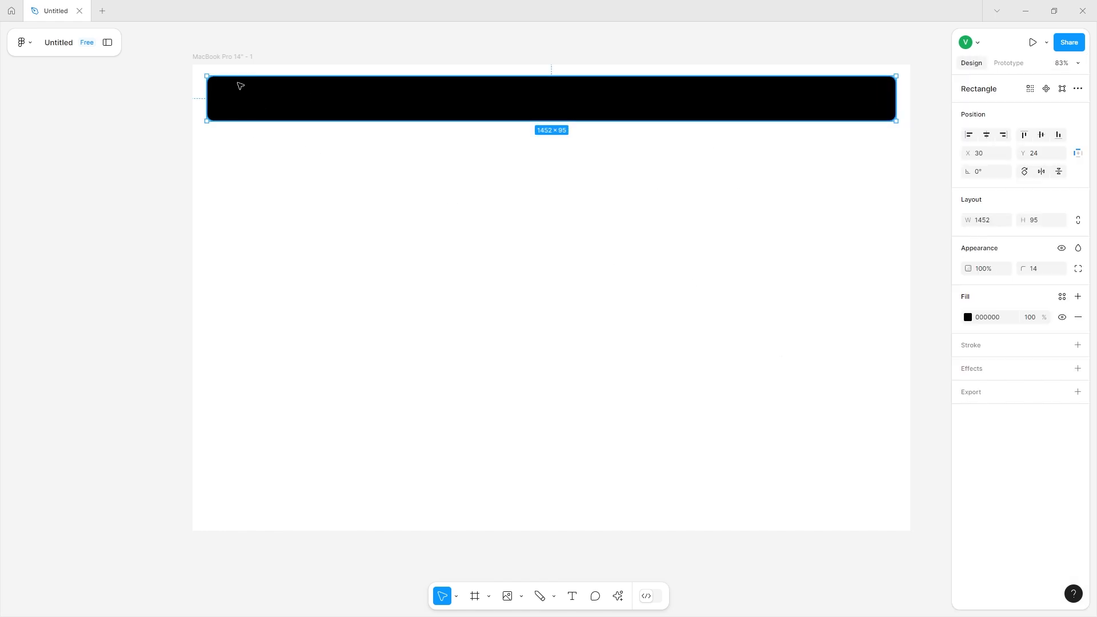
left_click(425, 228)
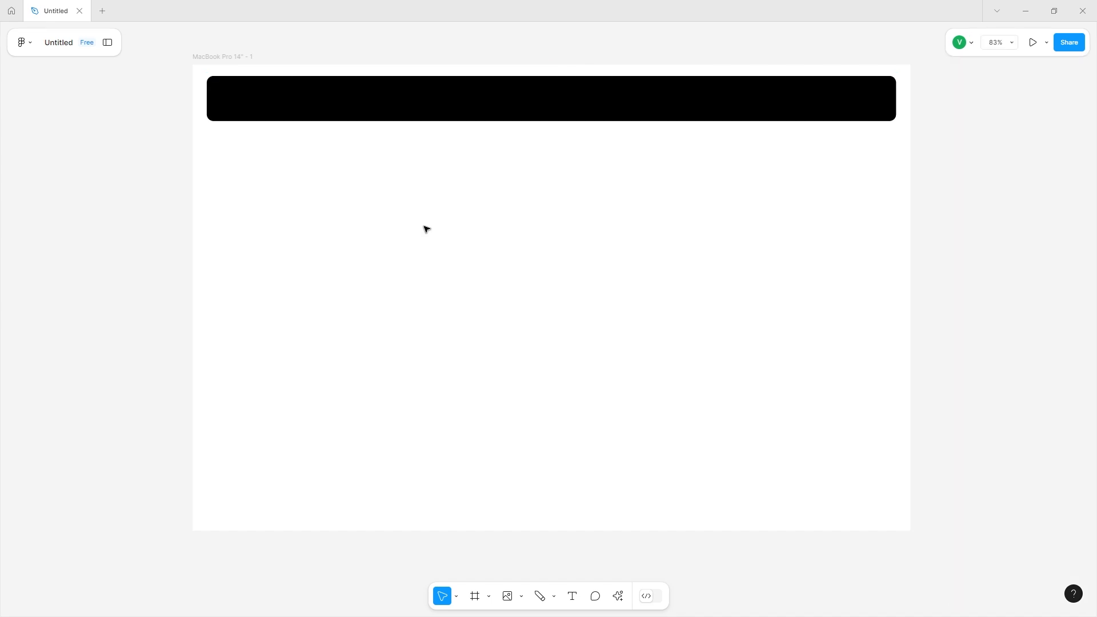
- Sketch a white clock with the Pencil near the black header's left end: a circle about 62 × 53 with hands about 17.5 × 17.5
left_click(539, 595)
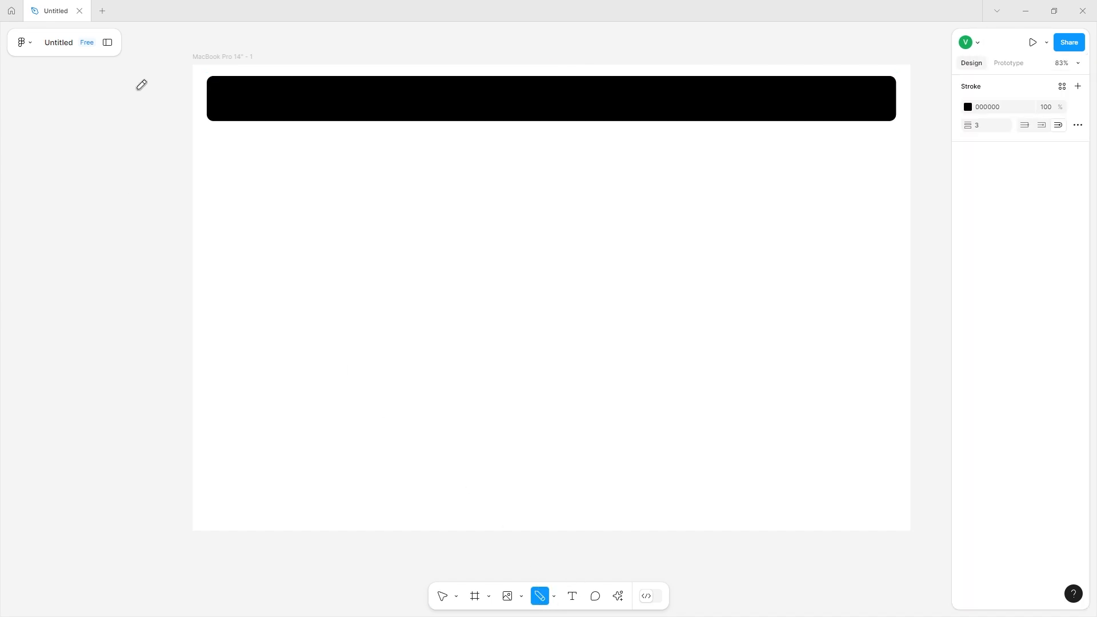
scroll(214, 74, "up", 10)
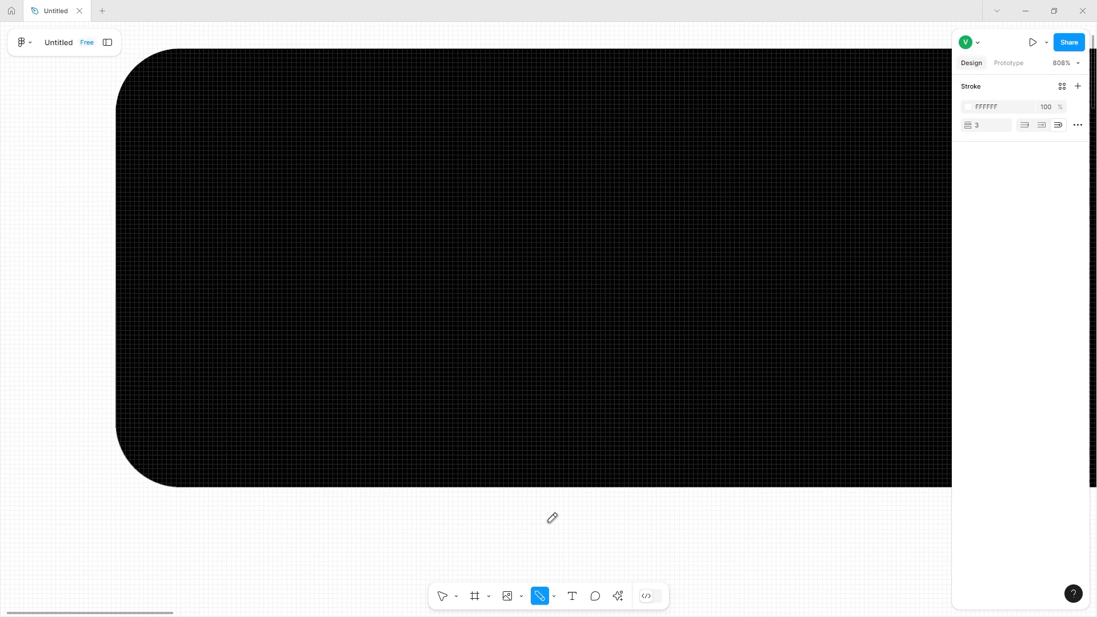
scroll(539, 570, "down", 4)
scroll(515, 543, "down", 1)
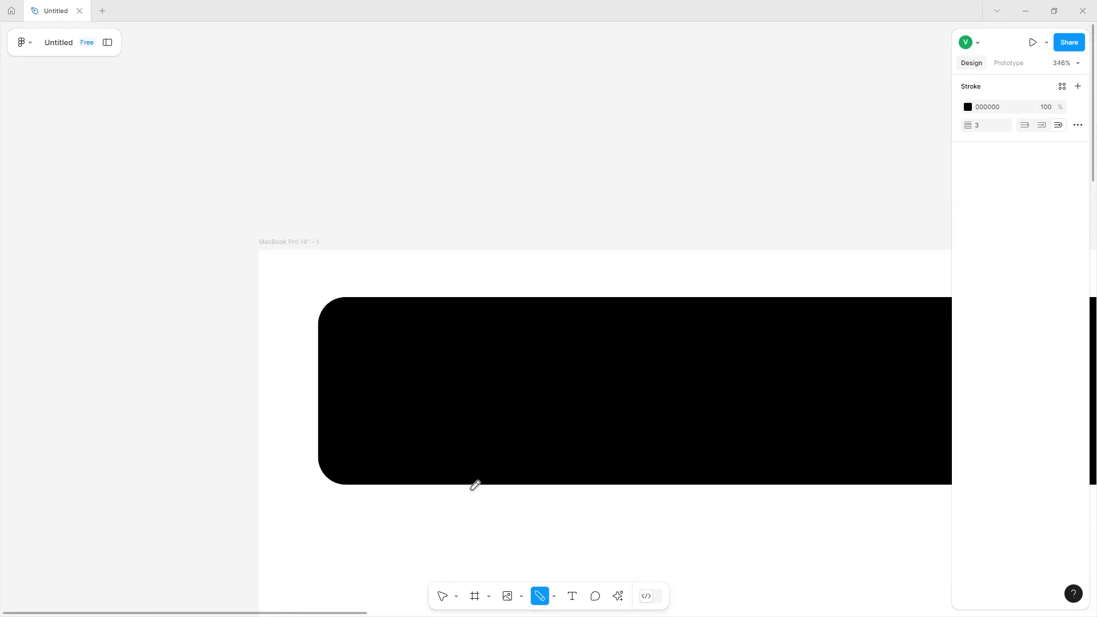
scroll(400, 319, "down", 3)
scroll(359, 215, "up", 2)
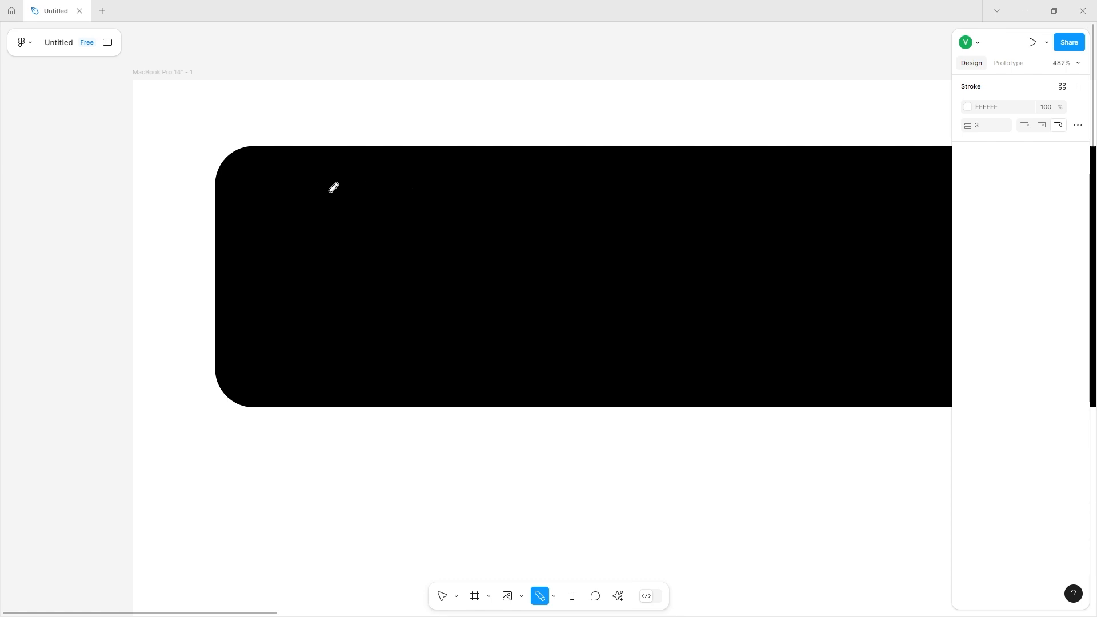
left_click_drag(318, 193, 343, 179)
left_click_drag(383, 184, 430, 231)
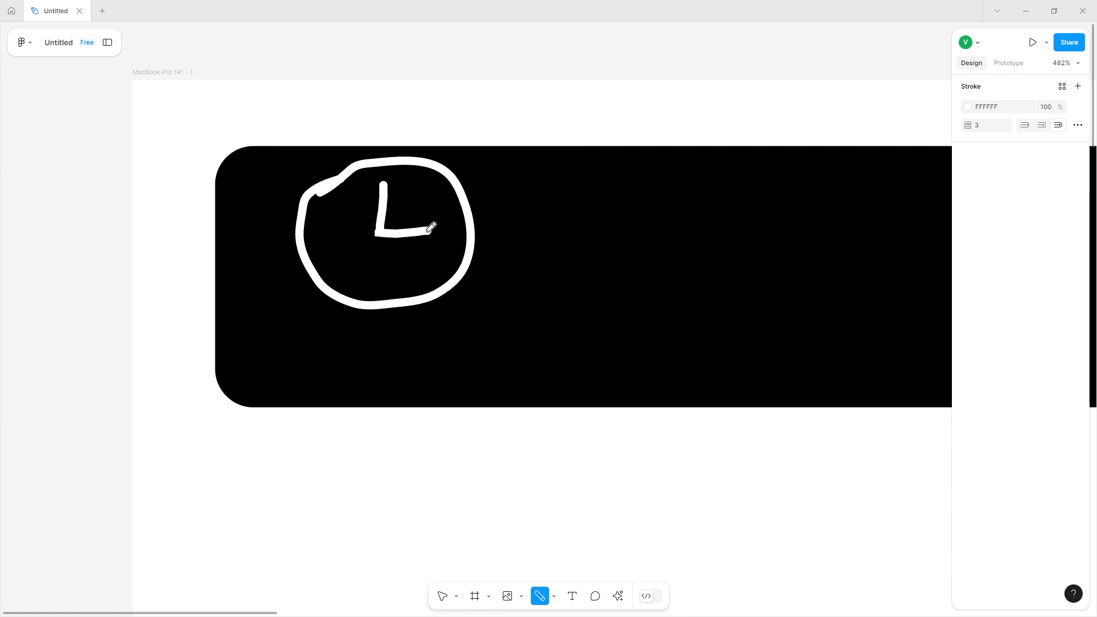
- Group the clock's circle and hands, and move the group within the black header to X 53, Y 44
left_click(443, 596)
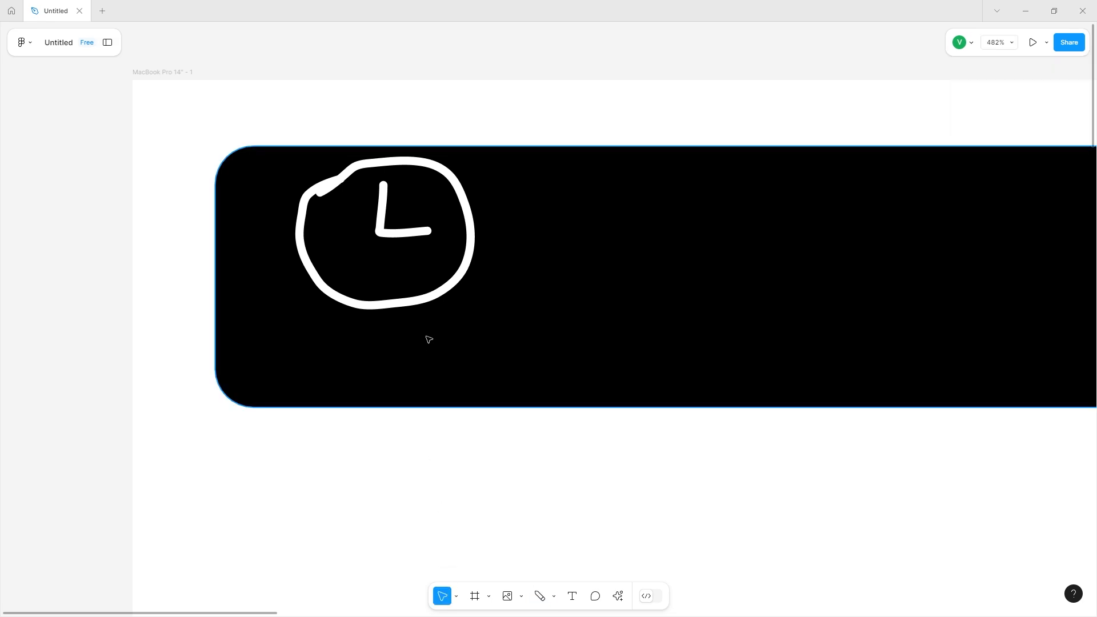
left_click(386, 233)
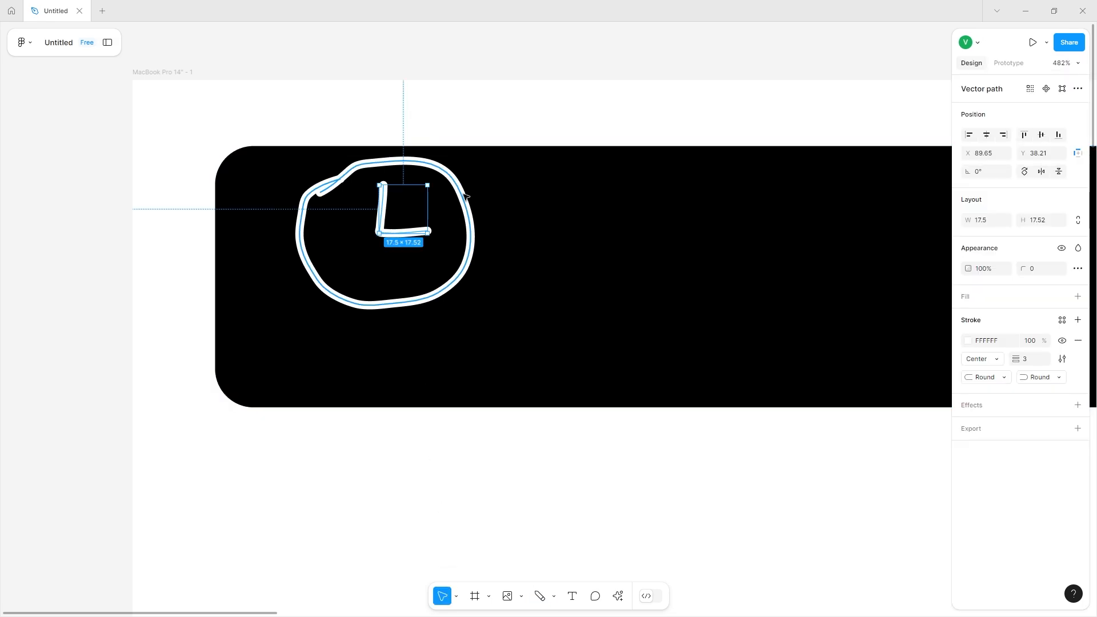
left_click(464, 196, "shift")
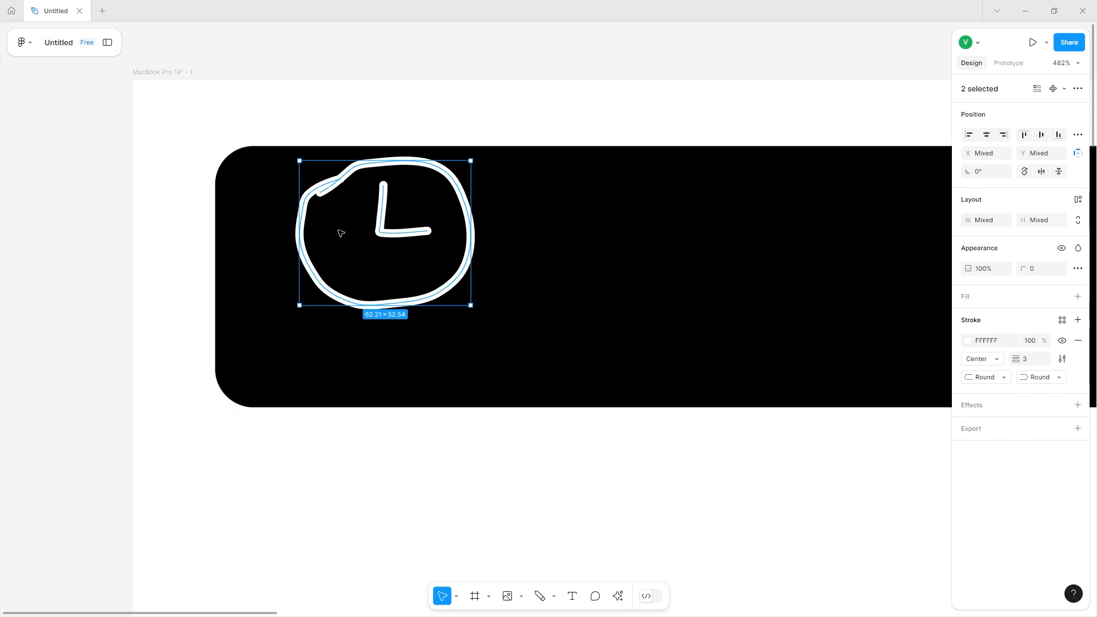
right_click(387, 239)
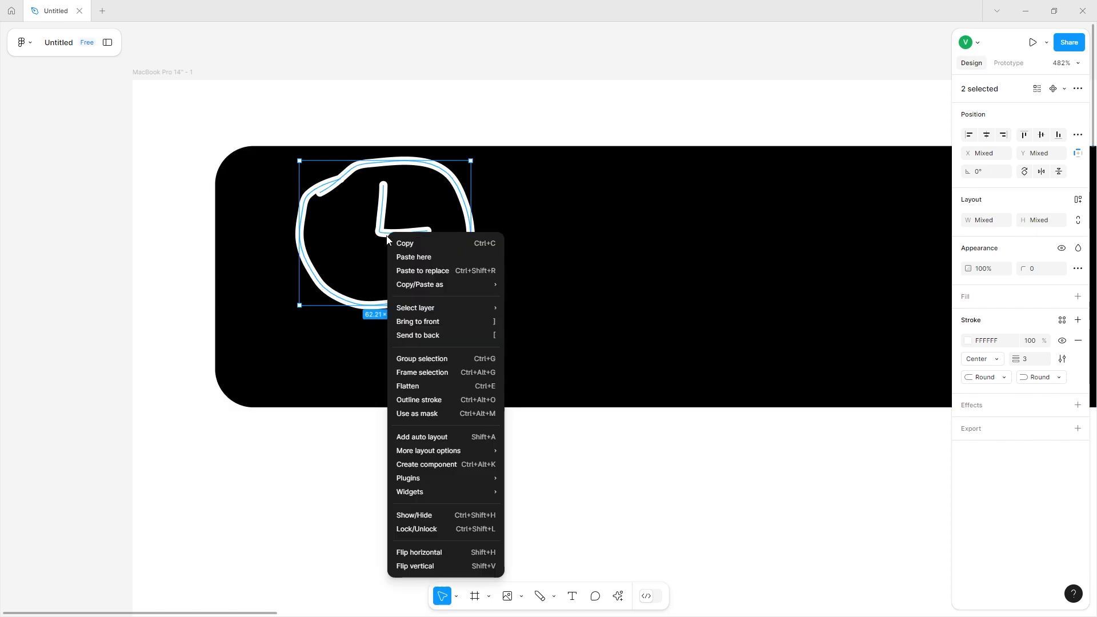
left_click(430, 359)
left_click_drag(406, 227, 384, 261)
left_click_drag(306, 222, 309, 225)
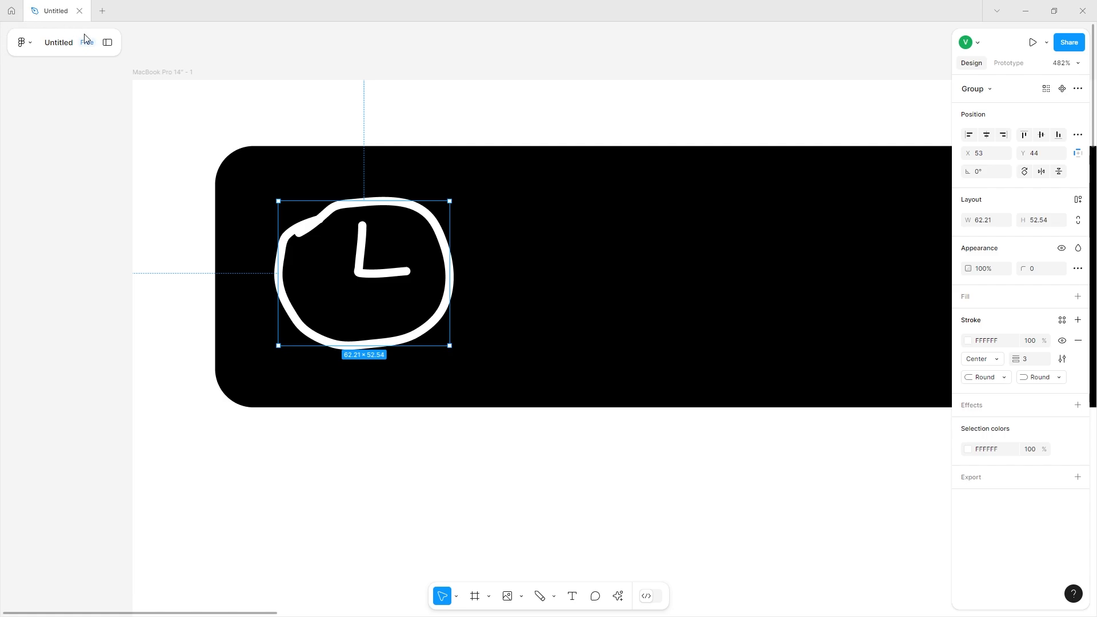
- Show the layers list, select the clock's circle and hands individually, and select the whole Group 1
left_click(108, 42)
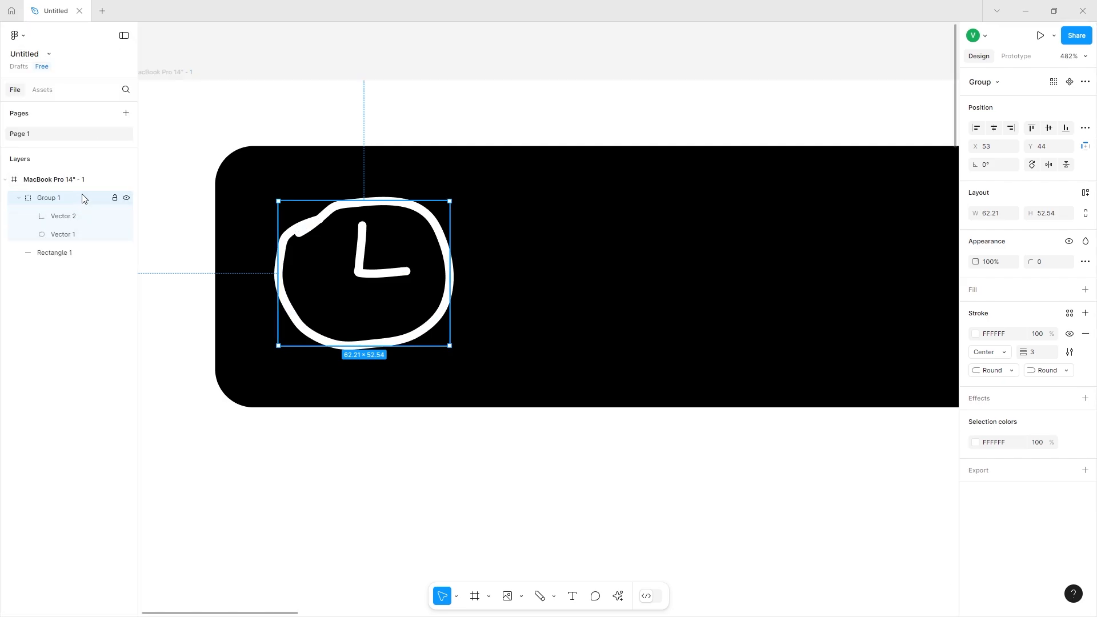
left_click(67, 236)
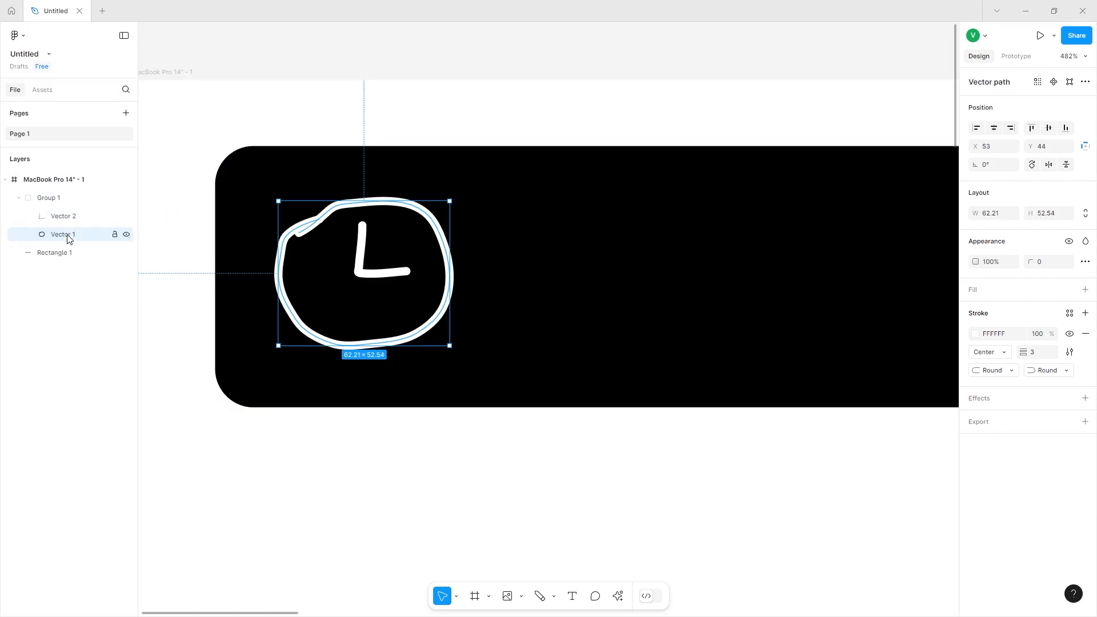
left_click(72, 198)
mouse_move(71, 216)
left_mouse_down()
mouse_move(71, 196)
mouse_move(62, 227)
left_mouse_up()
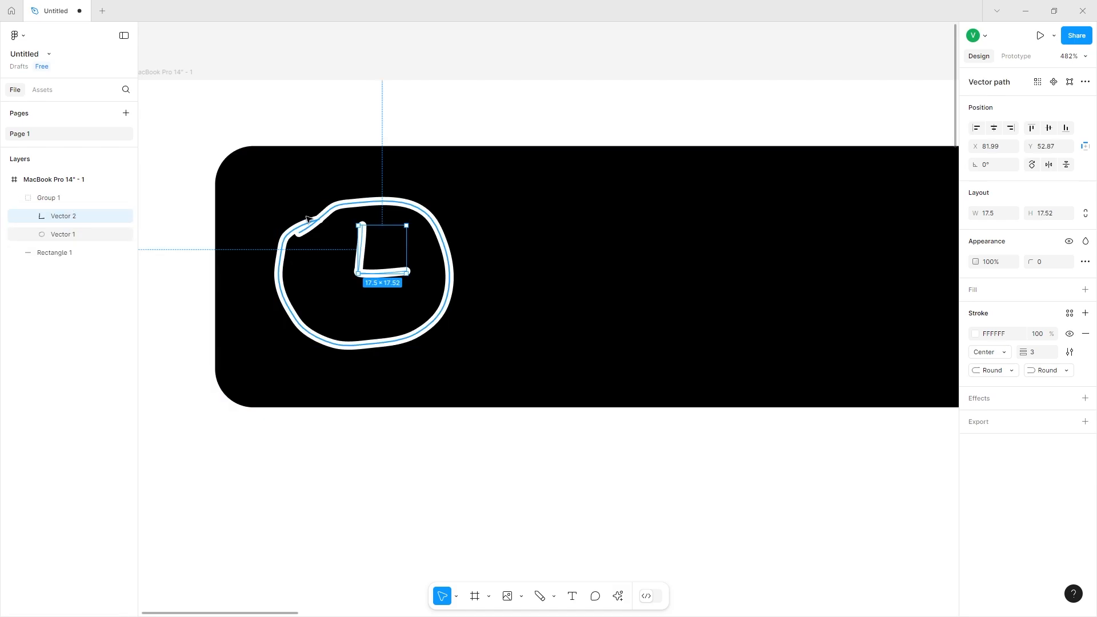
left_click(48, 198)
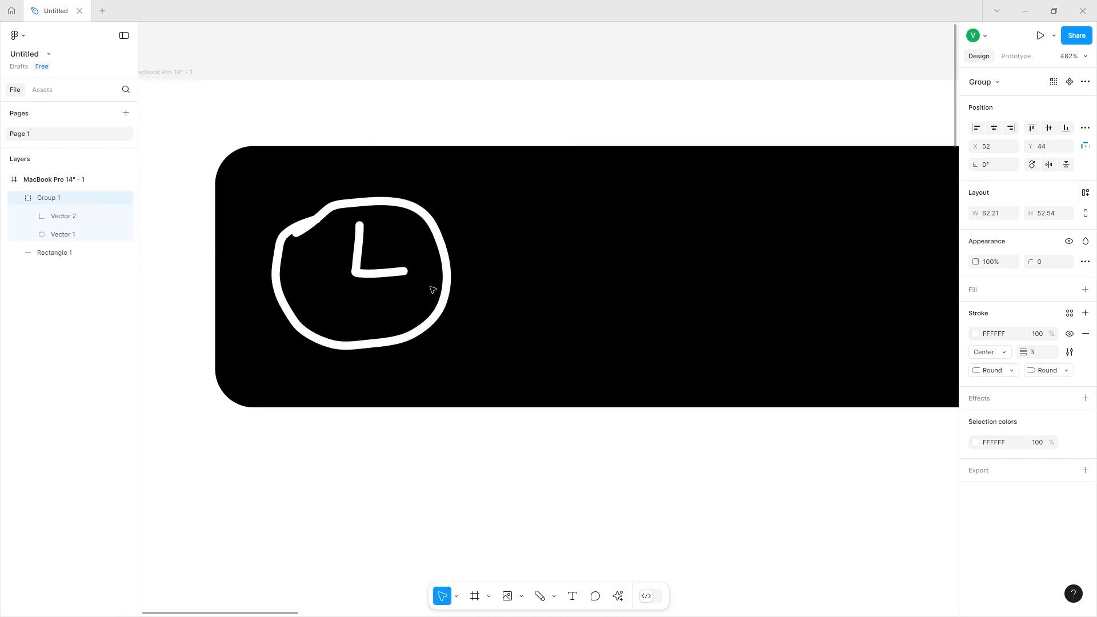
- Shift the clock group to about X 55, Y 46, and add the white text "Aspire" beside it on the black header
left_click_drag(432, 289, 441, 295)
left_click(572, 596)
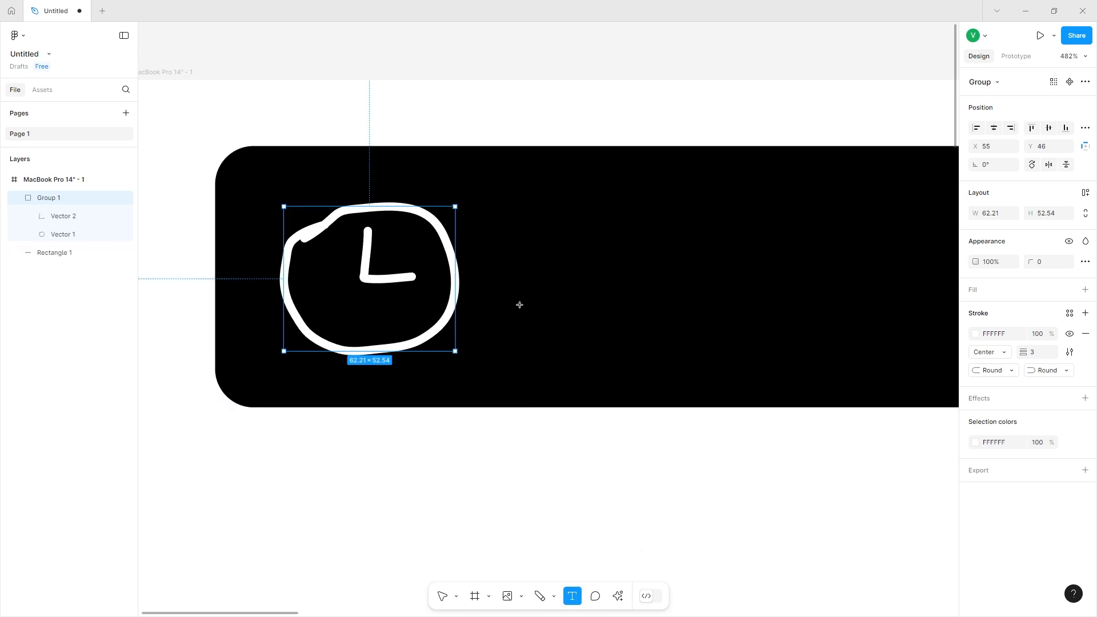
left_click(521, 229)
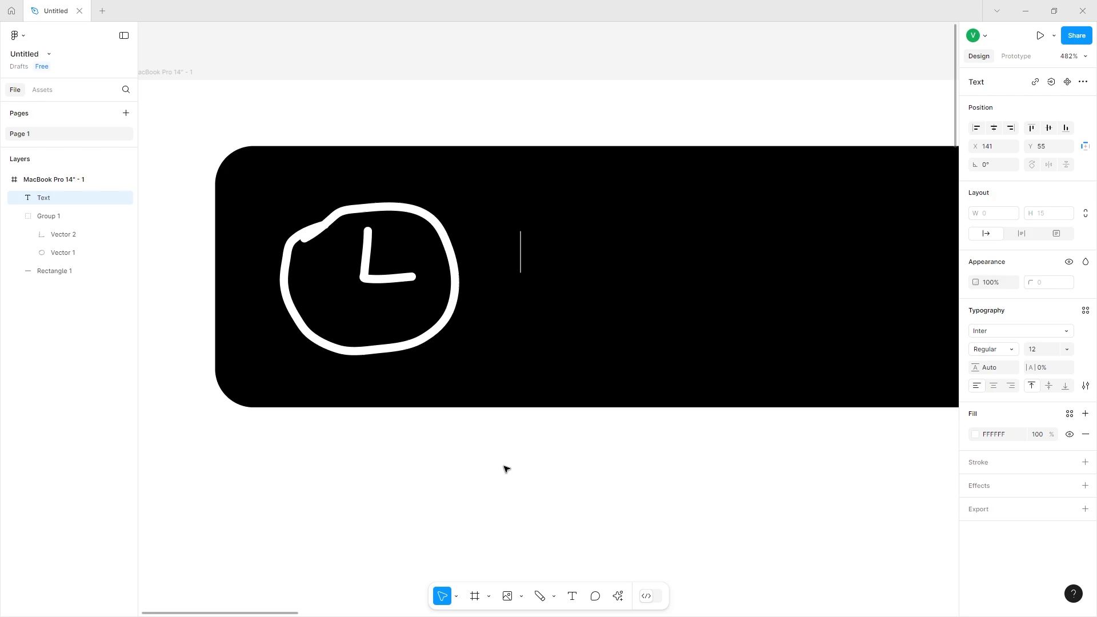
type("AS")
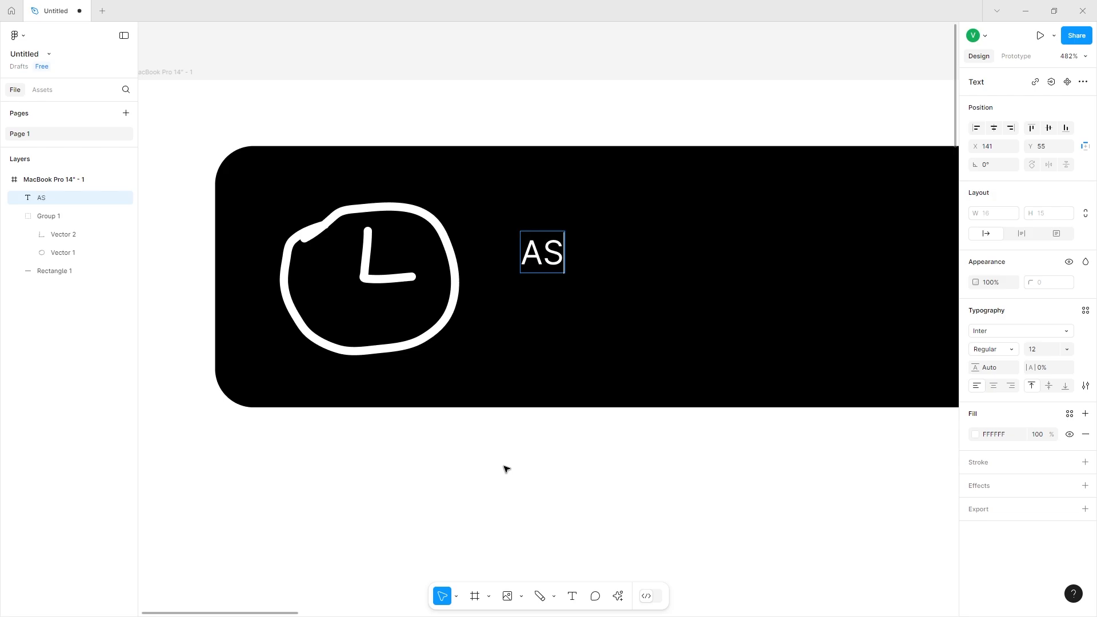
key("BackSpace")
type("spo")
key("BackSpace")
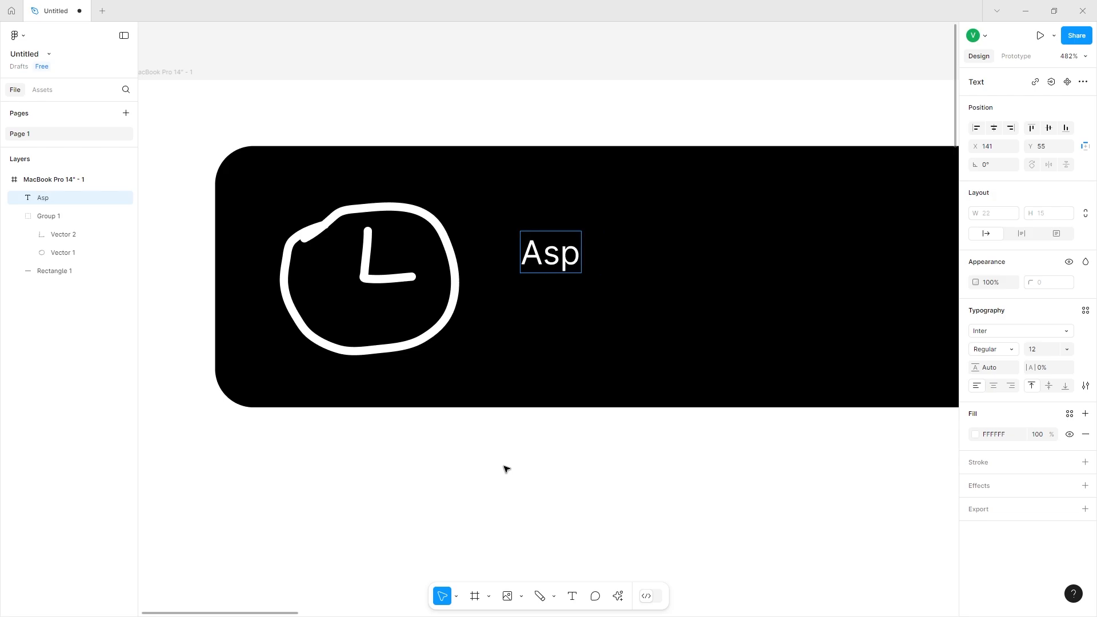
type("ire")
key("Escape")
- Shrink the clock group to about 52 × 44
left_click(442, 331)
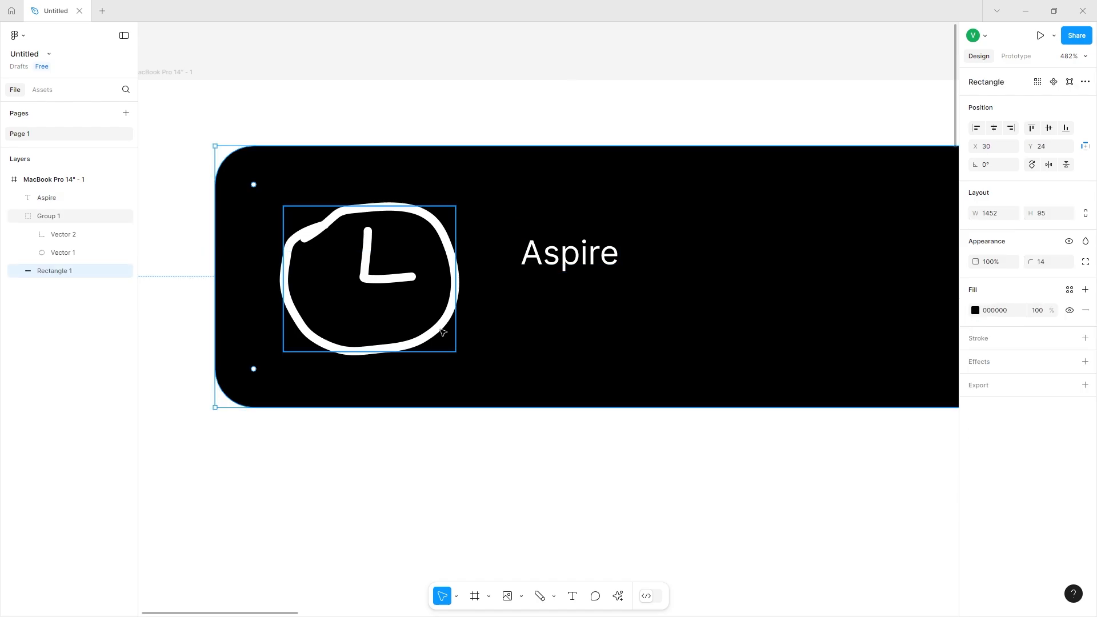
left_click(442, 332)
left_click_drag(459, 346, 428, 324)
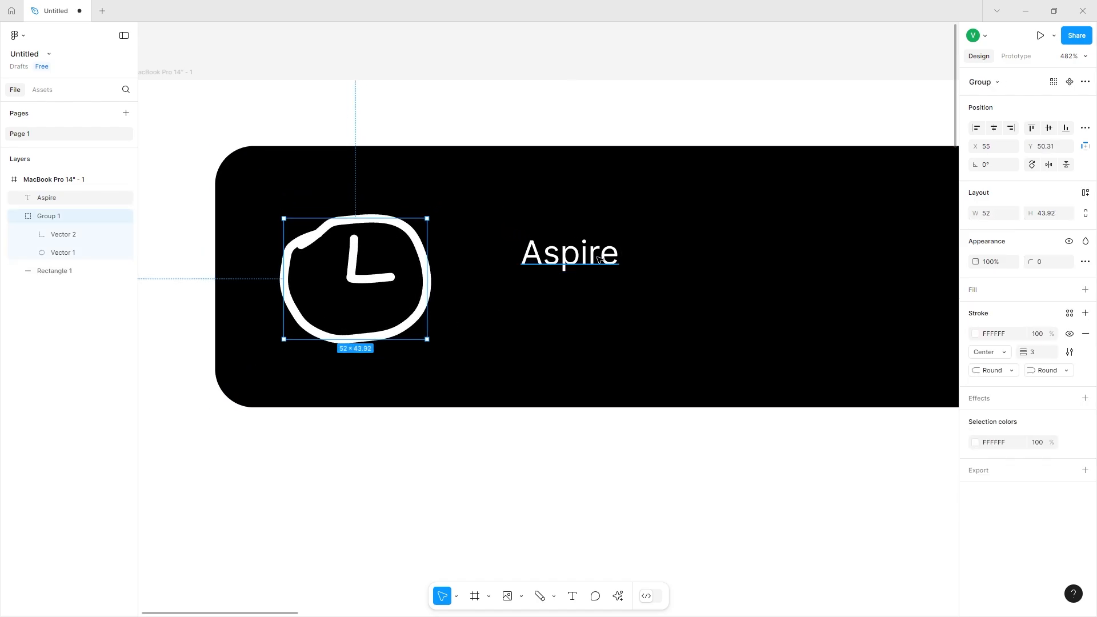
- Set the "Aspire" text's font size to 32 and move it closer to the clock, to X 123, Y 52
left_click(571, 255)
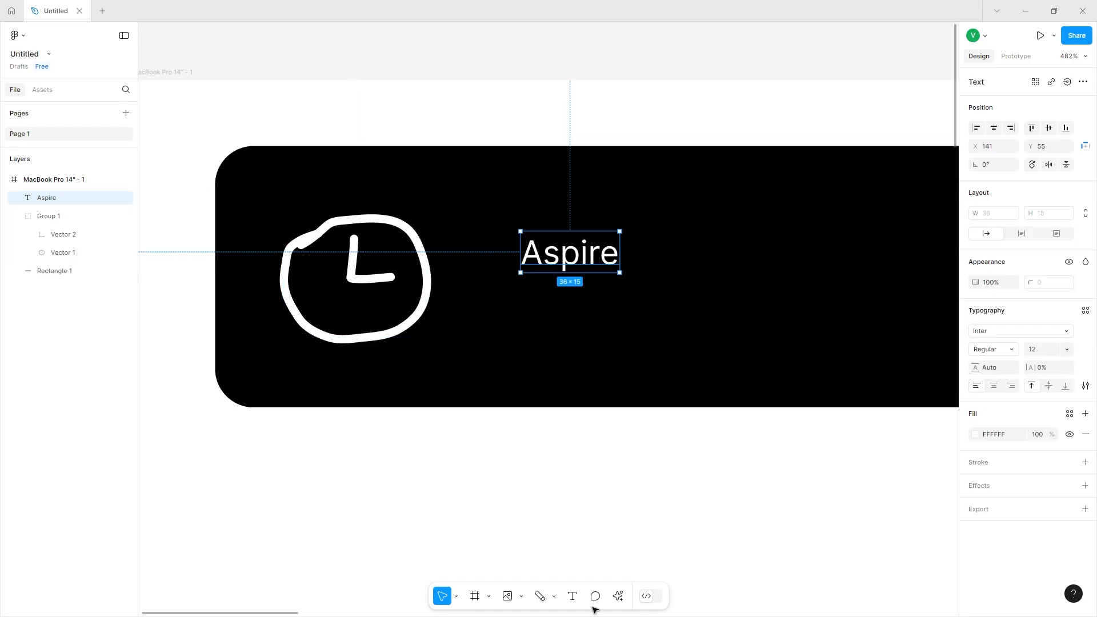
left_click(1066, 350)
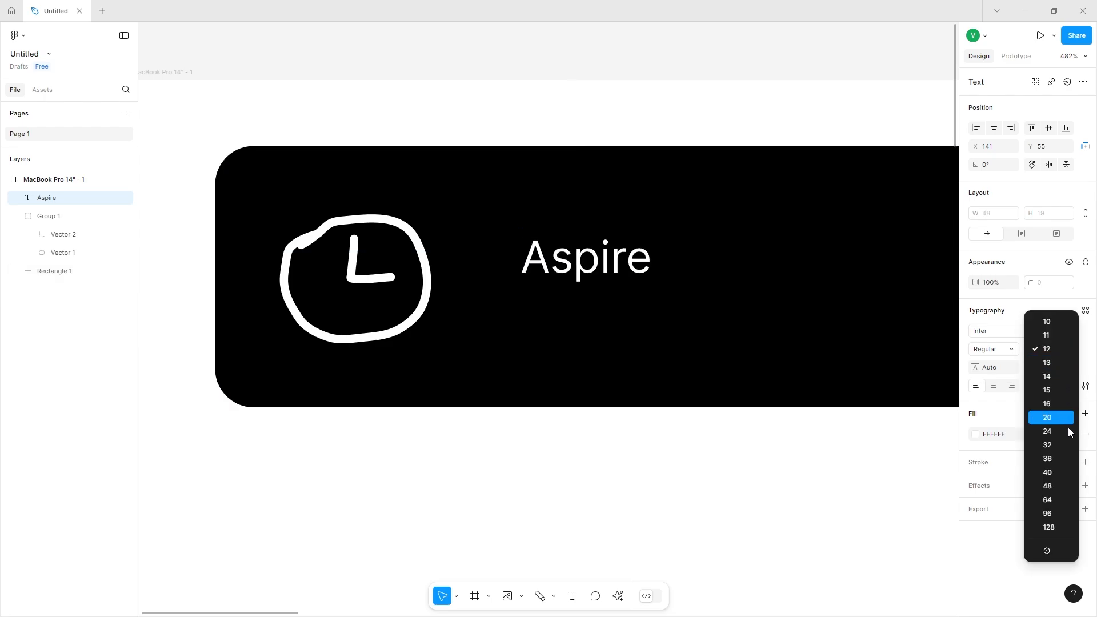
left_click(1063, 451)
left_click_drag(746, 331, 700, 327)
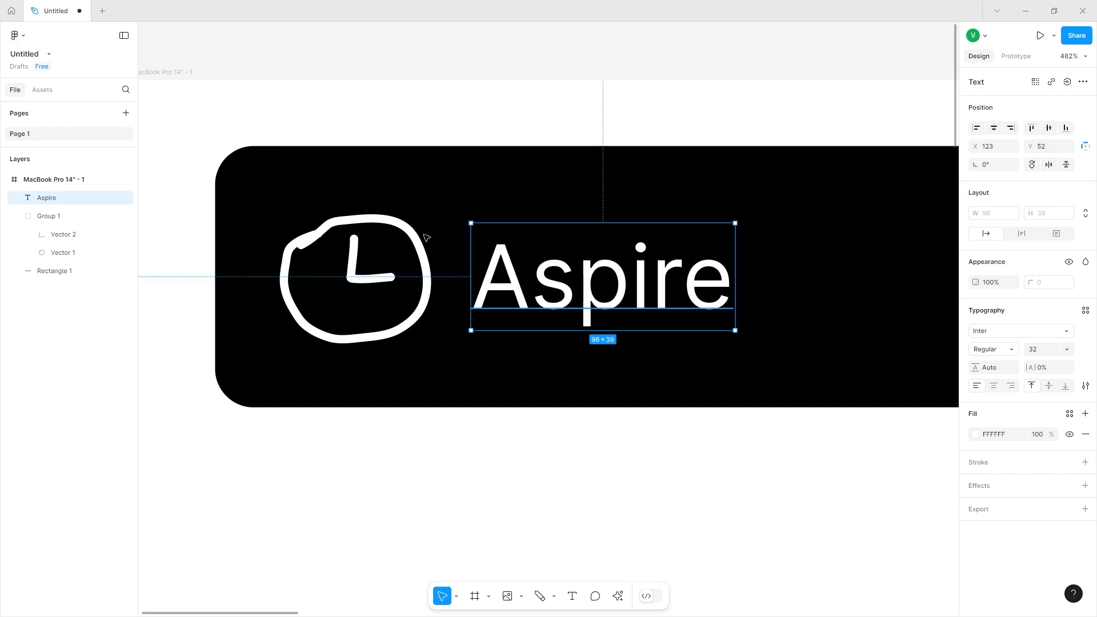
- Narrow the clock group to about 49 wide from its outer side, and nudge the "Aspire" text to X 122
left_click(333, 230)
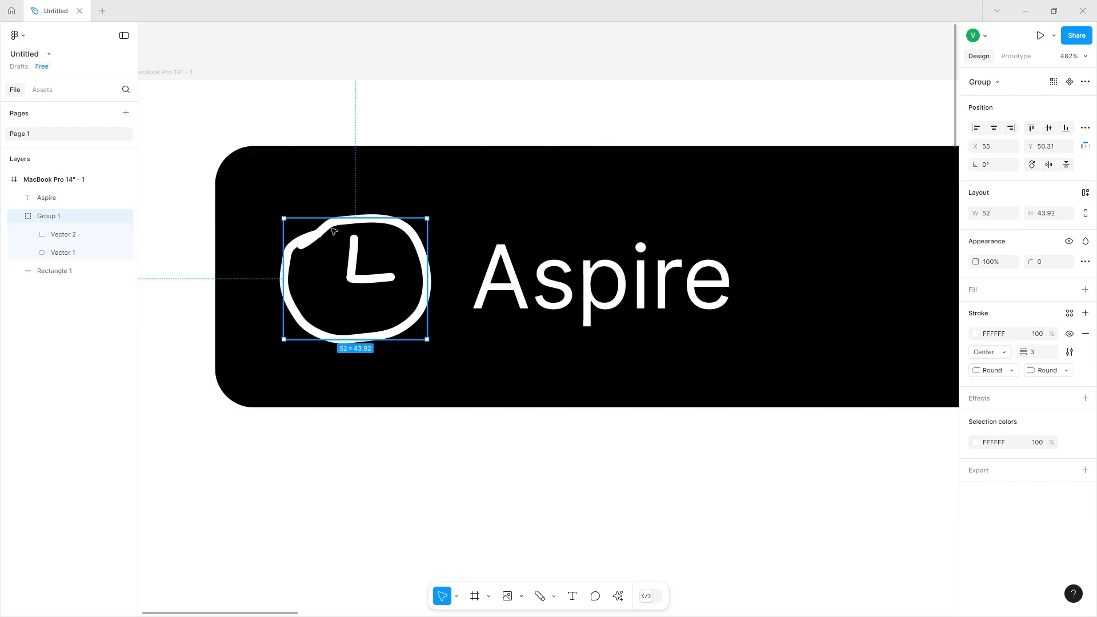
left_click_drag(288, 260, 294, 260)
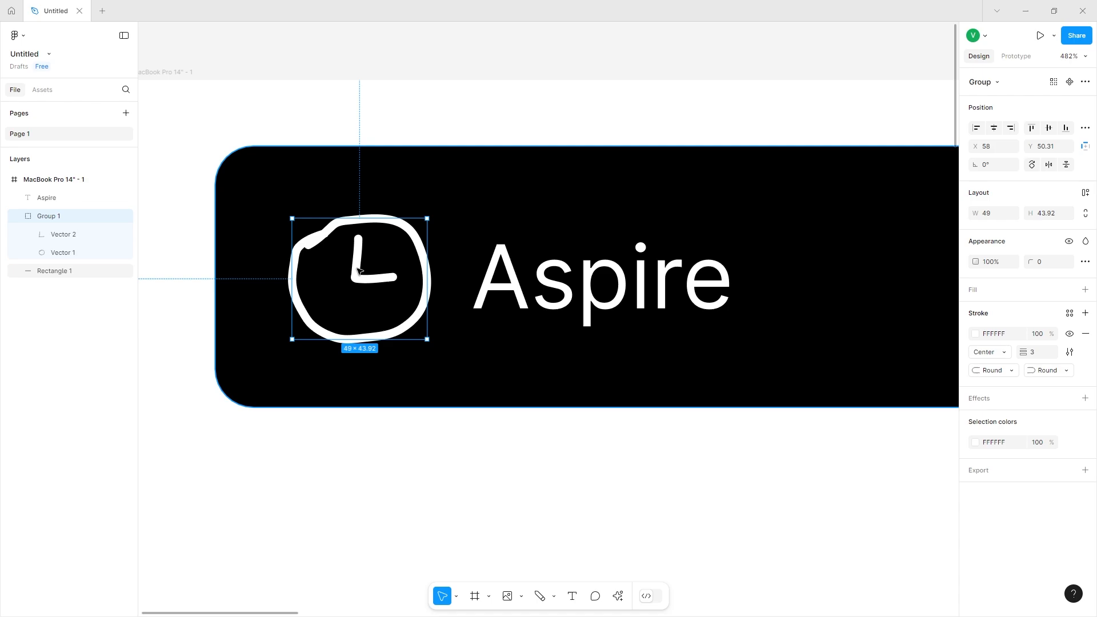
left_click(489, 283)
key("Left")
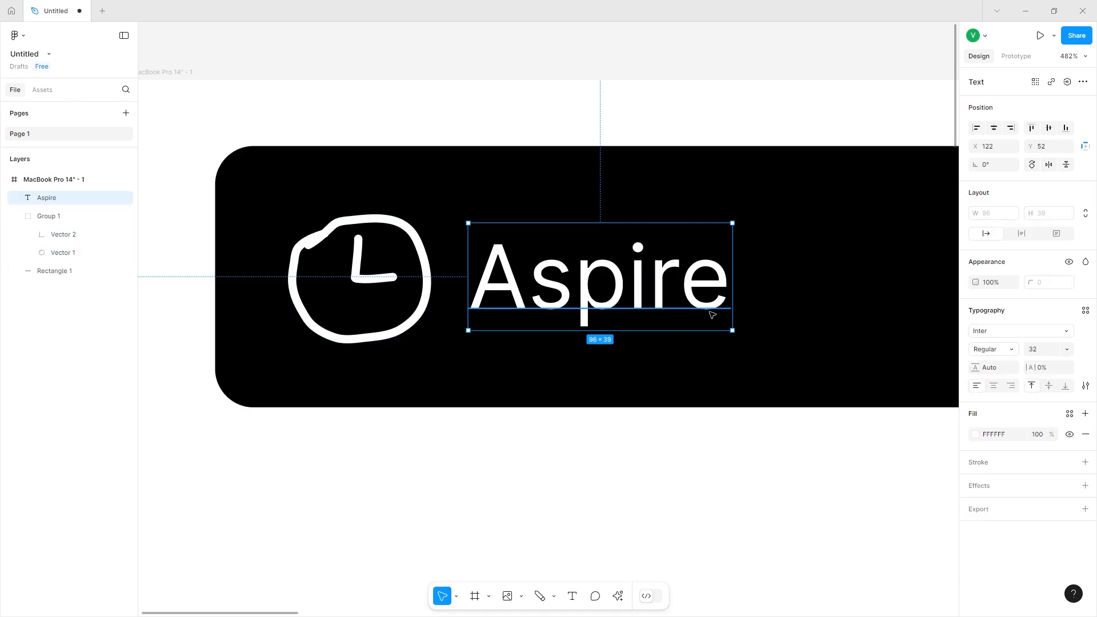
- Preview different fonts on the "Aspire" text and change its font to Pompiere
left_click(1029, 332)
scroll(920, 447, "down", 3)
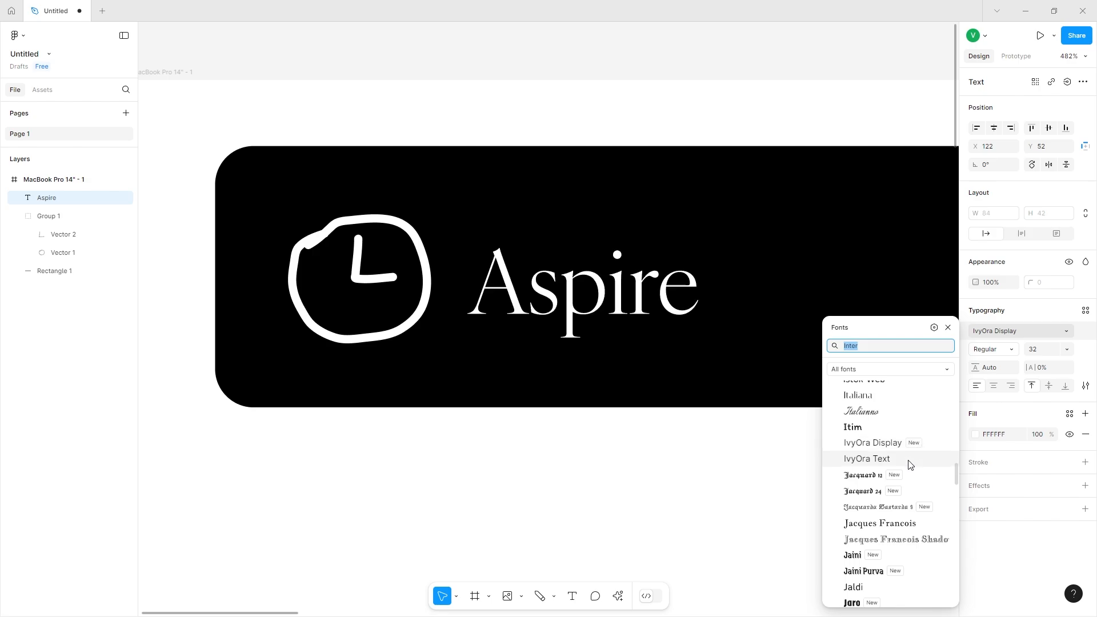
scroll(887, 518, "down", 1)
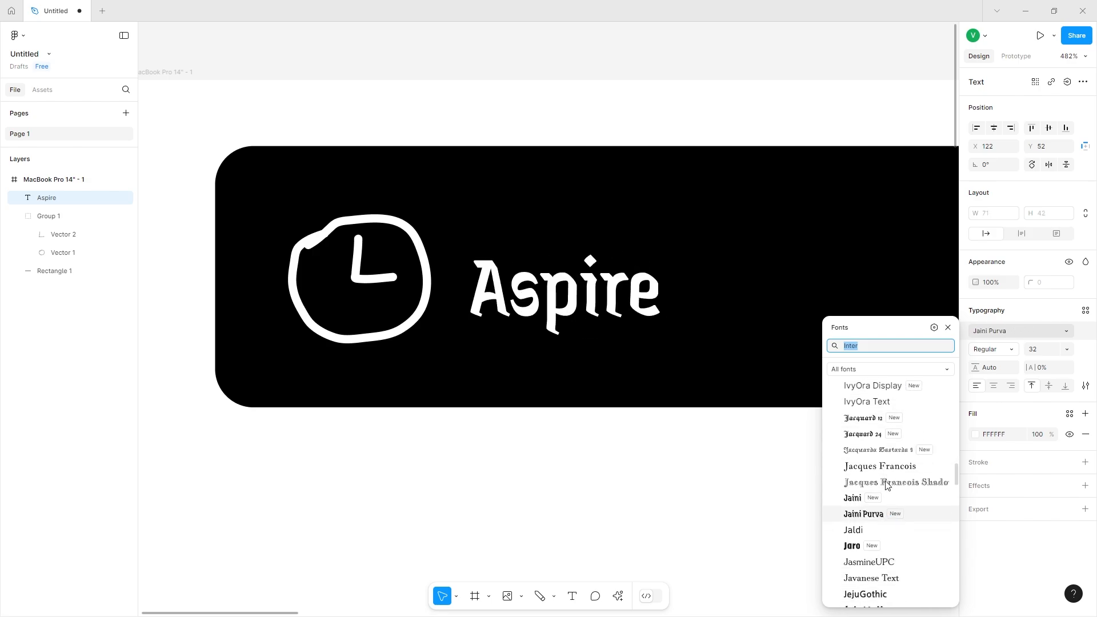
scroll(874, 537, "down", 9)
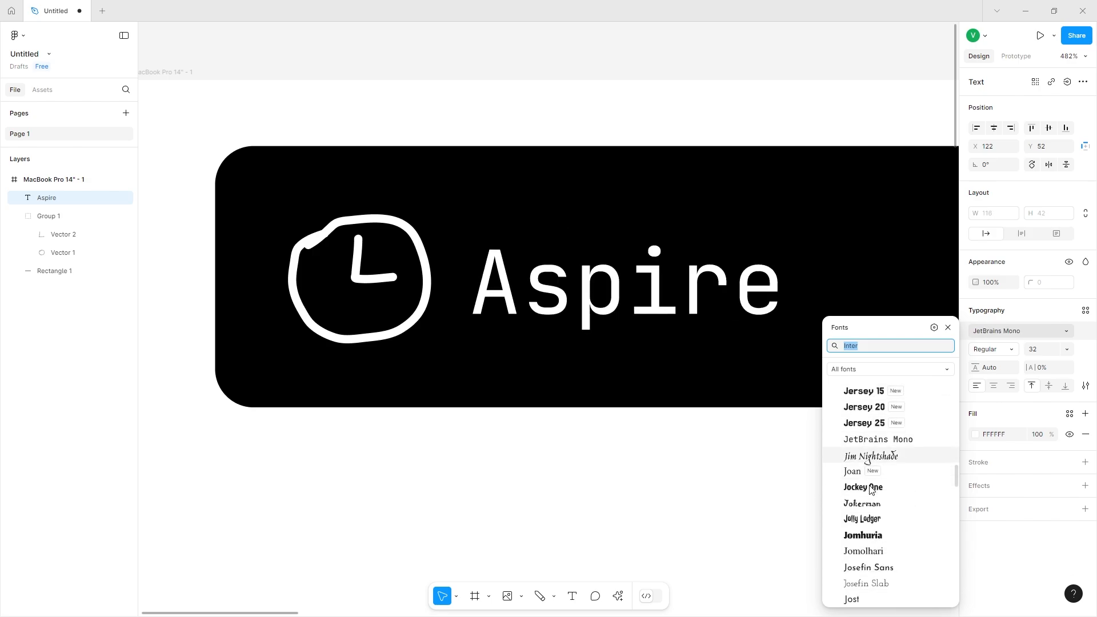
left_click(869, 483)
scroll(870, 490, "down", 15)
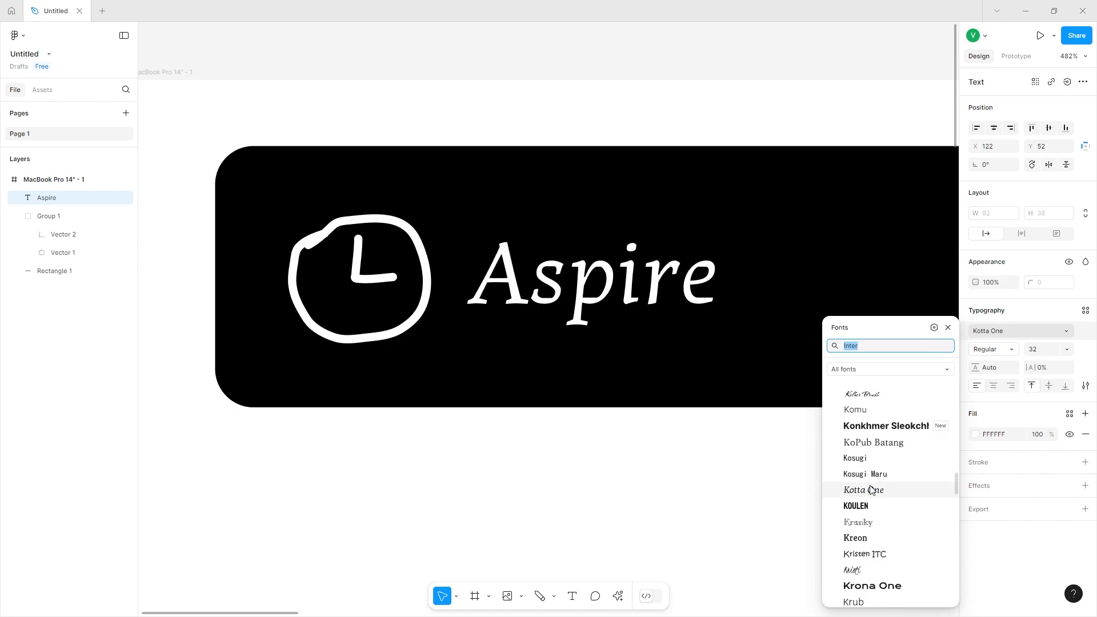
scroll(870, 489, "down", 20)
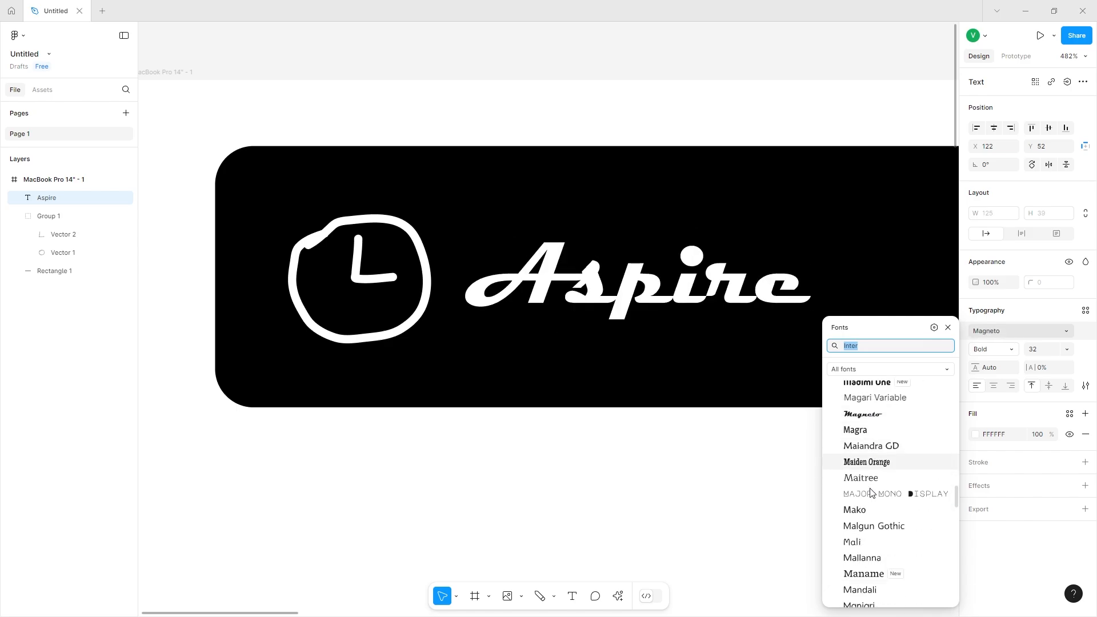
scroll(870, 491, "down", 20)
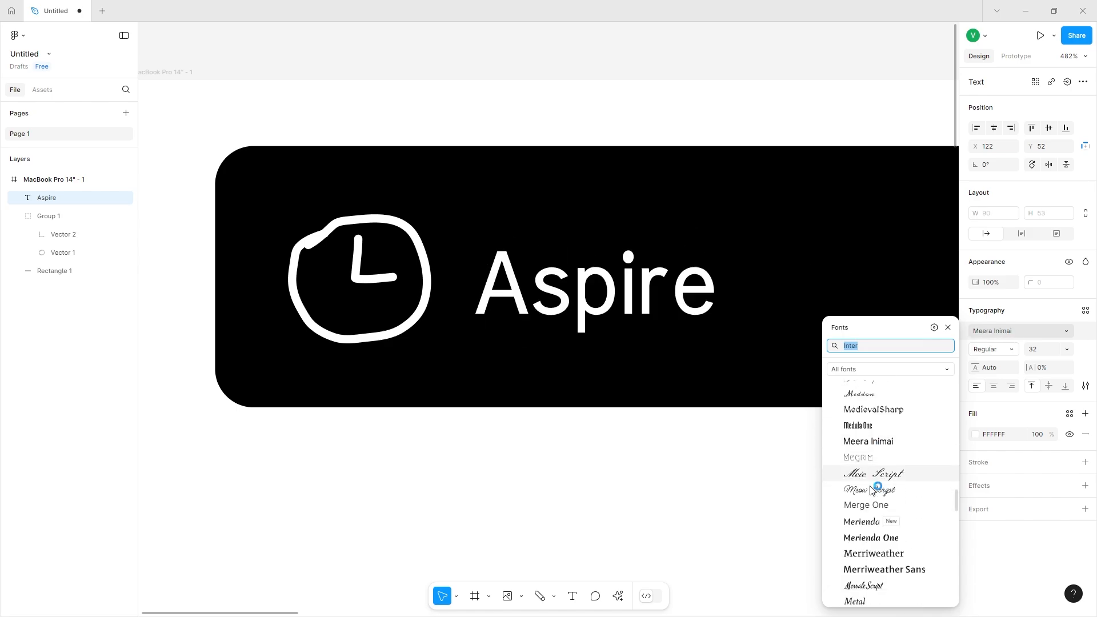
scroll(870, 490, "down", 10)
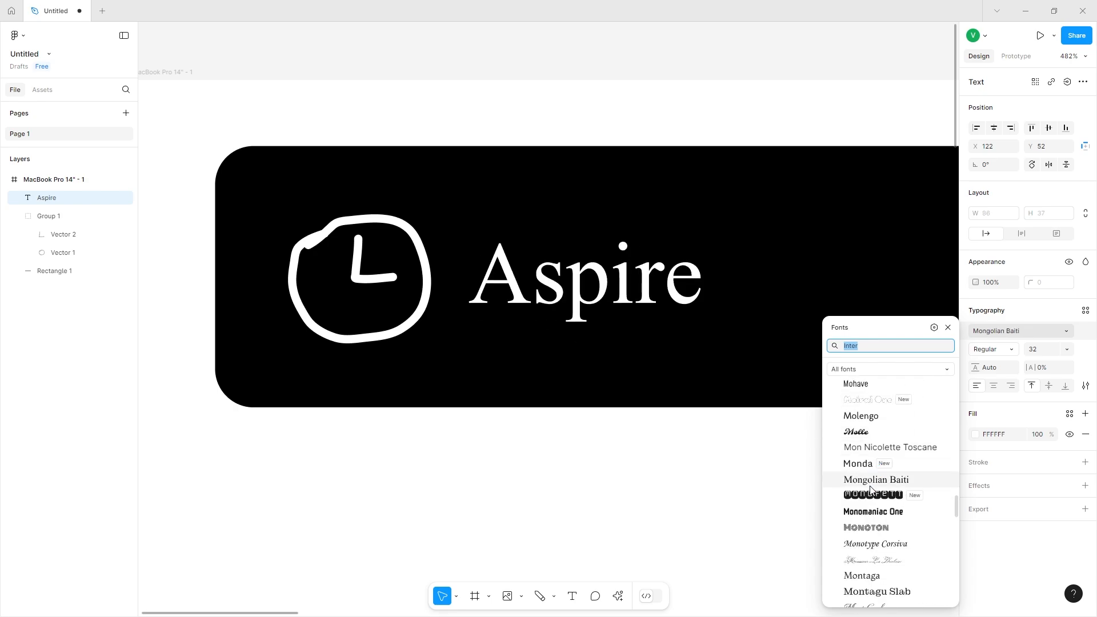
scroll(870, 490, "down", 20)
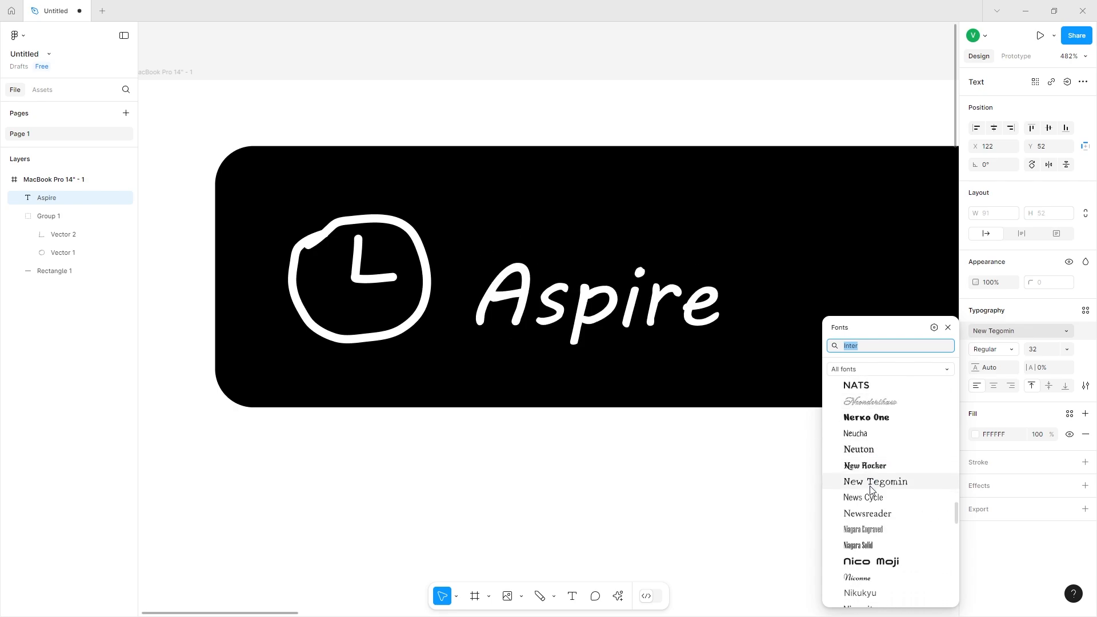
scroll(870, 489, "down", 5)
scroll(870, 489, "down", 20)
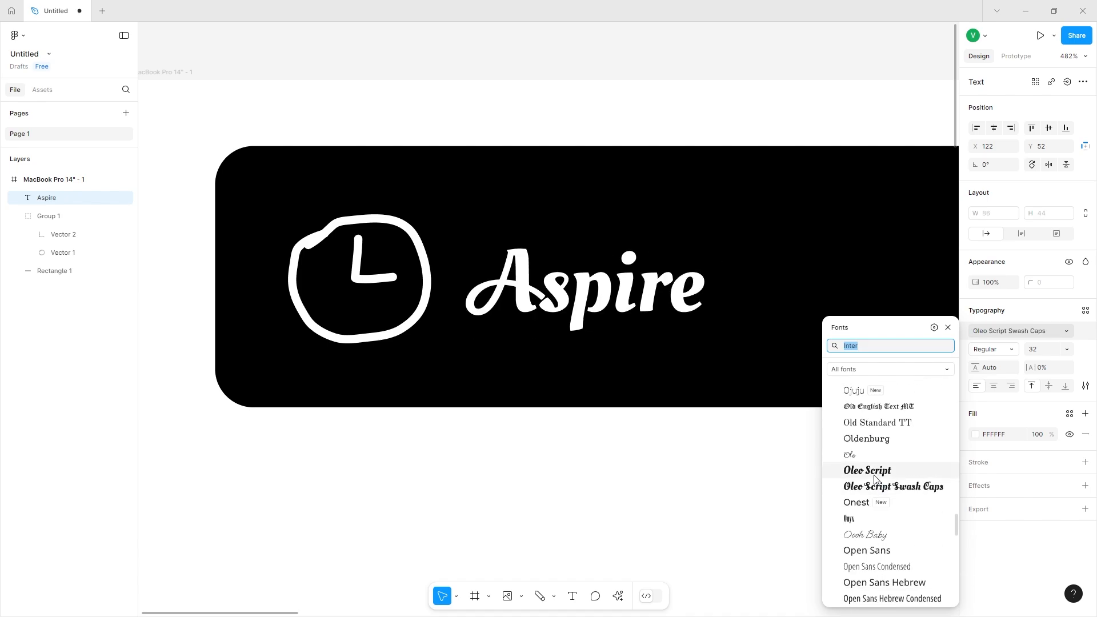
scroll(870, 490, "down", 15)
scroll(876, 479, "down", 6)
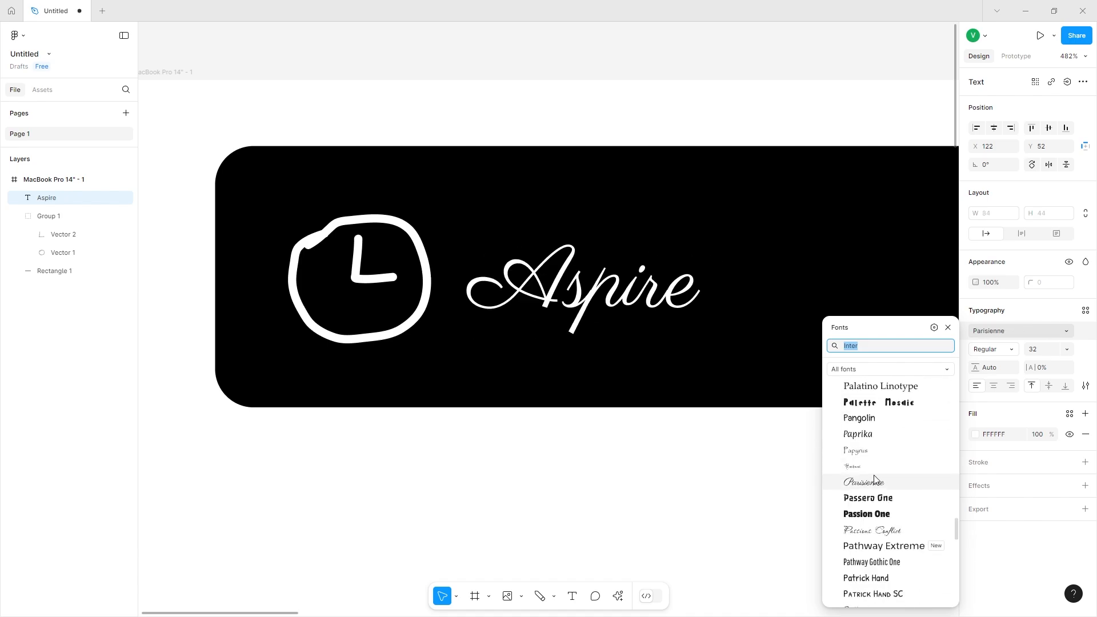
scroll(878, 441, "down", 5)
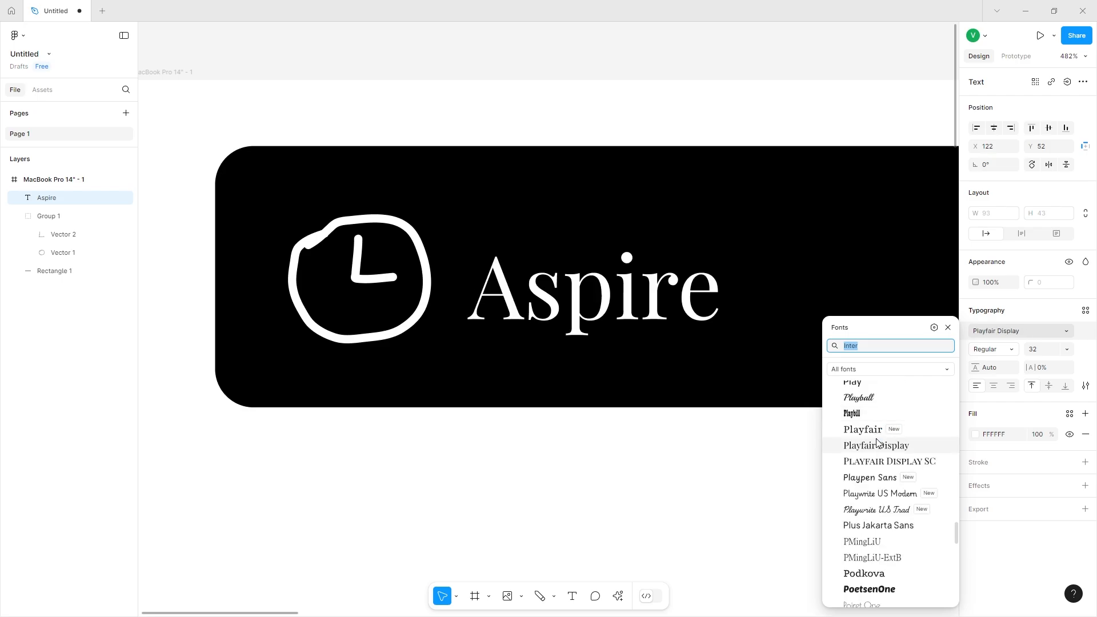
key("Escape")
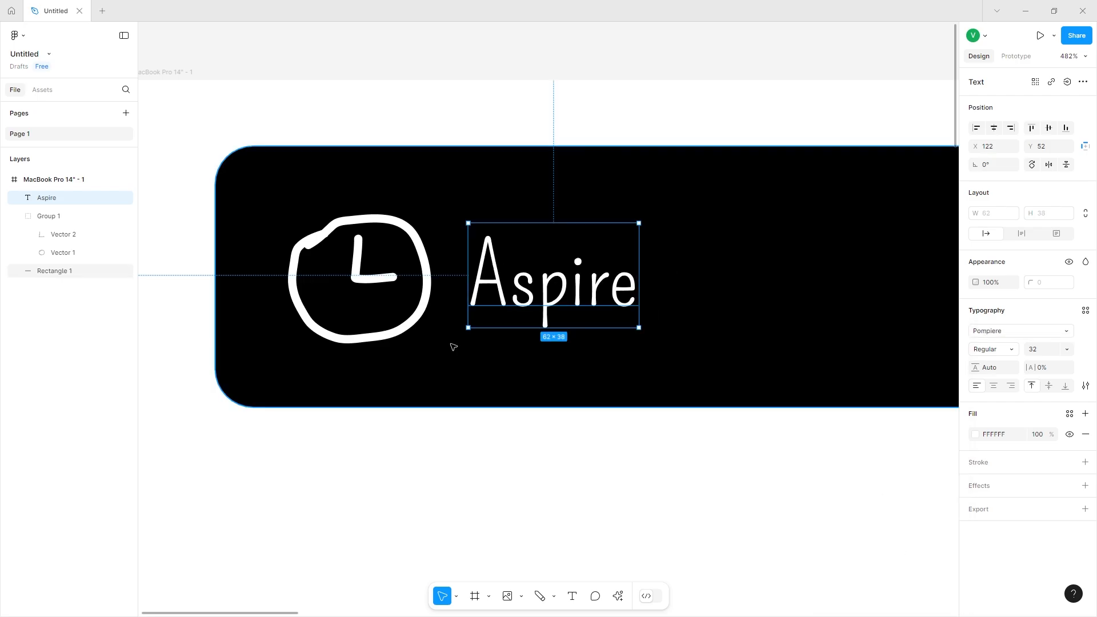
left_click(1002, 349)
left_click(1000, 373)
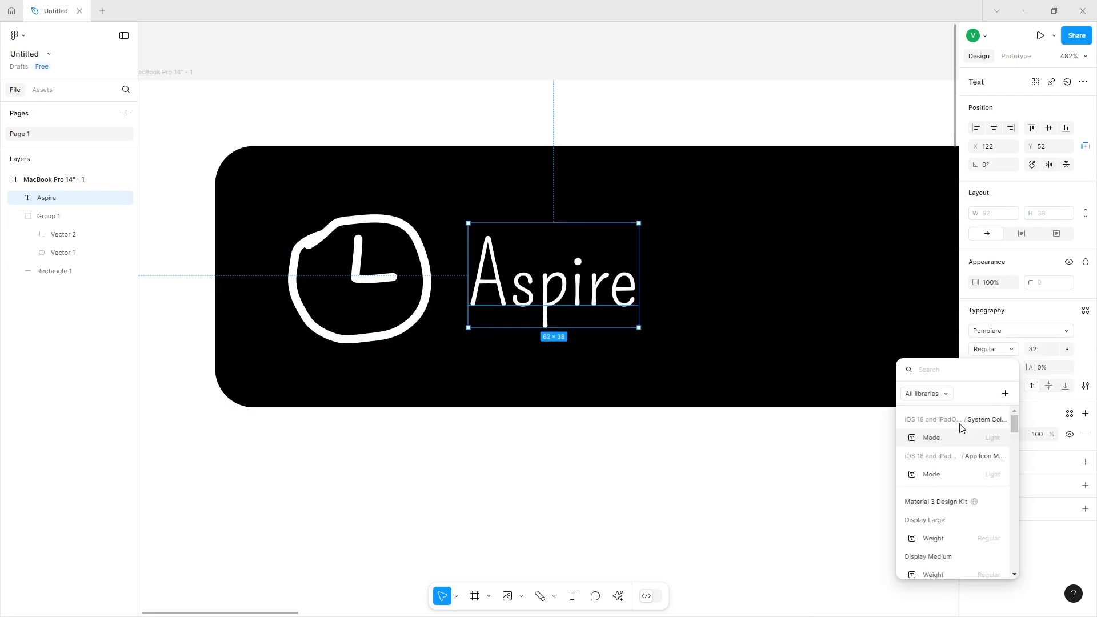
key("Escape")
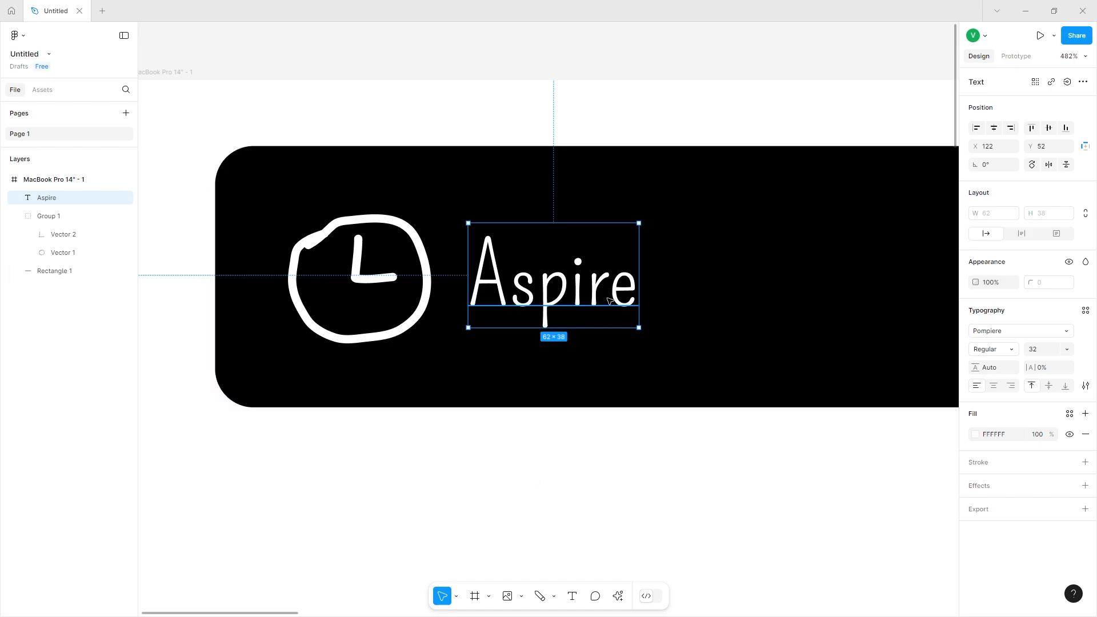
- Shrink the clock group to about 40 × 36 at X 60, Y 54, and set its stroke weight to 2
left_click(342, 290)
left_click(498, 274)
left_click(388, 340)
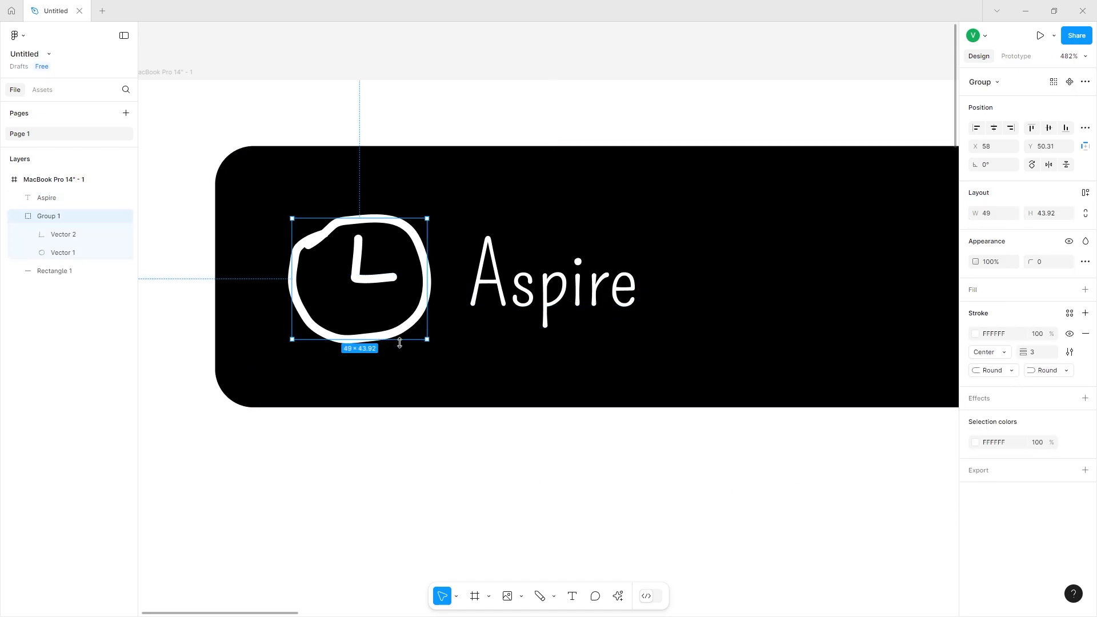
left_click_drag(400, 343, 381, 314)
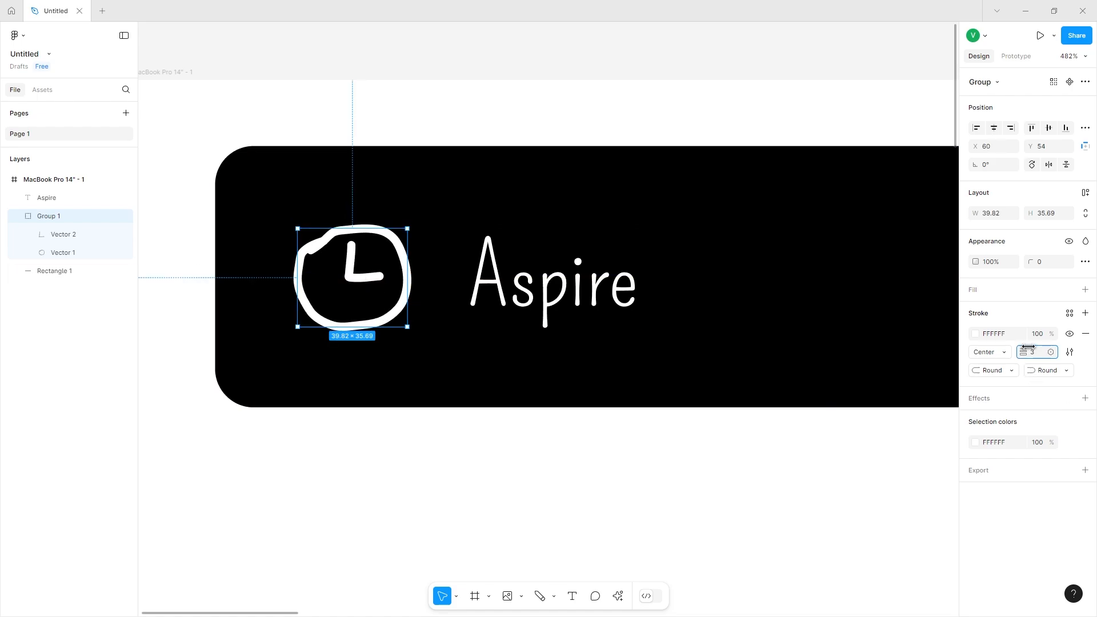
left_click_drag(1029, 347, 1023, 347)
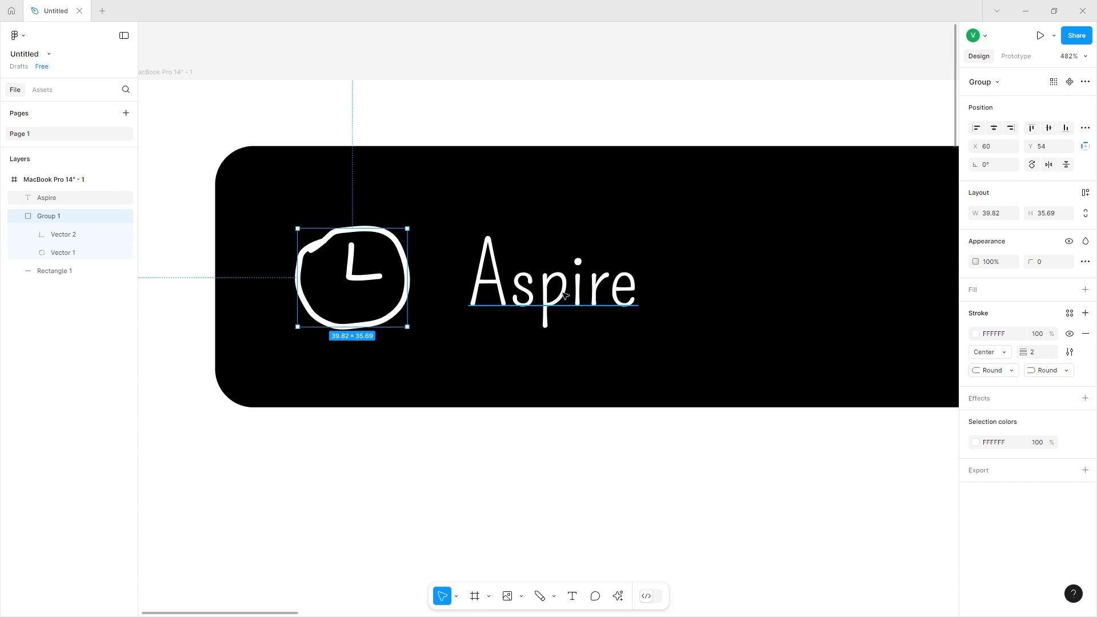
- Set the "Aspire" text's font size to 36 and place it next to the clock at X 117, Y 50
left_click_drag(564, 295, 550, 300)
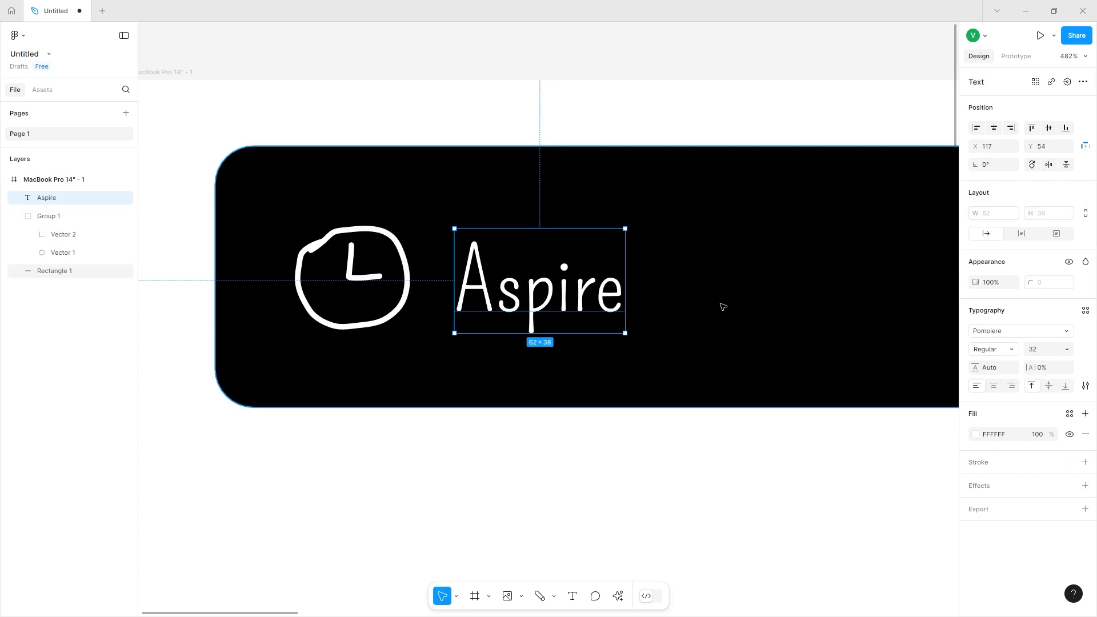
left_click(1066, 349)
left_click(1072, 362)
left_click_drag(595, 330, 595, 320)
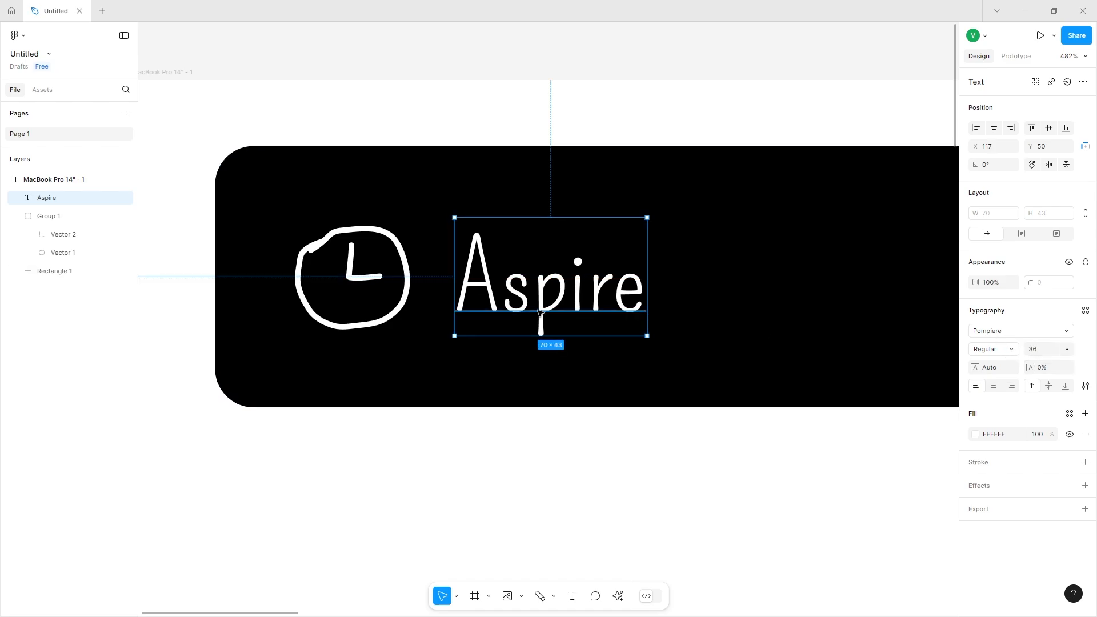
scroll(540, 310, "down", 3)
scroll(540, 311, "down", 6)
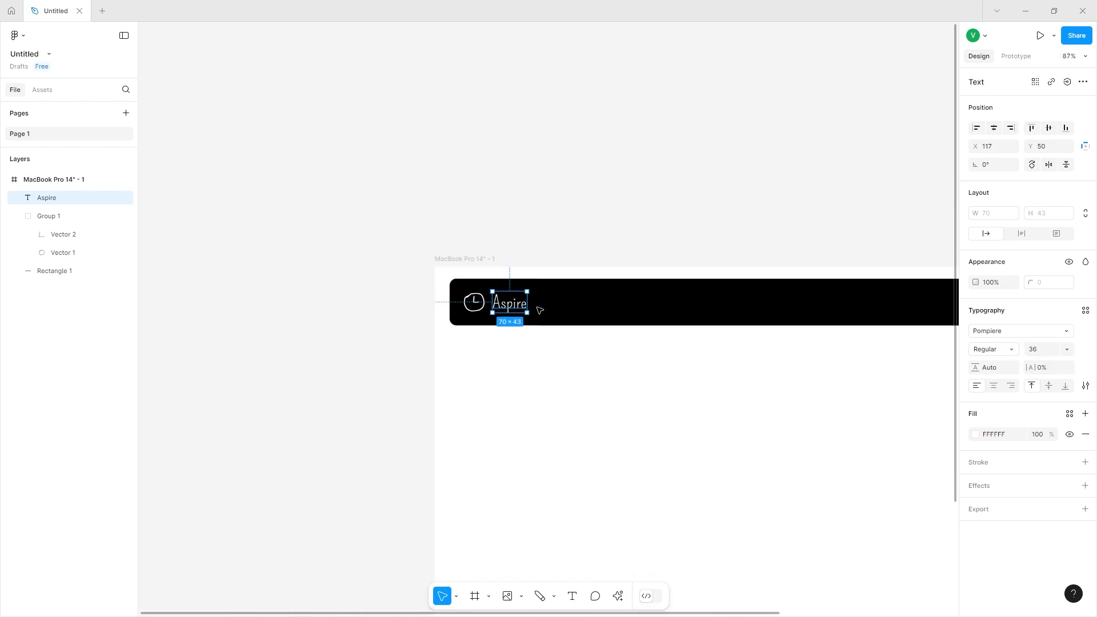
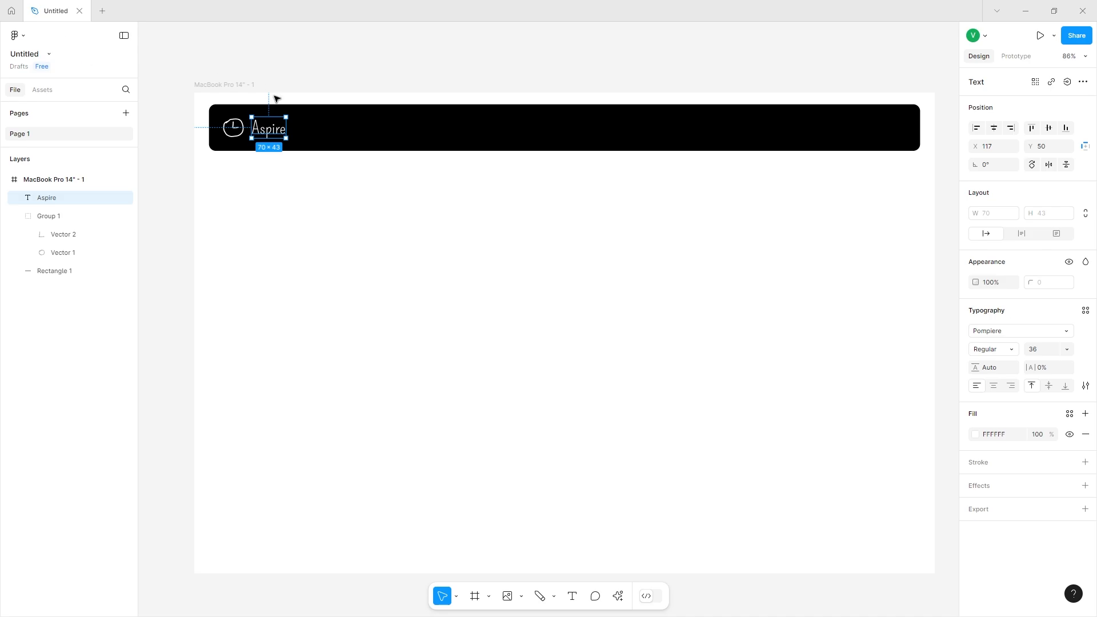
scroll(261, 136, "up", 3)
scroll(268, 137, "left", 1)
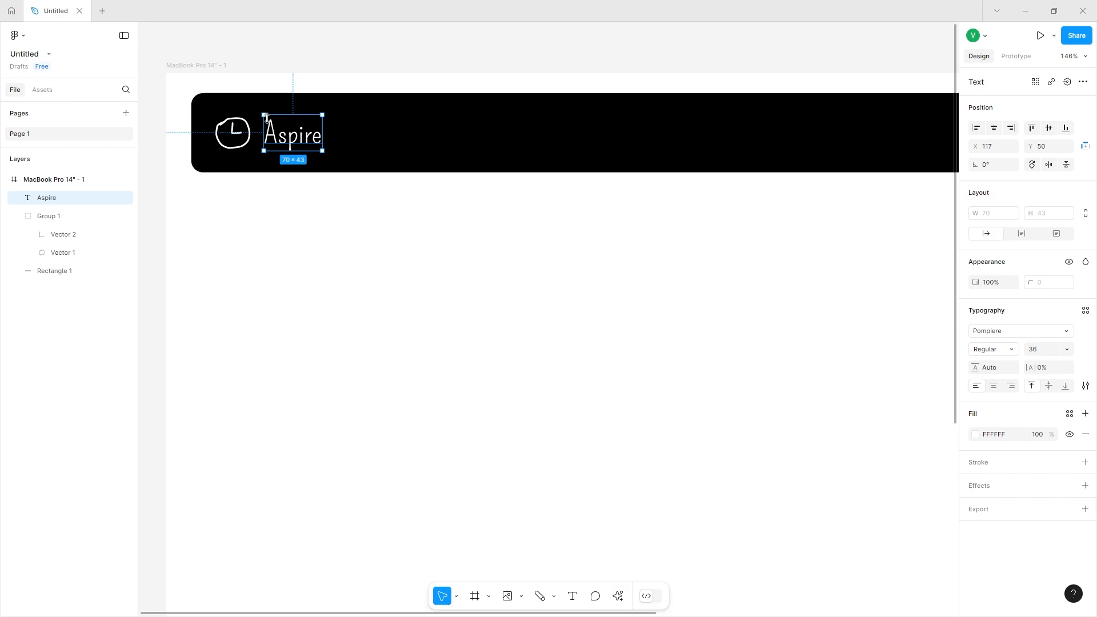
scroll(276, 146, "up", 5)
scroll(406, 182, "left", 4)
scroll(457, 228, "right", 2)
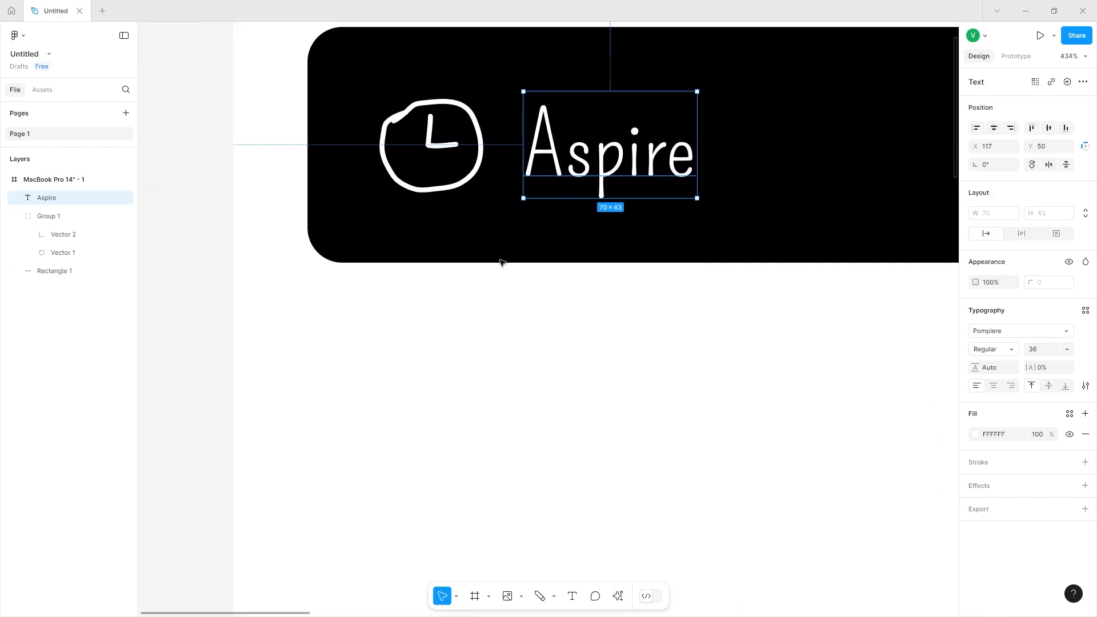
- Add a "Description Font" text below the header at X 59, Y 140
scroll(502, 264, "up", 1)
left_click(572, 596)
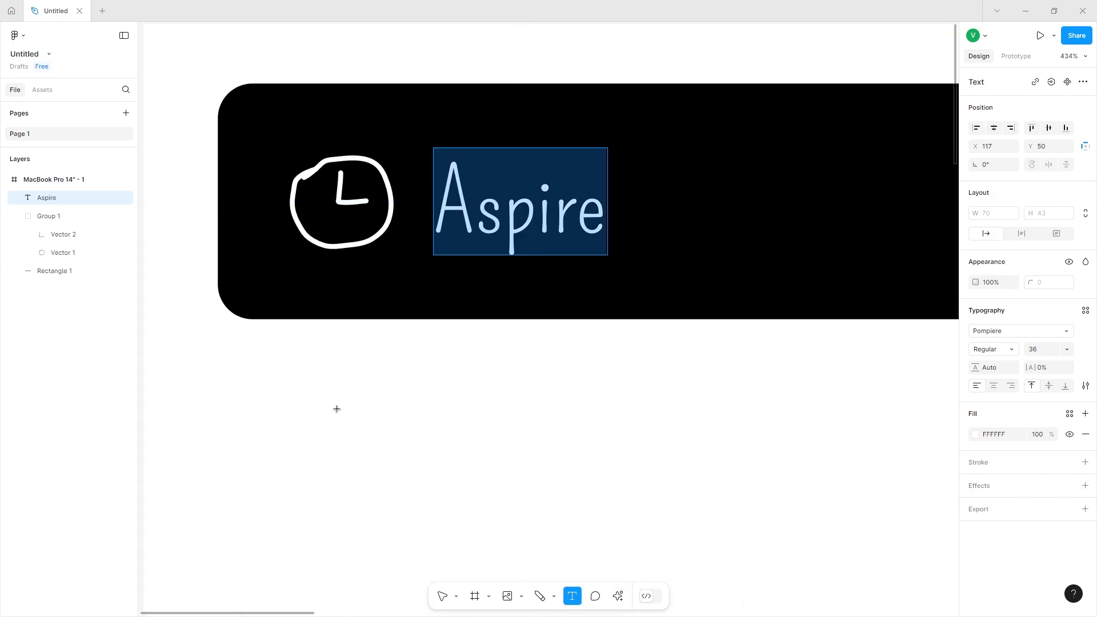
left_click(291, 372)
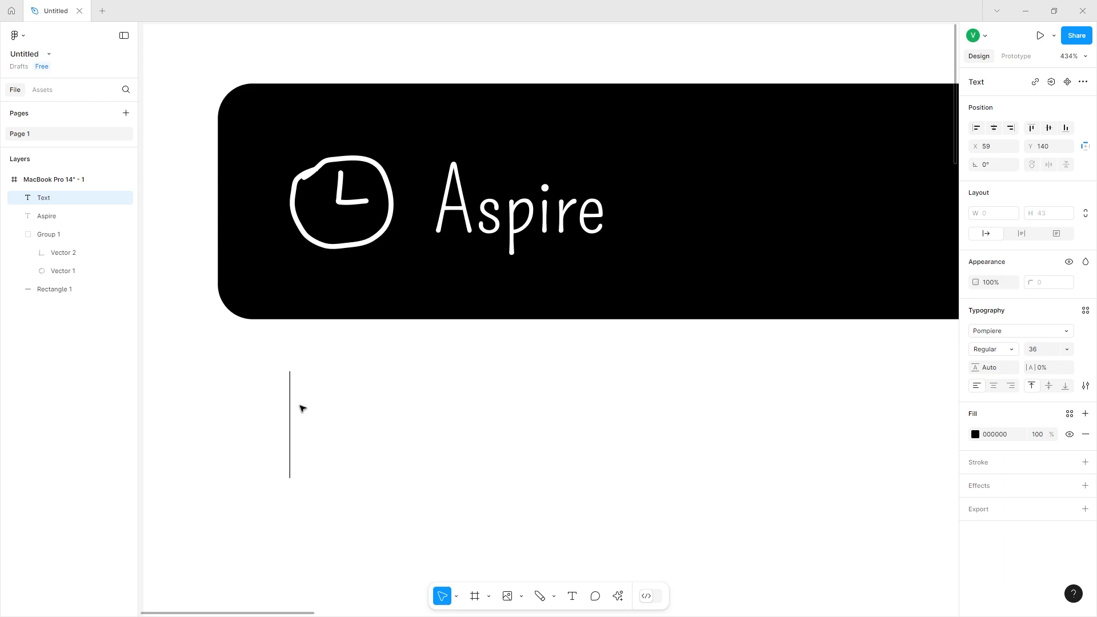
type("Description Font")
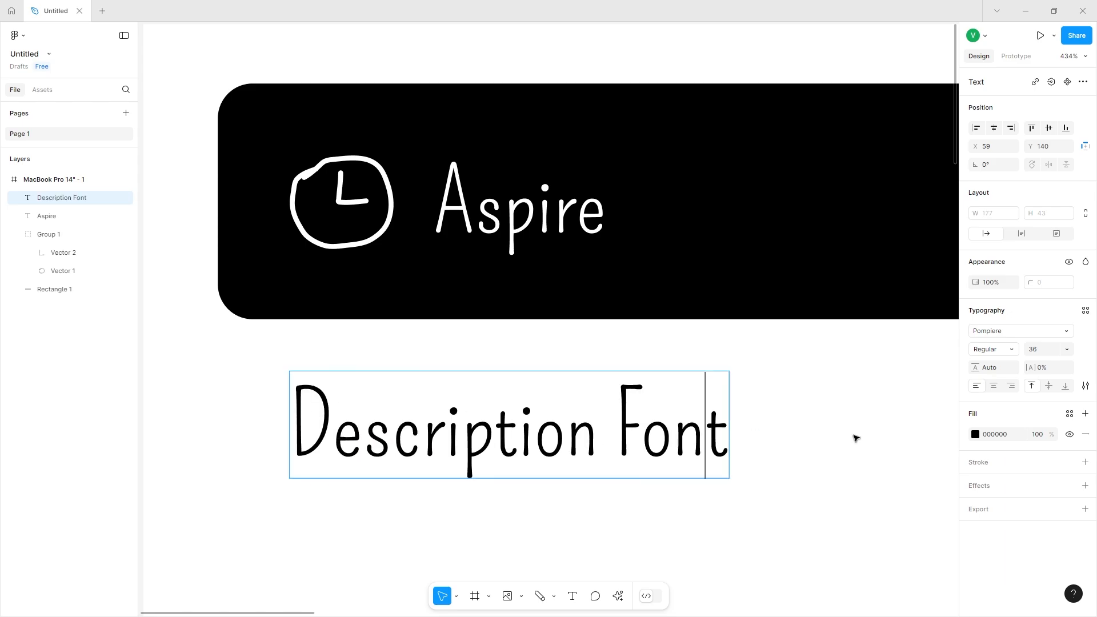
key("Escape")
- Preview different fonts on the "Description Font" text and change its font to Lora
left_click(1026, 330)
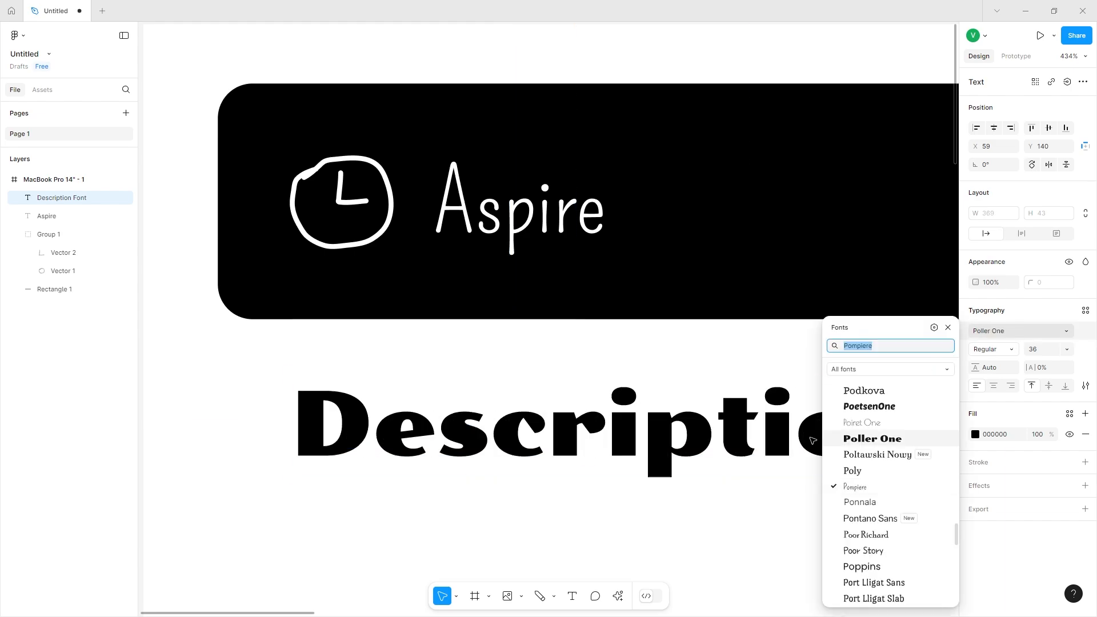
scroll(879, 486, "down", 15)
scroll(889, 490, "down", 10)
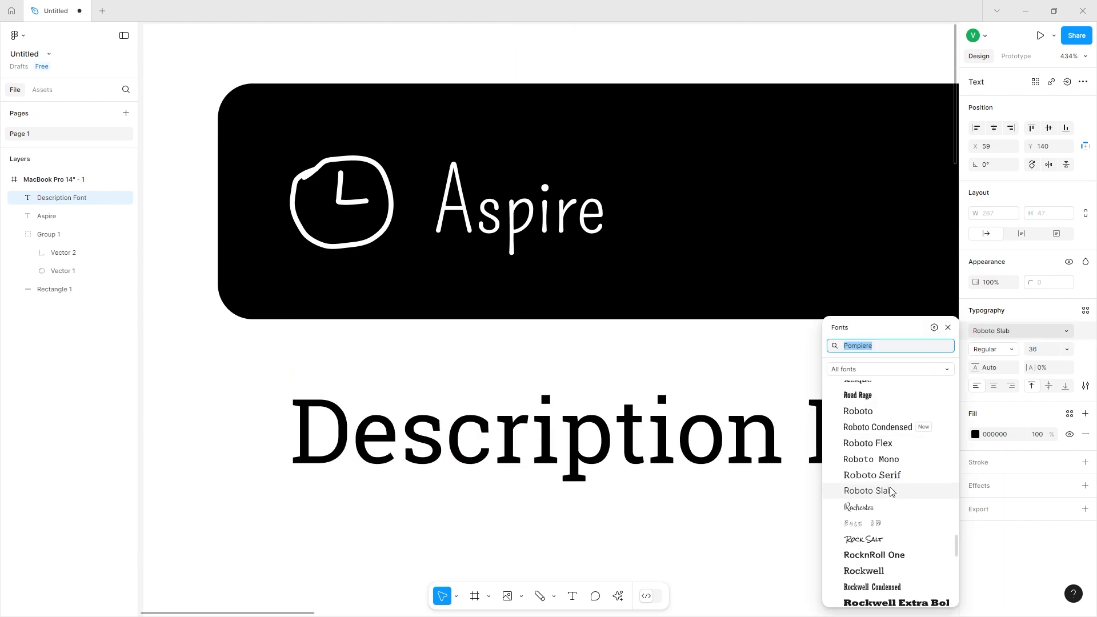
left_click(697, 519)
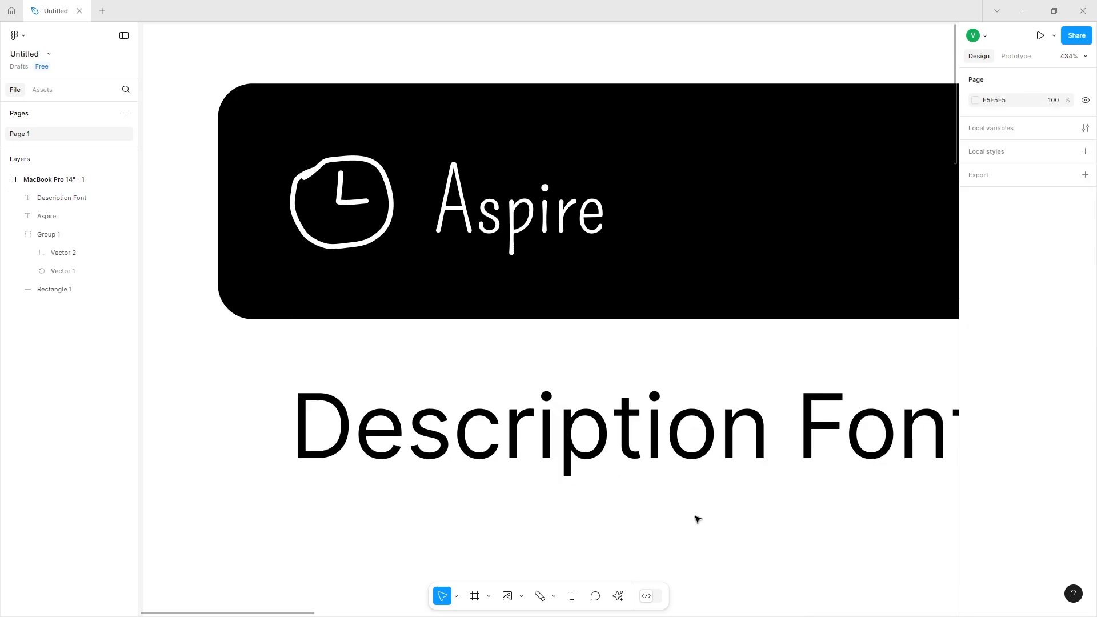
left_click(685, 457)
left_click(986, 333)
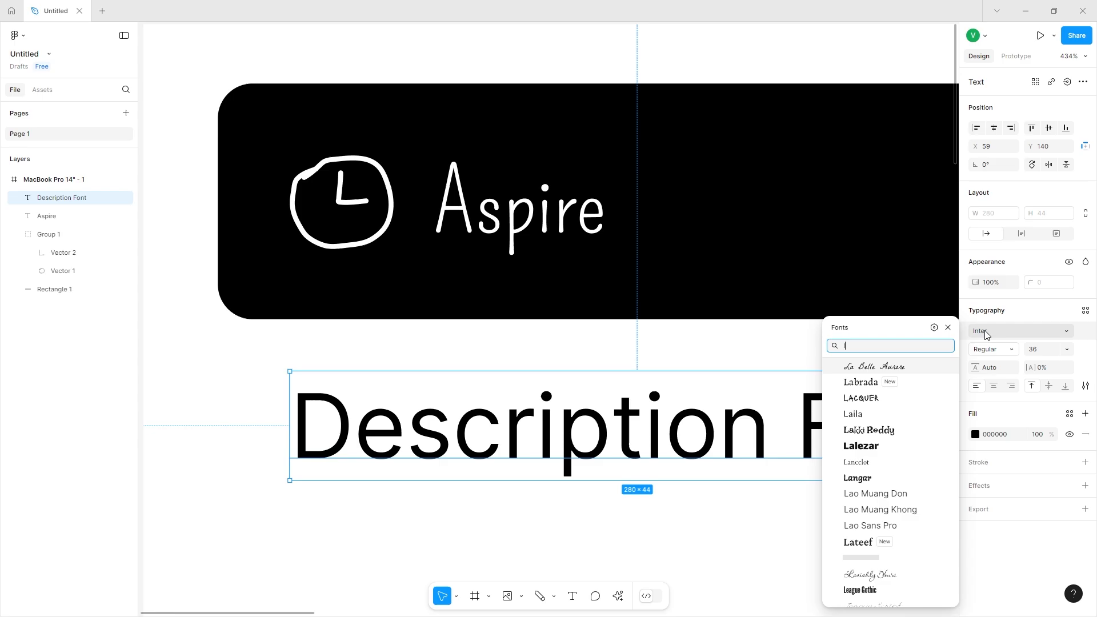
type("lora")
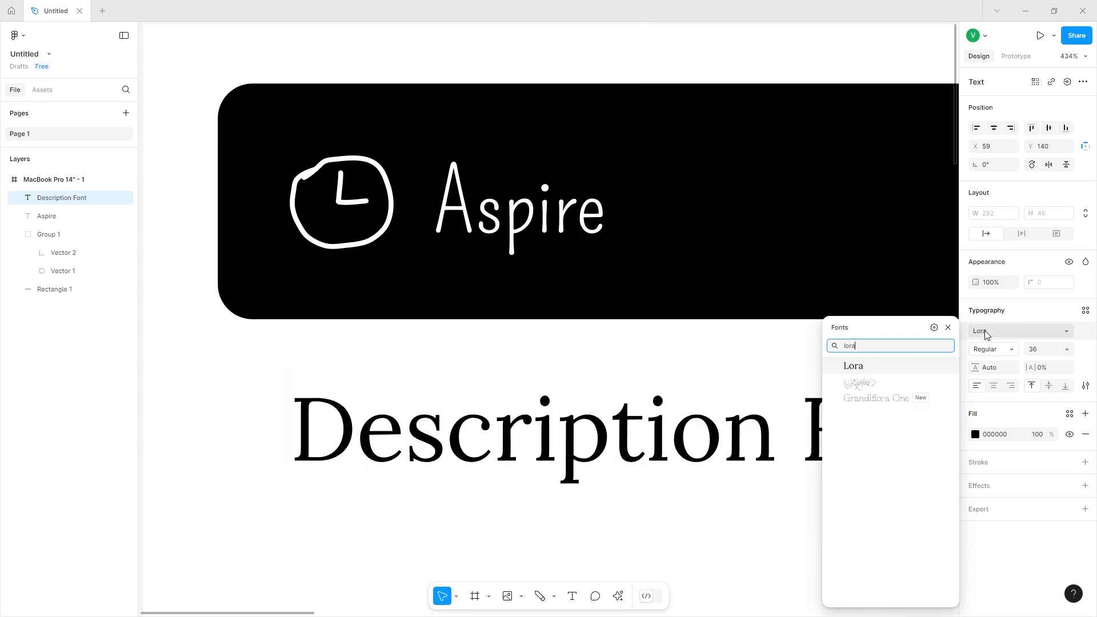
left_click(926, 367)
- Set the "Description Font" text's font size to 16
left_click(481, 237)
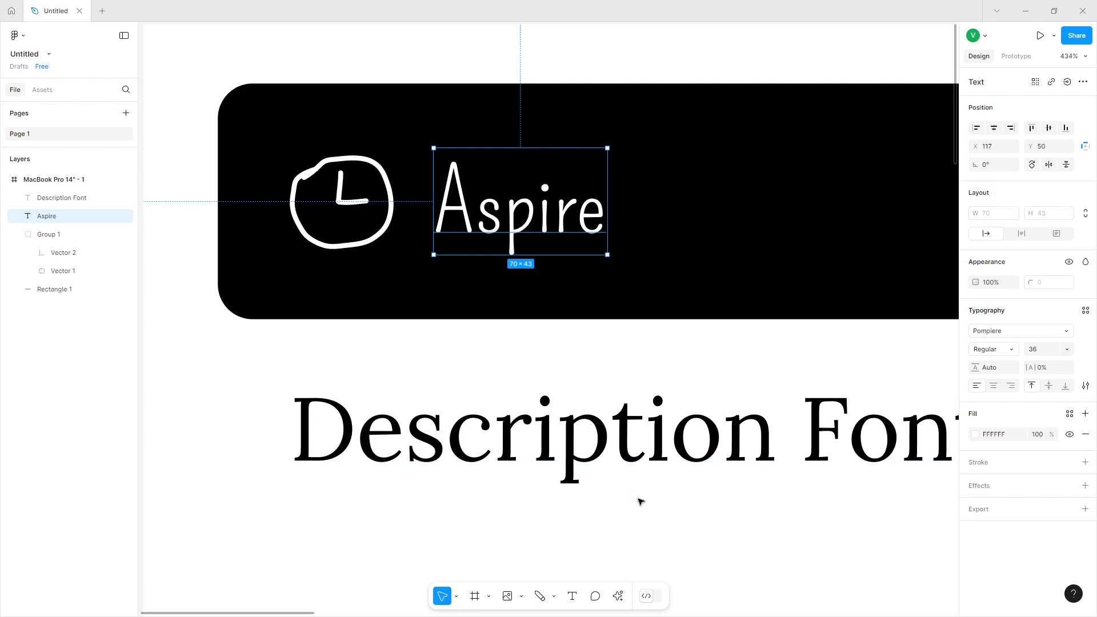
left_click(614, 454)
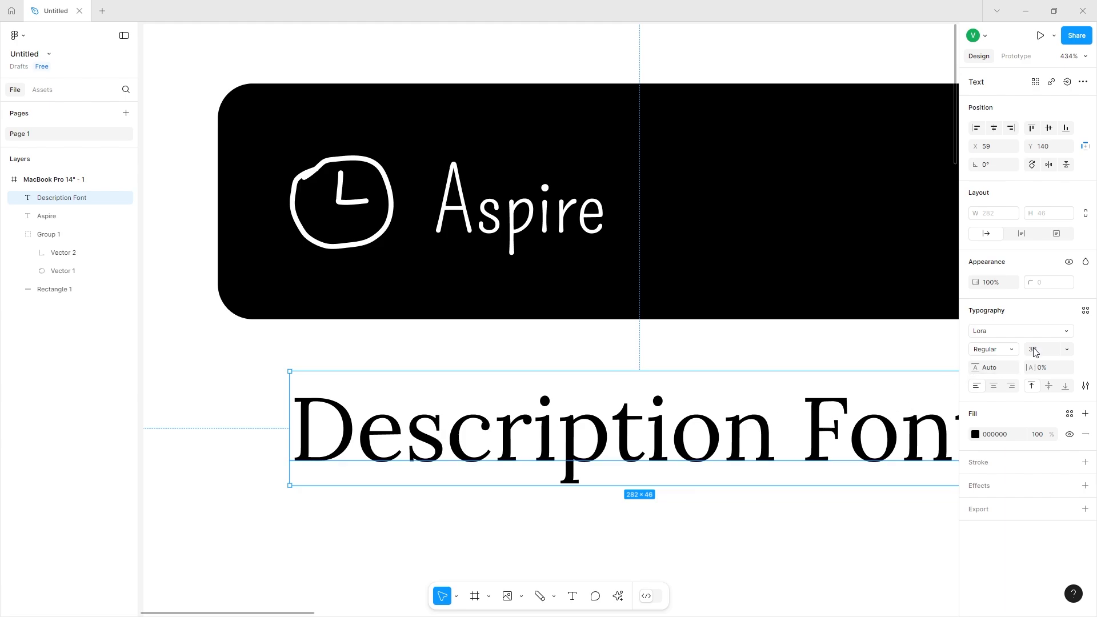
left_click(1067, 355)
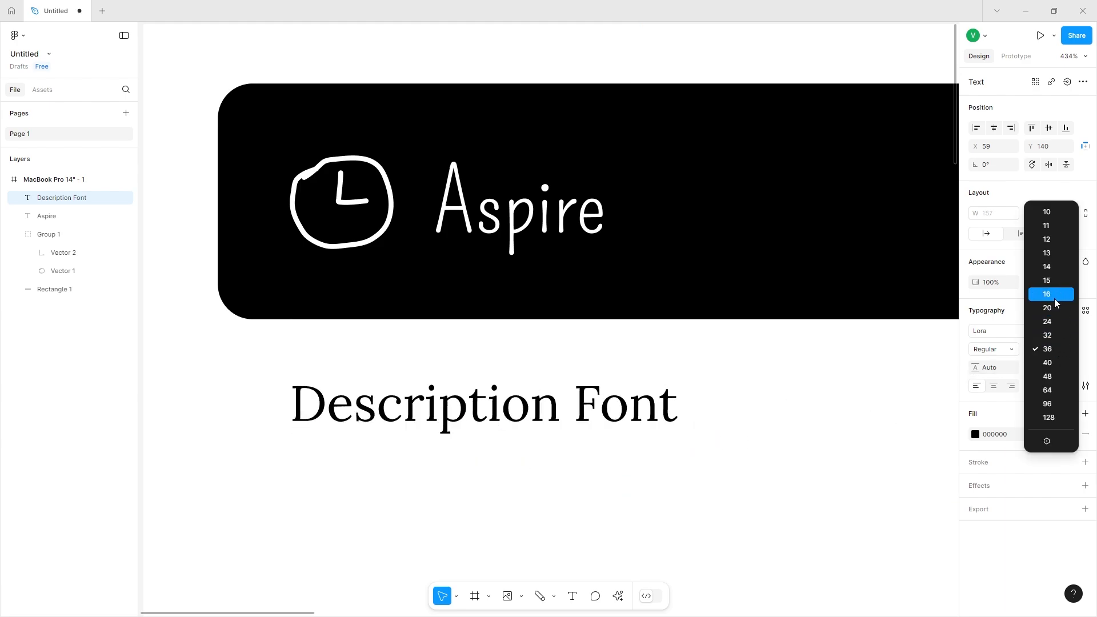
left_click(1053, 281)
- Set the "Description Font" text's fill to white (FFFFFF) and move it onto the header at X 155, Y 84
left_click(975, 434)
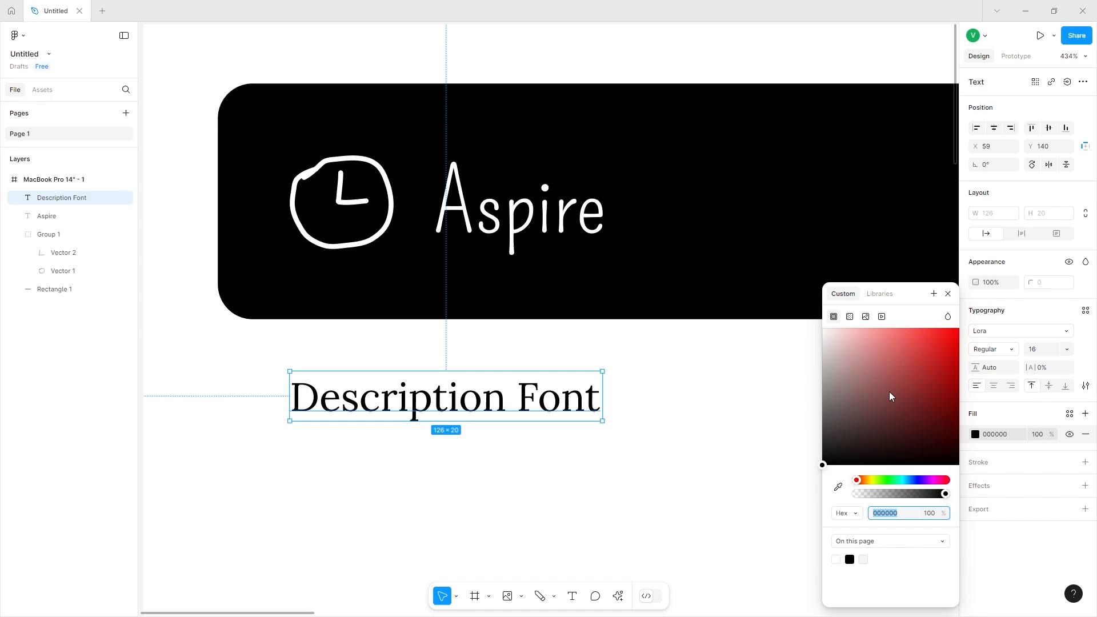
left_click_drag(891, 396, 823, 328)
left_click_drag(391, 402, 630, 271)
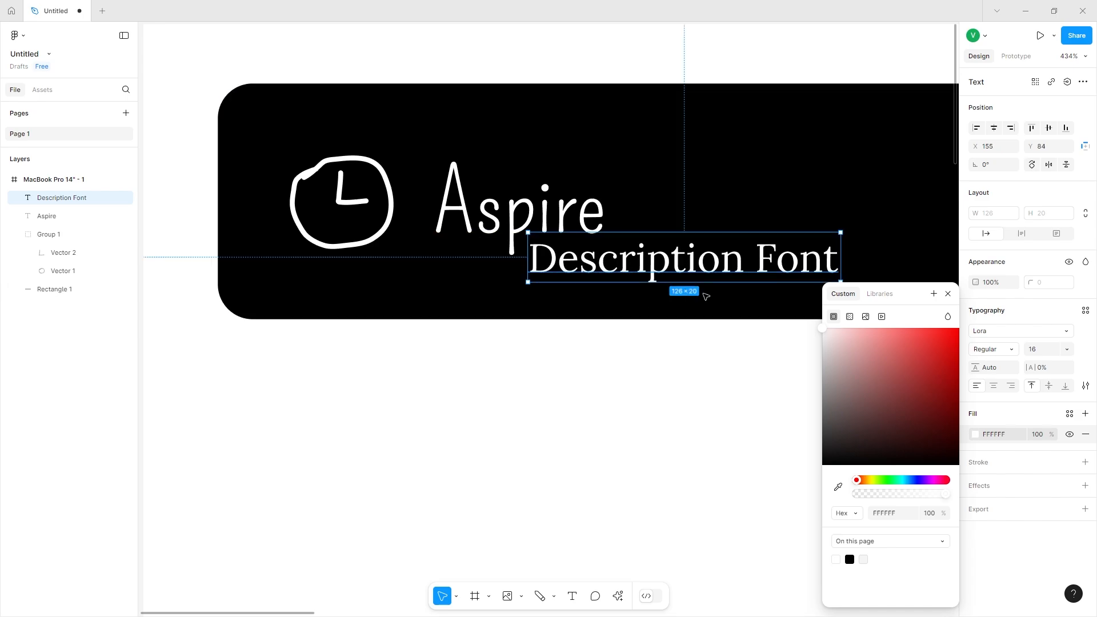
- Preview the Italic style on the "Description Font" text and keep the Regular style
left_click(993, 349)
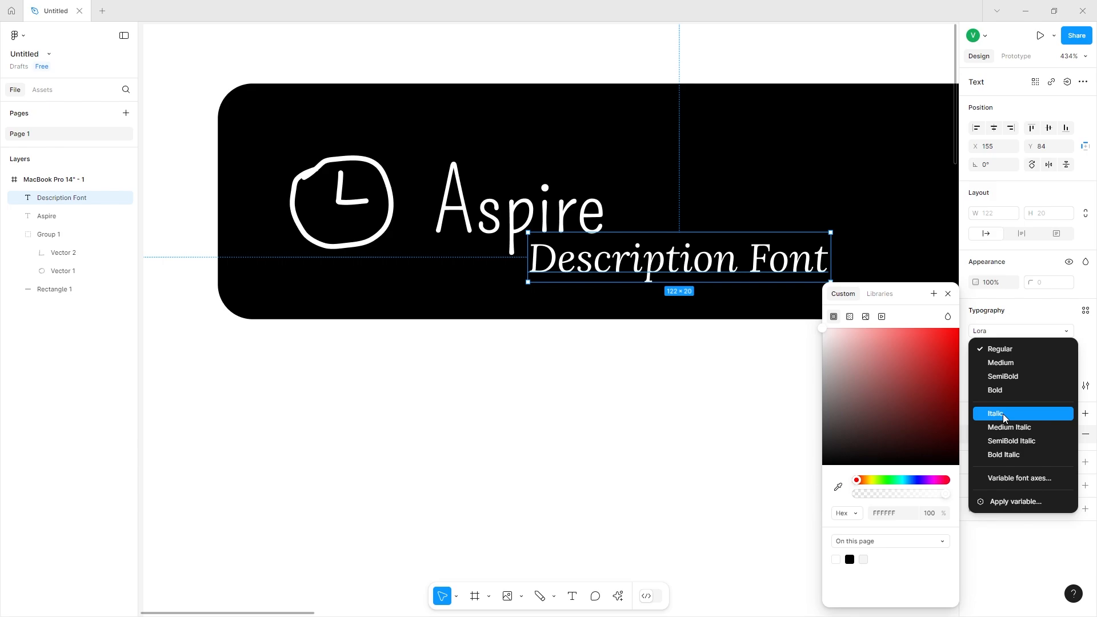
left_click(994, 349)
left_click(597, 370)
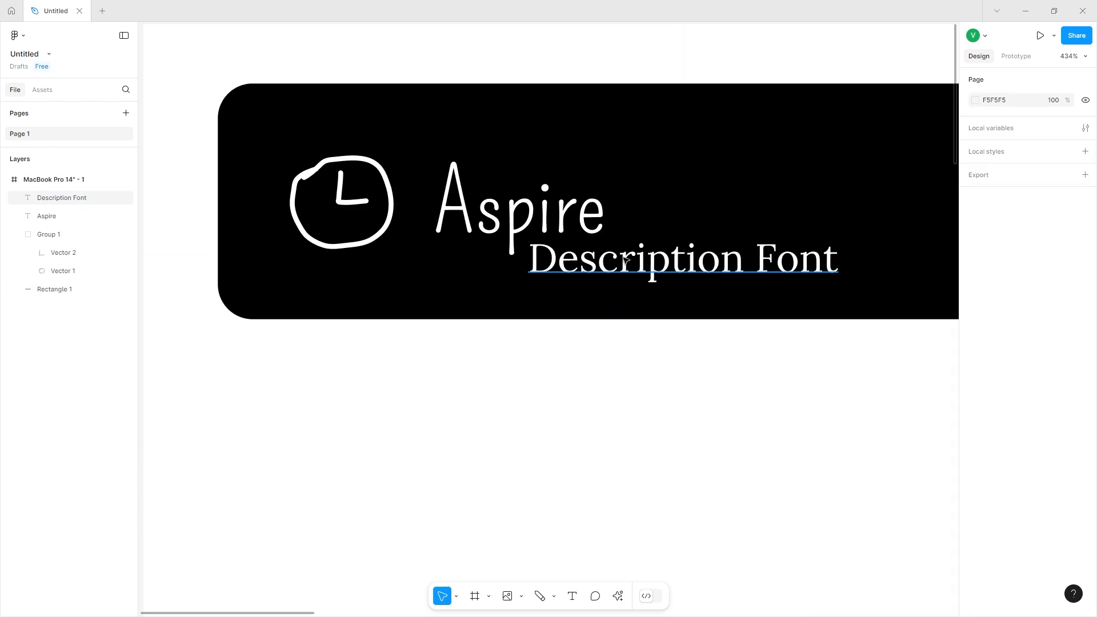
- Move the "Description Font" text below the header, under the clock logo, and set its fill to black (000000)
left_click(630, 264)
left_click_drag(637, 271, 642, 417)
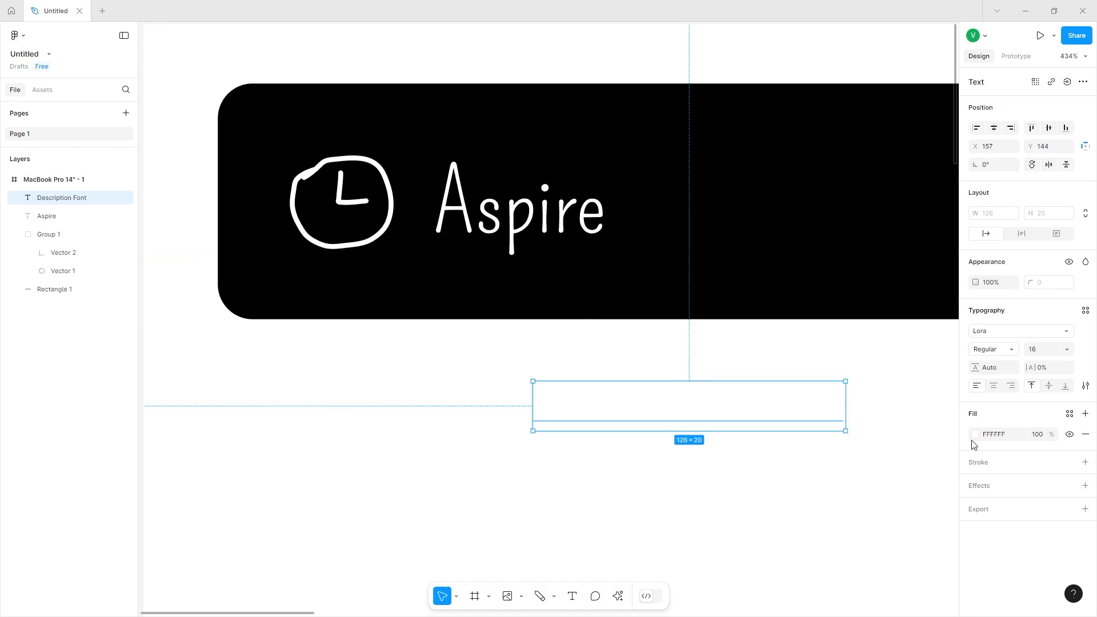
left_click(975, 435)
left_click_drag(918, 402, 670, 546)
left_click(667, 546)
left_click_drag(706, 398, 469, 373)
left_click(719, 379)
- Move the "Description Font" text onto the header's right part at X 1085, Y 72 and set its fill to white (FFFFFF)
scroll(719, 379, "right", 6)
scroll(719, 379, "down", 3)
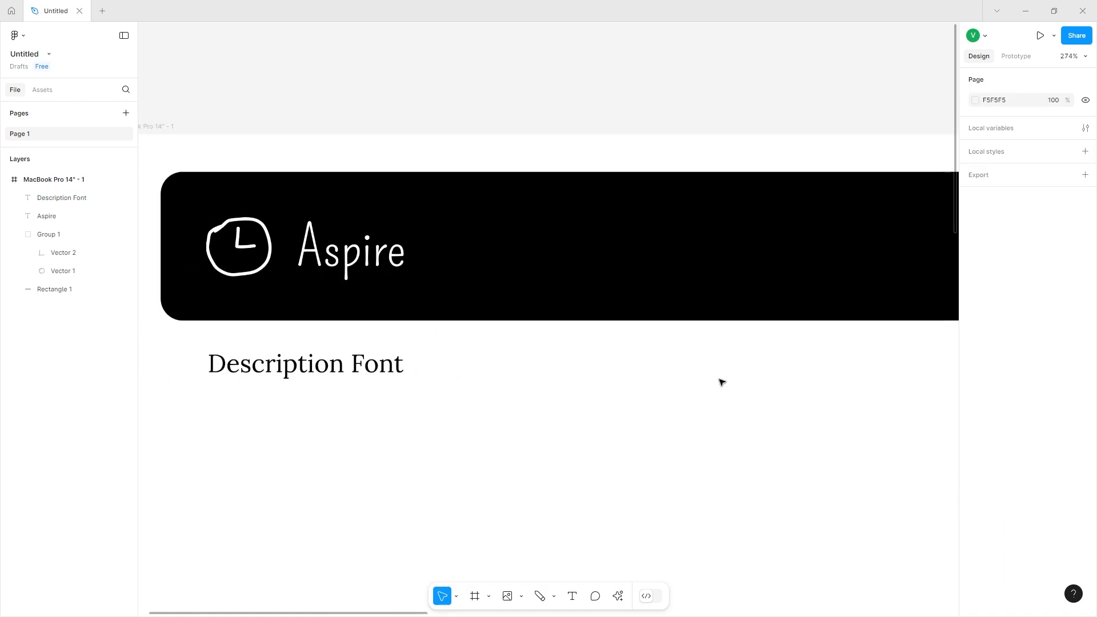
scroll(720, 380, "right", 3)
scroll(720, 380, "left", 2)
scroll(719, 380, "down", 4)
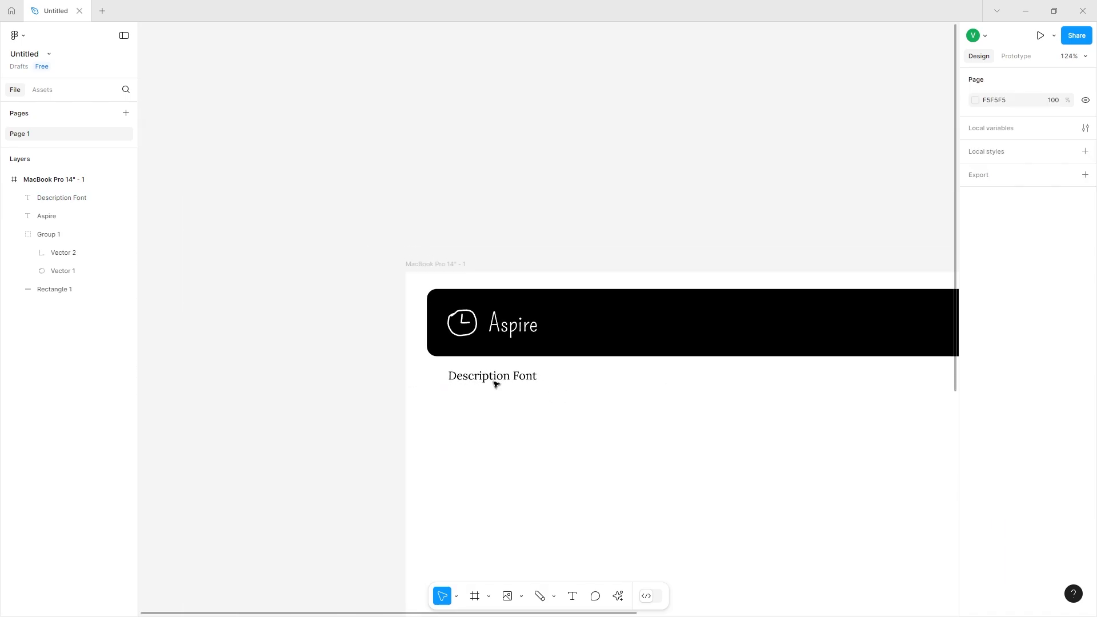
scroll(700, 355, "right", 10)
left_click_drag(494, 381, 588, 334)
scroll(612, 333, "left", 2)
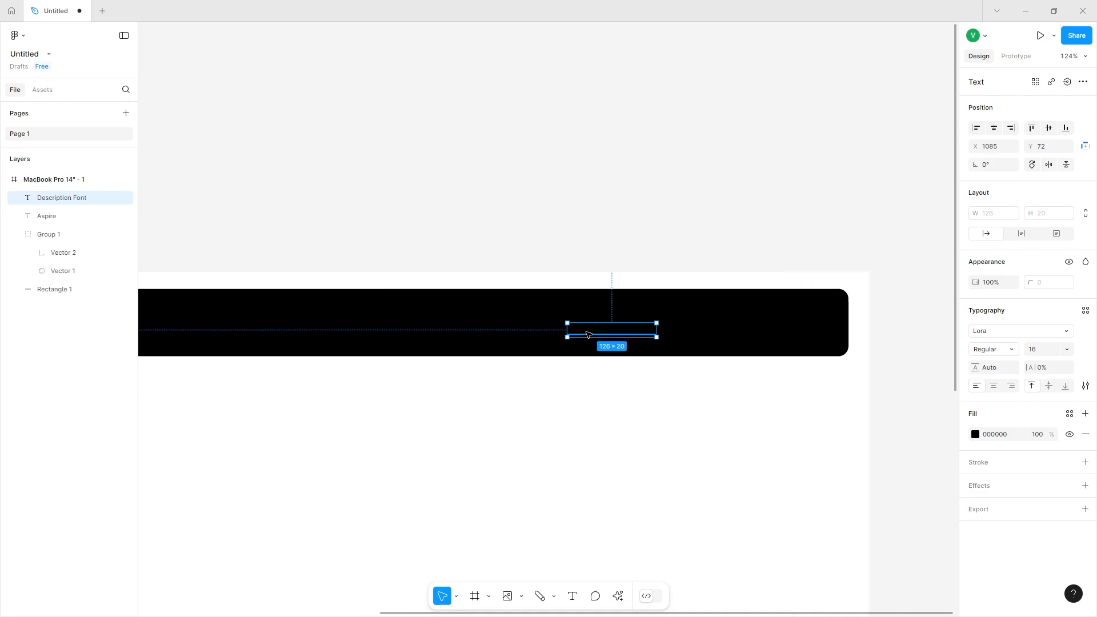
left_click(973, 436)
left_click_drag(823, 457, 516, 242)
- Replace the "Description Font" text's wording with "Home"
scroll(617, 341, "up", 5)
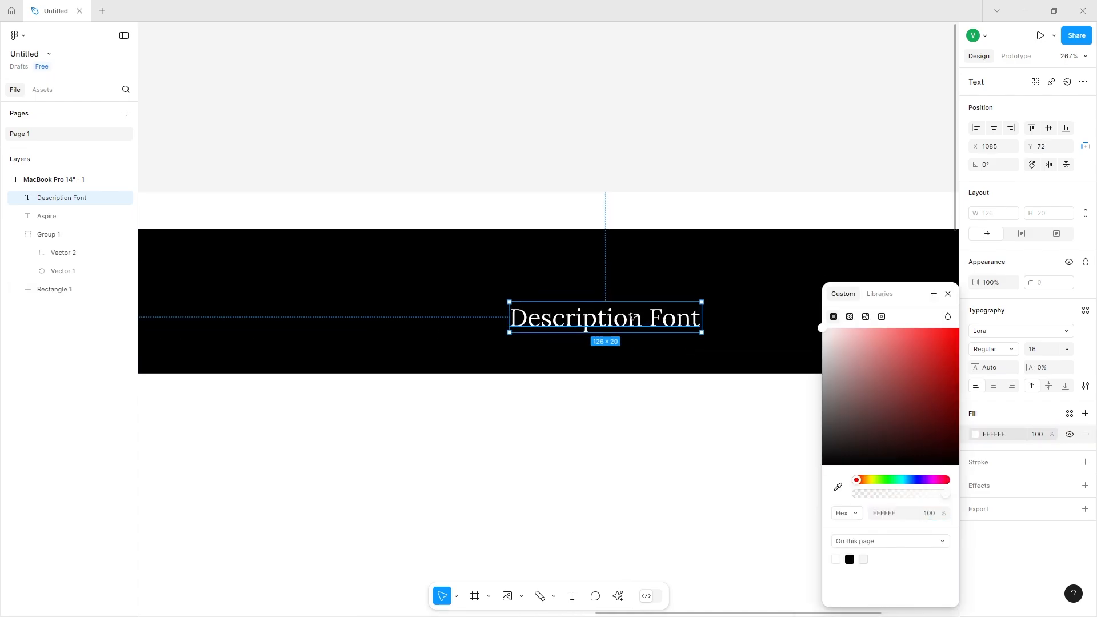
scroll(632, 317, "up", 3)
key("Return")
type("Home")
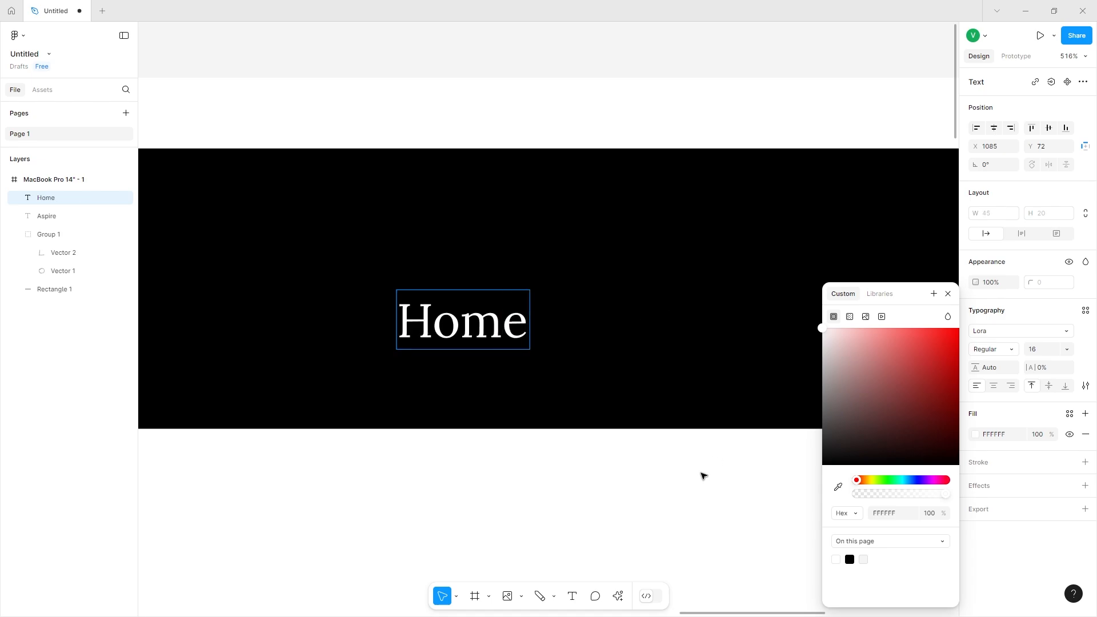
left_click(702, 474)
- Duplicate the "Home" text just to its right and change the copy's wording to "About"
key("ctrl+d")
left_click_drag(481, 328, 815, 312)
key("Return")
type("About")
- Duplicate the "About" text at X 1204, Y 72 and change the copy's wording to "Products"
key("ctrl+d")
key("Return")
type("Prod")
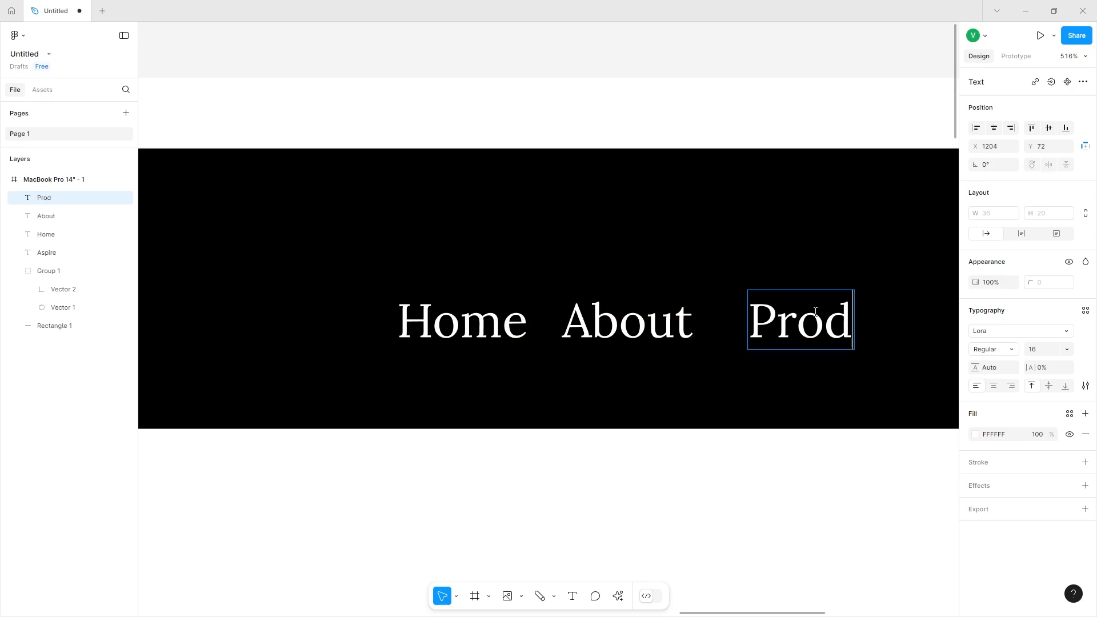
type("ucts")
key("Escape")
scroll(815, 311, "right", 3)
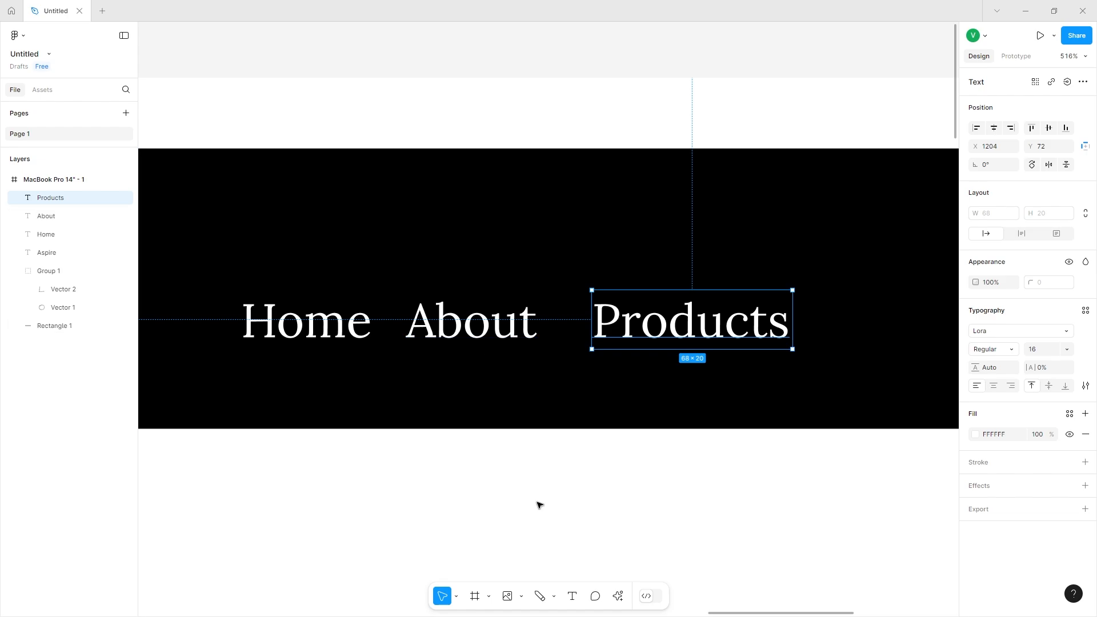
left_click(540, 505)
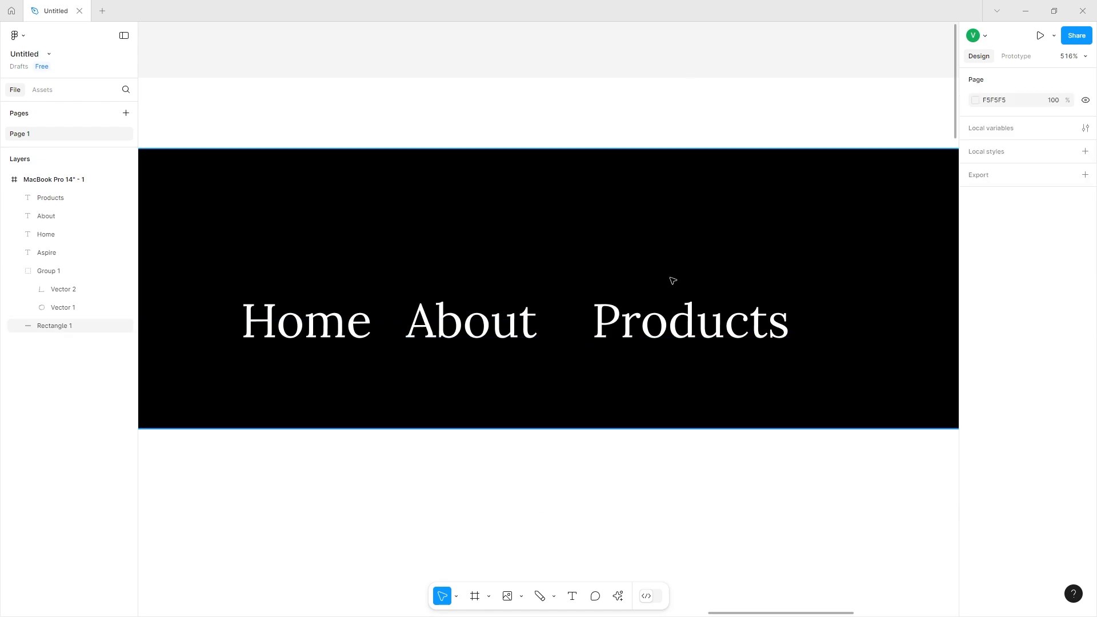
- Duplicate the "Products" text along the same line to X 1316, Y 72
left_click(661, 321)
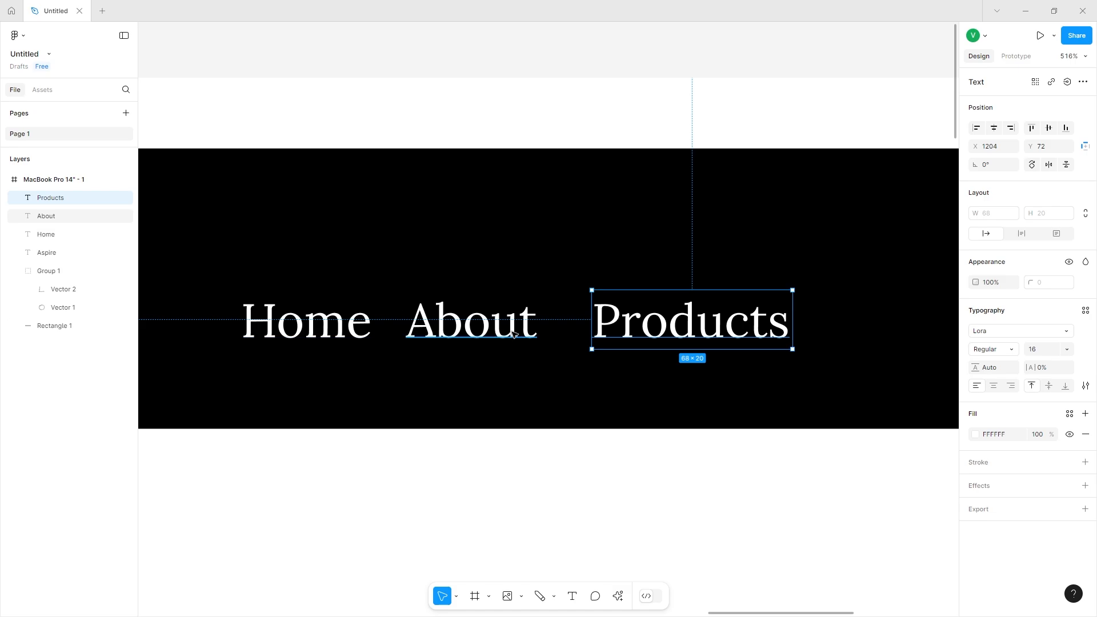
left_click_drag(714, 318, 920, 318)
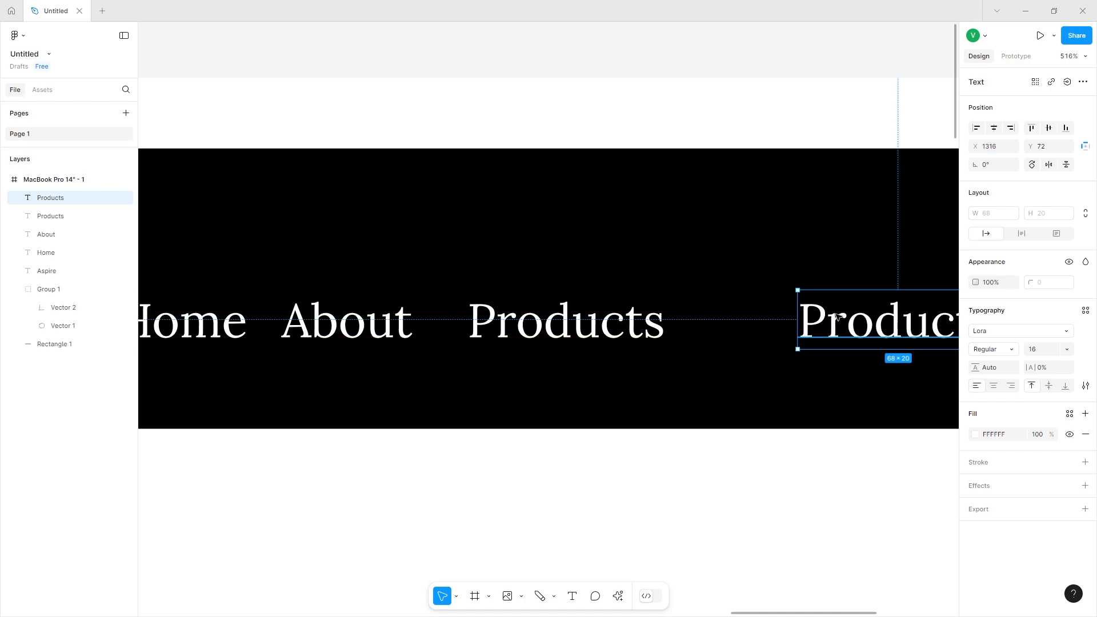
scroll(664, 313, "right", 5)
right_click(602, 328)
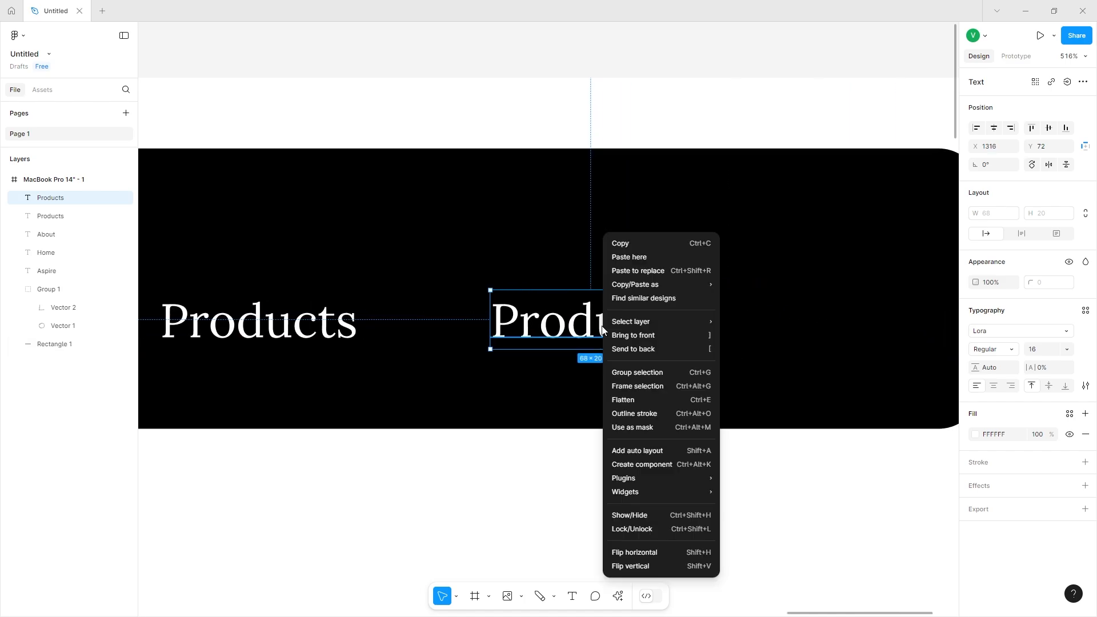
- Change the wording of the second "Products" text to "Try Now"
double_click(553, 328)
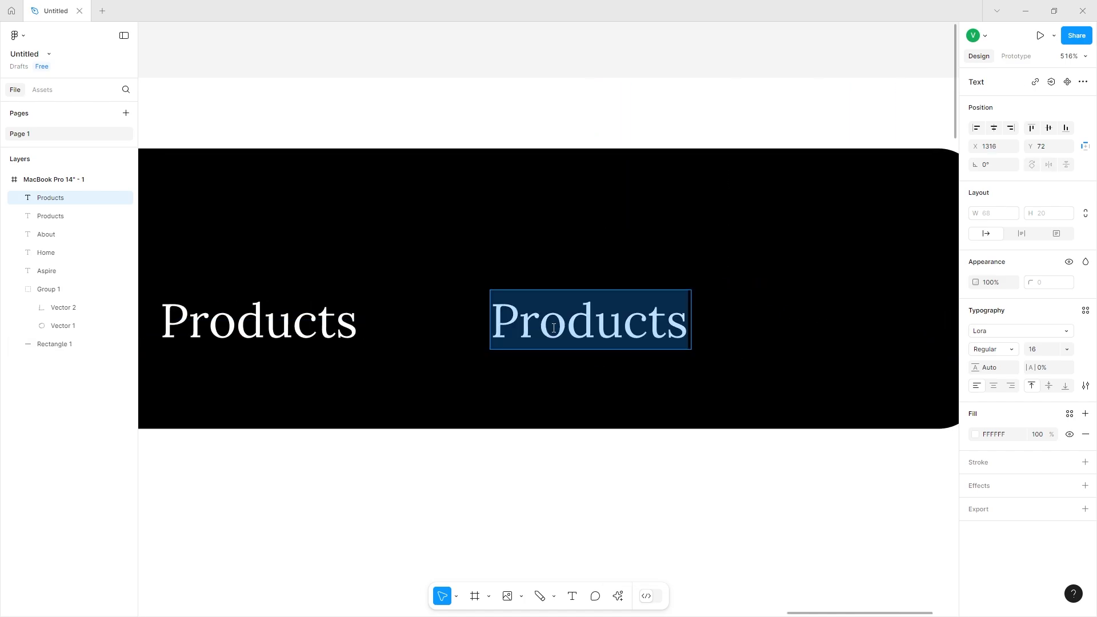
type("Buy")
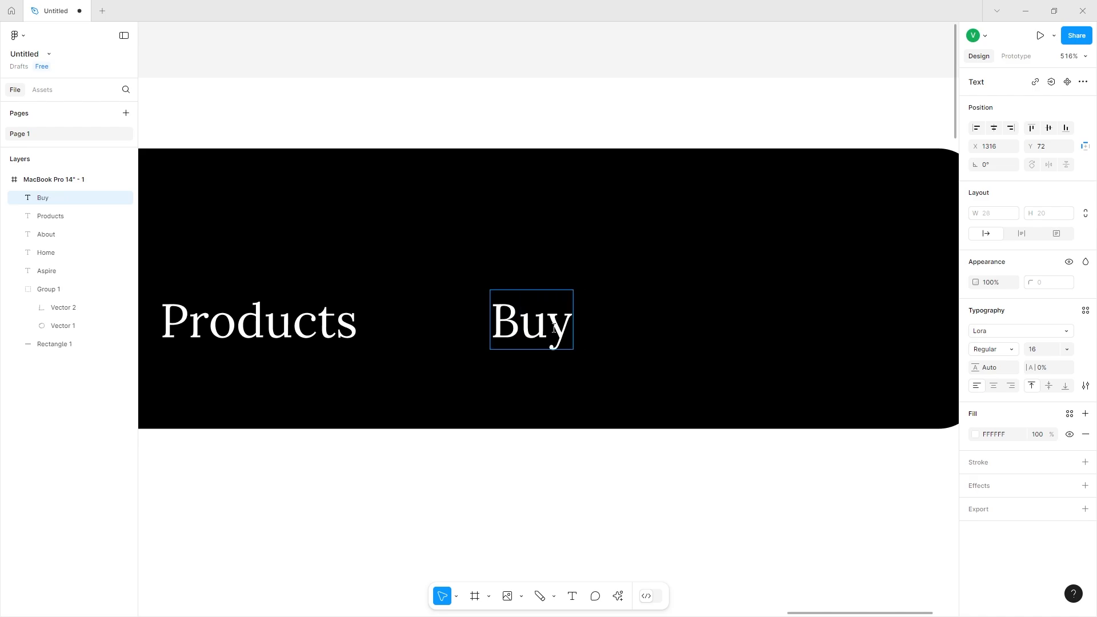
key("BackSpace")
key("BackSpace")
key("BackSpace")
type("Try ")
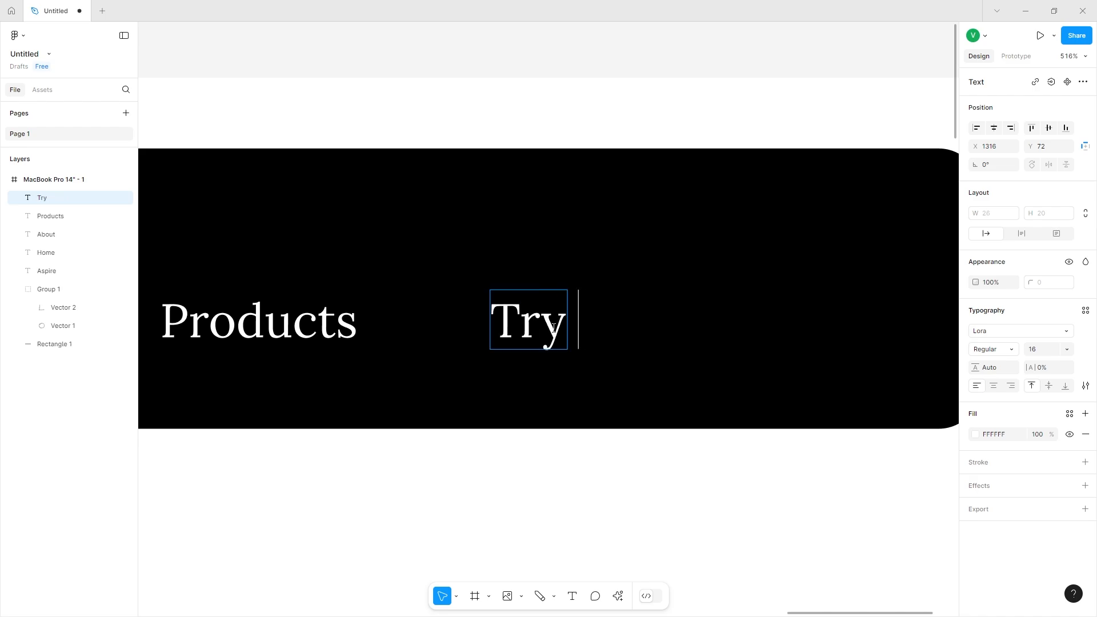
type("Now")
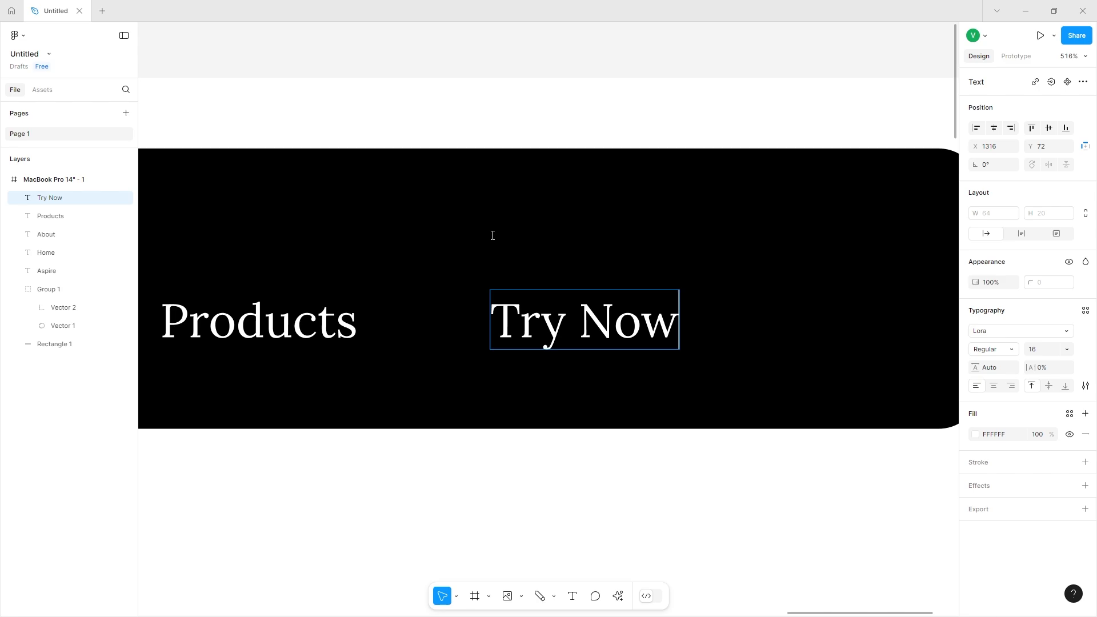
- Frame the "Try Now" text and apply auto layout with horizontal padding 15 and vertical padding 5
left_click(568, 326)
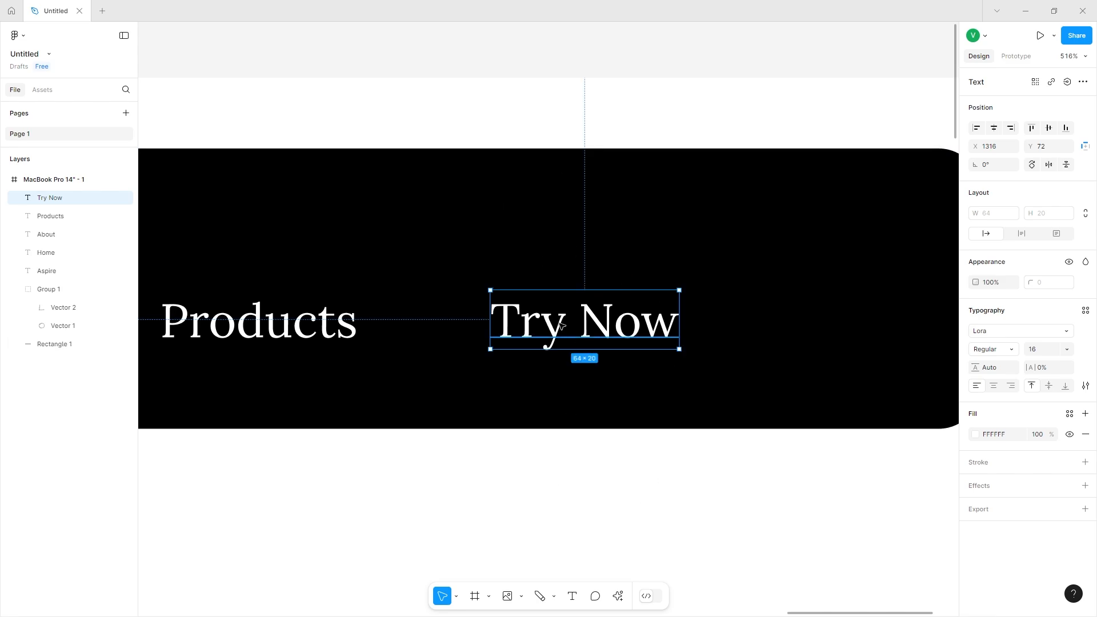
right_click(560, 325)
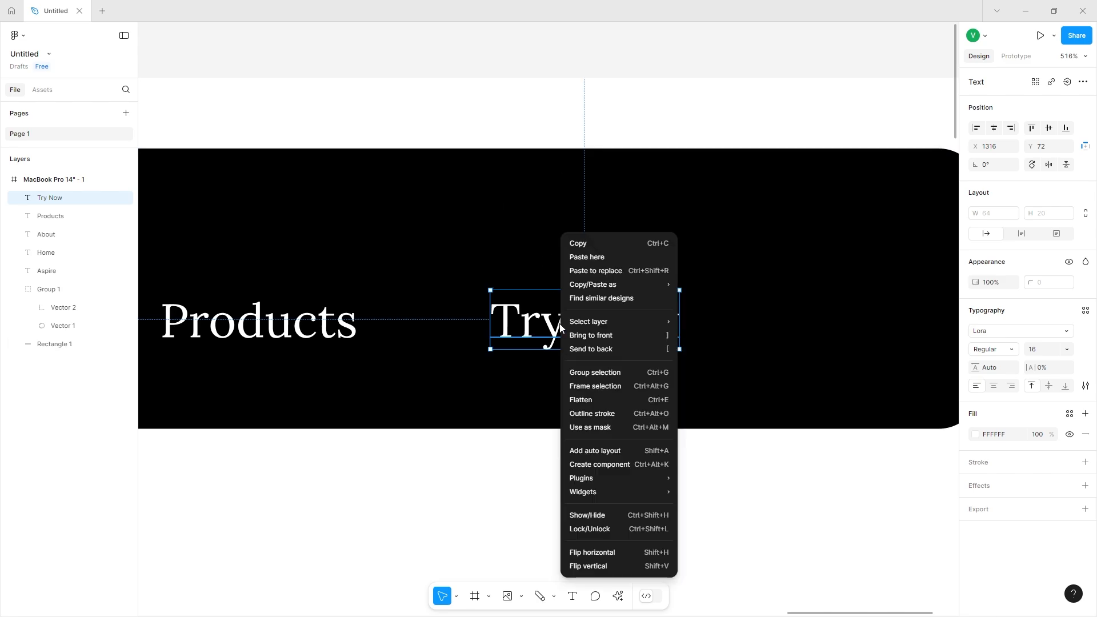
left_click(593, 385)
left_click(1085, 192)
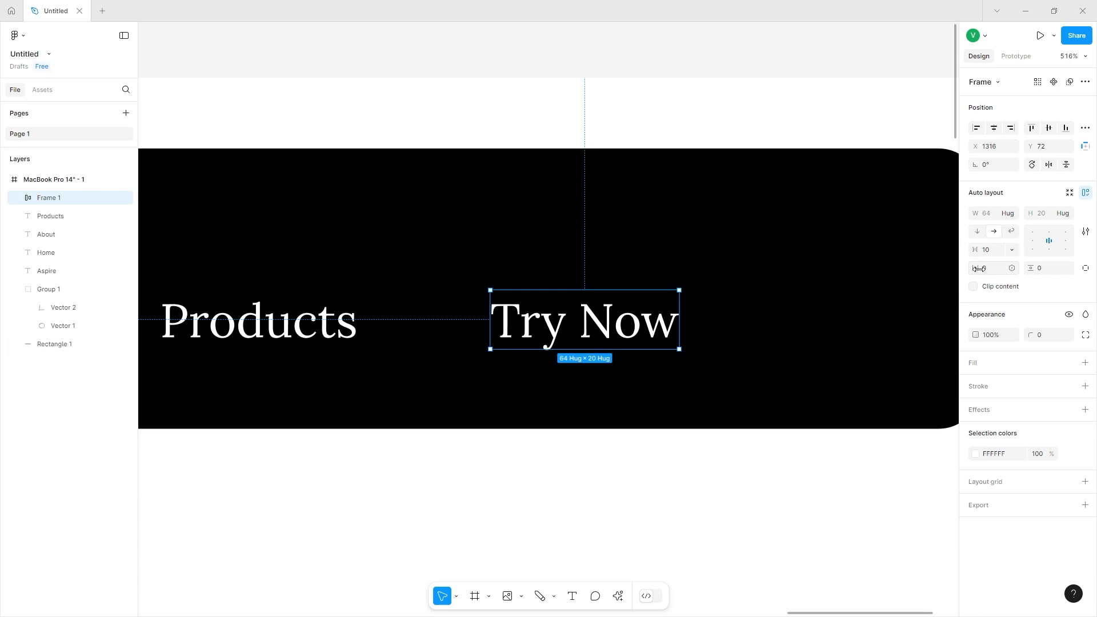
left_click_drag(974, 268, 1033, 268)
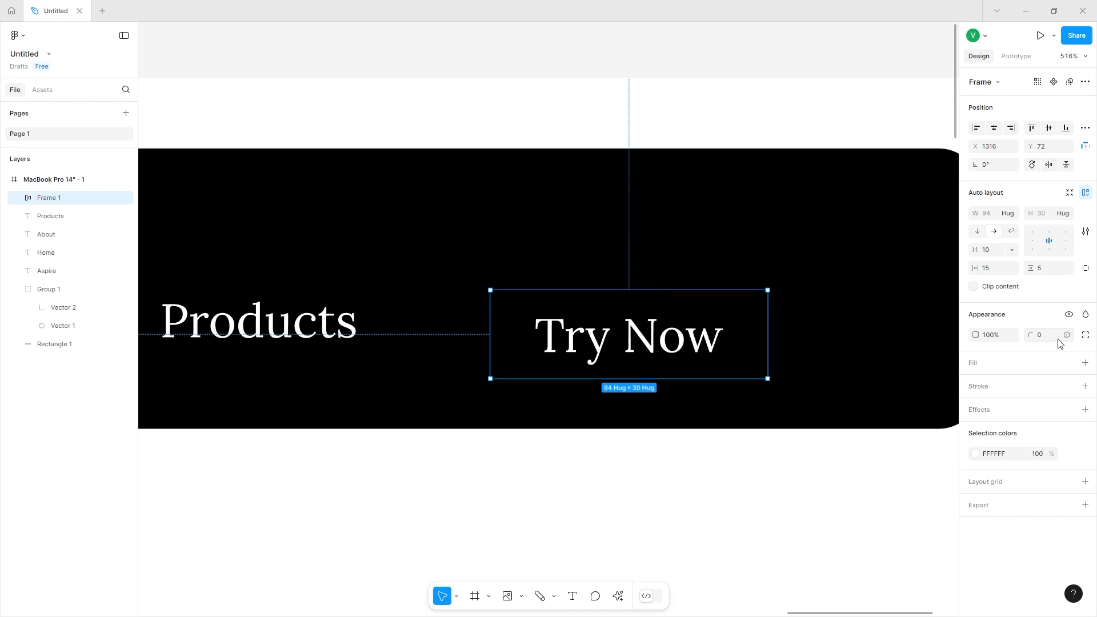
- Give the "Try Now" frame a white FFFFFF fill and recolor its text to black 000000
left_click(1085, 364)
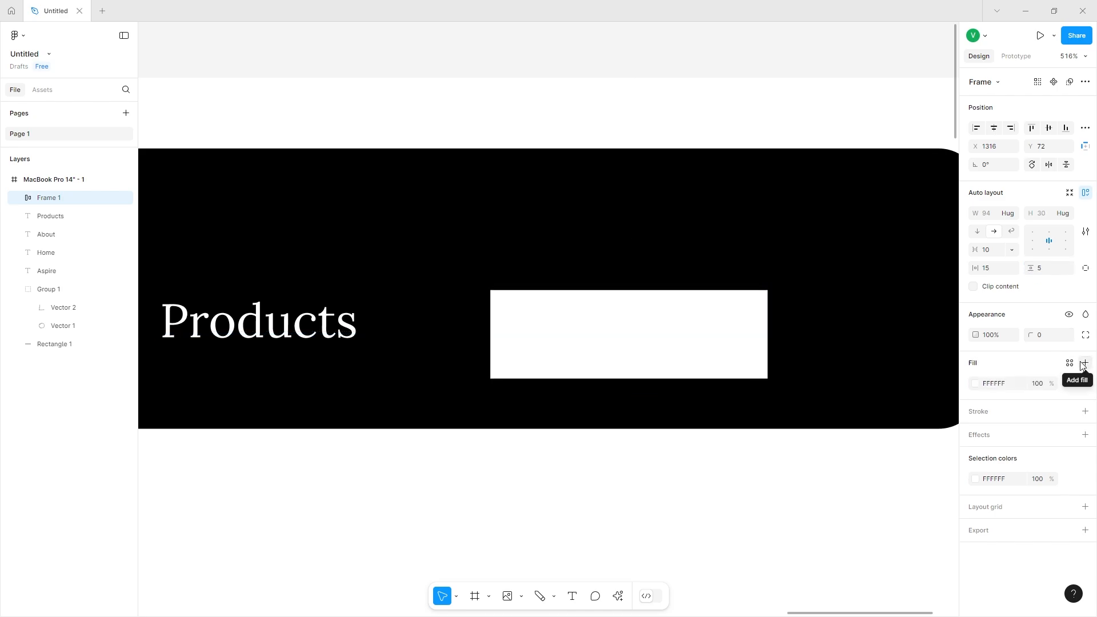
left_click(975, 384)
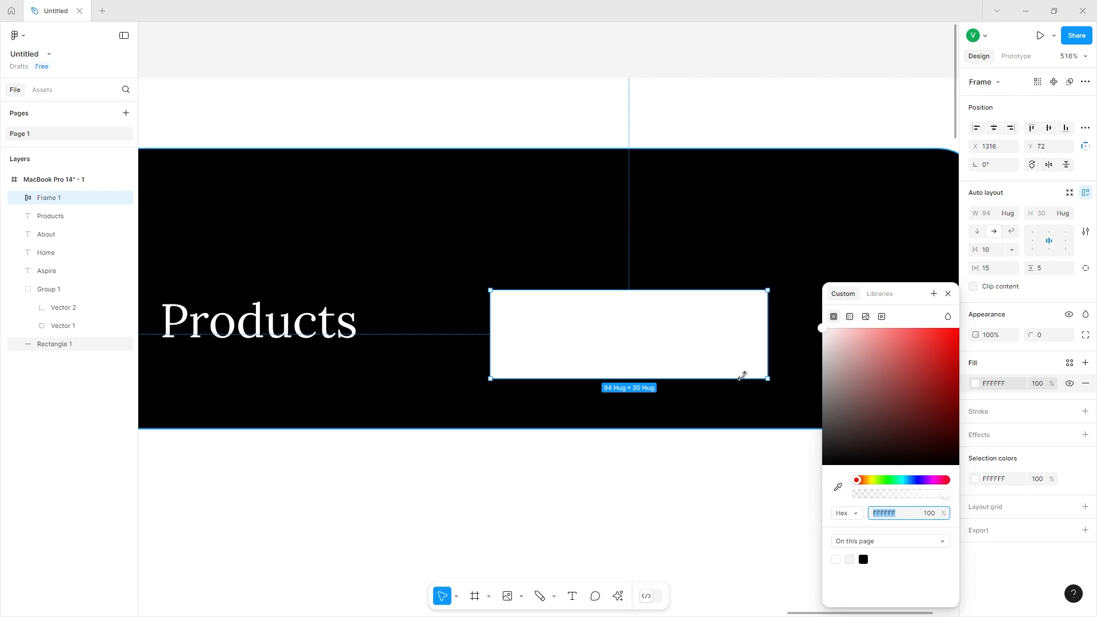
double_click(666, 348)
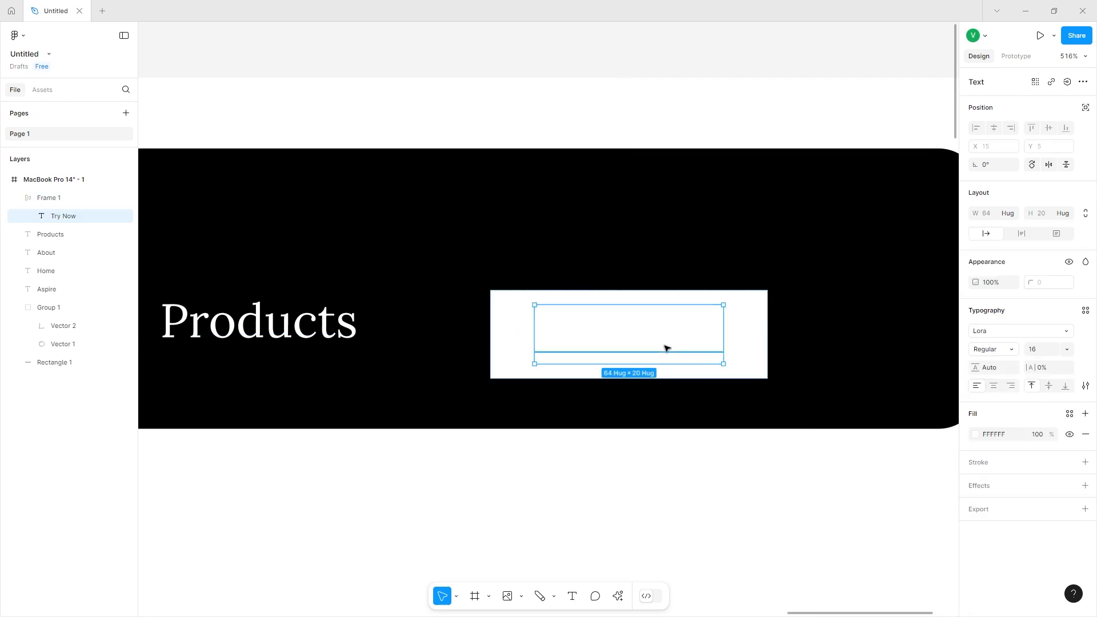
left_click(979, 437)
left_click_drag(918, 403, 754, 520)
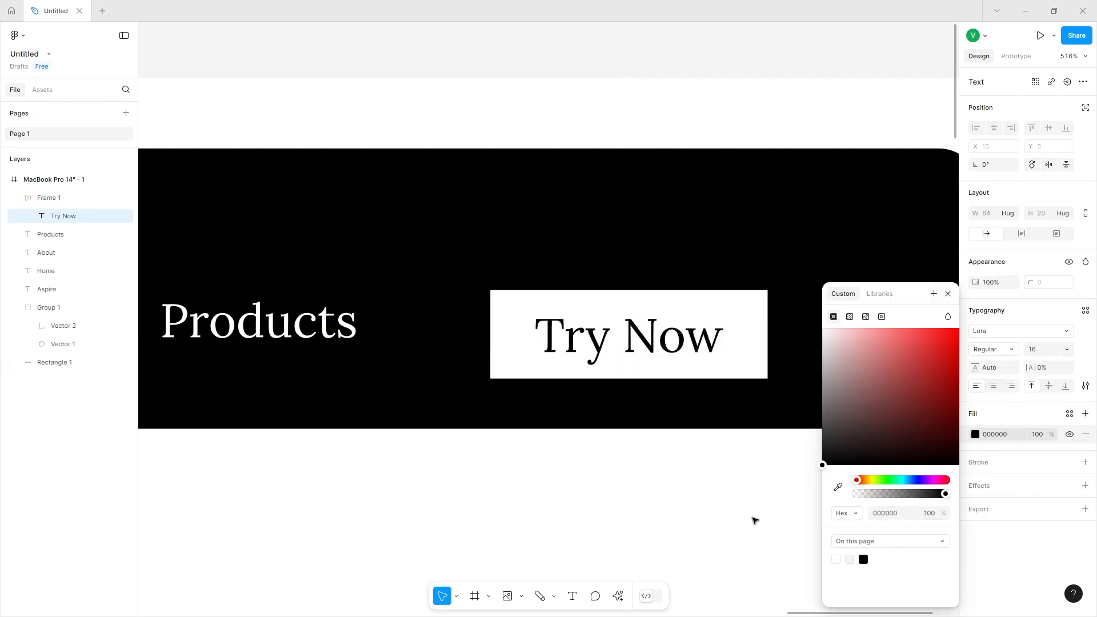
- Change the "Try Now" text's font to Pompiere
left_click(989, 335)
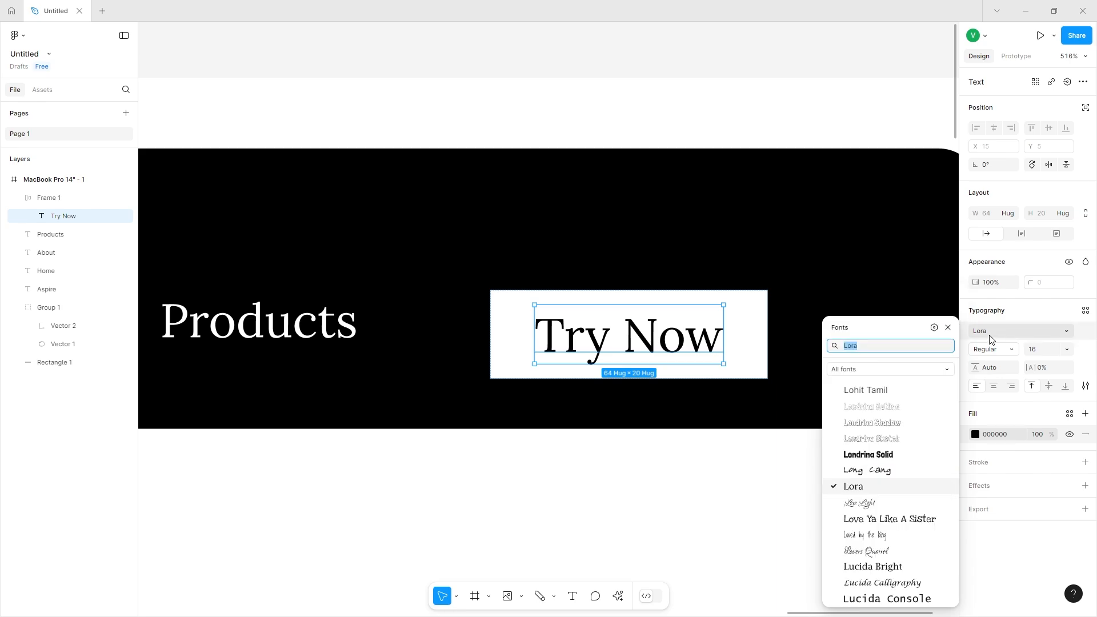
type("pompiere")
key("Return")
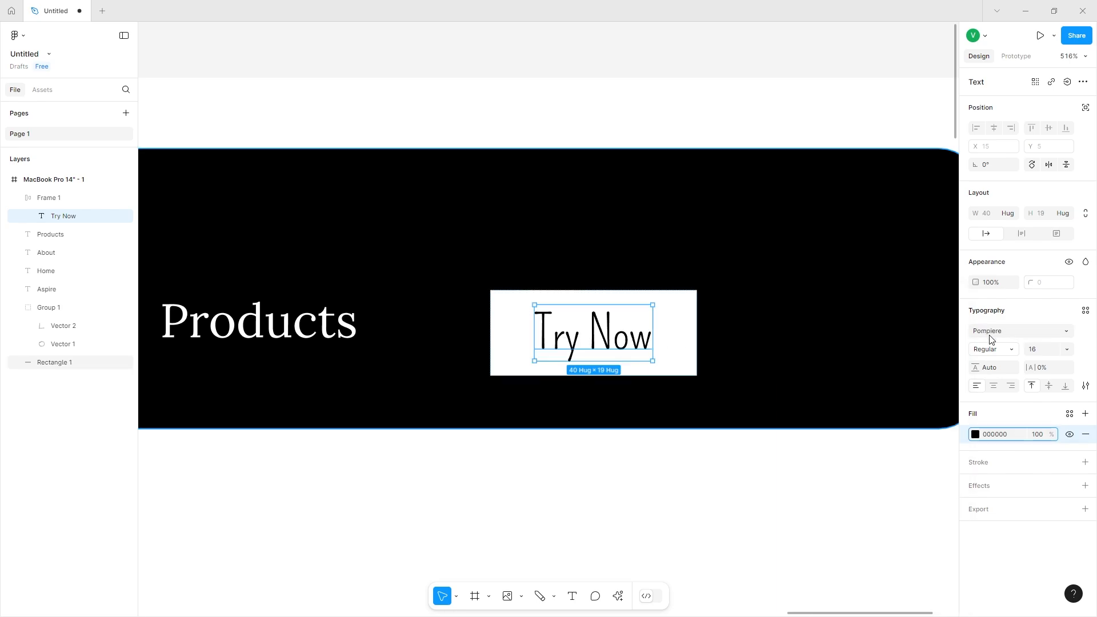
- Round the corners of the "Try Now" button frame to a radius of 4
left_click(687, 311)
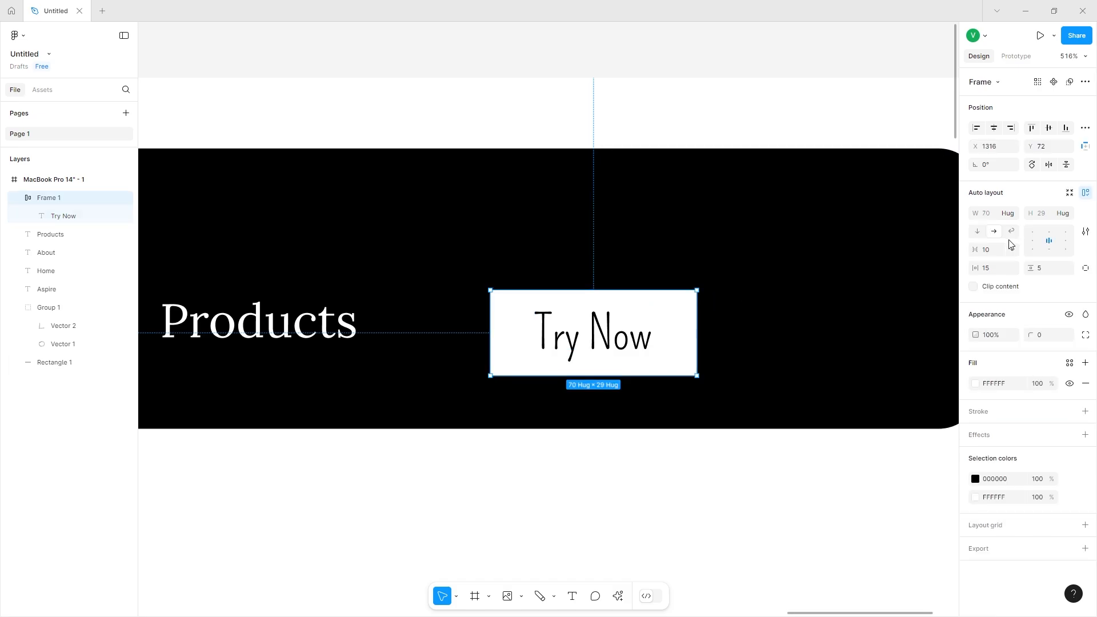
left_click(943, 182)
scroll(913, 166, "right", 2)
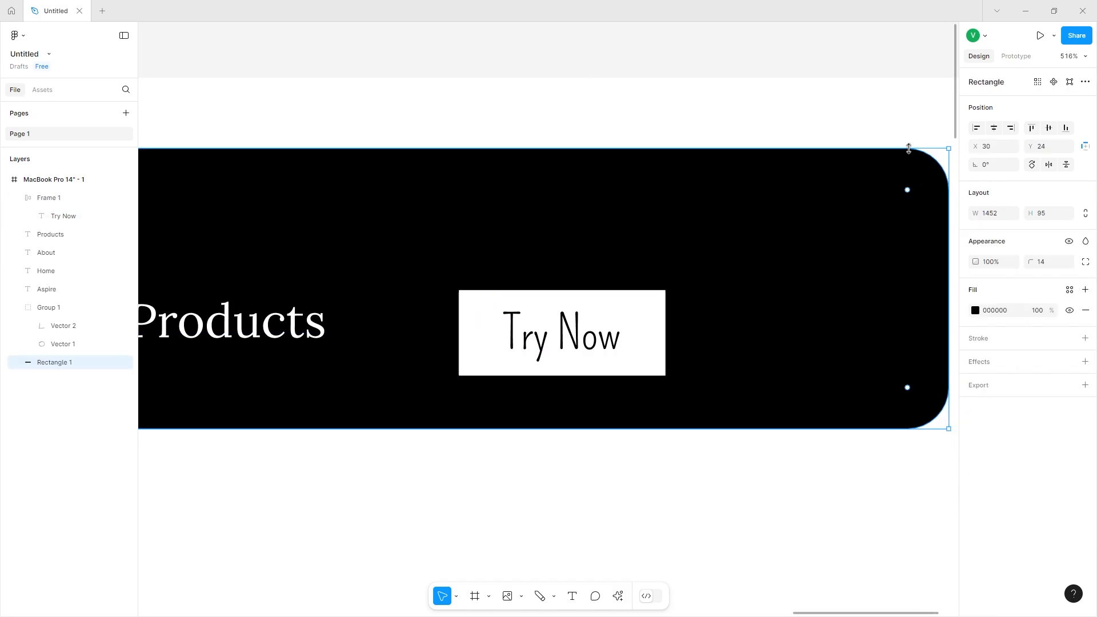
left_click(633, 318)
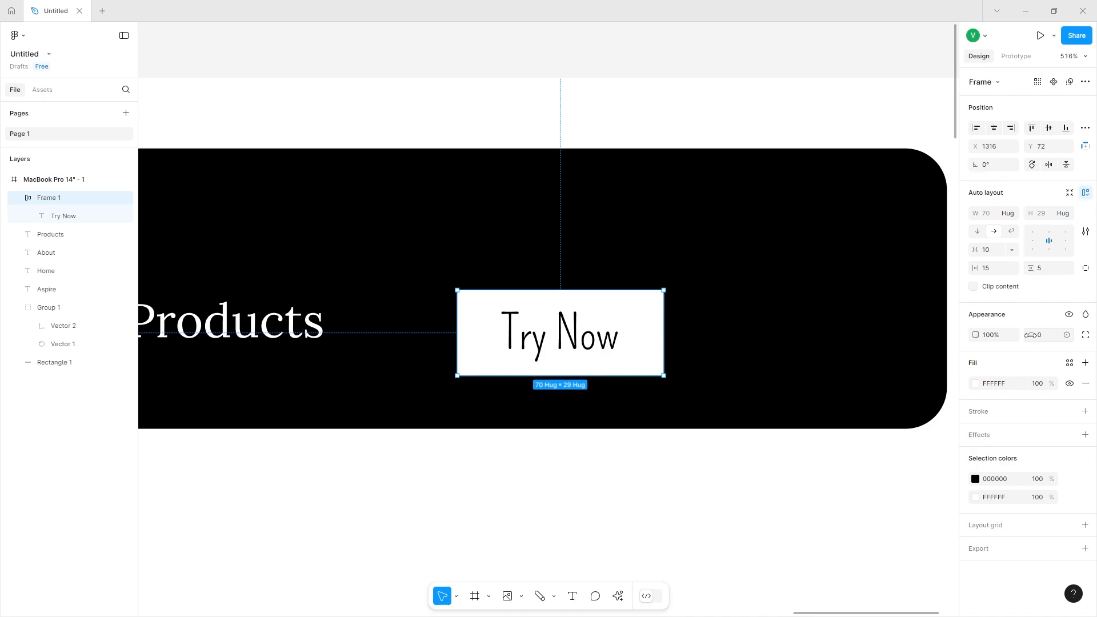
left_click_drag(1030, 335, 1083, 333)
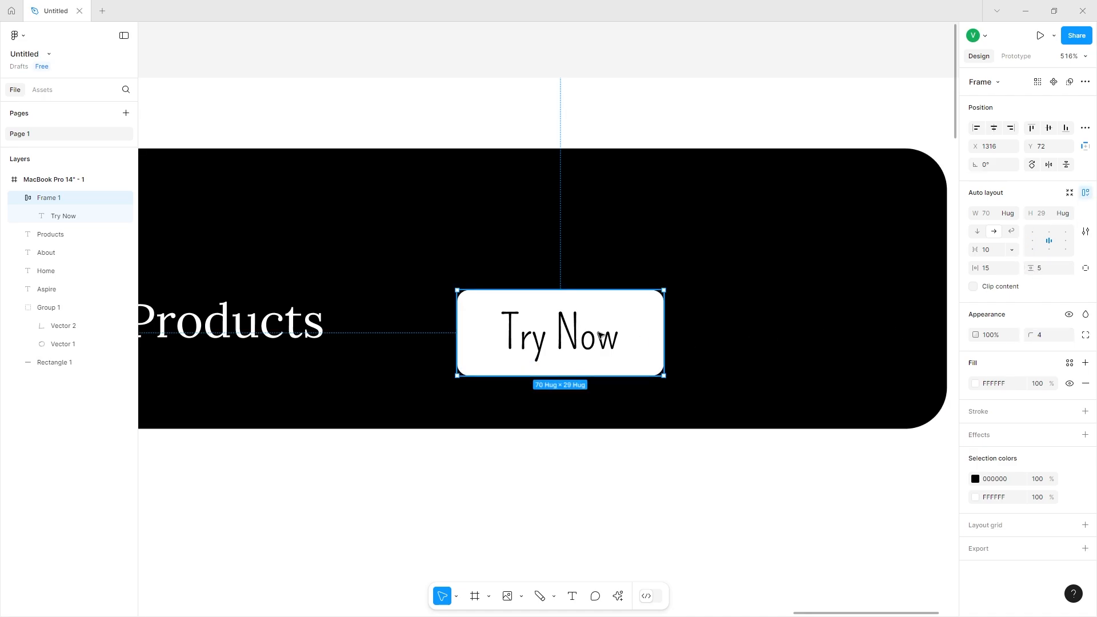
- Enlarge the "Try Now" text to font size 24
double_click(600, 334)
left_click(1068, 350)
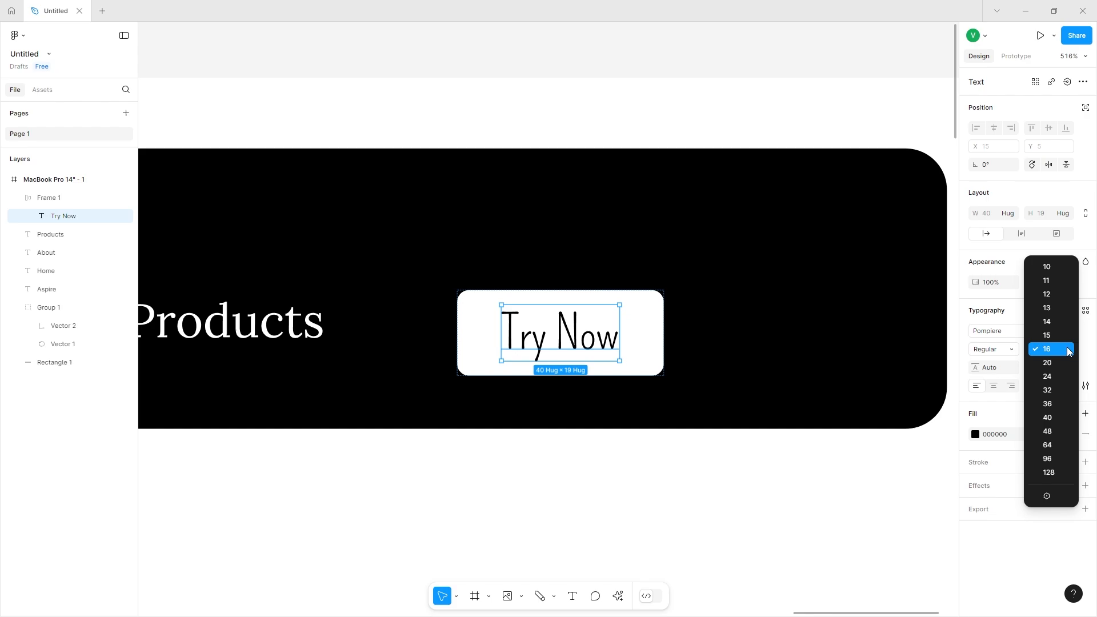
left_click(1062, 375)
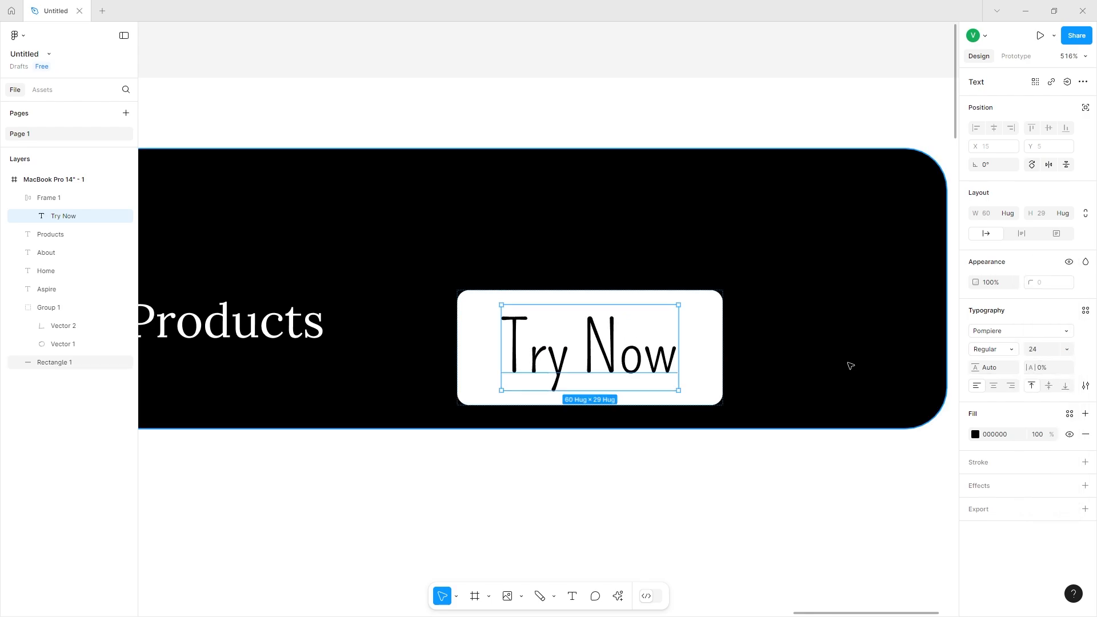
- Move the "Try Now" button toward the header's right end at X 1360, Y 55 and set its corner radius to 5
left_click_drag(701, 358, 830, 309)
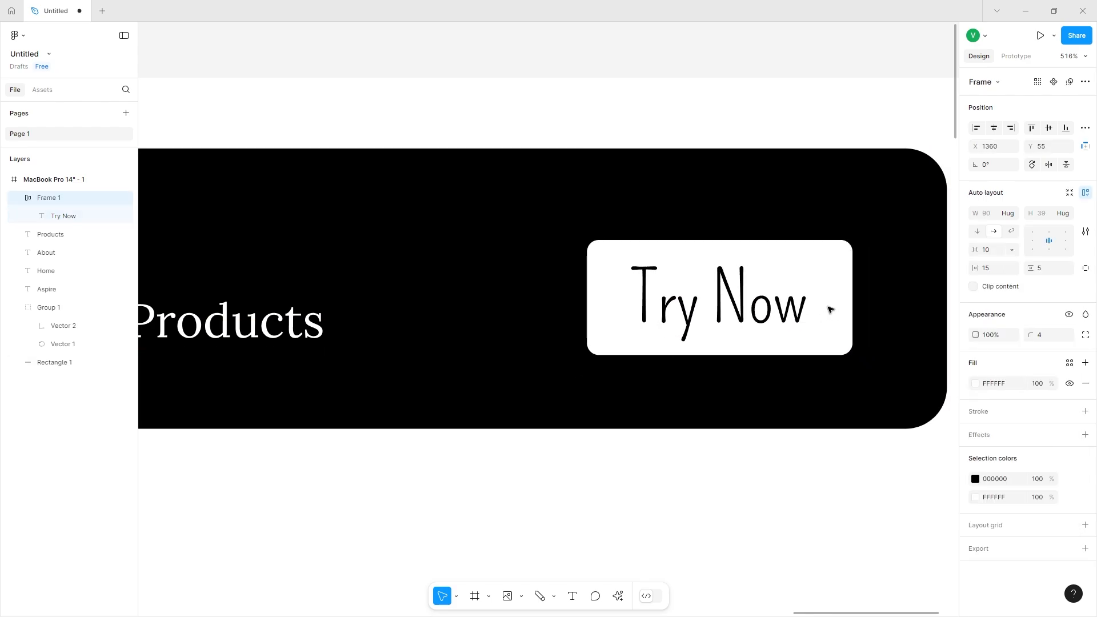
mouse_move(1030, 335)
left_mouse_down()
mouse_move(1079, 339)
mouse_move(1032, 332)
mouse_move(1042, 333)
left_mouse_up()
scroll(757, 290, "down", 4)
scroll(757, 290, "down", 2)
- Set the "Try Now" text's font size to 20
double_click(754, 292)
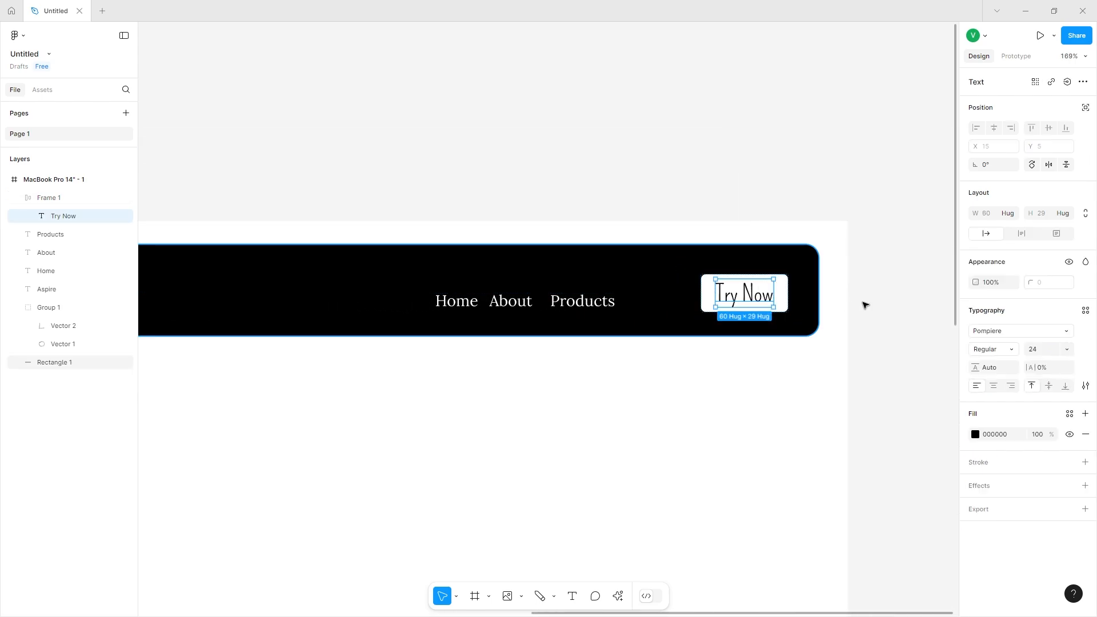
left_click(1045, 355)
type("20")
key("Return")
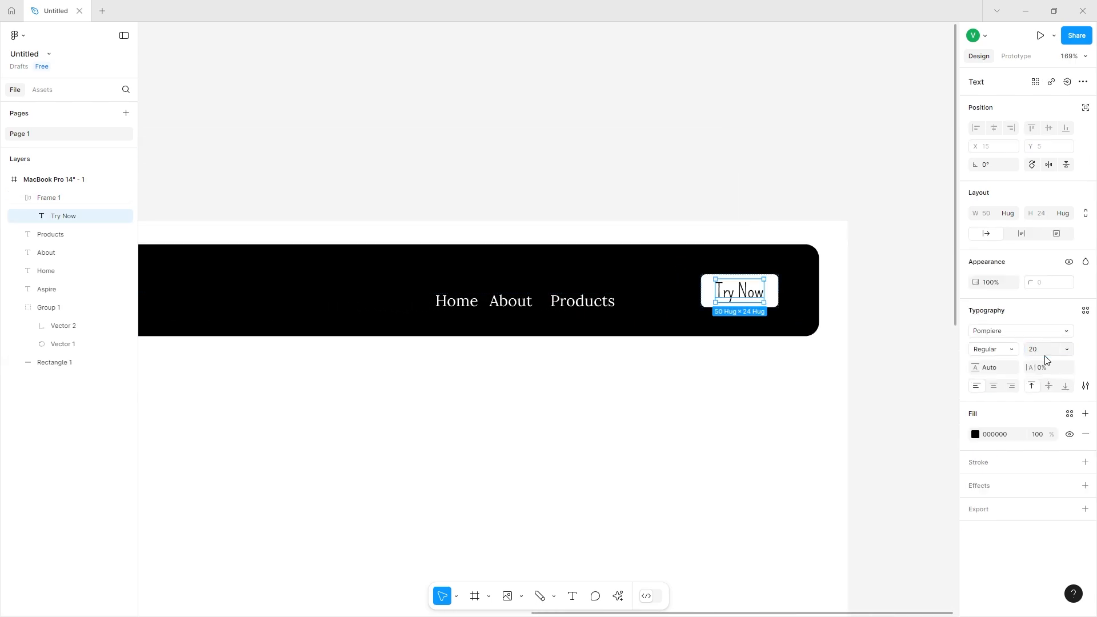
- Set the button's padding to 24 horizontal and 10 vertical, and shift the button to X 1356, Y 53
left_click(771, 292)
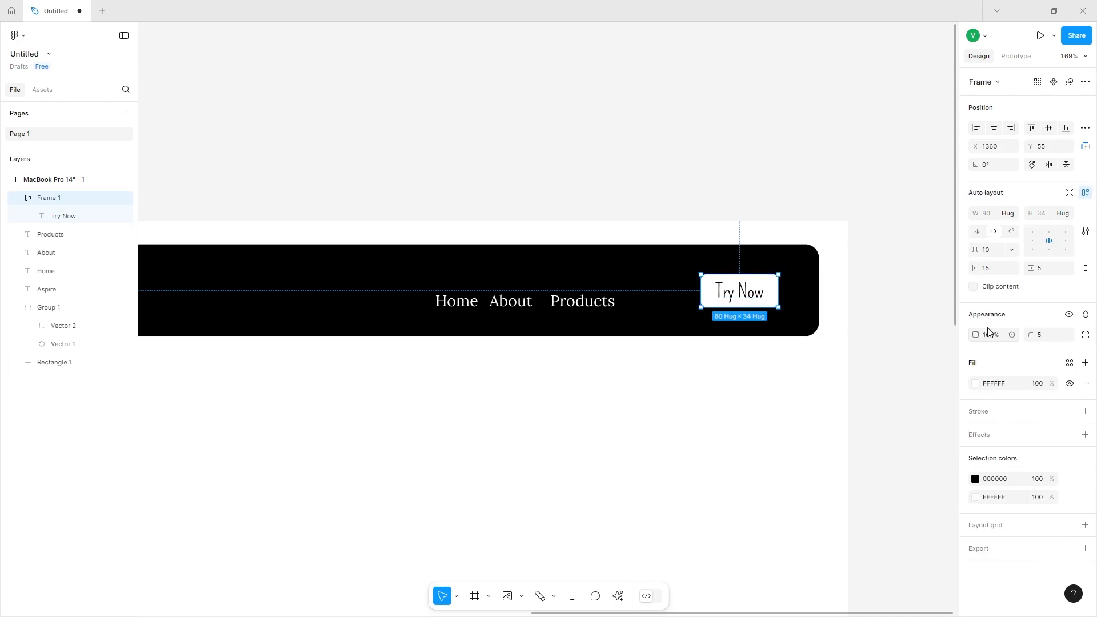
left_click_drag(975, 268, 1037, 271)
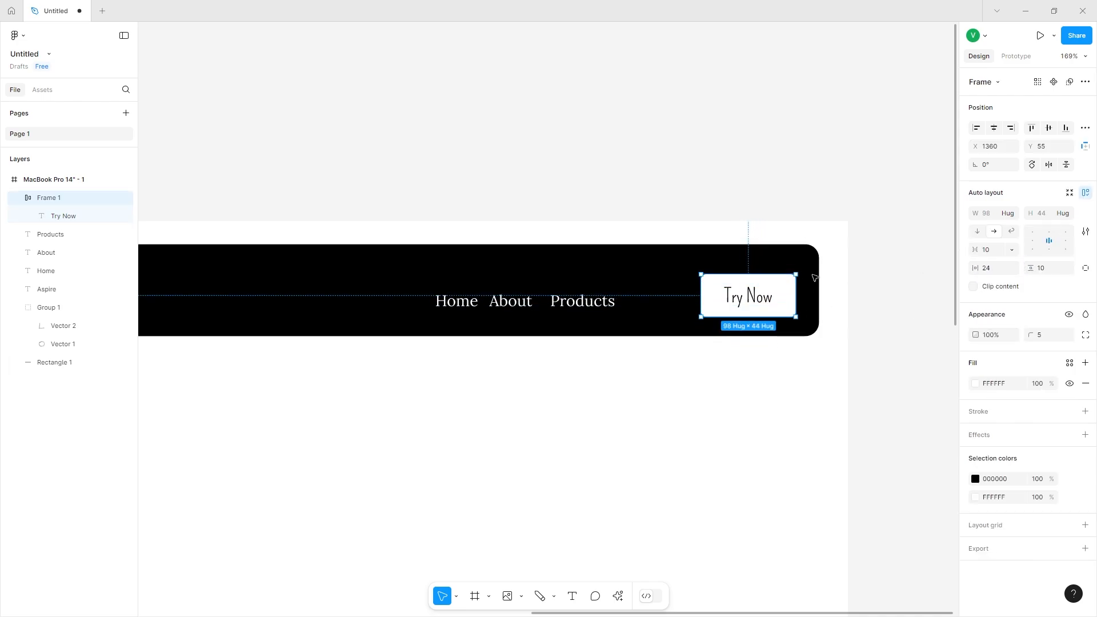
left_click_drag(764, 297, 759, 294)
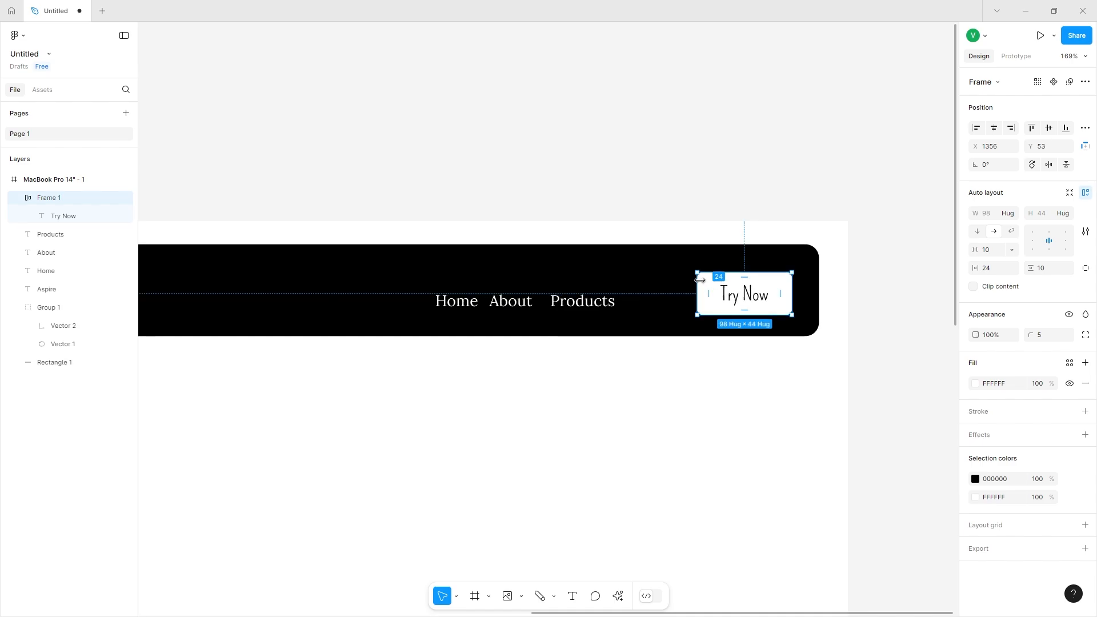
- Set the "Try Now" text to size 24 and center the button vertically near the header's right end
double_click(727, 296)
left_click(1051, 349)
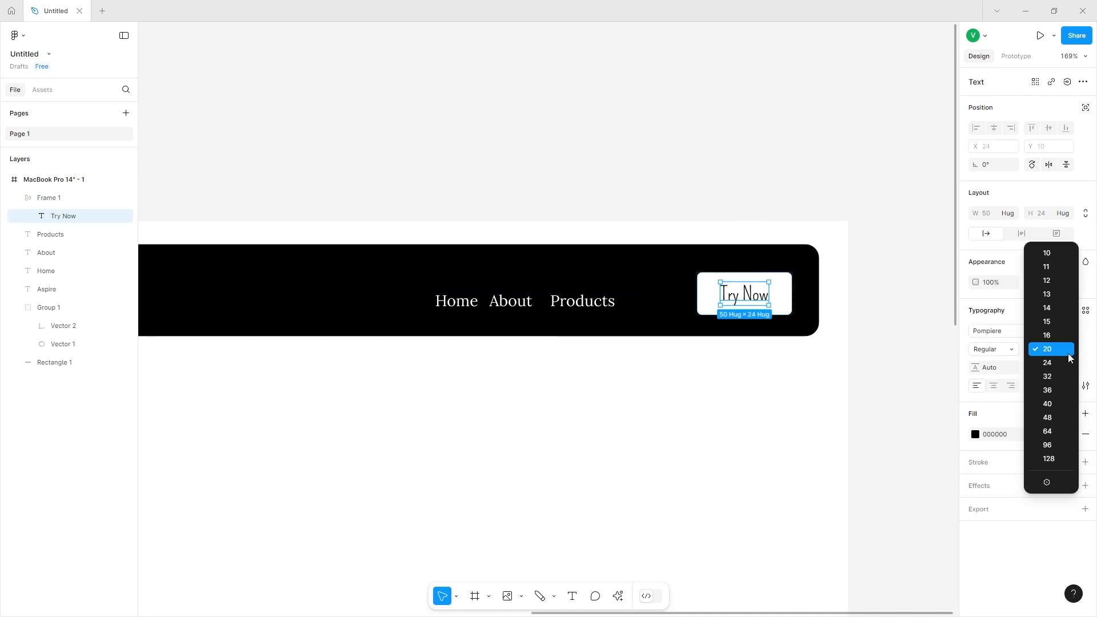
left_click(1060, 363)
left_click(785, 303)
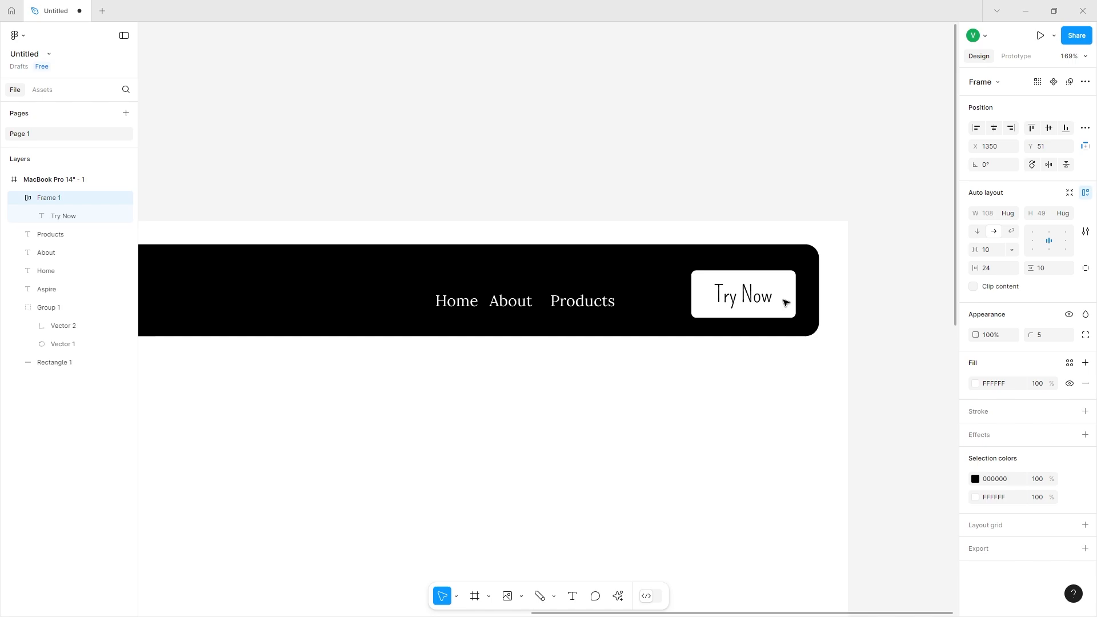
key("Return")
- Move the "Products", "About" and "Home" links to Y 62, evenly spaced in line with the button's center
left_click(559, 302)
left_click_drag(578, 306, 602, 297)
left_click(519, 303)
left_click_drag(518, 304, 518, 294)
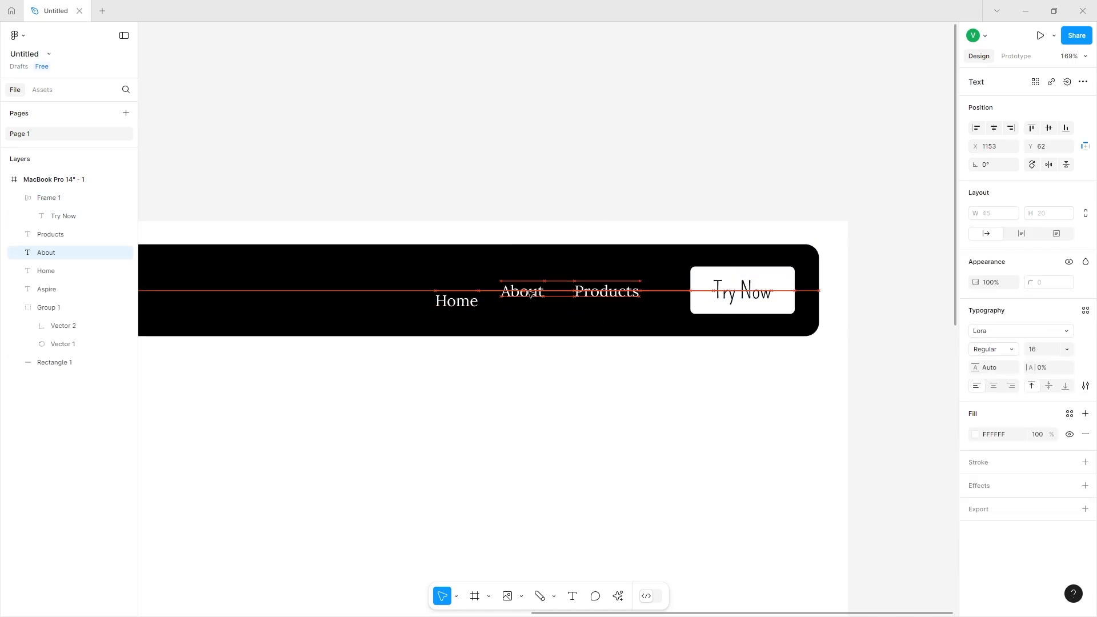
key("shift+1")
left_click(458, 245)
- Set the font size of the "Home", "About" and "Products" links to 18
scroll(458, 246, "left", 2)
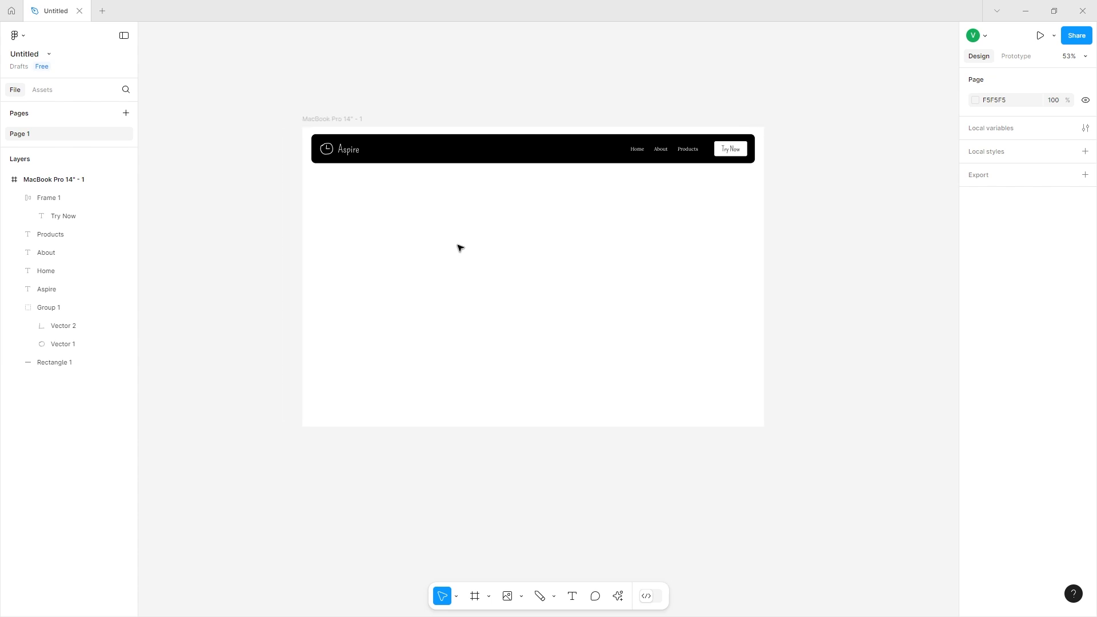
scroll(515, 252, "up", 1)
scroll(515, 252, "up", 1)
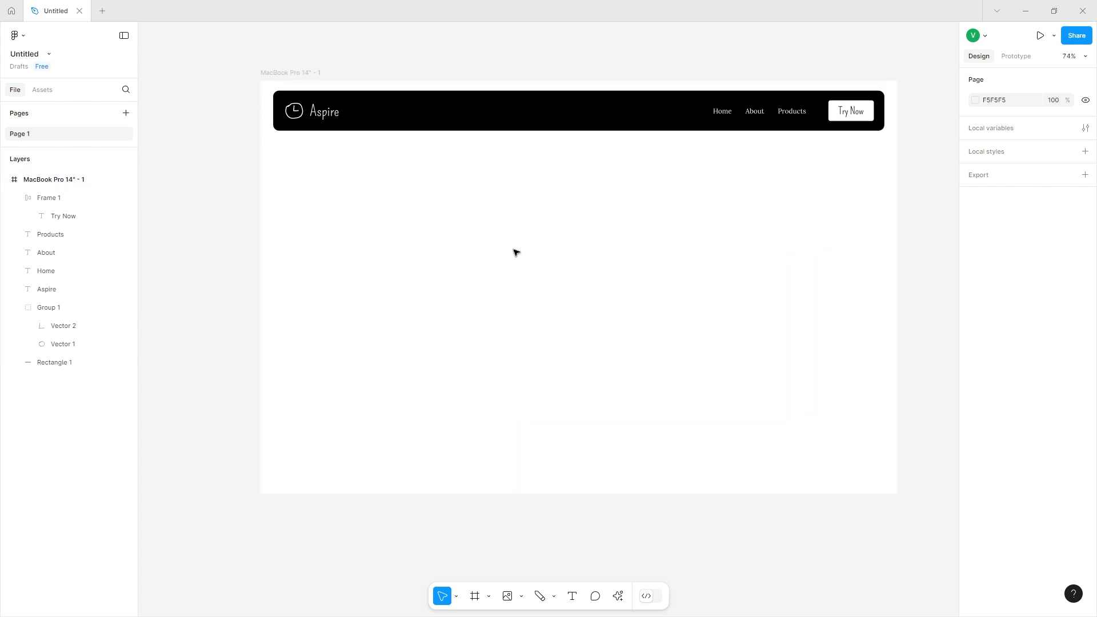
scroll(515, 251, "up", 1)
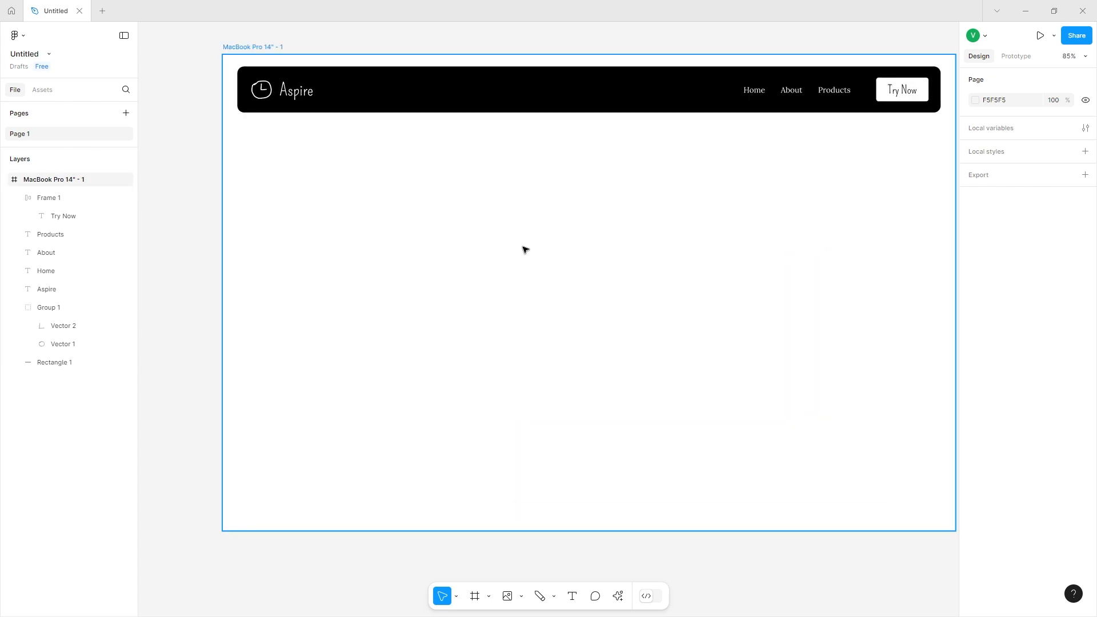
scroll(524, 248, "right", 3)
scroll(524, 249, "left", 2)
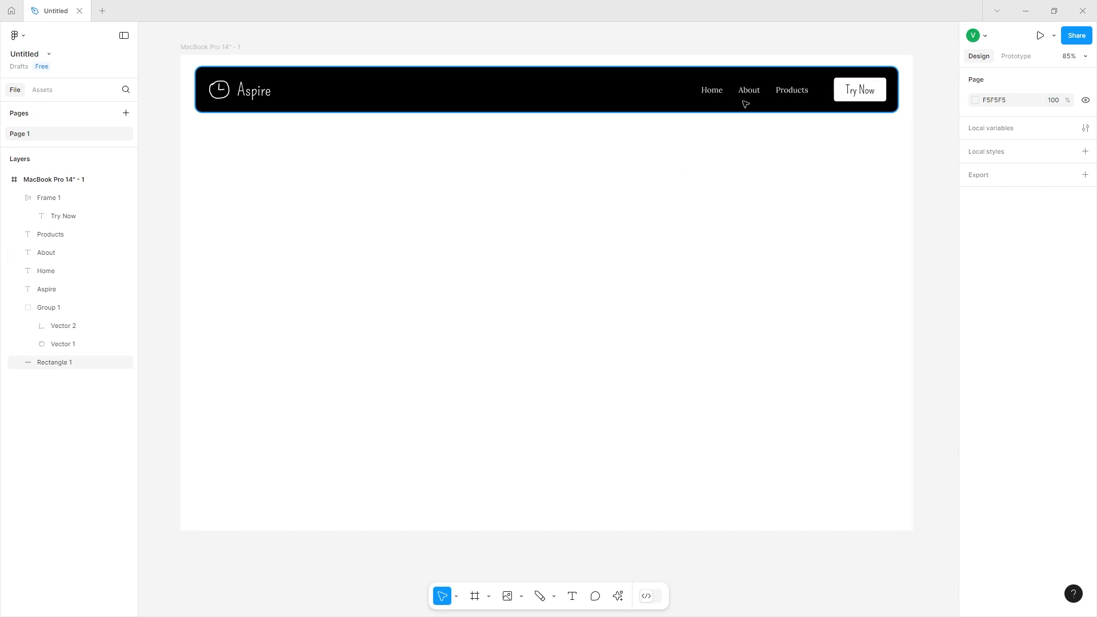
left_click(712, 90)
left_click(749, 91, "shift")
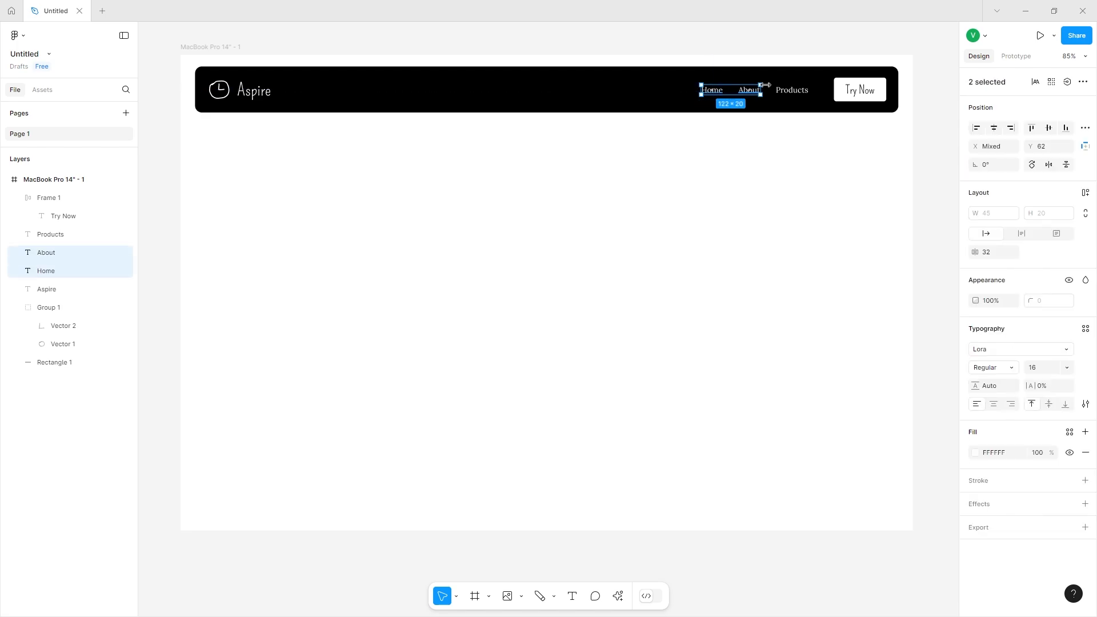
left_click(791, 90, "shift")
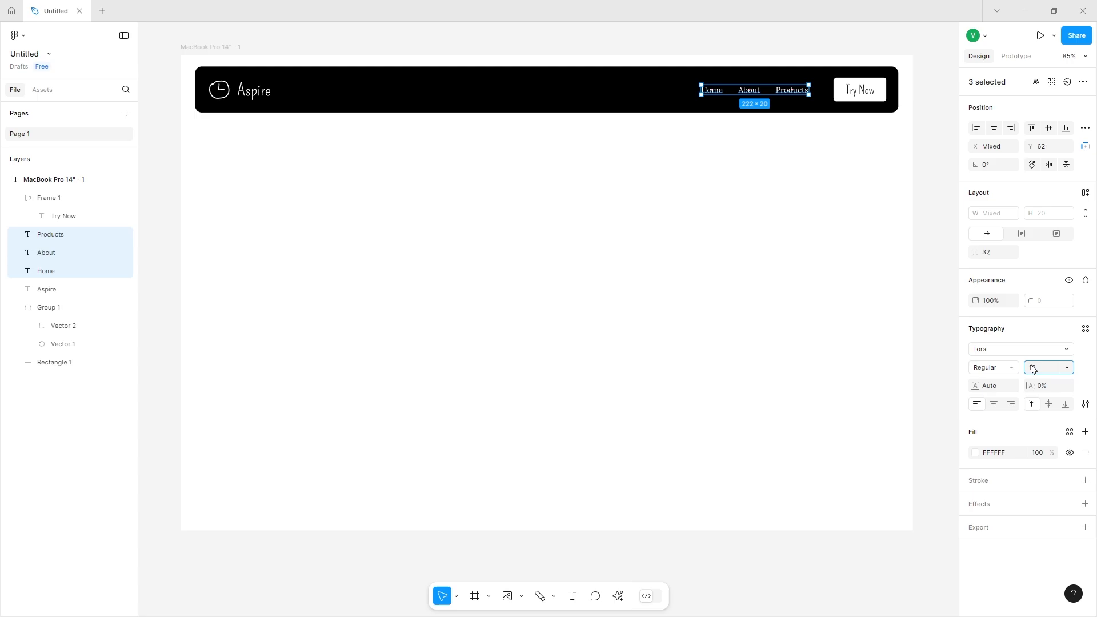
key("Return")
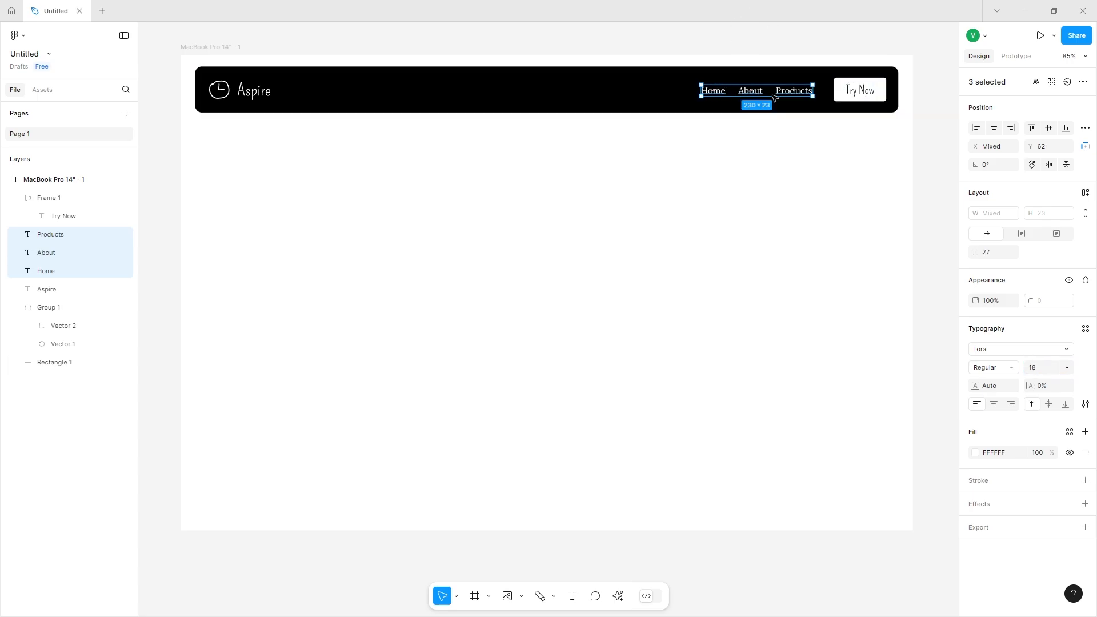
- Space the three navigation links 40 apart and shift them left, away from the button, at Y 61
left_click_drag(975, 253, 990, 249)
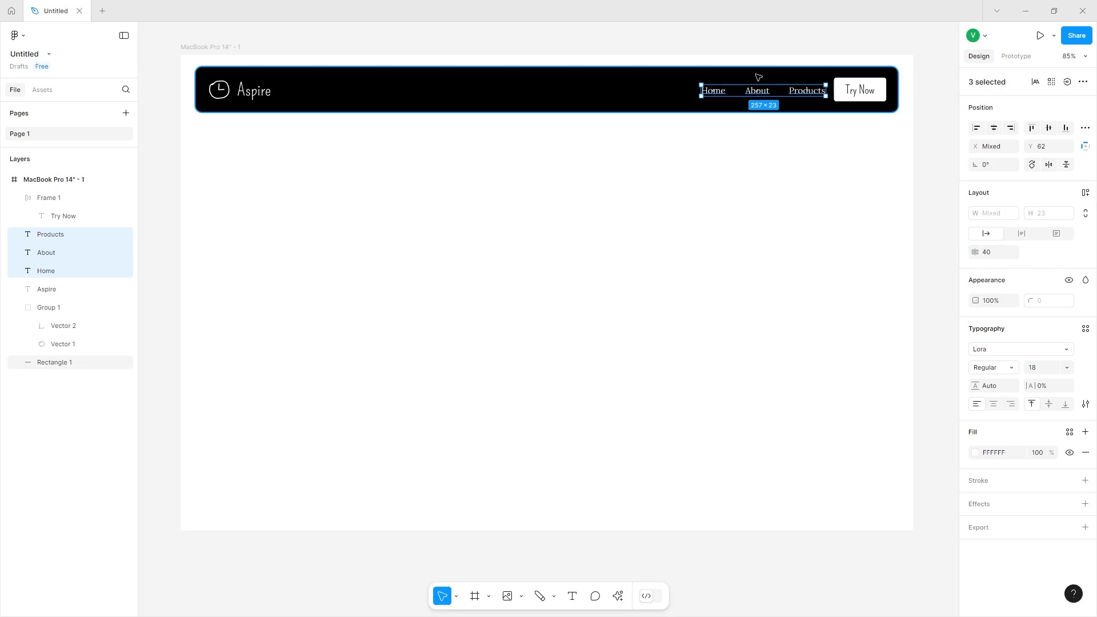
left_click_drag(805, 92, 794, 93)
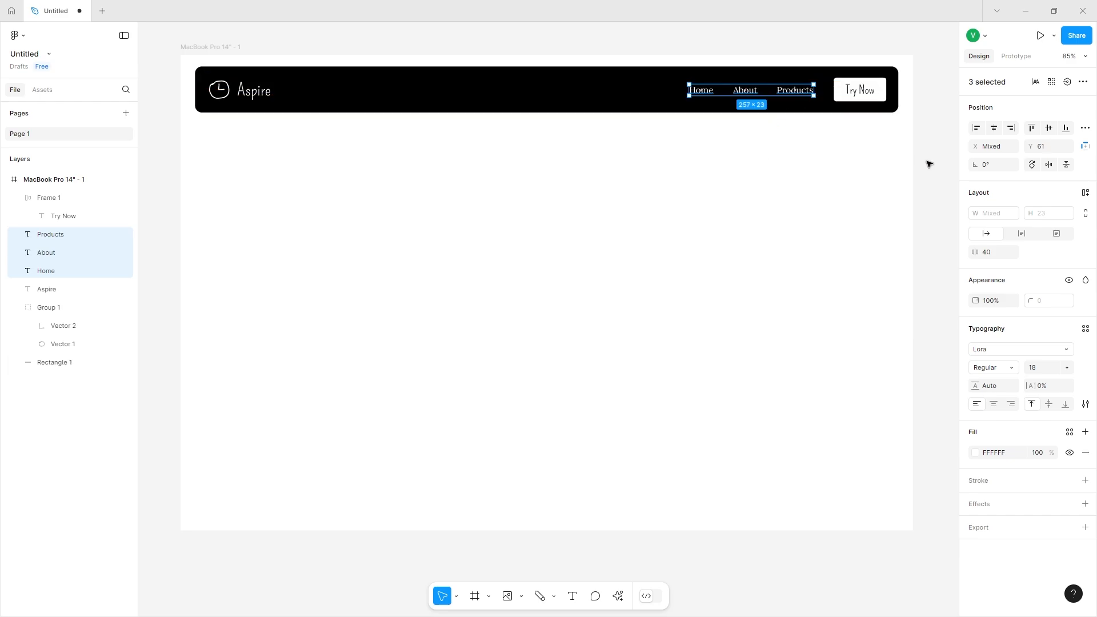
left_click(928, 164)
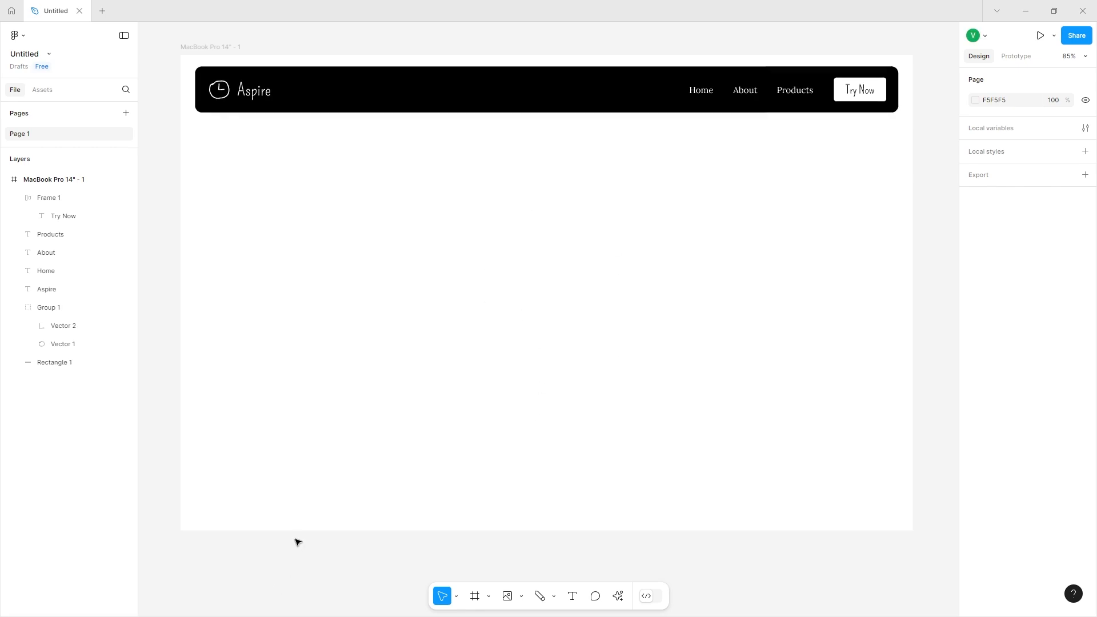
- Import the task management checklist SVG illustration and place it in the main frame at about X 268, Y -6
left_click(521, 596)
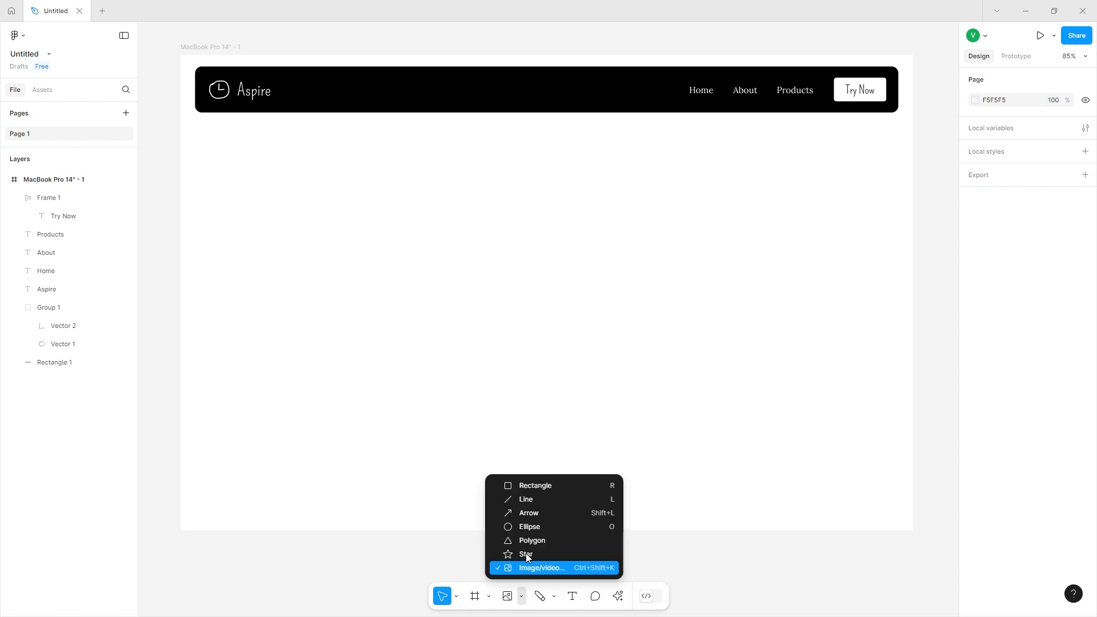
left_click(525, 566)
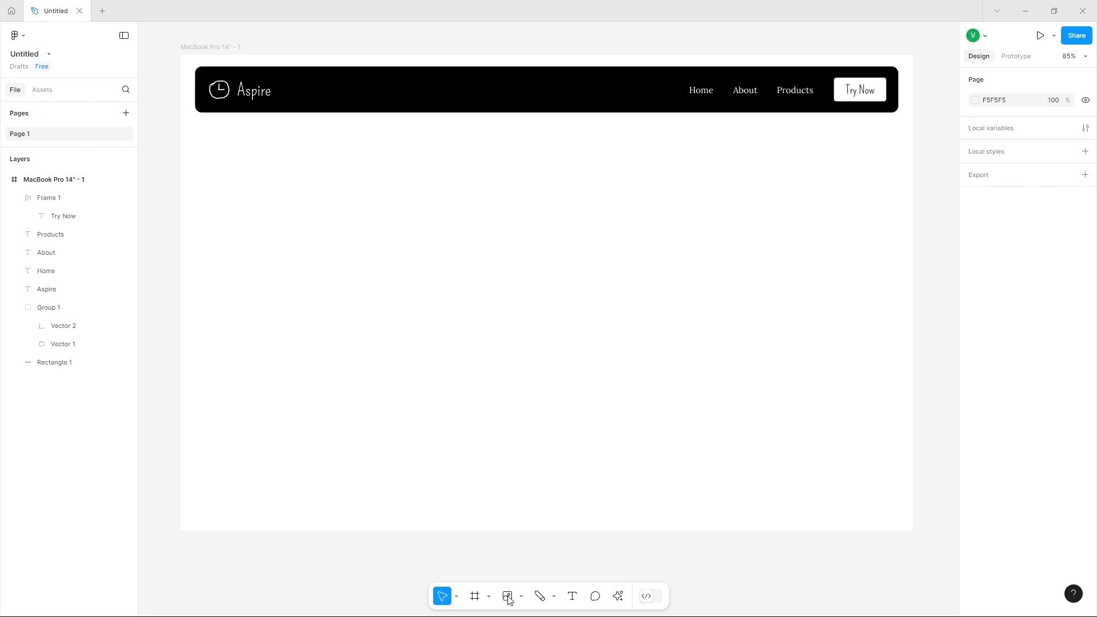
left_click(529, 291)
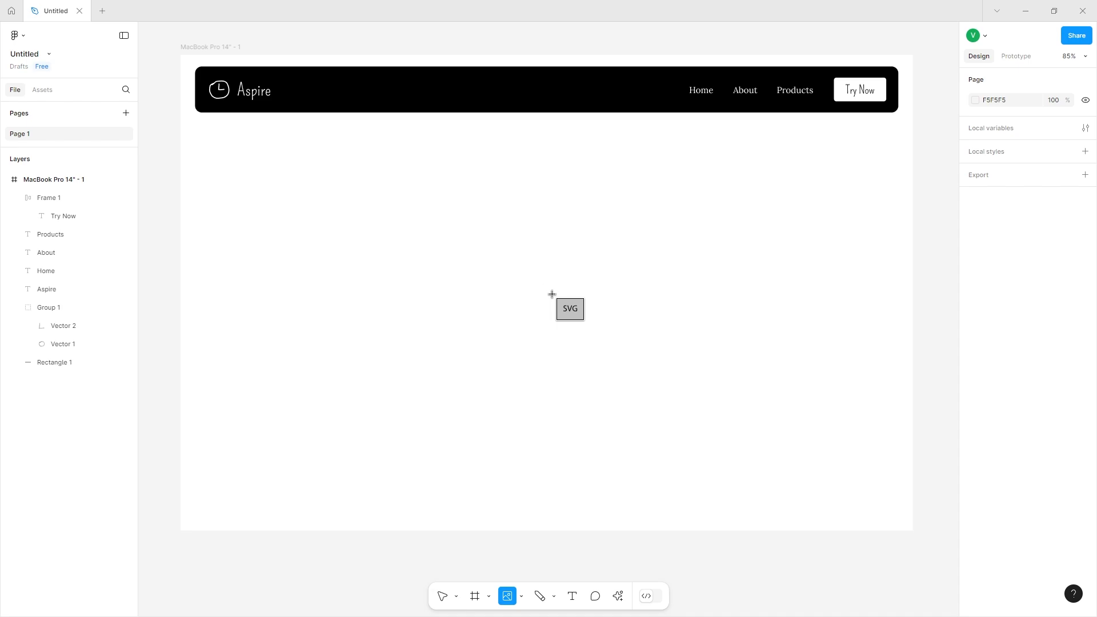
left_click(552, 294)
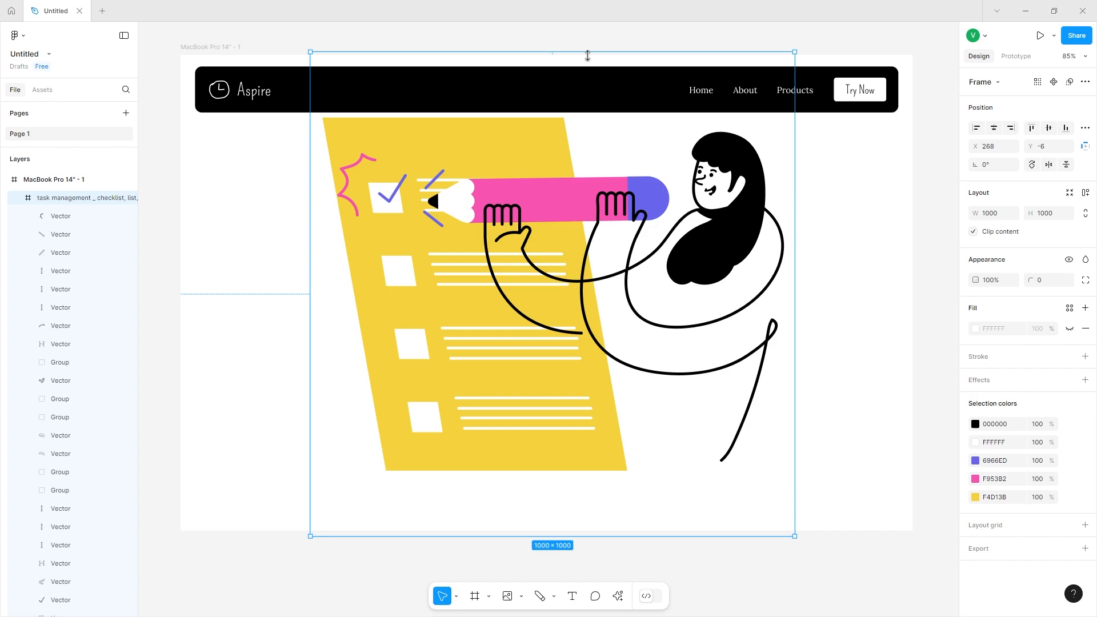
- Scale the checklist illustration down to 692 × 692 and center it below the header at X 410, Y 190
left_click_drag(585, 77, 568, 216)
left_click_drag(567, 281, 560, 234)
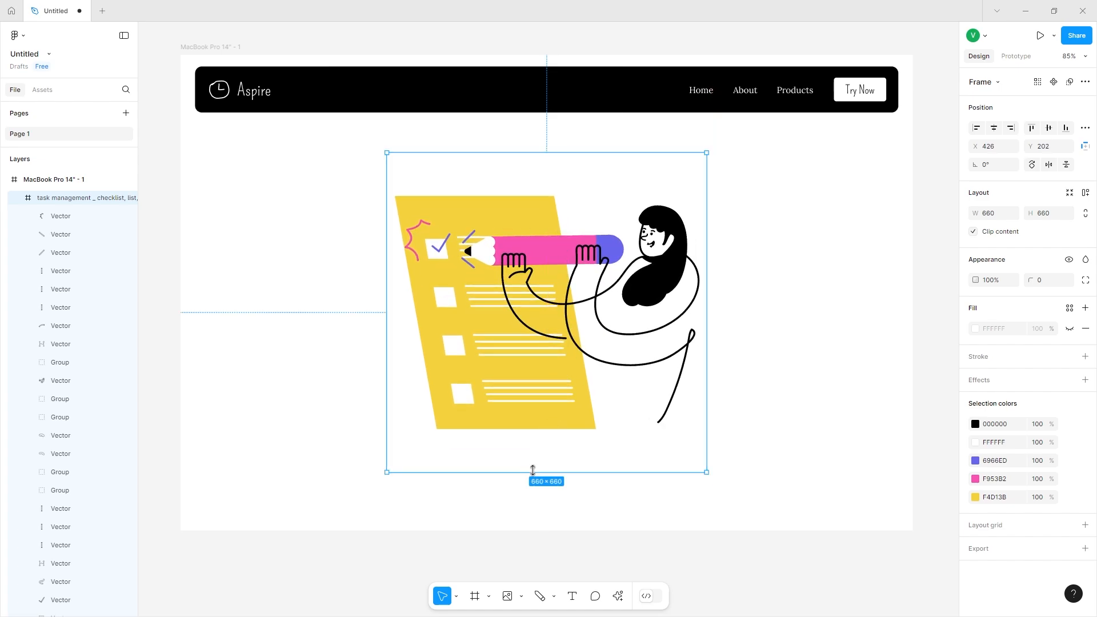
left_click_drag(531, 473, 526, 487)
left_click_drag(525, 424, 527, 419)
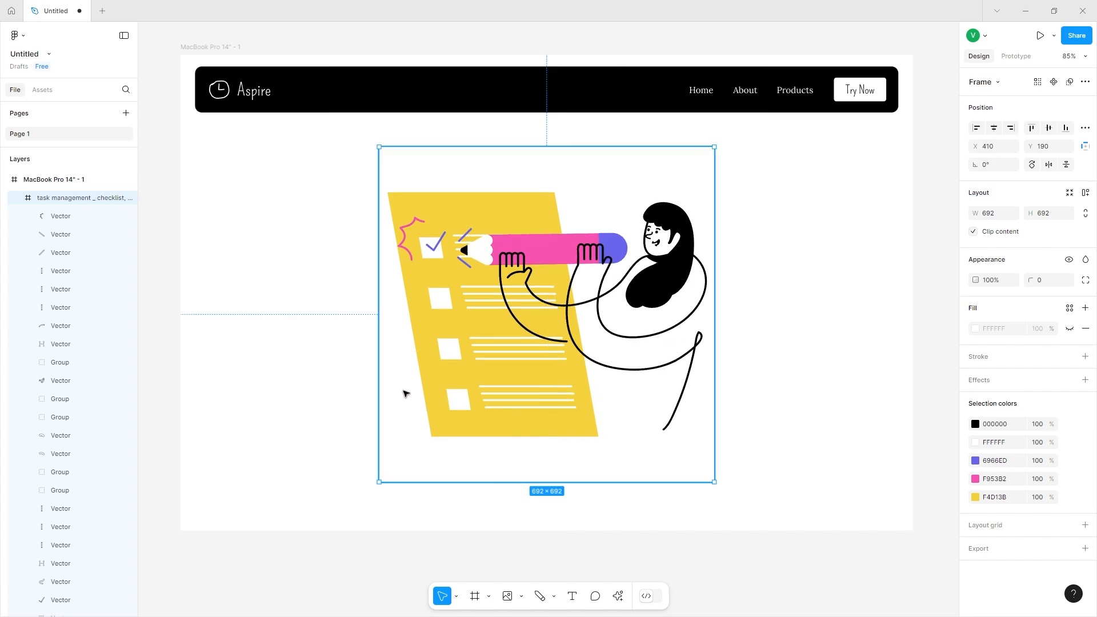
left_click(301, 533)
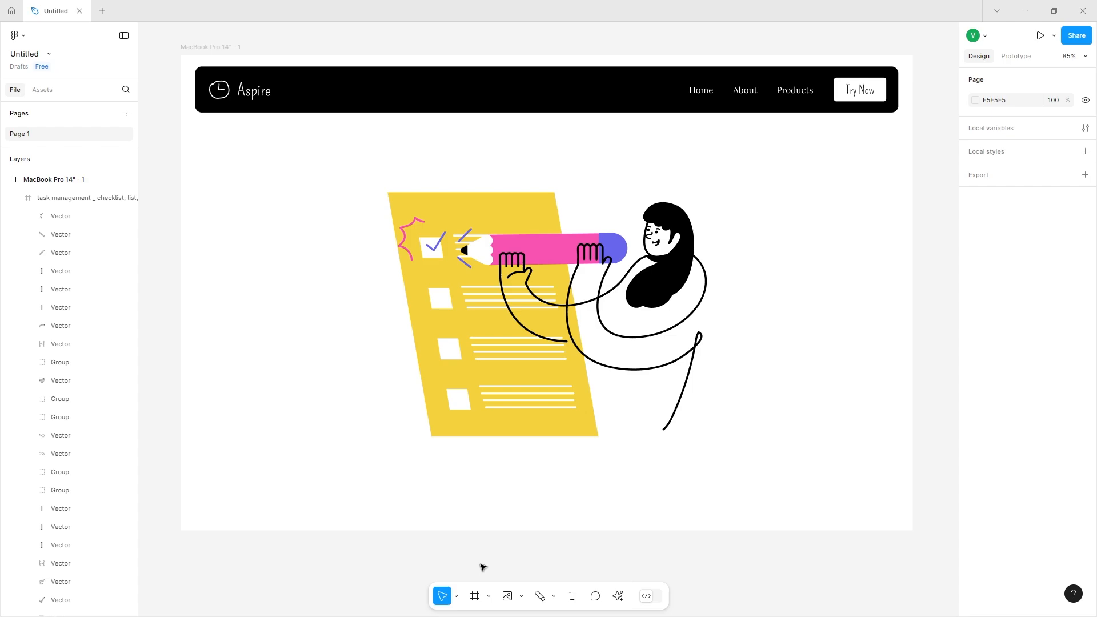
- Add the heading text "Productivity Simplified" in the blank area beside the illustration
key("t")
left_click(247, 353)
type("Producti")
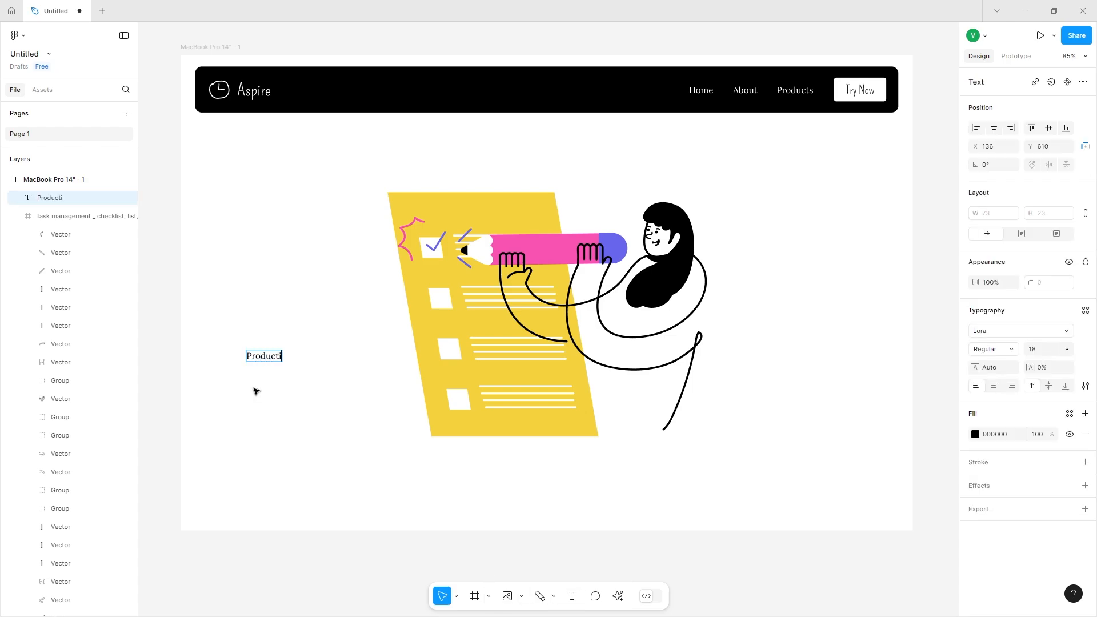
type("vity Simplified")
key("Escape")
- Set the heading's font size to 128 and its font to Pompiere
left_click(1066, 349)
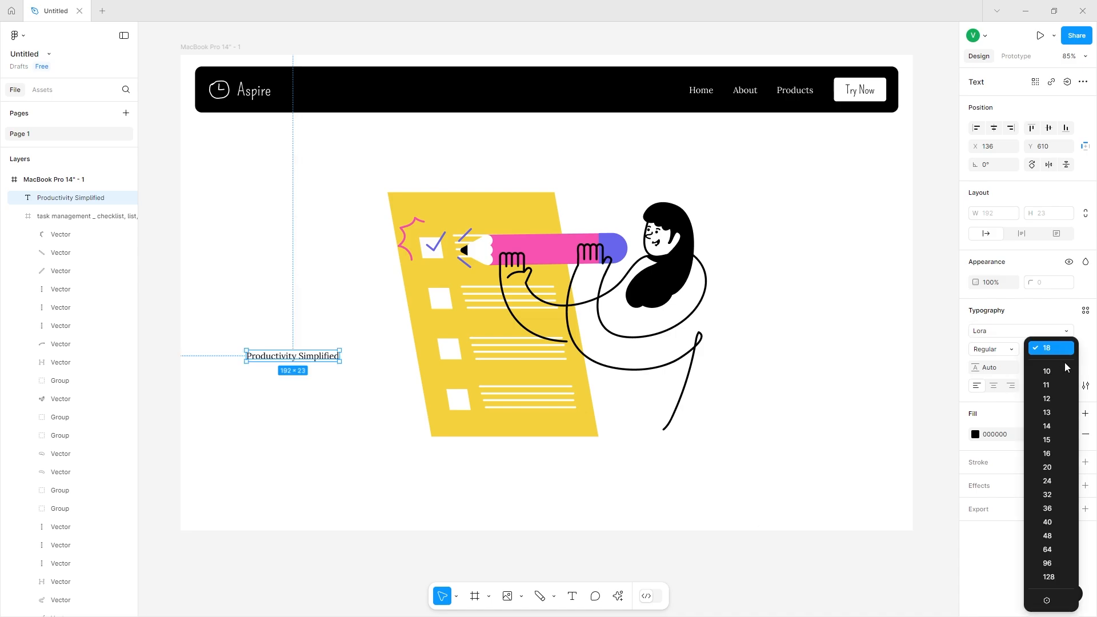
left_click(1054, 577)
left_click(1018, 334)
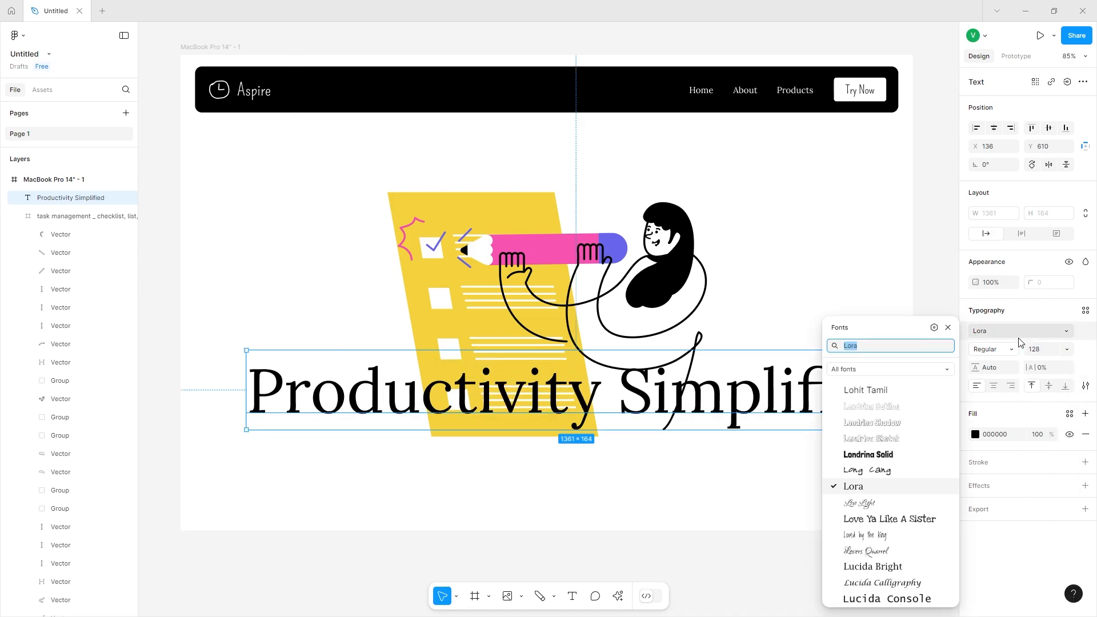
type("pom")
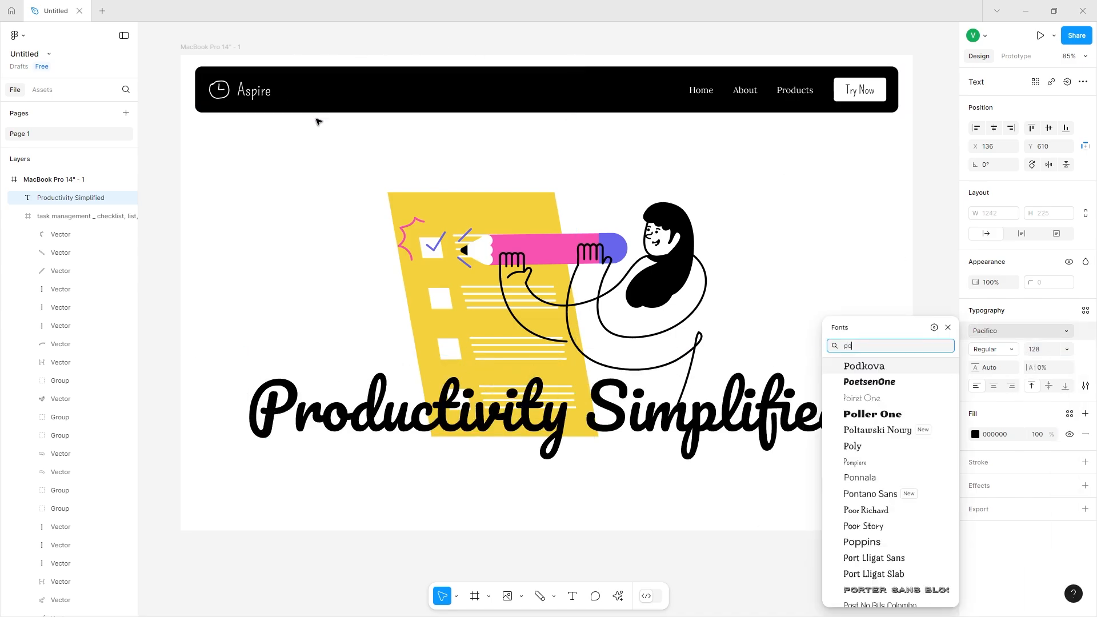
key("Return")
- Wrap the heading onto two lines in a 546-wide box and shift the illustration to X 526, Y 232
left_click_drag(667, 376, 510, 376)
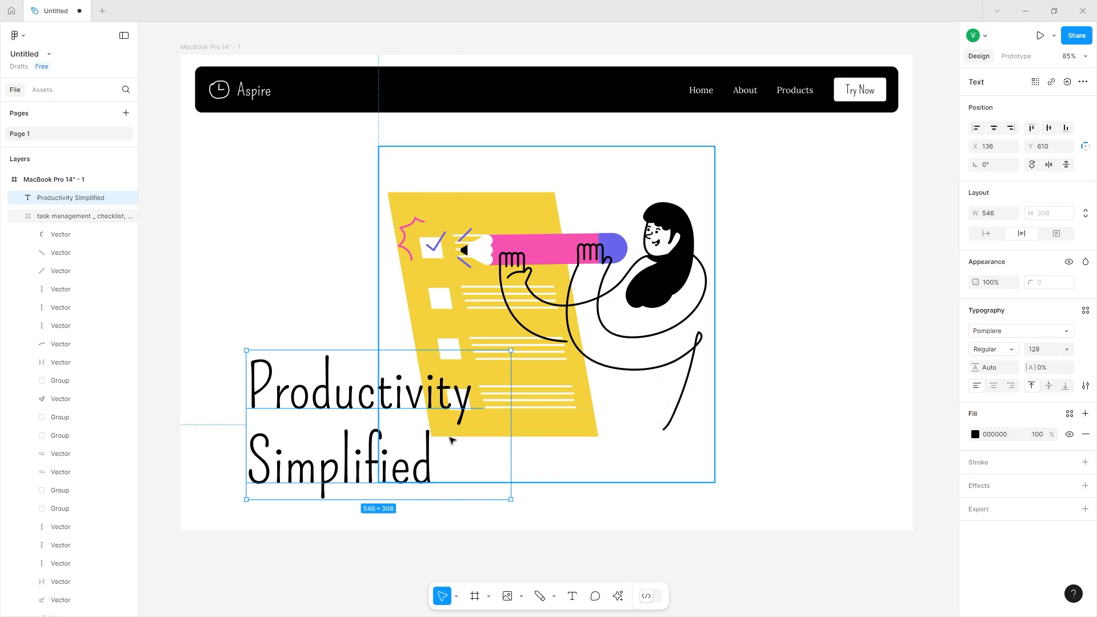
left_click_drag(413, 444, 387, 452)
left_click(553, 316)
left_click_drag(553, 316, 709, 307)
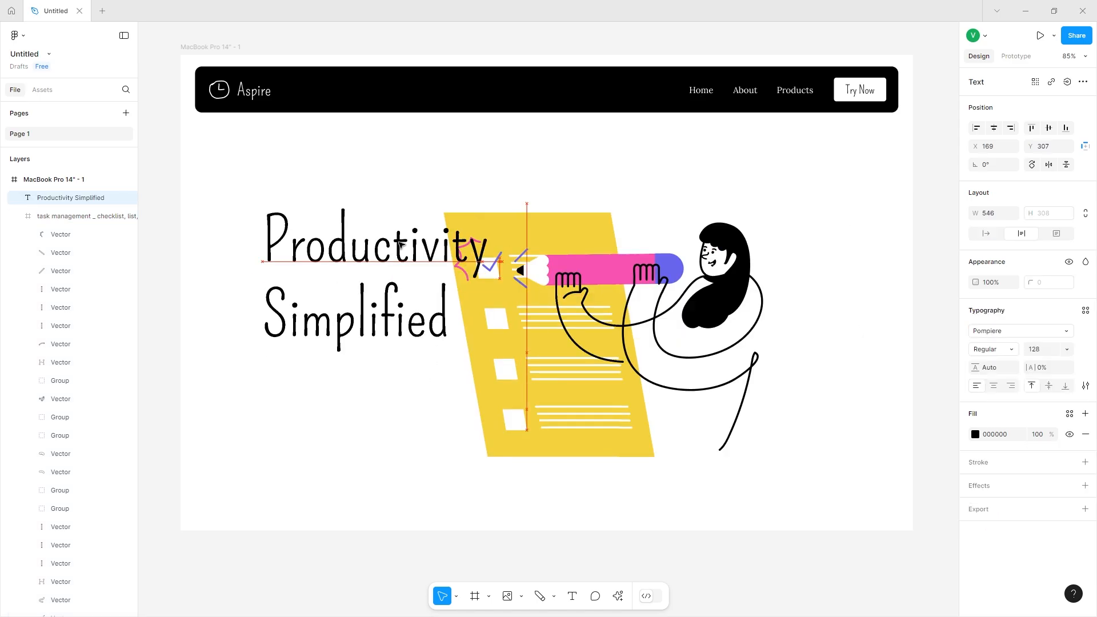
- Return the heading to a single auto-width line and center it under the header at X 318, Y 163
left_click_drag(403, 256, 390, 212)
left_click(986, 233)
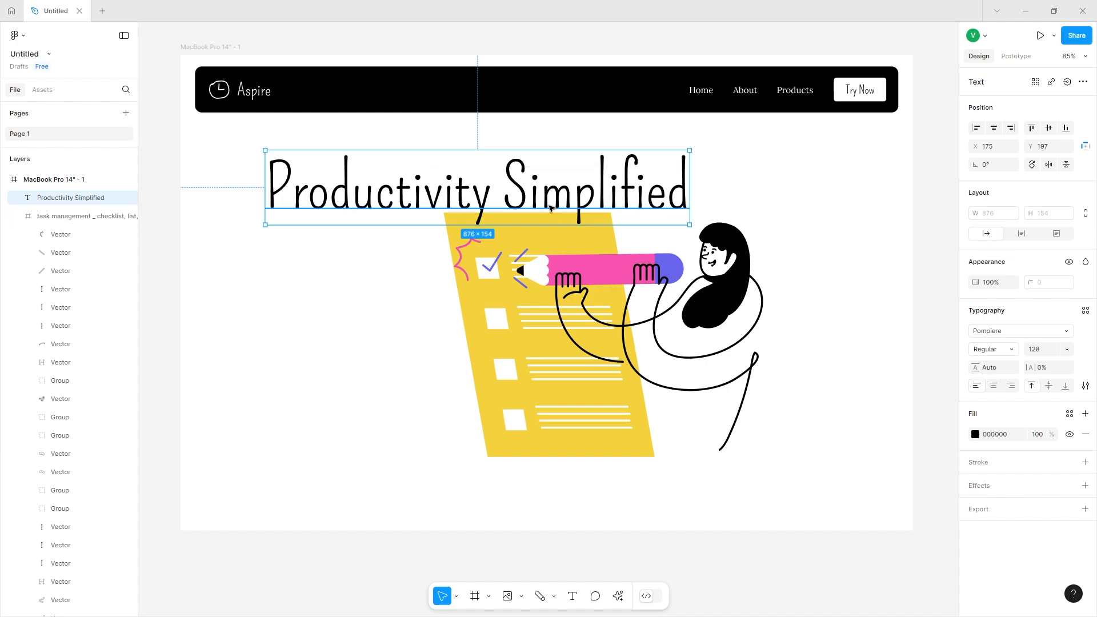
left_click_drag(530, 205, 600, 188)
- Shrink the illustration to 641 × 641 and place it beneath the slightly lowered heading at X 365, Y 276
left_click(577, 249)
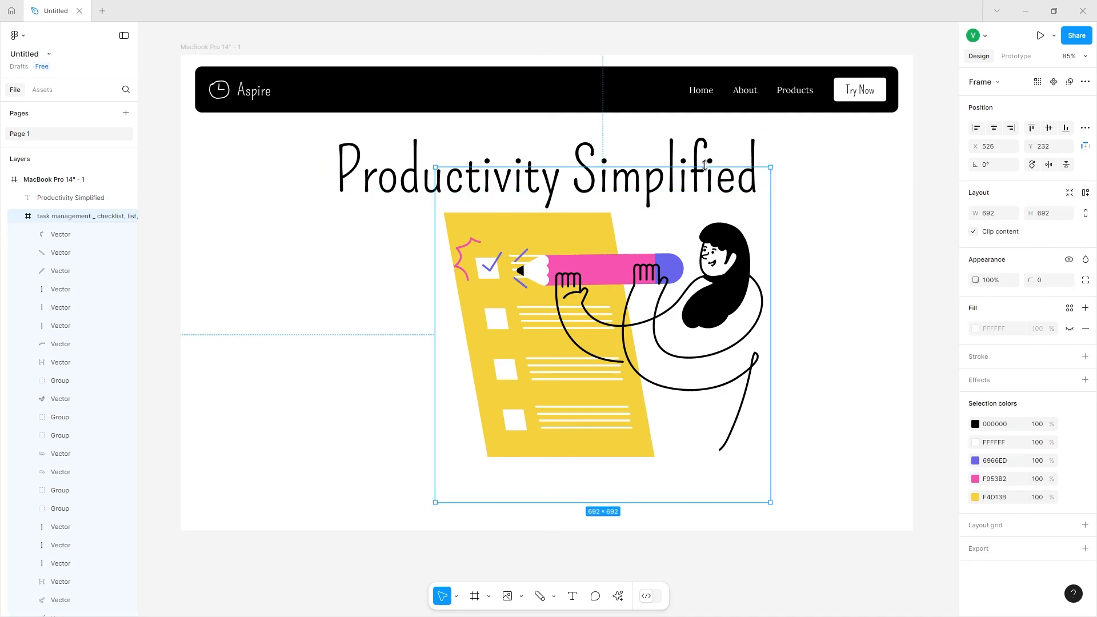
left_click_drag(704, 166, 701, 192)
left_click_drag(687, 294, 598, 301)
left_click(598, 173)
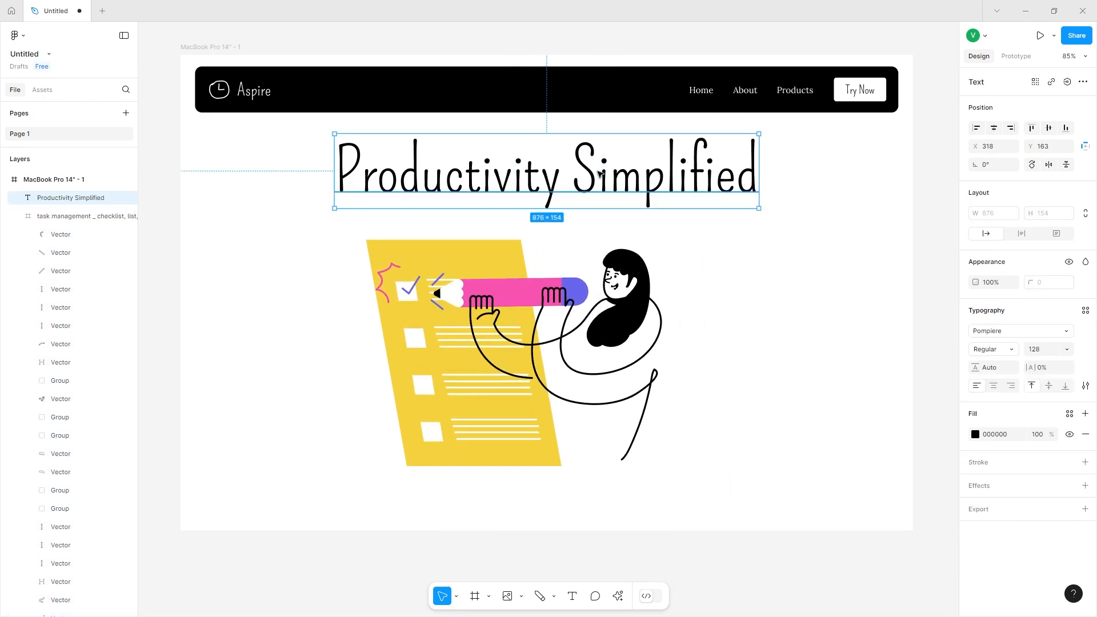
mouse_move(600, 175)
left_mouse_down()
mouse_move(588, 178)
mouse_move(599, 182)
left_mouse_up()
left_click(571, 314)
left_click_drag(578, 334, 577, 326)
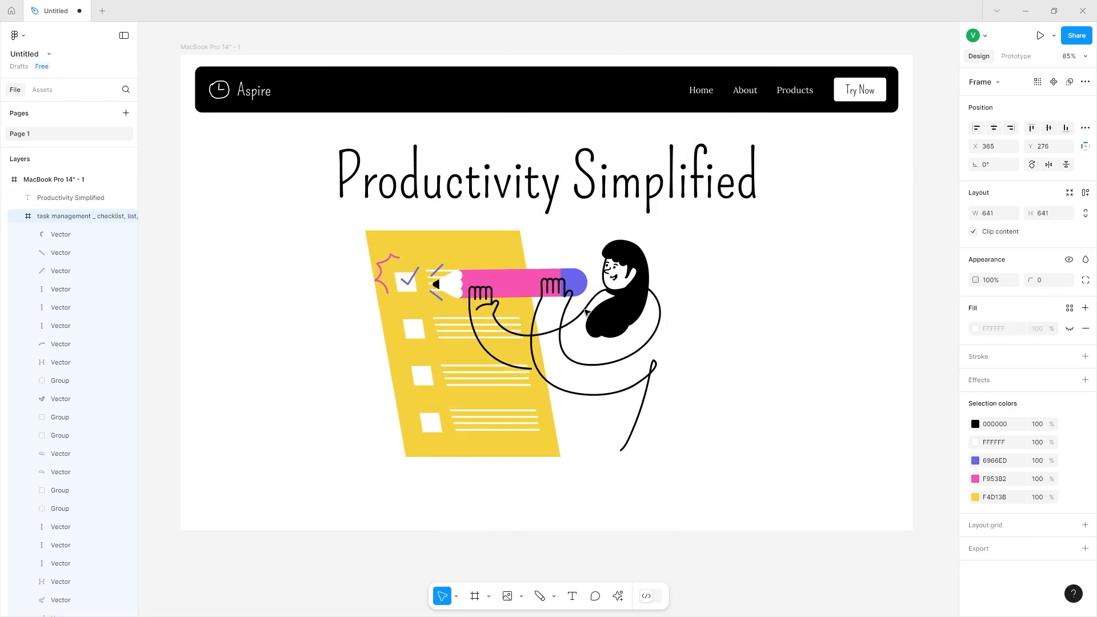
- Lower the centered heading to Y 189 and shrink the illustration a little, placing it farther below the heading
left_click(606, 191)
left_click_drag(607, 192, 607, 199)
left_click(537, 252)
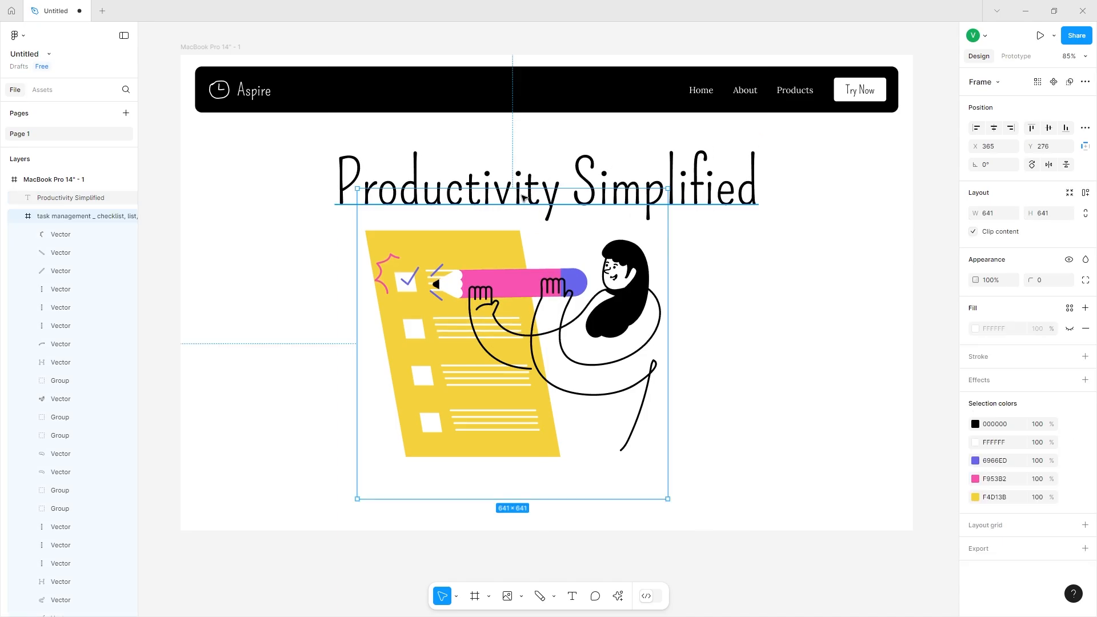
left_click_drag(525, 189, 528, 208)
left_click_drag(561, 290, 567, 306)
left_click_drag(531, 222, 527, 198)
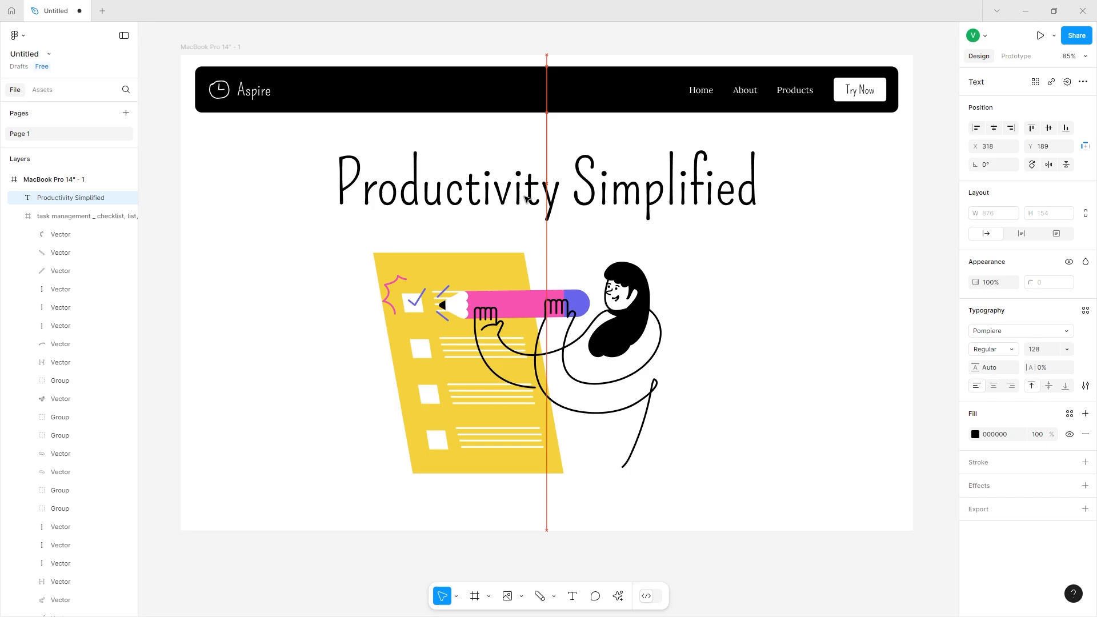
- Add the description "Boost everyday professional productivity with smart office tools and effective time managemnt and collabortive tools." in the main frame
left_click(241, 380)
key("t")
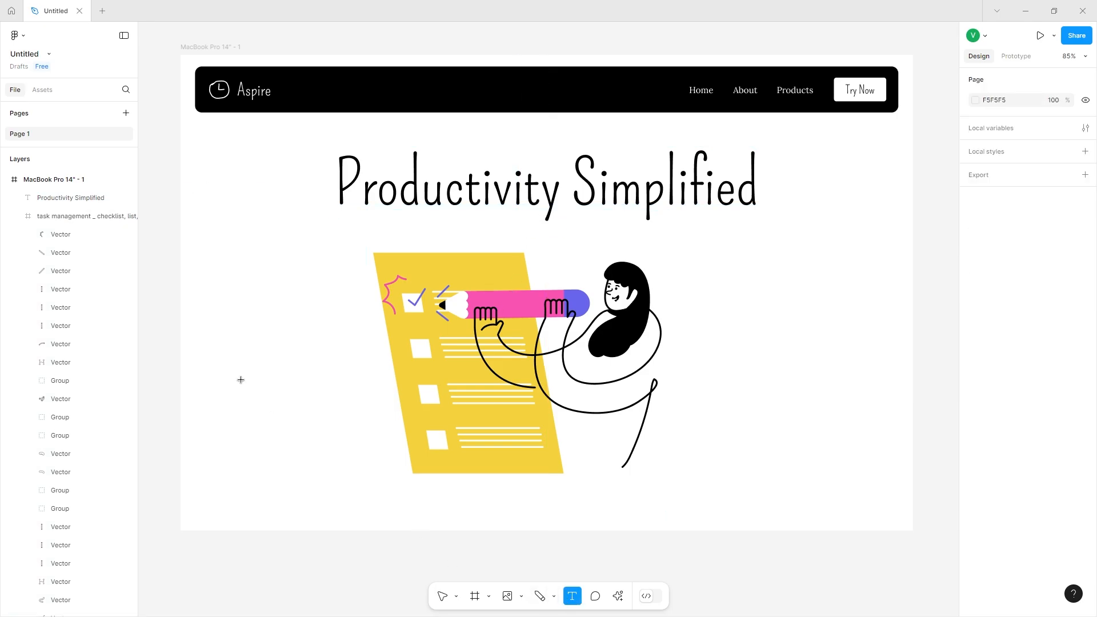
left_click(213, 401)
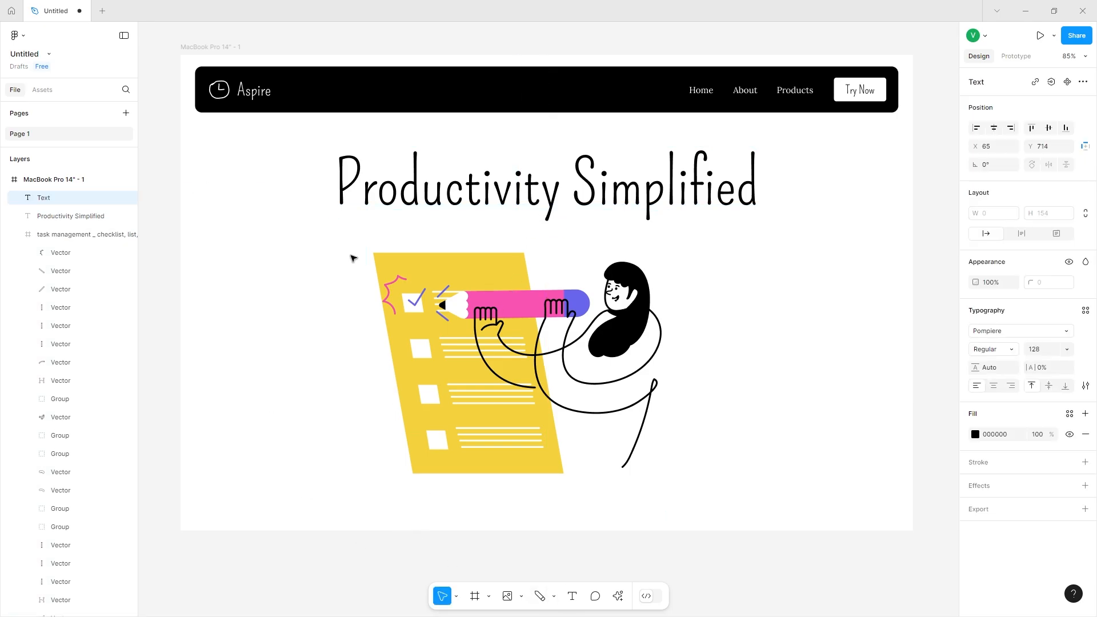
type("Boo")
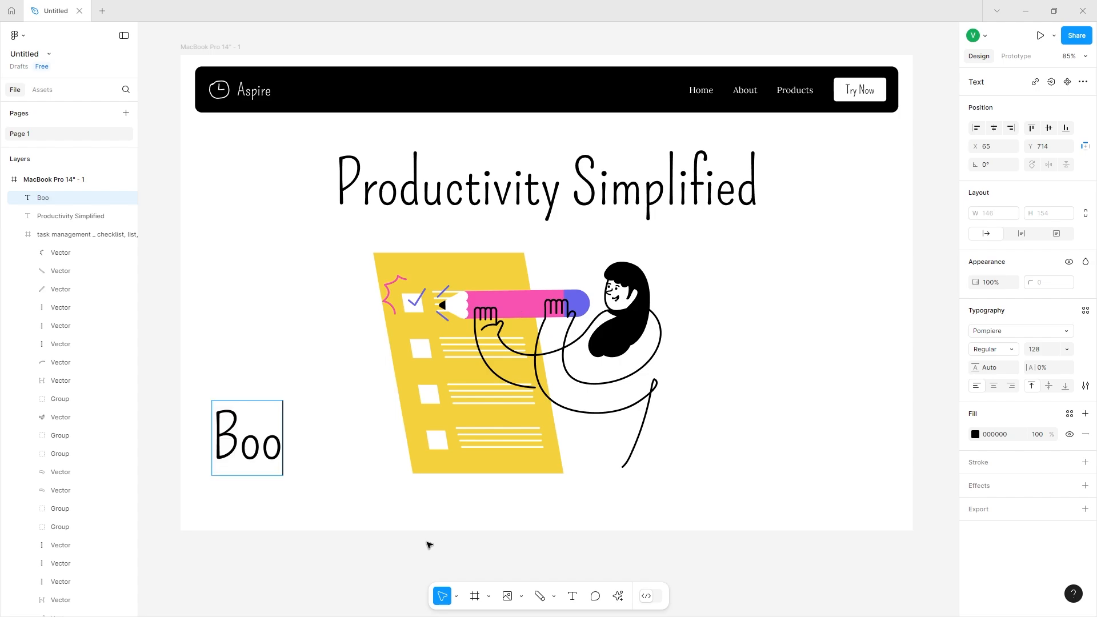
type("st everyday ")
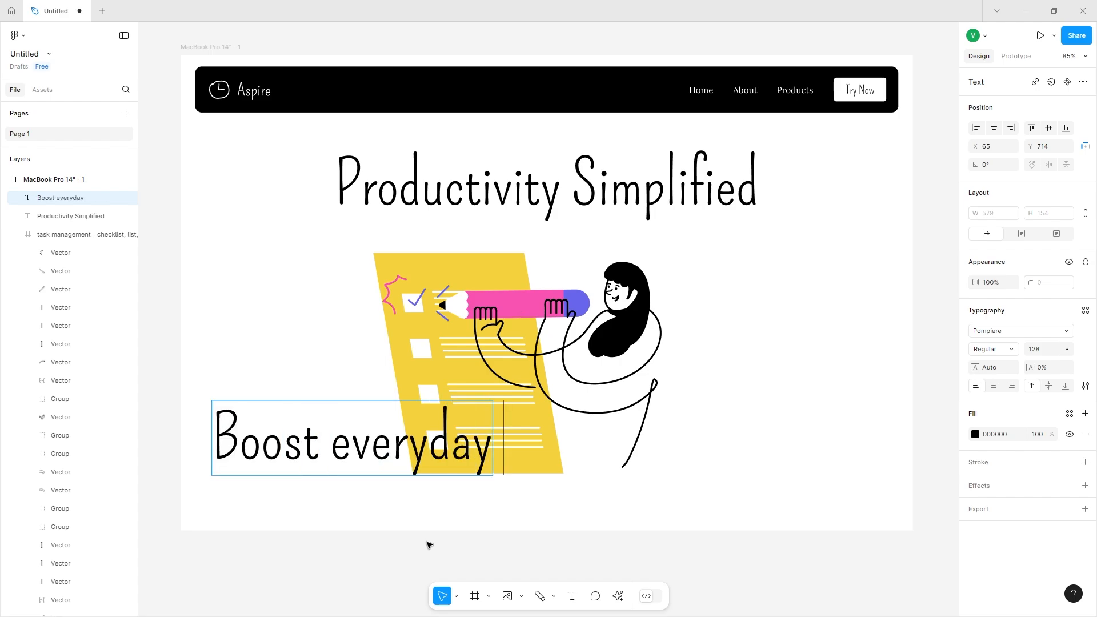
type("professional productivity")
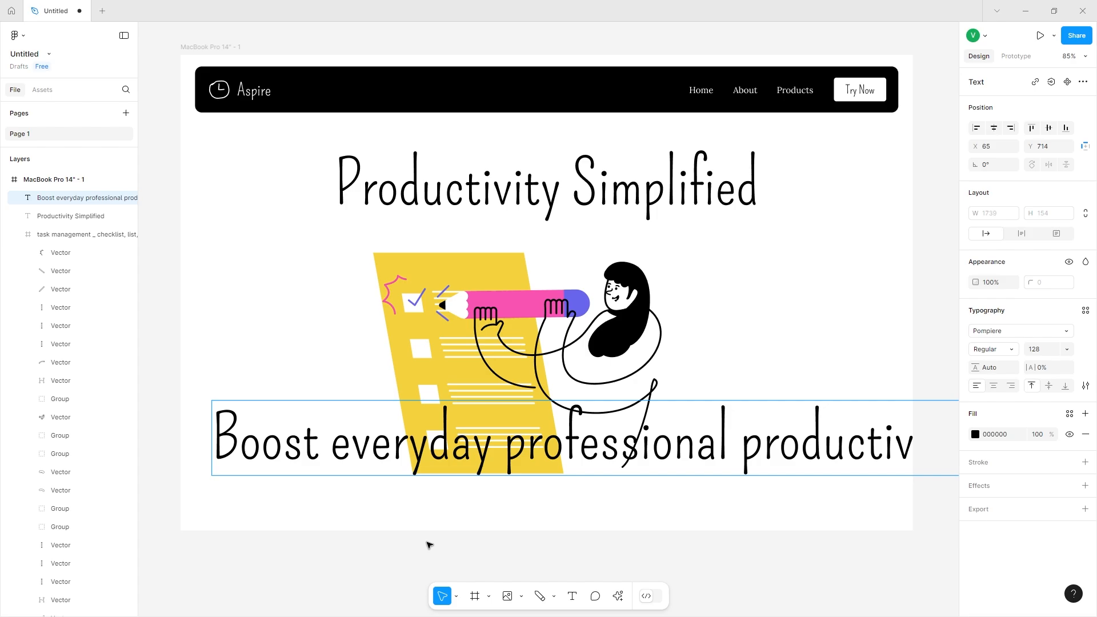
scroll(429, 545, "right", 5)
type("with smart and")
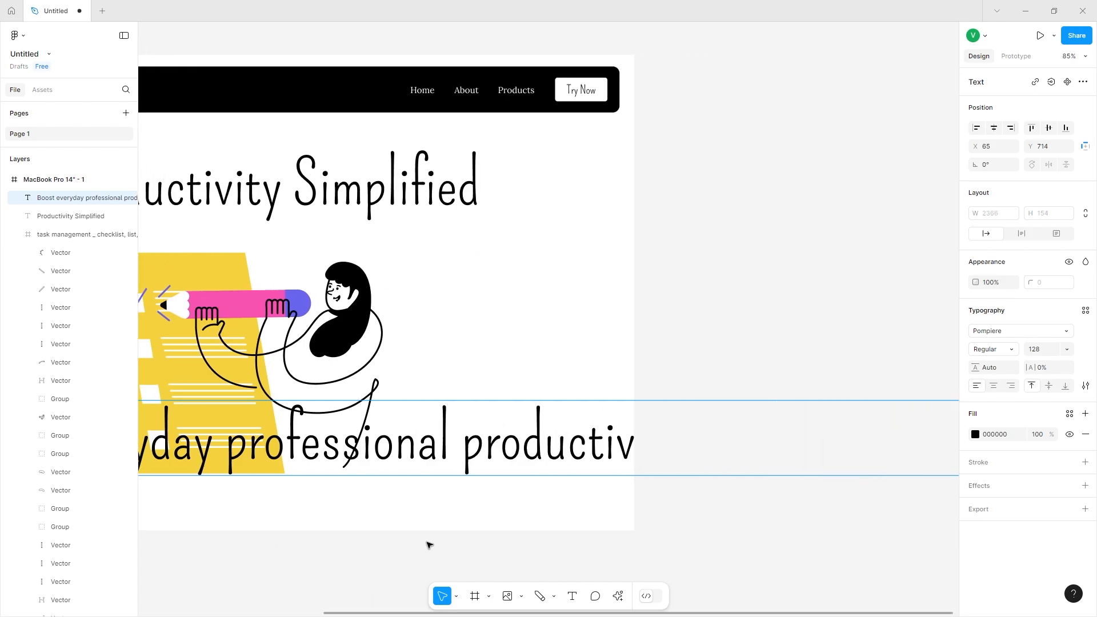
type("asks.")
scroll(646, 140, "up", 1)
scroll(646, 141, "down", 6)
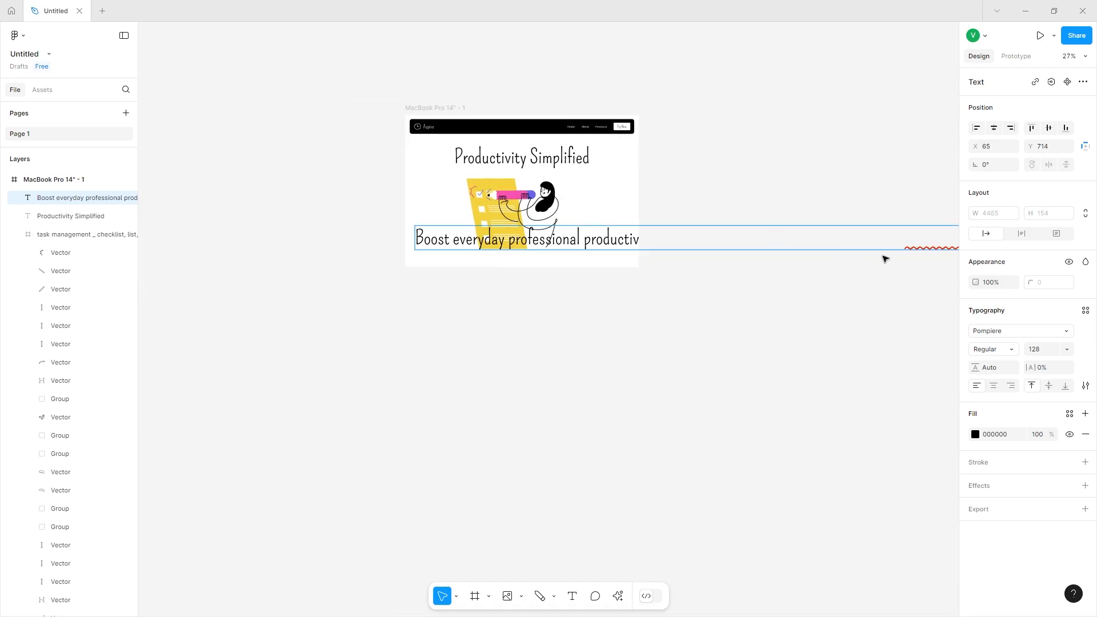
scroll(854, 257, "right", 4)
key("Escape")
- Narrow the description's text box to 1308 wide and move it inside the frame at X 51, Y 409
scroll(854, 257, "down", 2)
left_click_drag(884, 250, 609, 257)
left_click_drag(535, 272, 534, 246)
- Change the description's font to Lora and its font size to 32
scroll(534, 246, "up", 7)
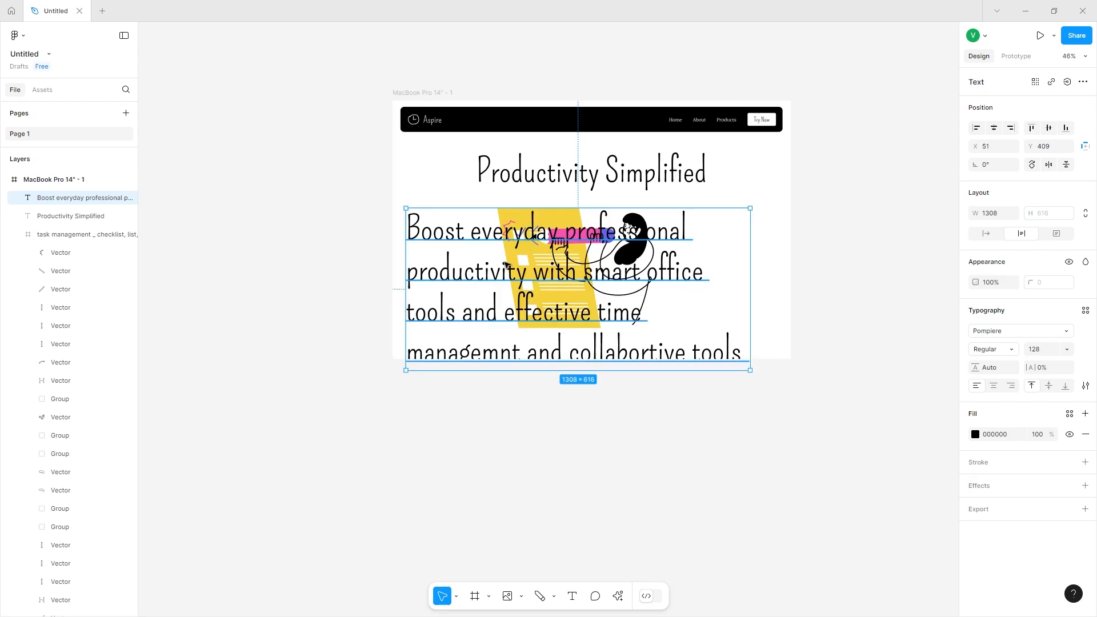
scroll(628, 297, "right", 1)
left_click(1010, 333)
type("lora")
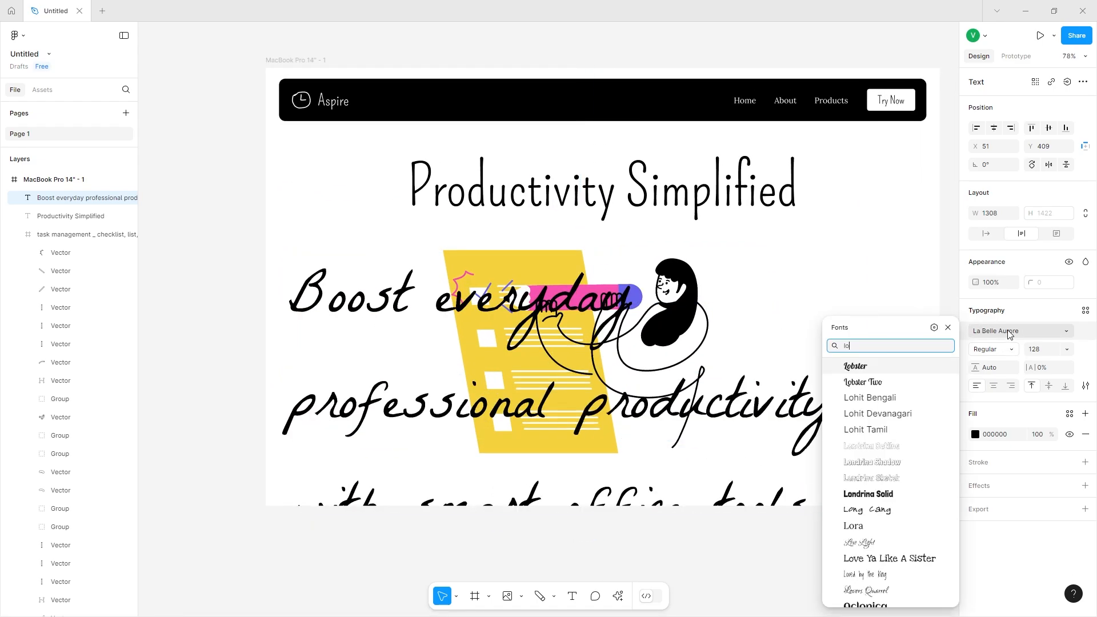
key("Return")
scroll(925, 343, "right", 1)
left_click(1066, 351)
left_click(1050, 281)
left_click(1066, 349)
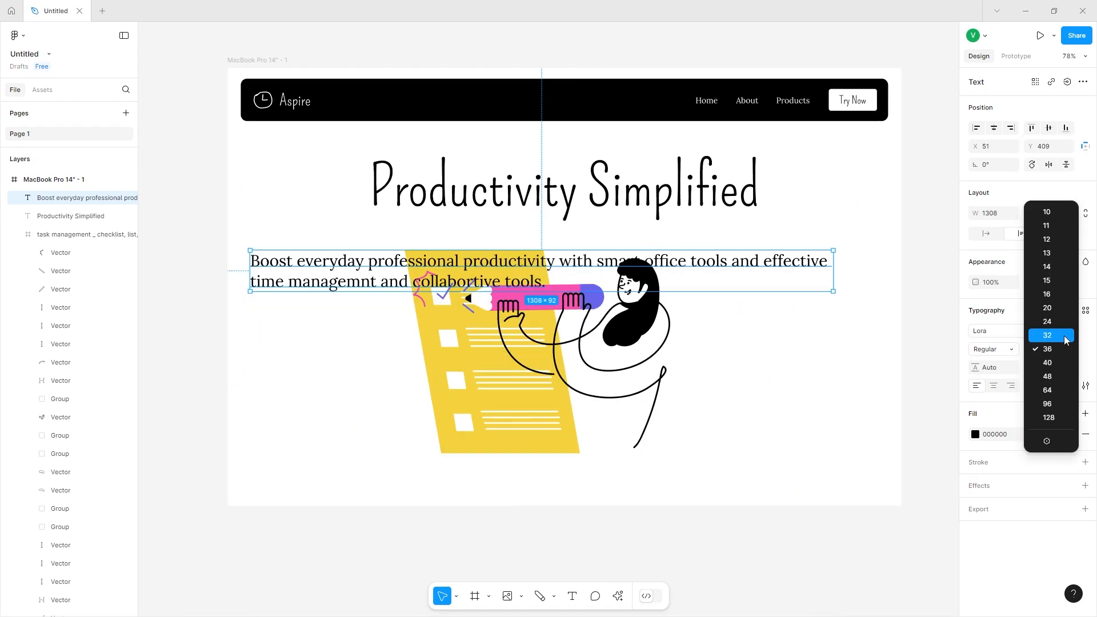
left_click(1066, 336)
- Narrow the description's text box to about 322 wide and move it down into the frame's lower-left area
left_click_drag(833, 267, 394, 271)
left_click_drag(317, 314, 320, 408)
left_click_drag(320, 408, 320, 412)
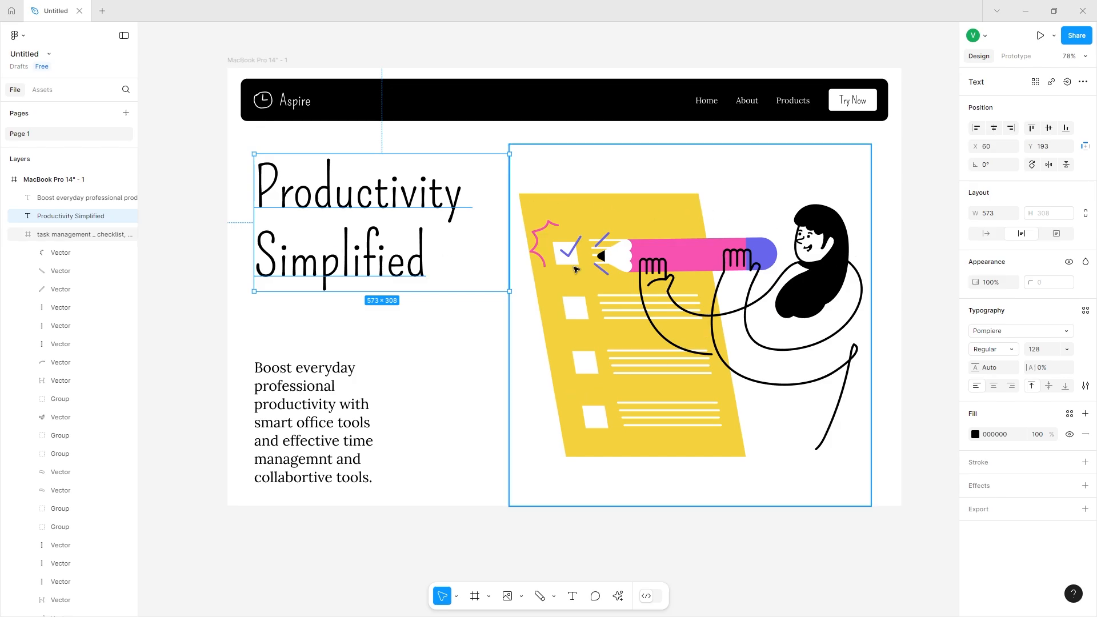
- Lock the illustration's aspect ratio and set its width to 680
left_click(594, 272)
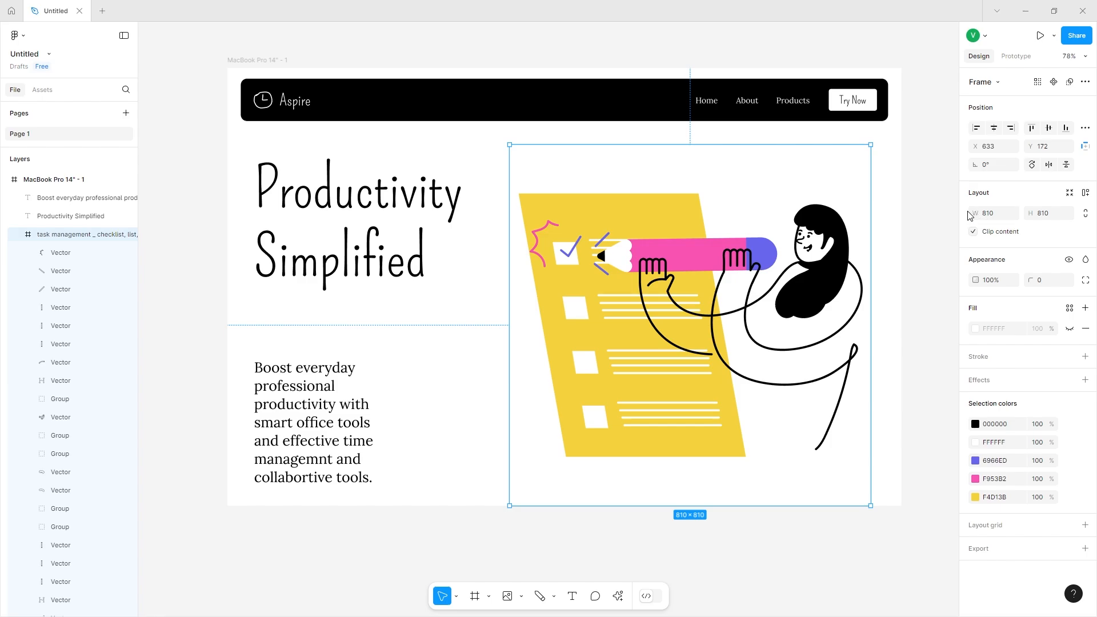
left_click(1085, 214)
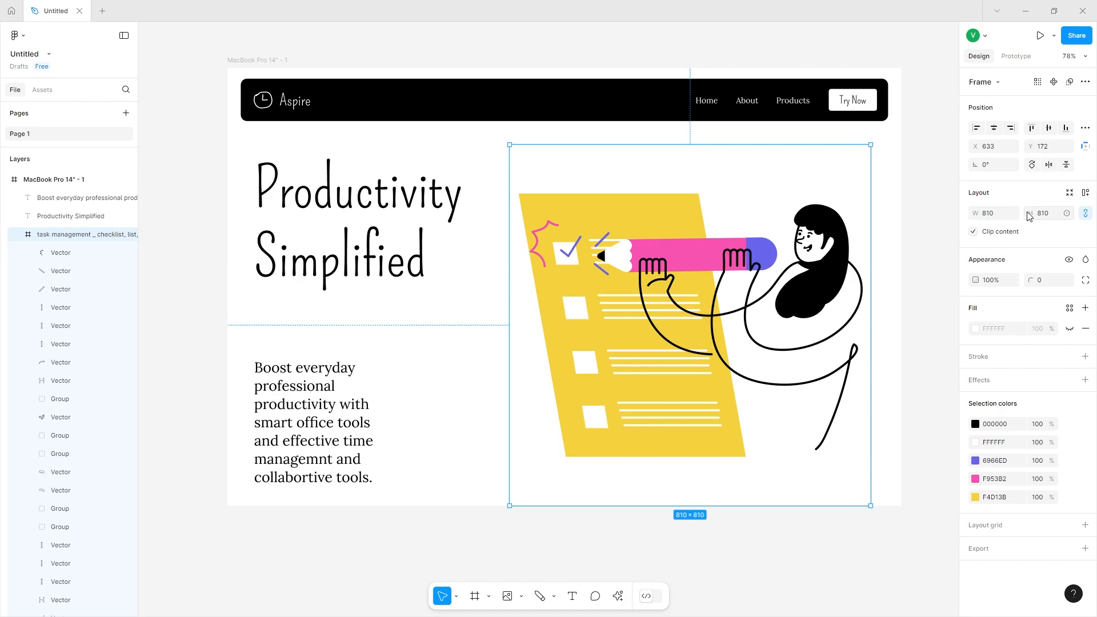
left_click(985, 216)
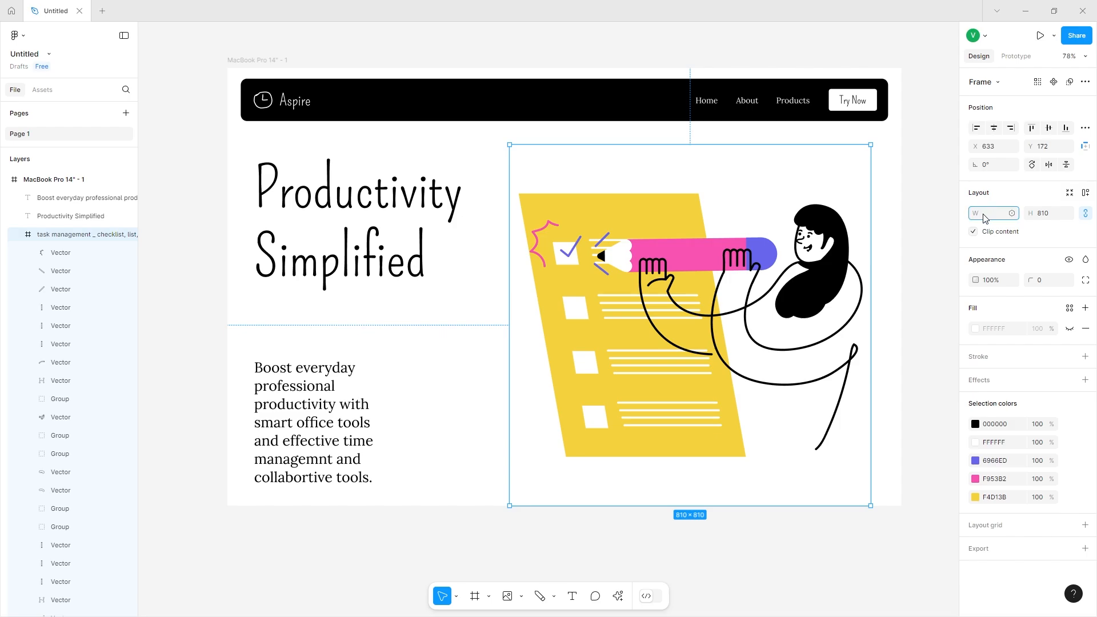
type("680")
key("Return")
- Move the illustration and heading slightly down and right, and place the description directly under the heading at X 79, Y 582
left_click_drag(621, 314, 667, 338)
left_click_drag(325, 255, 334, 287)
left_click_drag(269, 424, 276, 394)
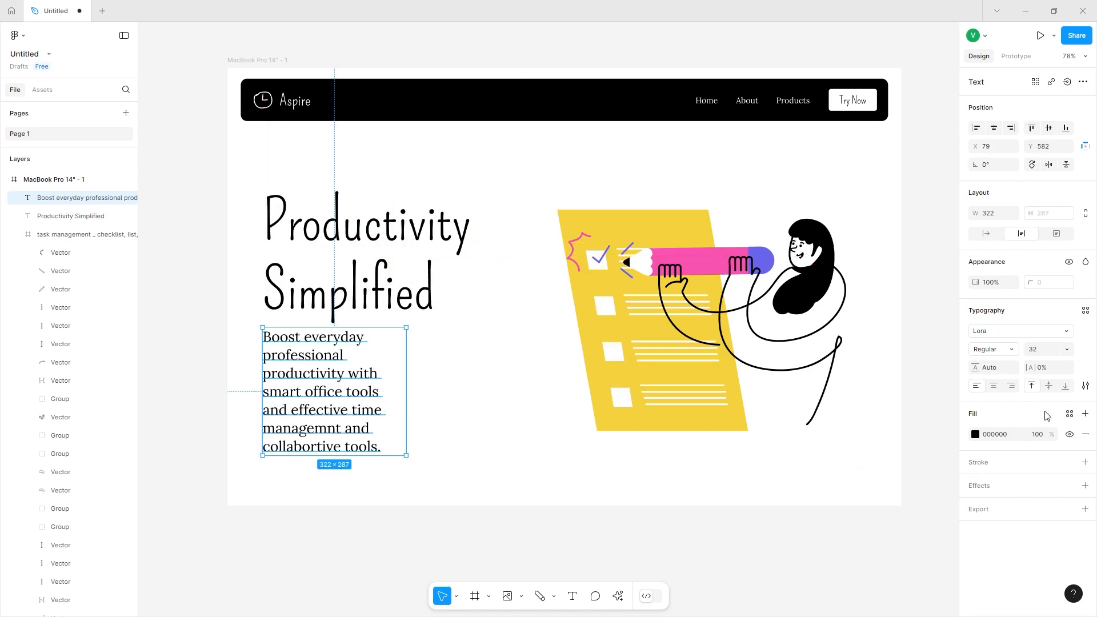
- Set the description's font size to 28, widen its text box to 503 and position it at X 80, Y 596
left_click(1067, 349)
left_click(1067, 350)
left_click(1043, 349)
type("28")
key("Return")
left_click_drag(406, 355, 490, 355)
left_click_drag(361, 371, 361, 377)
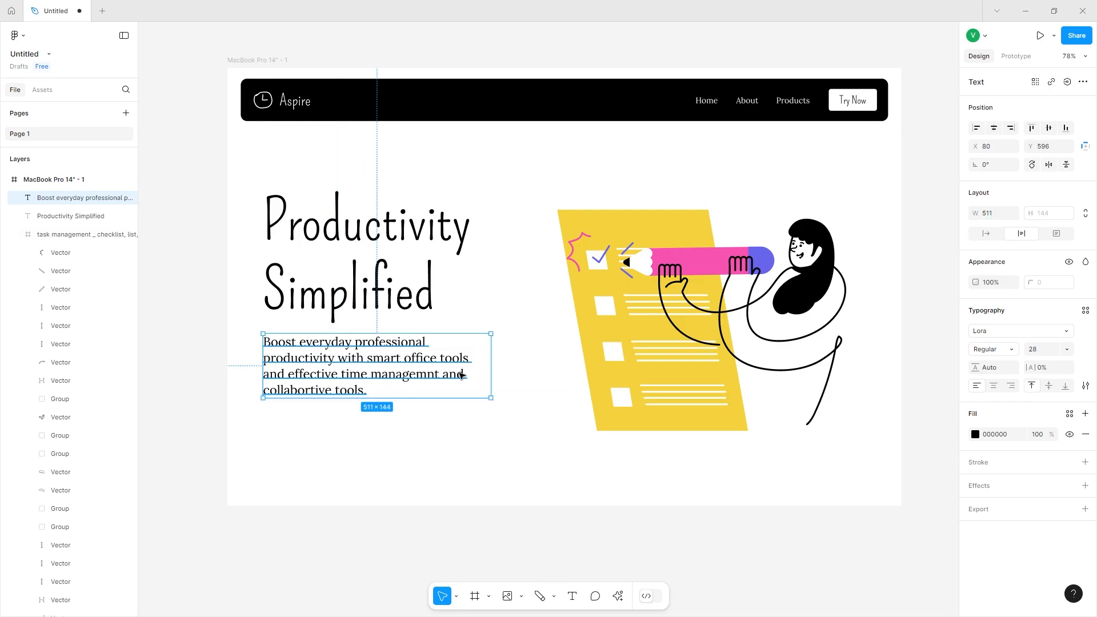
mouse_move(492, 344)
left_mouse_down()
mouse_move(510, 346)
mouse_move(485, 353)
left_mouse_up()
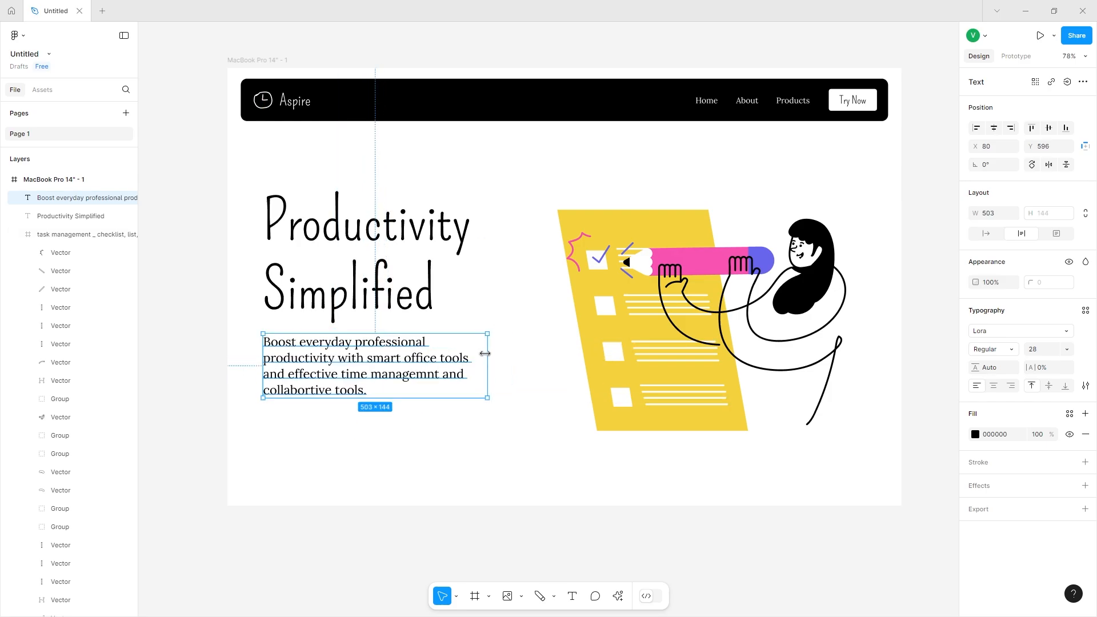
left_click(512, 367)
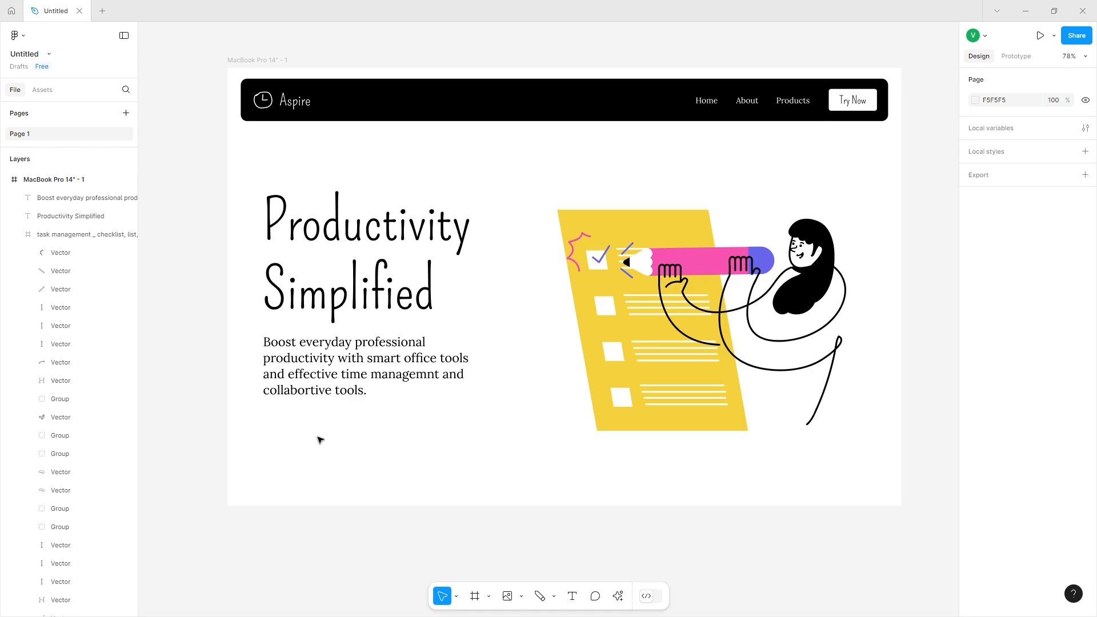
- Enlarge the illustration proportionally to 770 × 770 and position it beside the text at X 652, Y 176
left_click(375, 319)
left_click(382, 410)
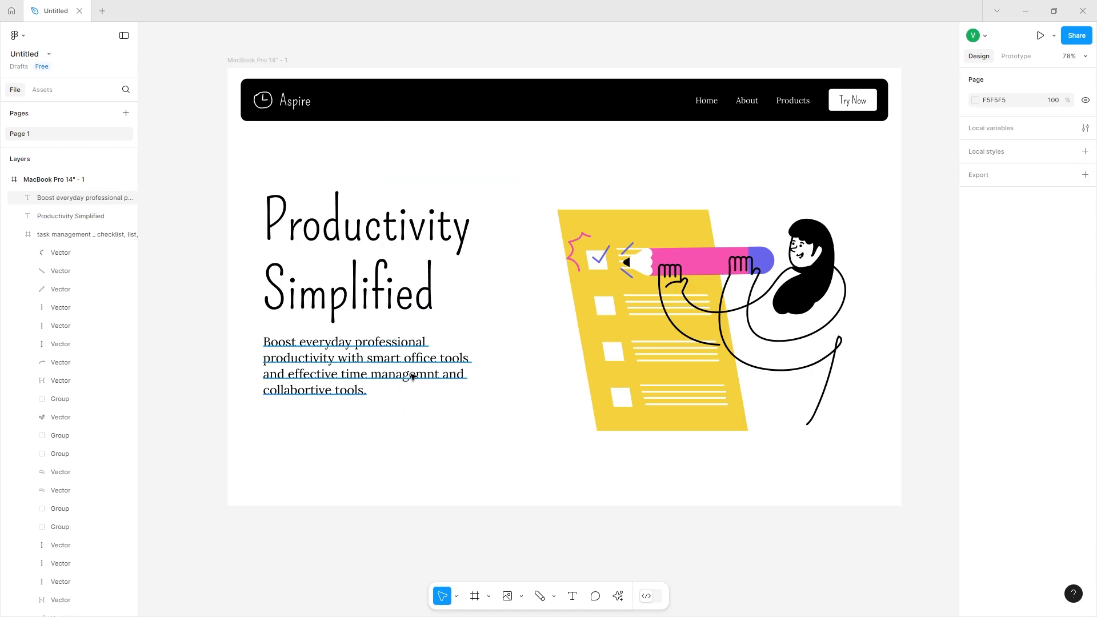
left_click(412, 375)
left_click_drag(489, 366, 542, 366)
left_click(650, 335)
left_click_drag(549, 268, 512, 263)
left_click_drag(639, 295, 648, 291)
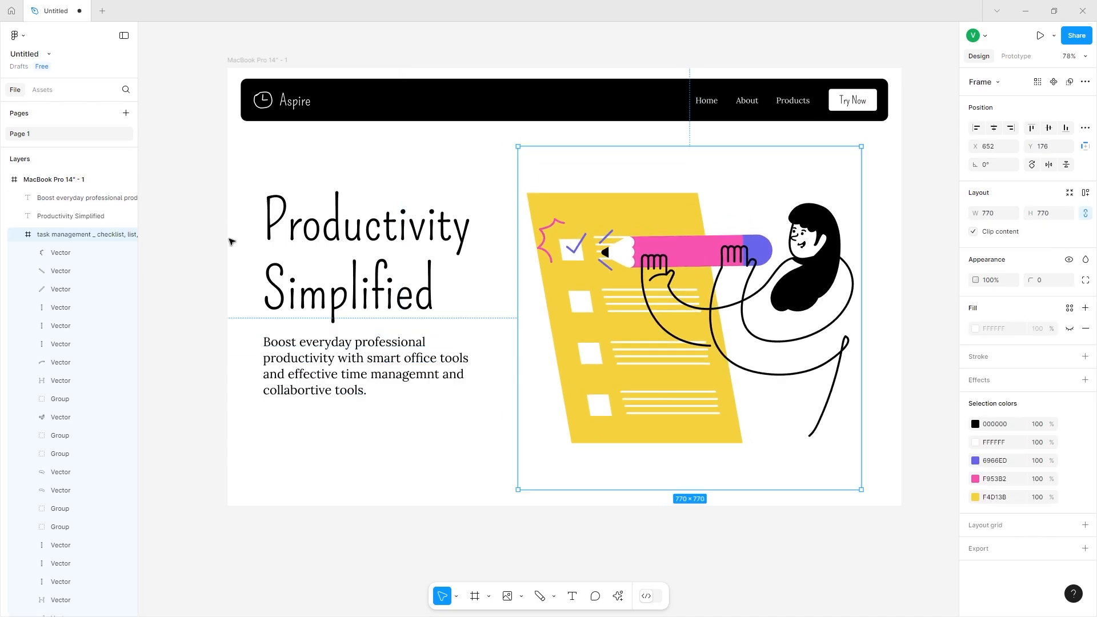
- Shift the heading and description slightly right and down, and the illustration slightly right and up
left_click_drag(231, 242, 331, 378)
left_click(560, 571)
left_click(323, 444)
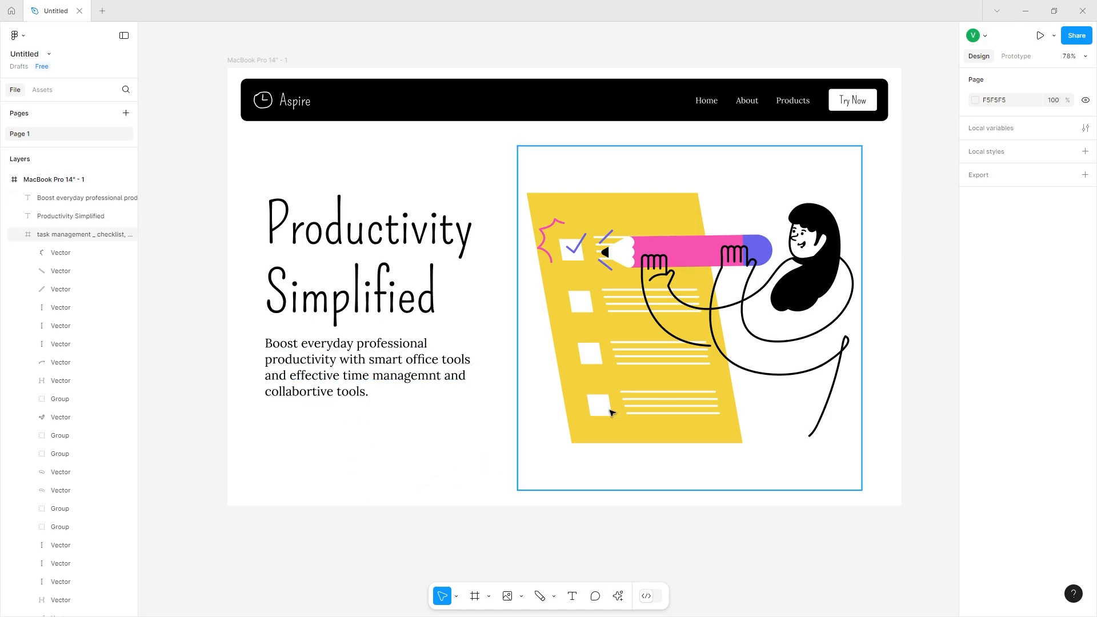
left_click(632, 423)
left_click_drag(632, 411, 632, 410)
left_click(454, 474)
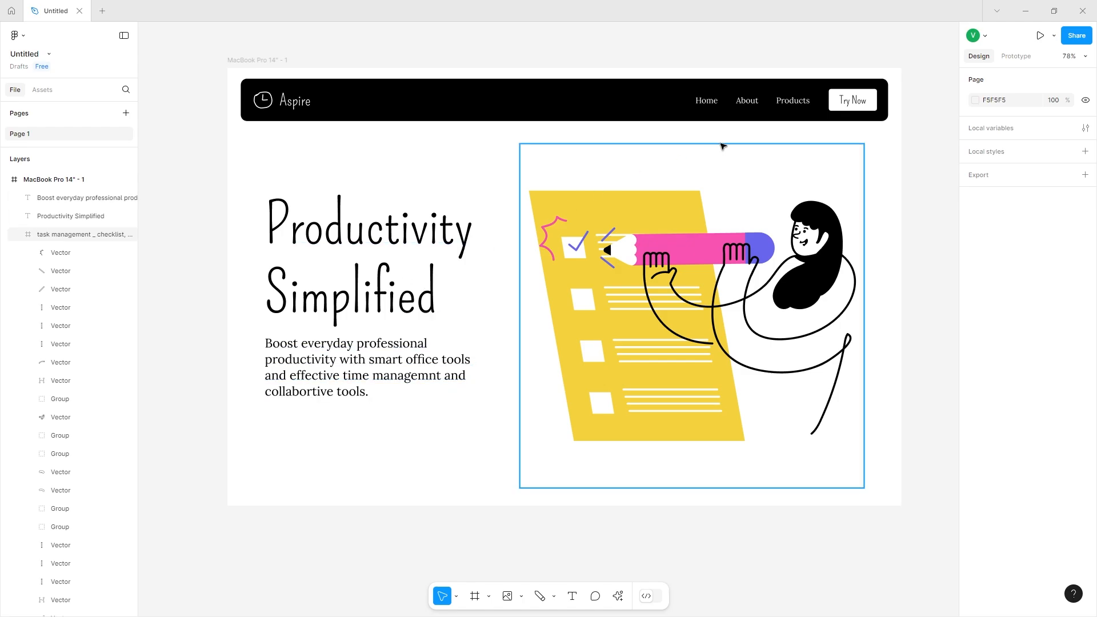
- Duplicate the header's Try Now button below the description at X 84, Y 776, enlarge it to 255 × 90 and set its label's font size to 48
left_click(844, 100)
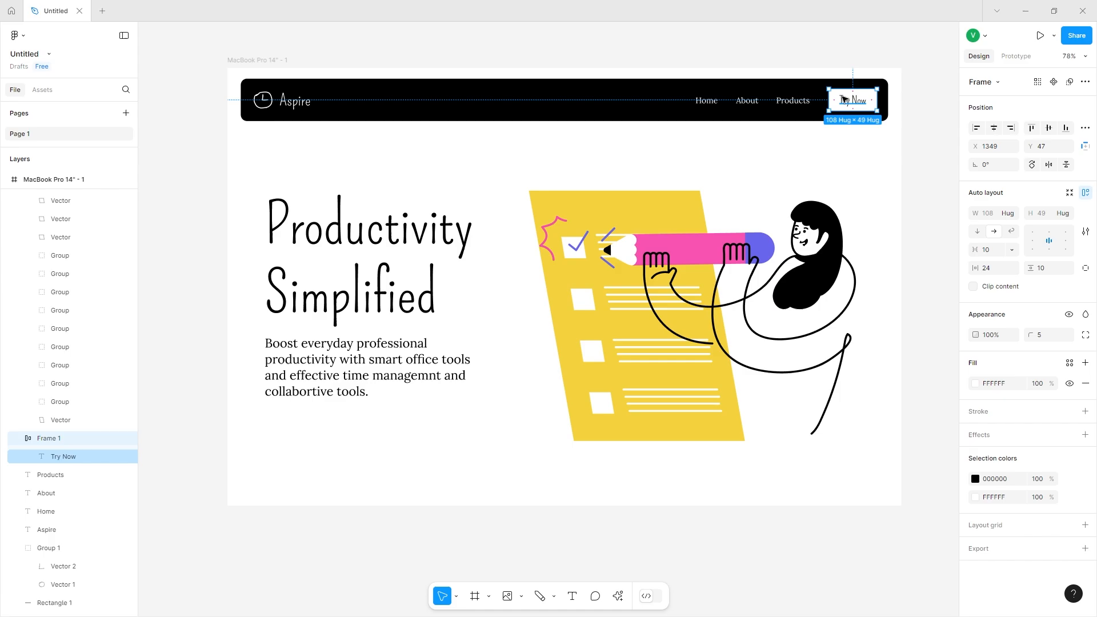
left_click_drag(852, 105, 377, 450)
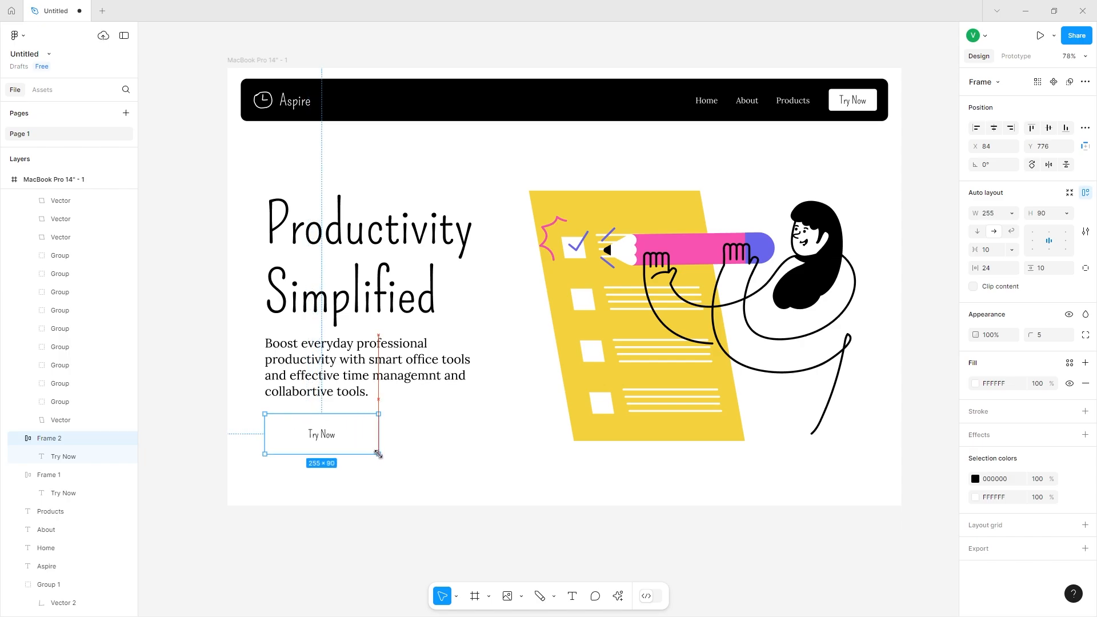
double_click(330, 435)
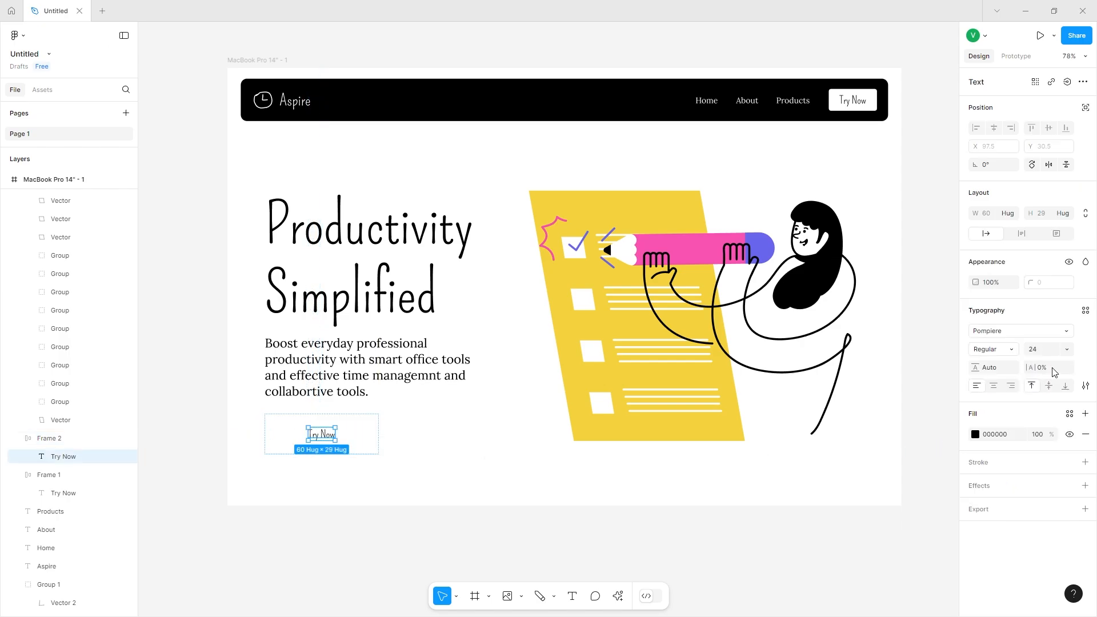
left_click(1066, 349)
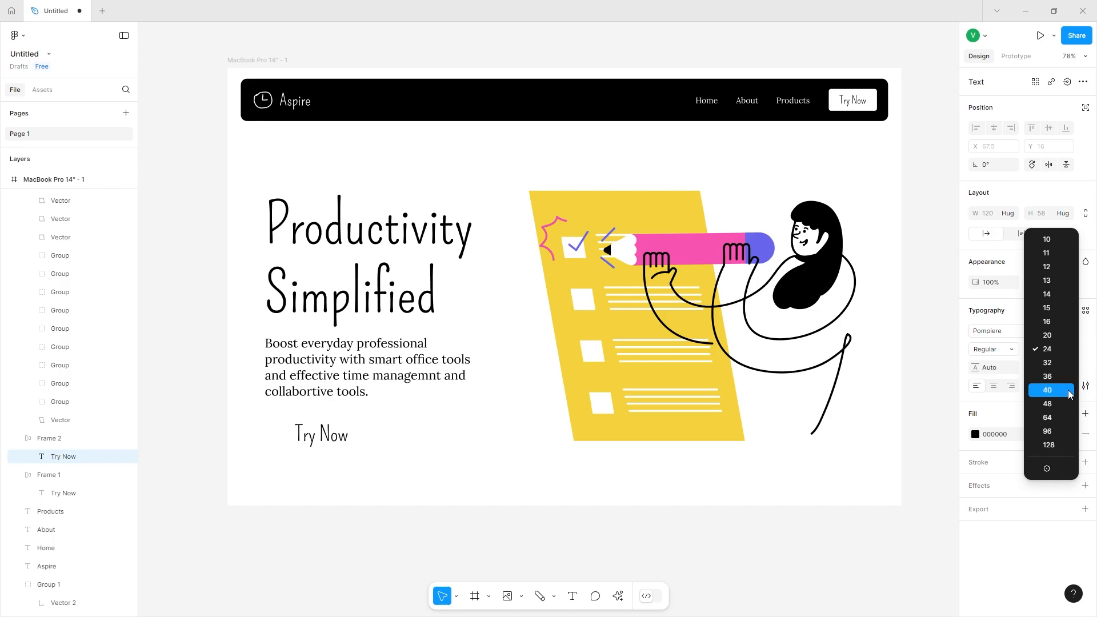
left_click(1047, 403)
key("Escape")
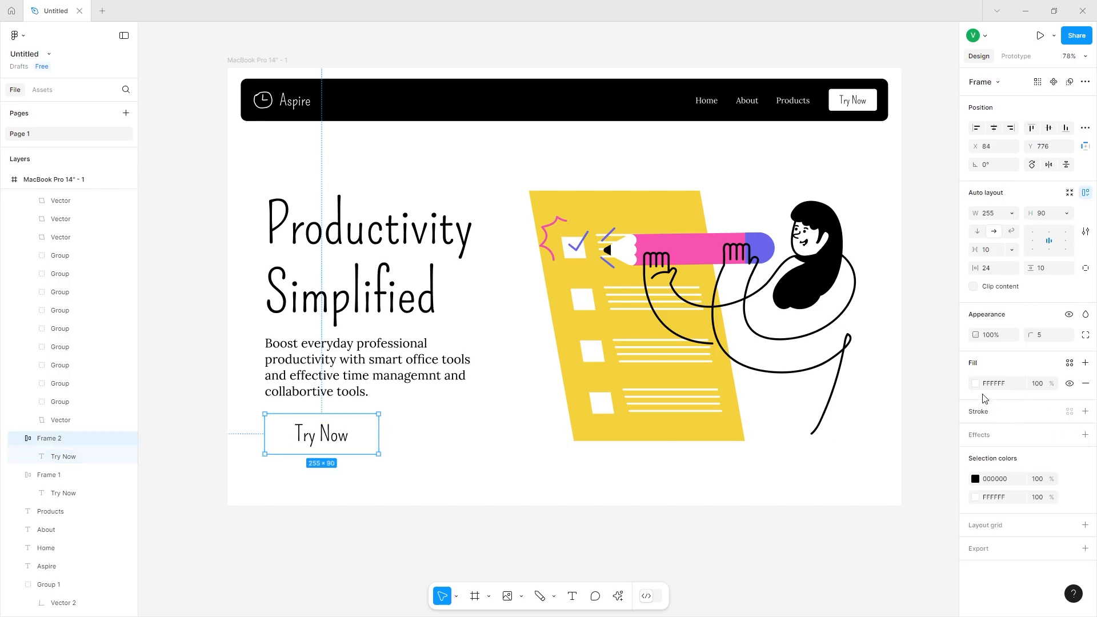
- Fill the new Try Now button with the illustration's purple 6966ED and set its corner radius to 7
left_click(976, 383)
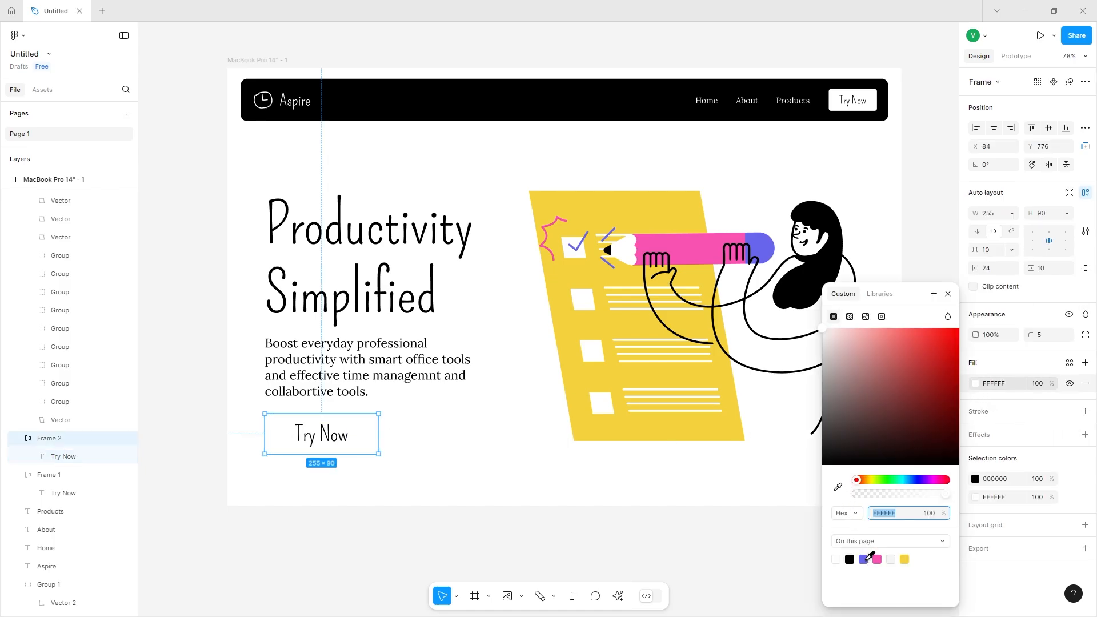
left_click(862, 559)
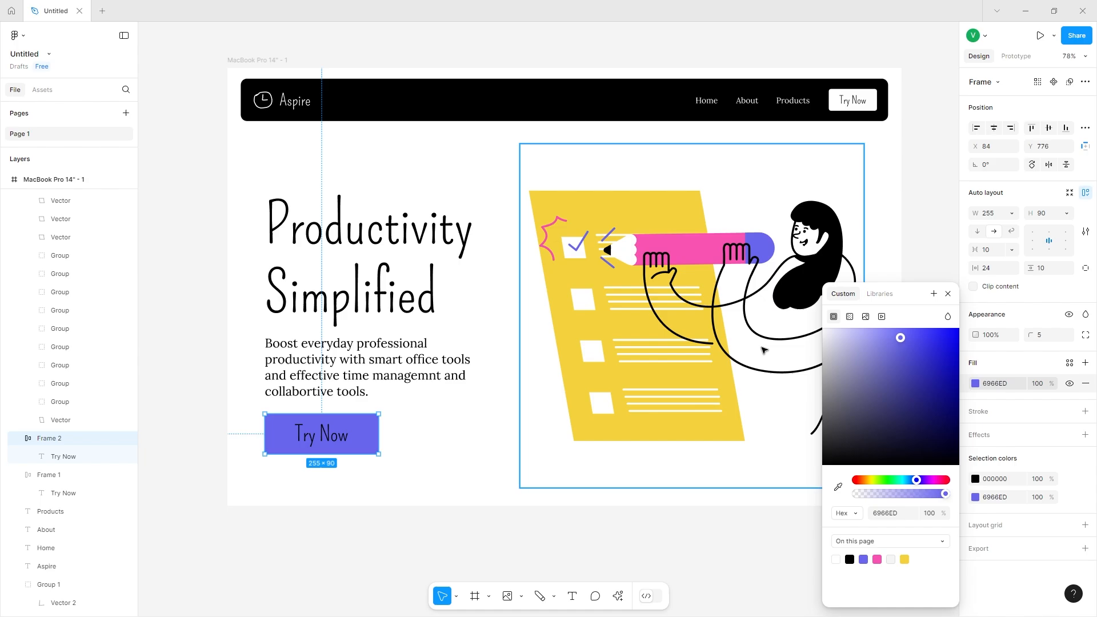
left_click(838, 486)
left_click(753, 242)
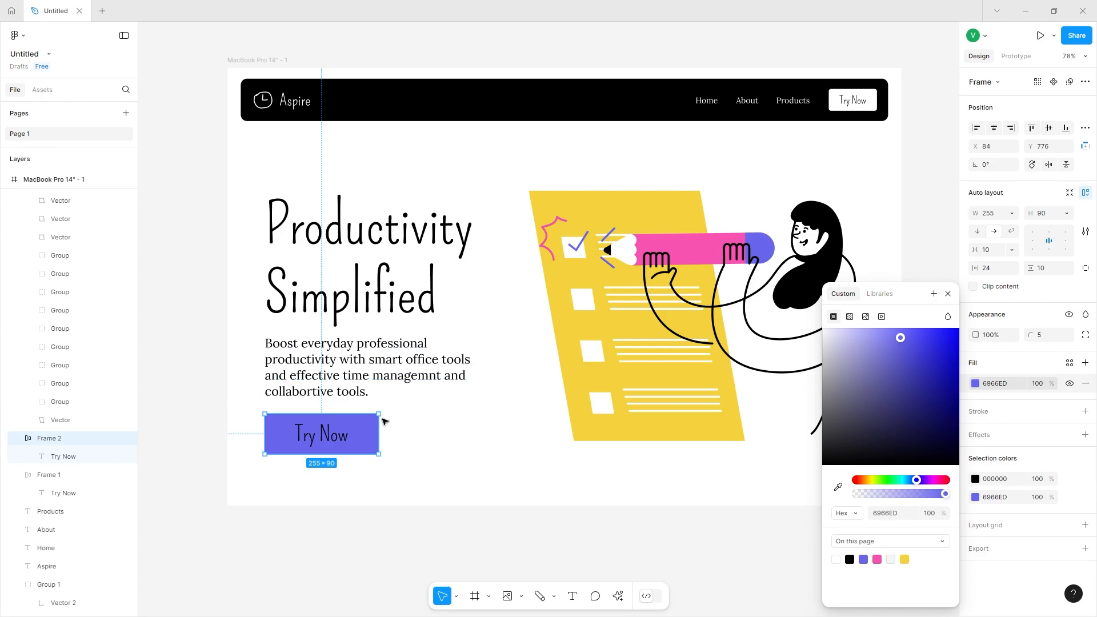
left_click_drag(1028, 335, 256, 328)
left_click_drag(1027, 334, 736, 343)
- Change the text colour of the purple button's Try Now label to white FFFFFF
double_click(323, 433)
left_click(974, 435)
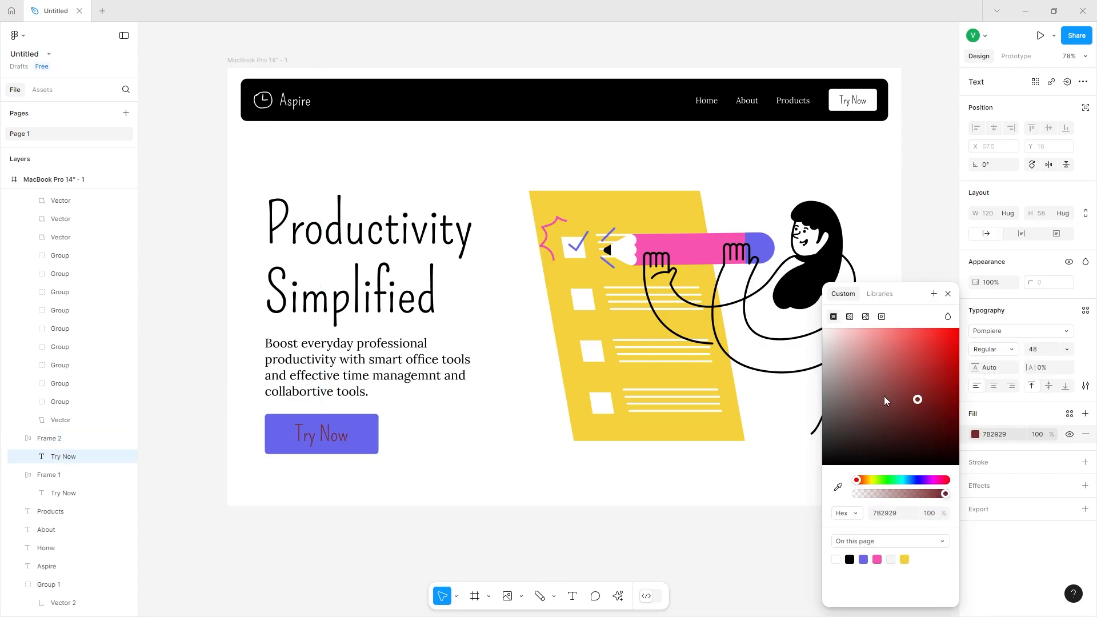
left_click(417, 437)
- Resize the purple Try Now button to 235 × 88 and set its label's font size to 40
left_click(357, 435)
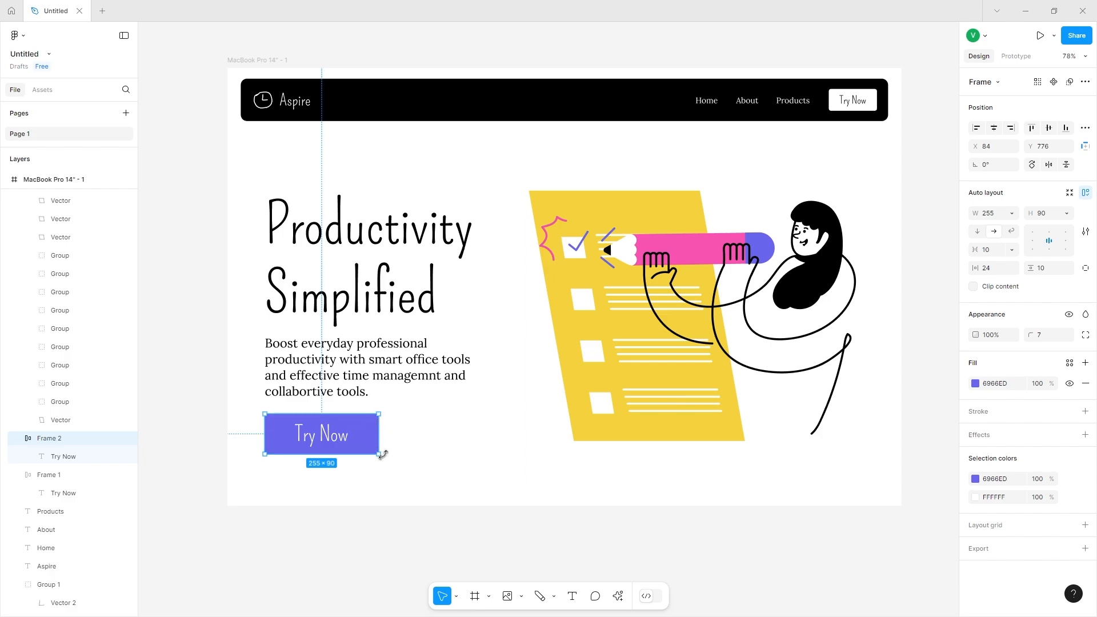
left_click_drag(379, 454, 370, 452)
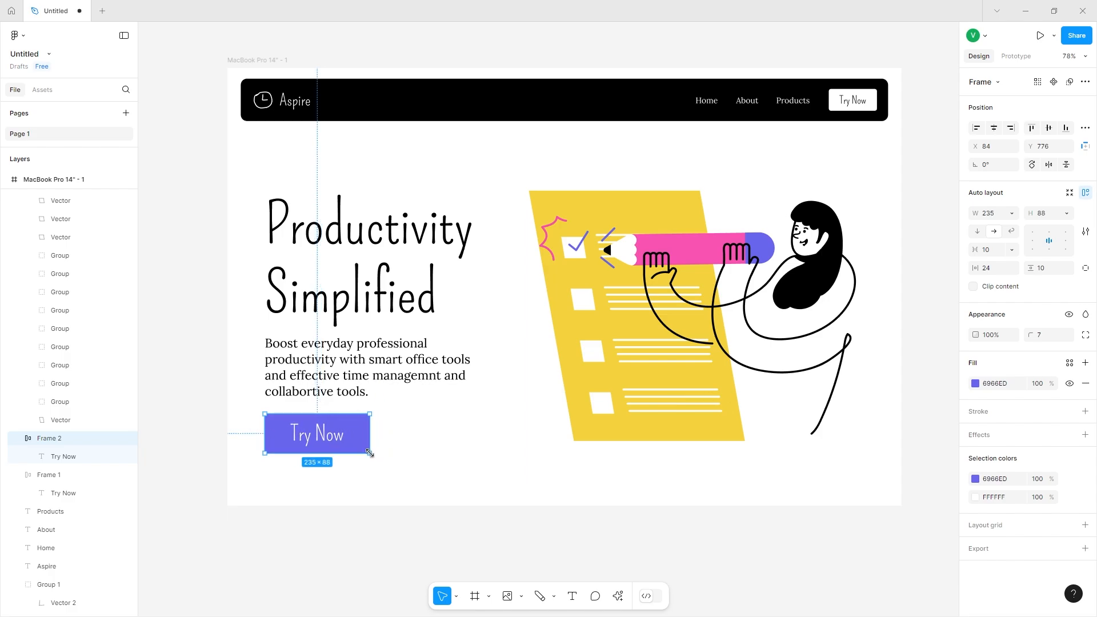
double_click(325, 437)
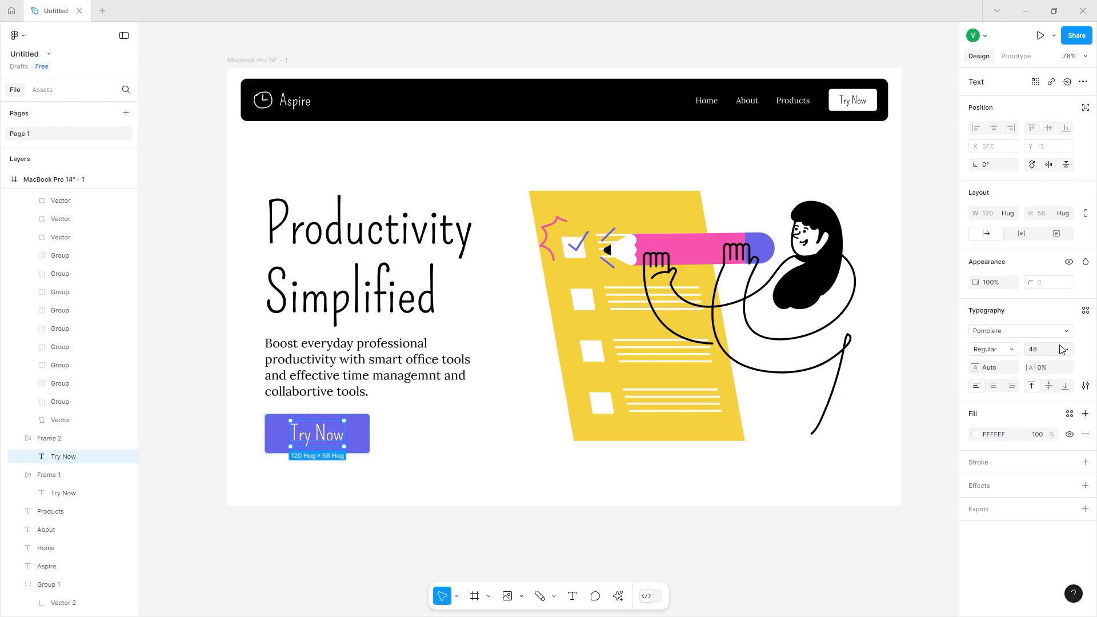
left_click(1063, 349)
left_click(1047, 322)
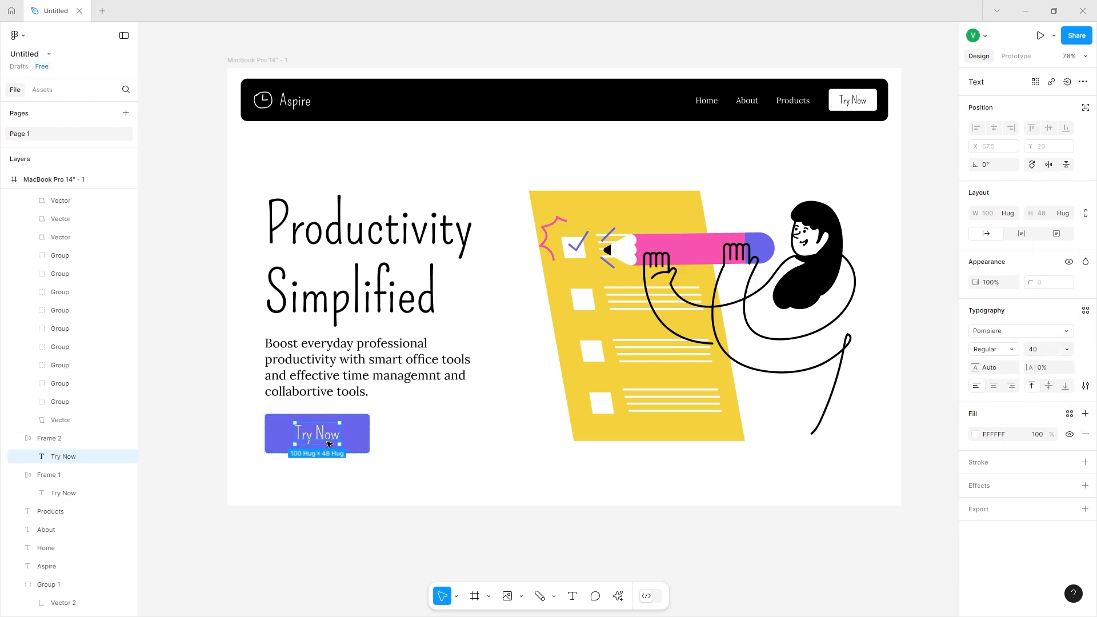
- Reduce the text box of the purple button's label to 100 × 36 so the text sits lower in the button
left_click_drag(323, 444, 328, 440)
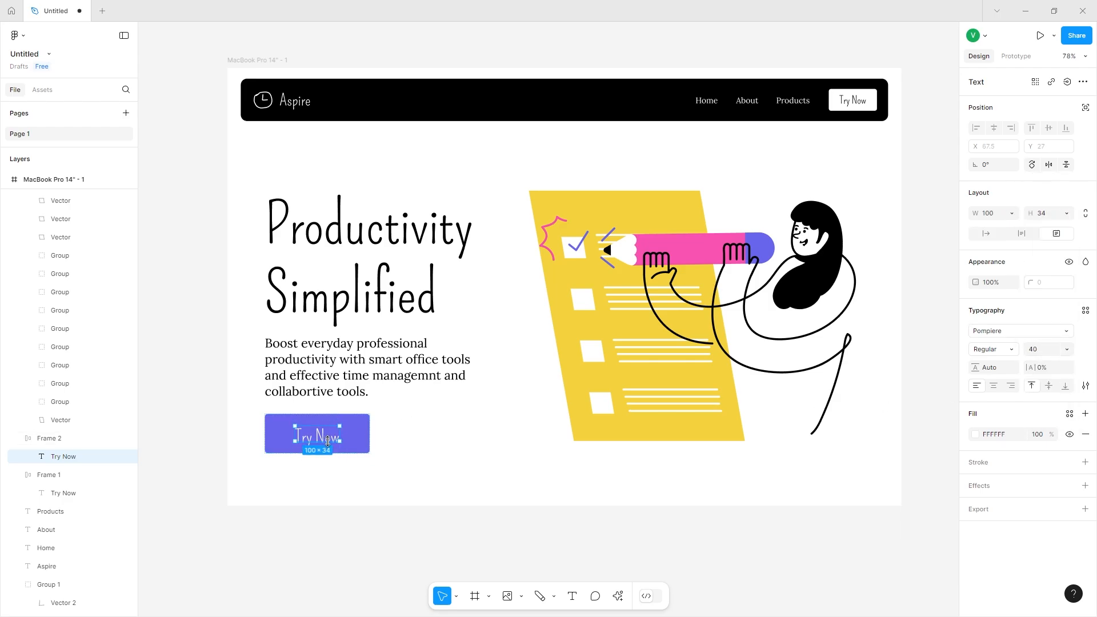
left_click(402, 421)
left_click(309, 434)
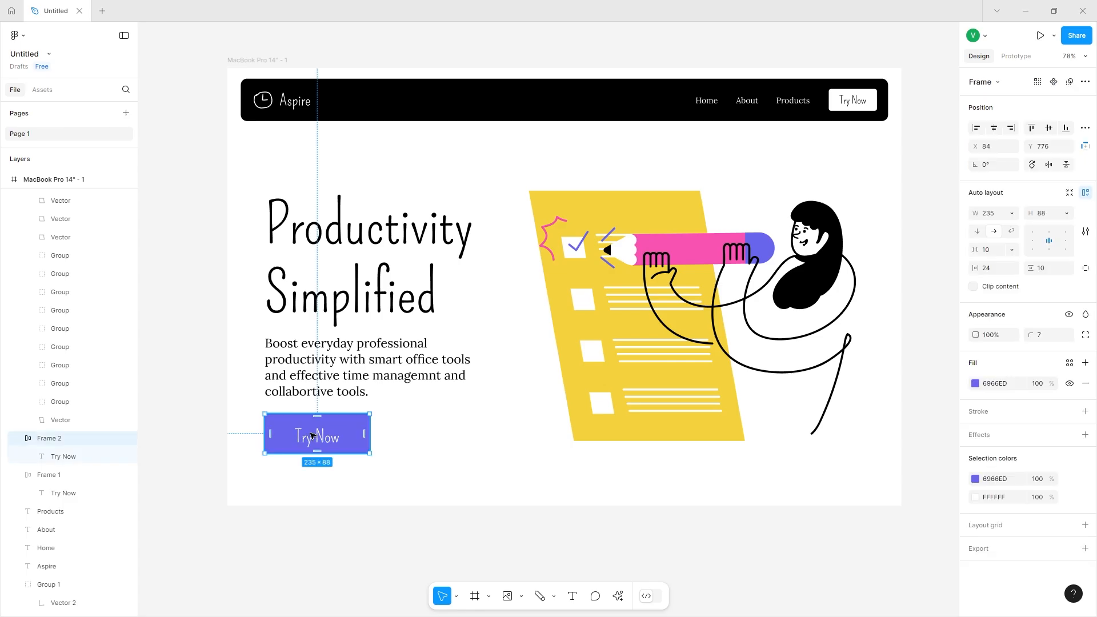
left_click(313, 437)
left_click_drag(316, 446, 316, 448)
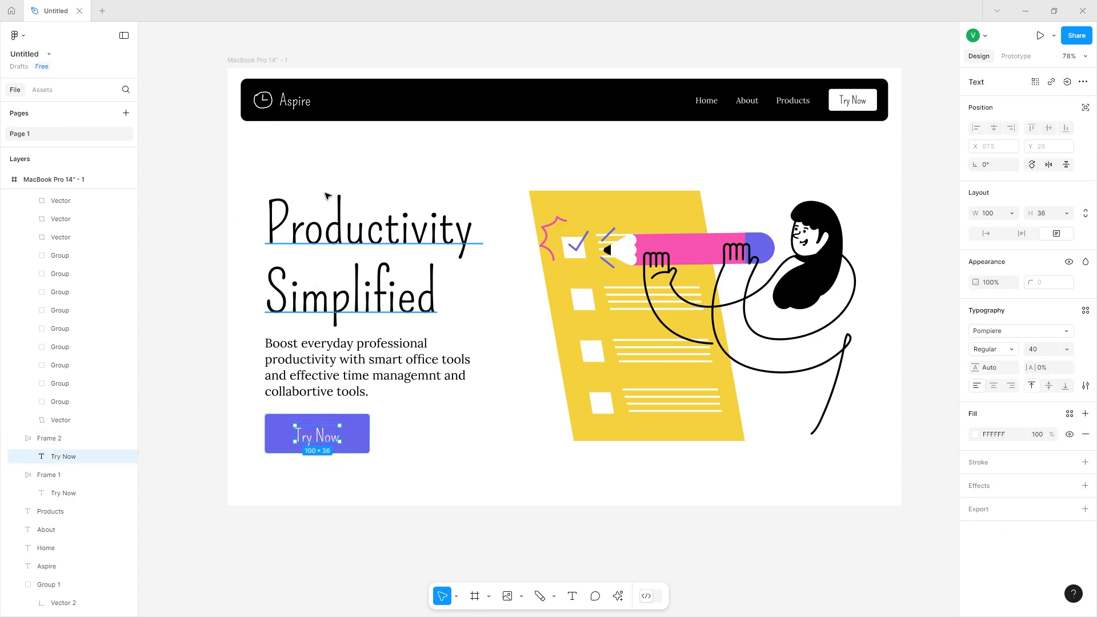
- Move the heading and description slightly up, with the description at Y 586, and place the purple button at X 80, Y 755
left_click(328, 317)
left_click_drag(326, 314, 387, 441)
left_click_drag(380, 405, 344, 425)
left_click(414, 434)
left_click(353, 425)
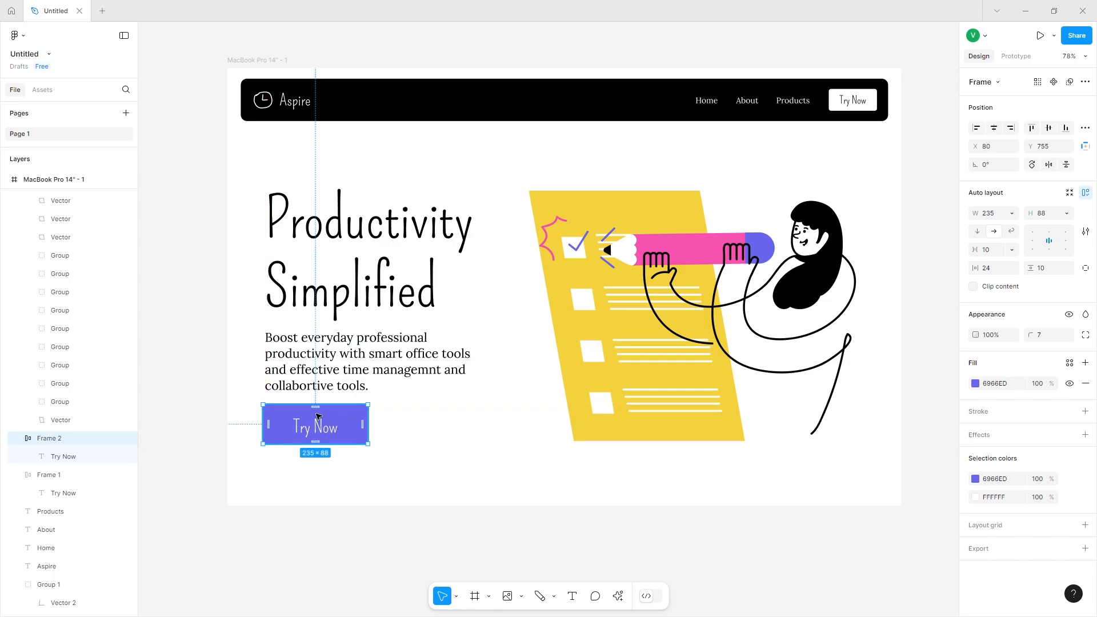
- Move the description closer to the heading, to X 84, Y 580
left_click(337, 392)
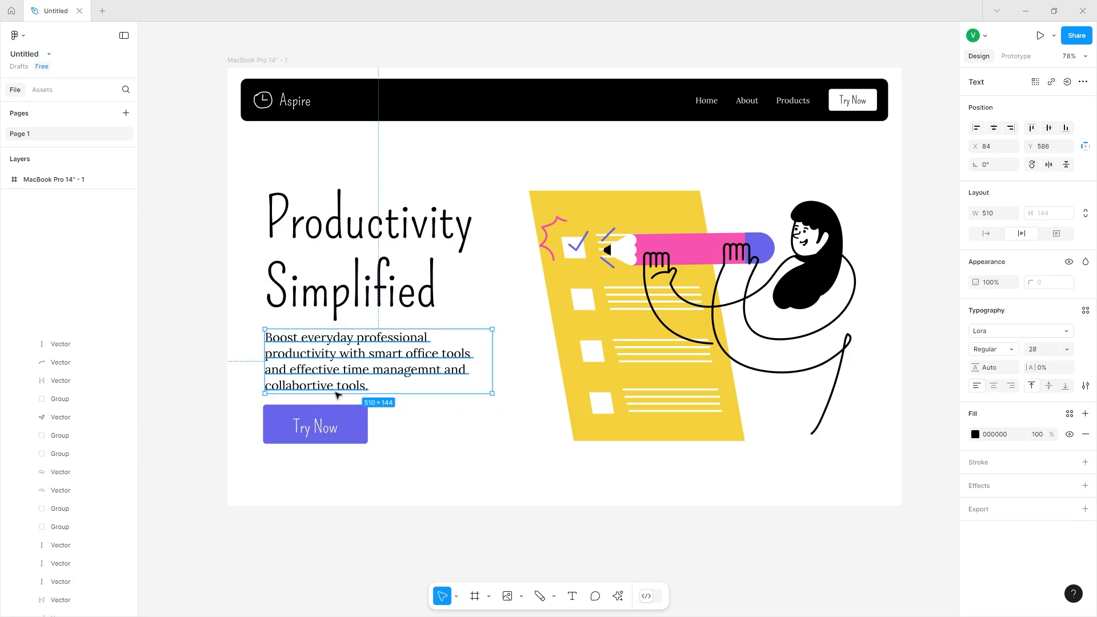
left_click_drag(337, 393, 334, 372)
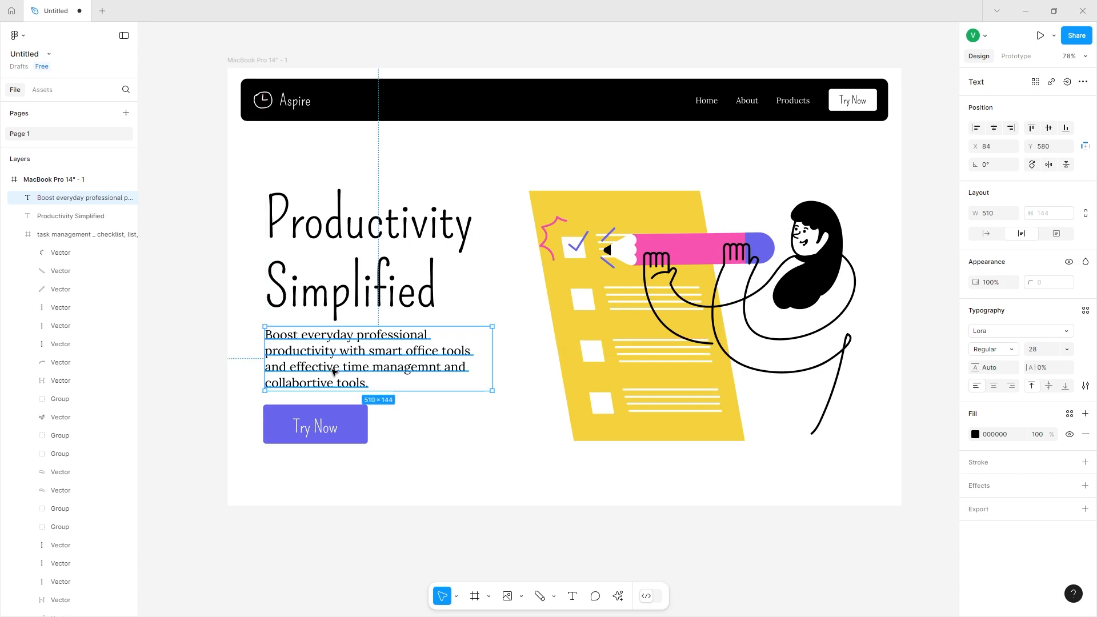
left_click(350, 474)
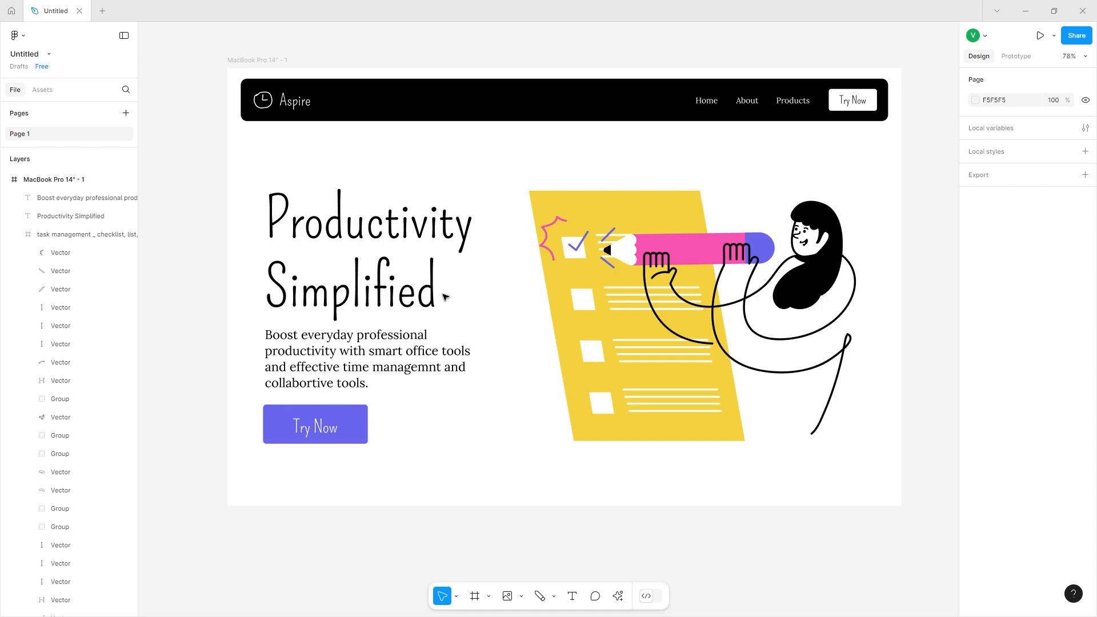
- Fill the header's Try Now button with the illustration's yellow F4D13B
left_click(343, 423)
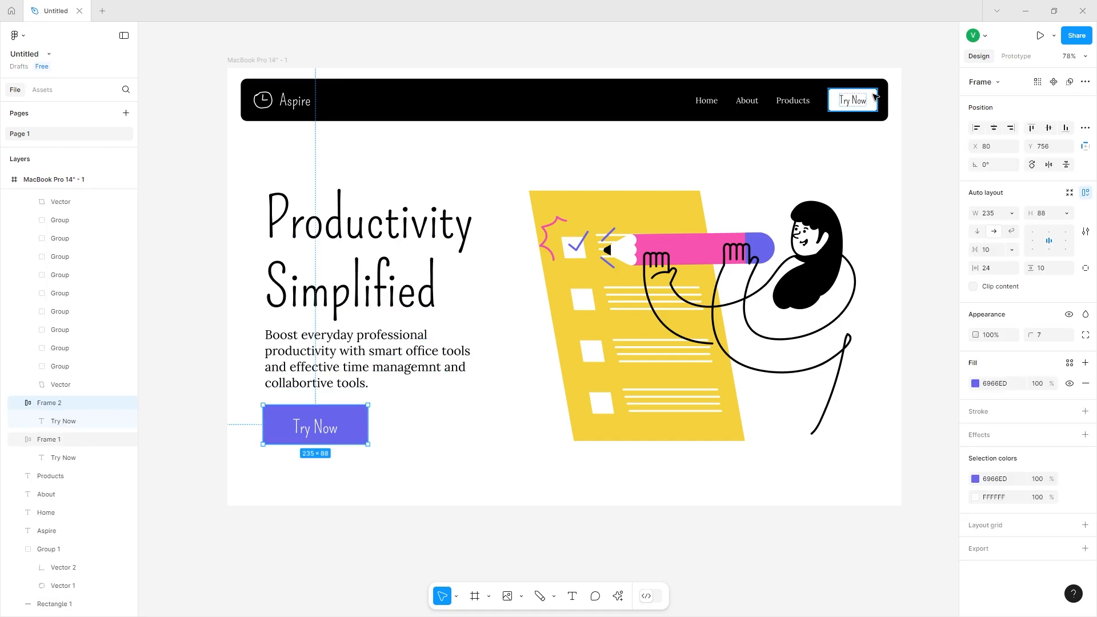
left_click(857, 102)
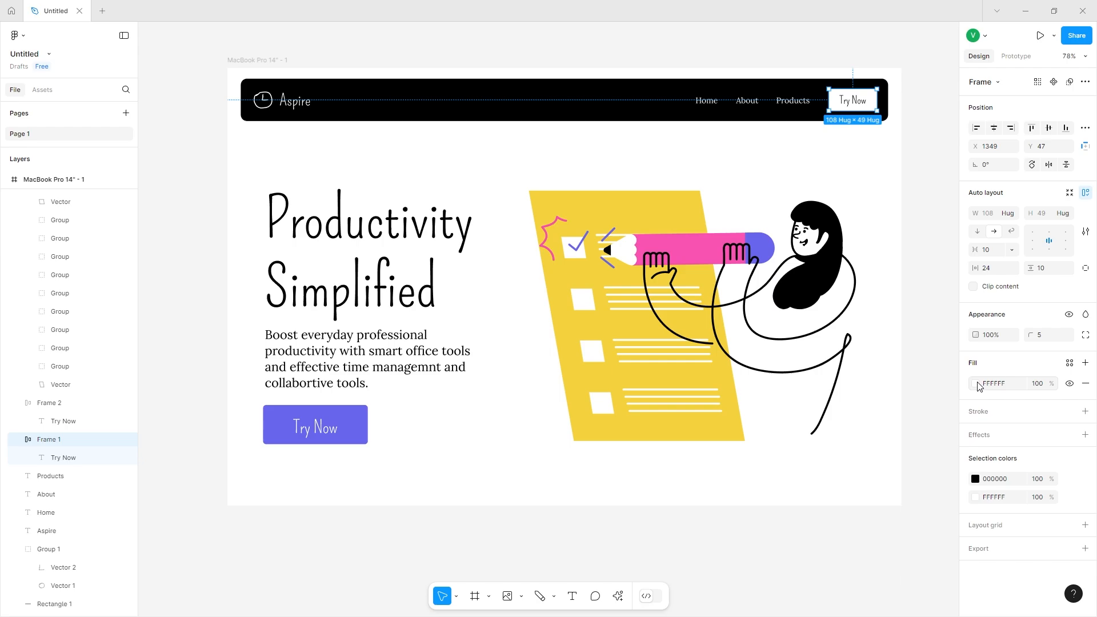
left_click(976, 383)
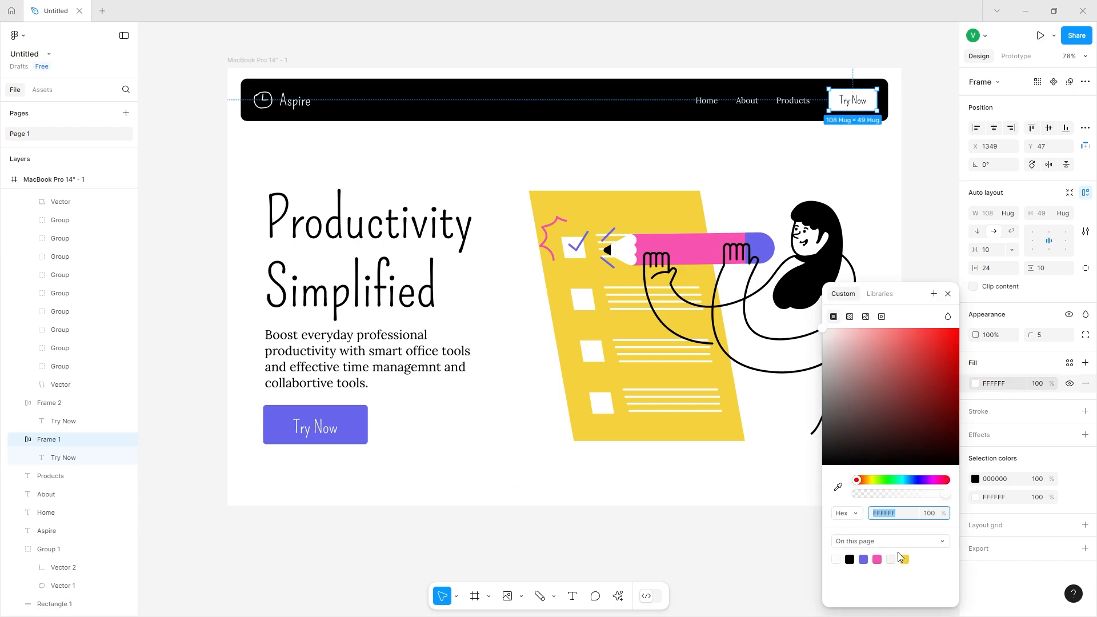
left_click(904, 559)
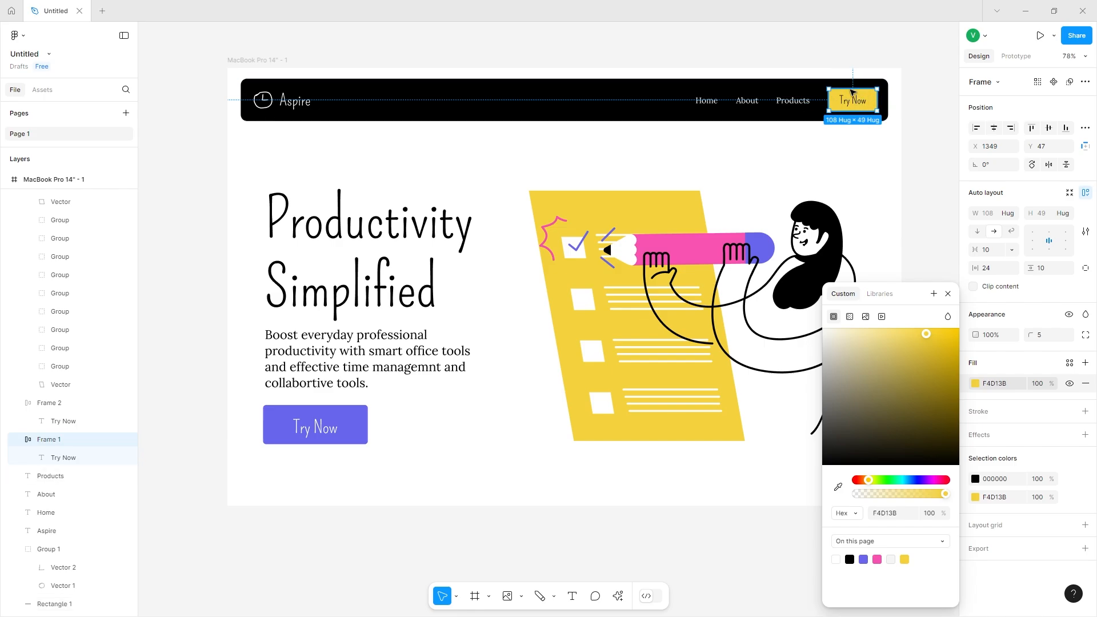
left_click(910, 54)
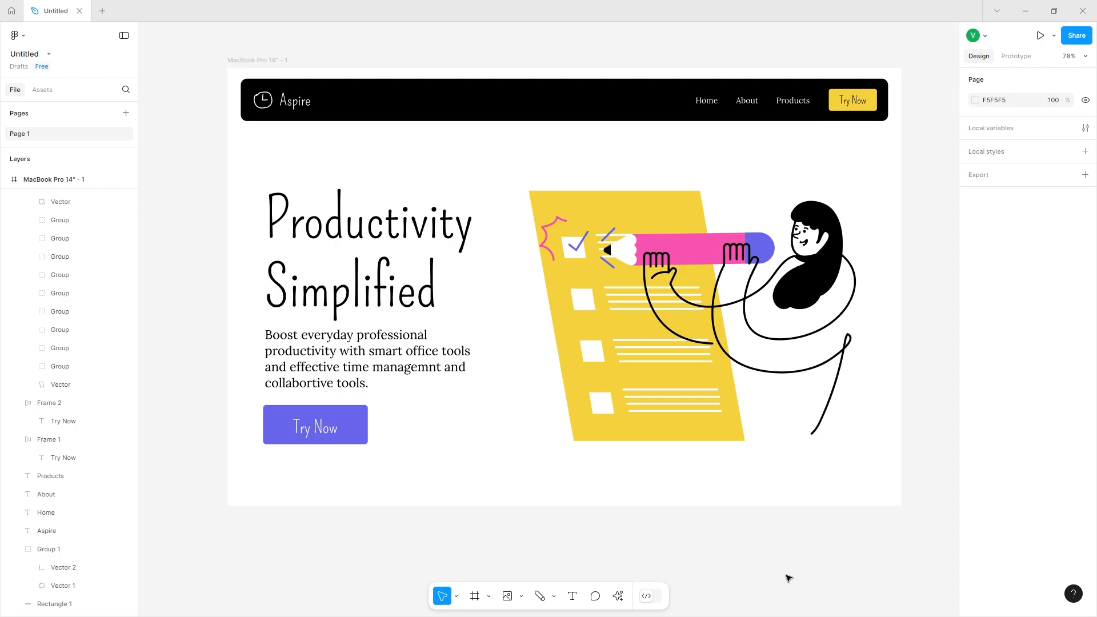
- Open the searchable list of actions, plugins and AI design tools
left_click(618, 599)
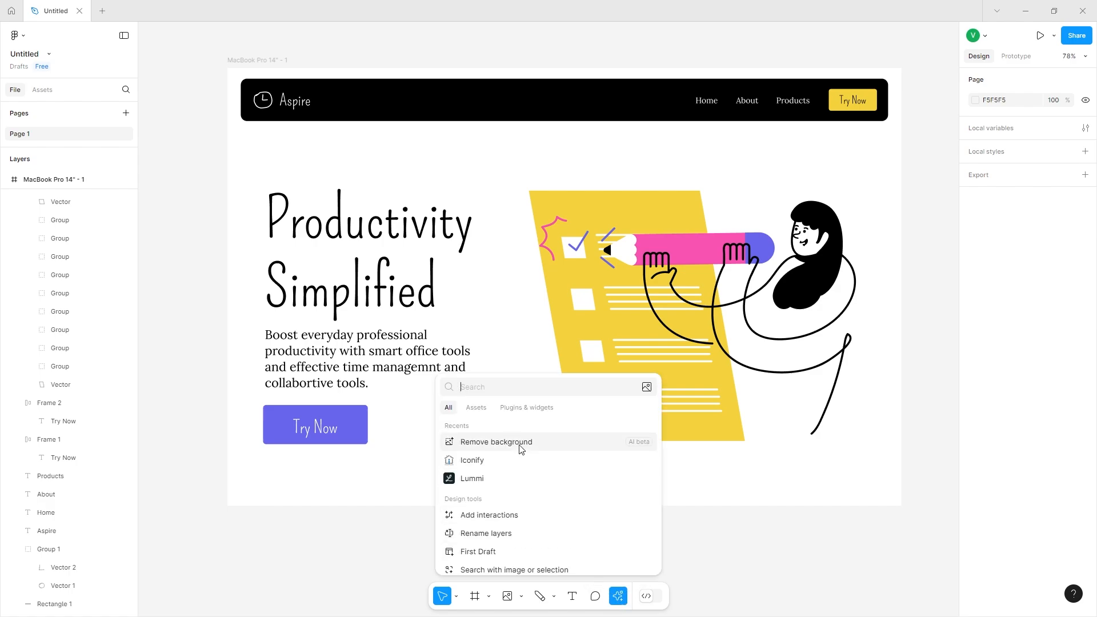